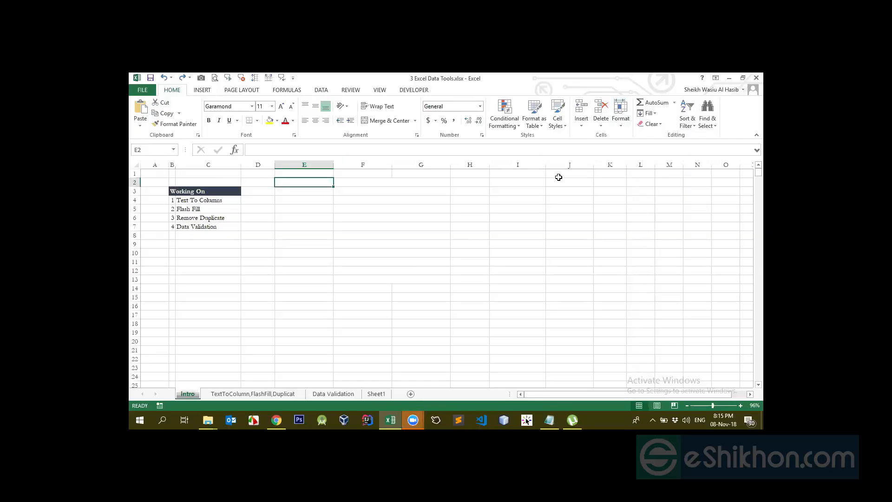
pyautogui.click(289, 237)
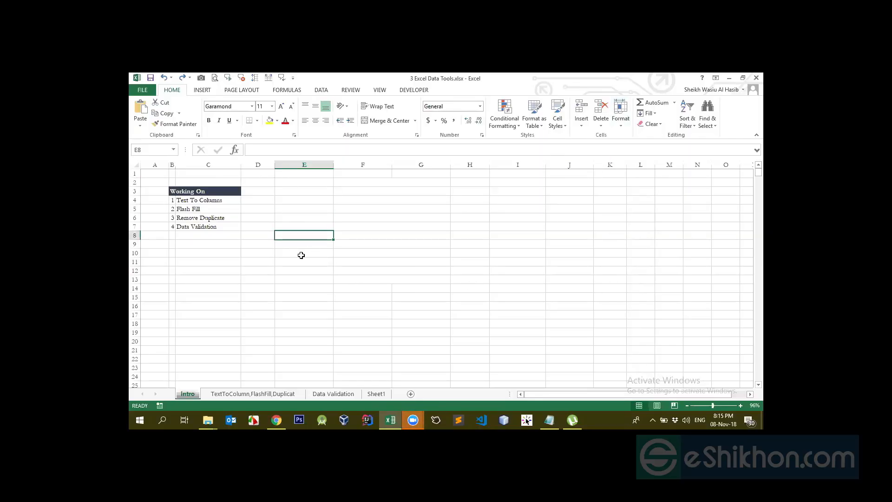
pyautogui.click(260, 394)
pyautogui.click(188, 395)
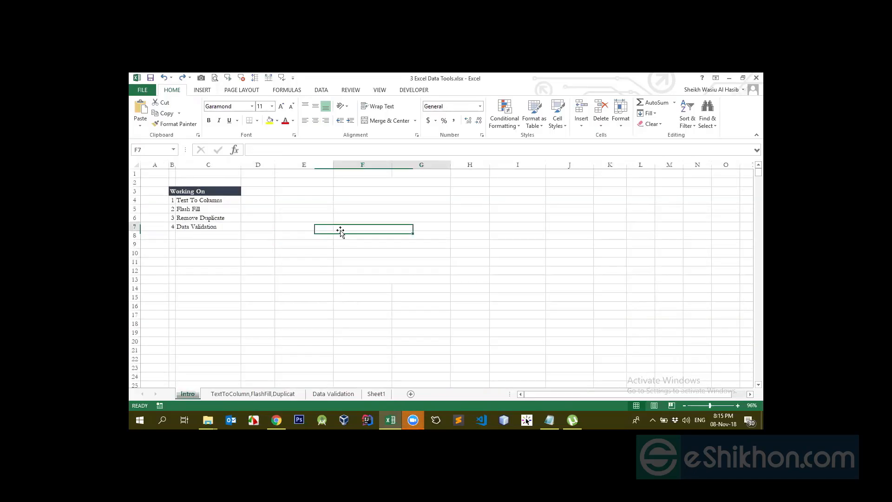
pyautogui.click(212, 203)
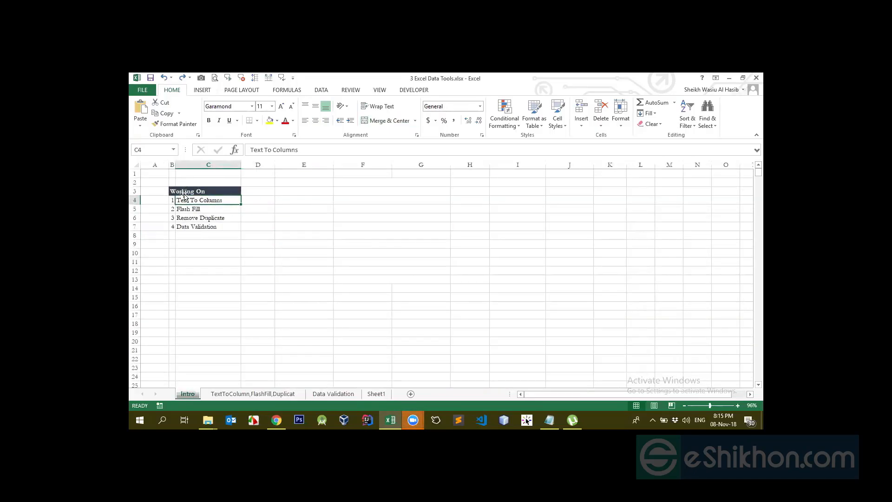
pyautogui.moveTo(197, 189); pyautogui.dragTo(209, 227)
# - Unmerge the merged cells in the range F2:G13 on the Intro sheet
pyautogui.click(378, 181)
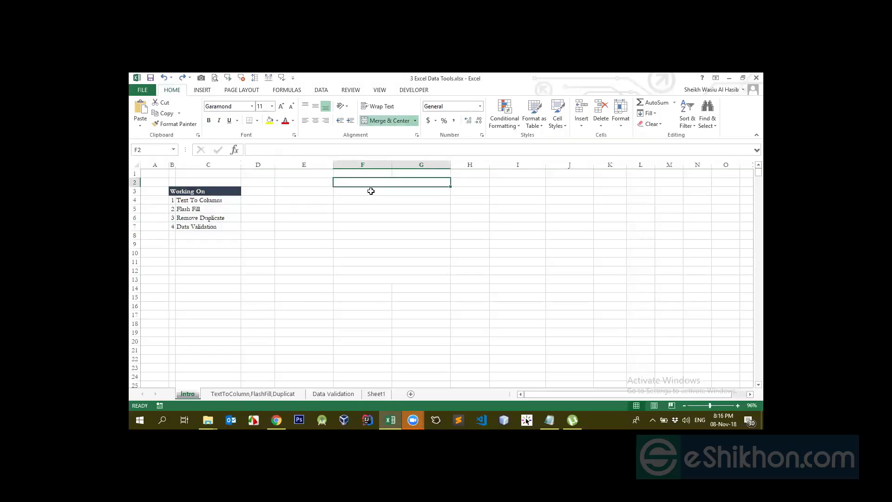
pyautogui.click(374, 188)
pyautogui.moveTo(377, 181); pyautogui.dragTo(397, 280)
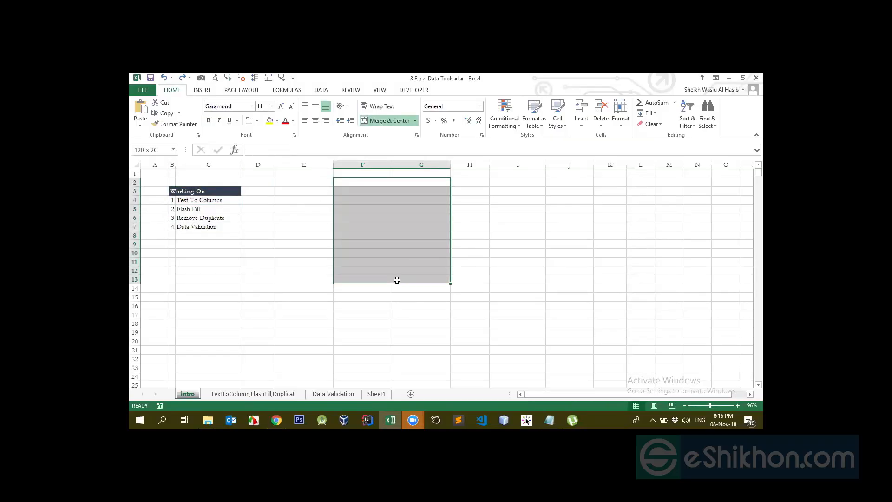
pyautogui.click(415, 121)
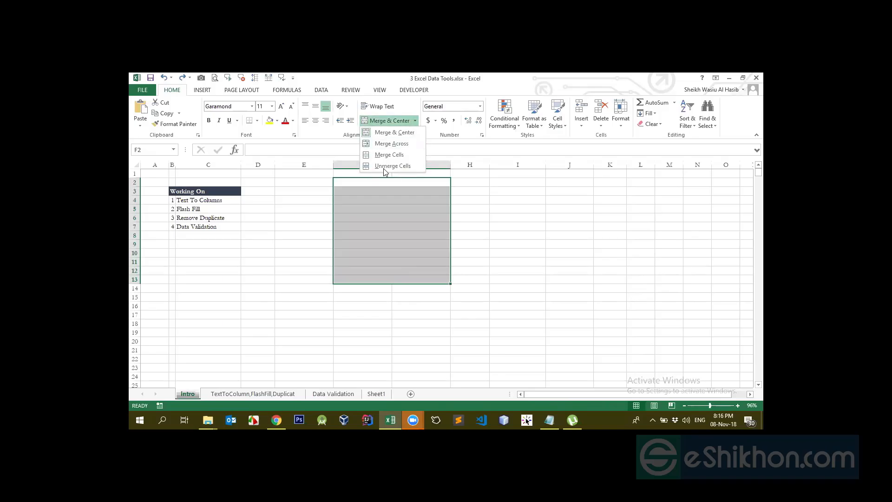
pyautogui.click(376, 135)
pyautogui.click(415, 121)
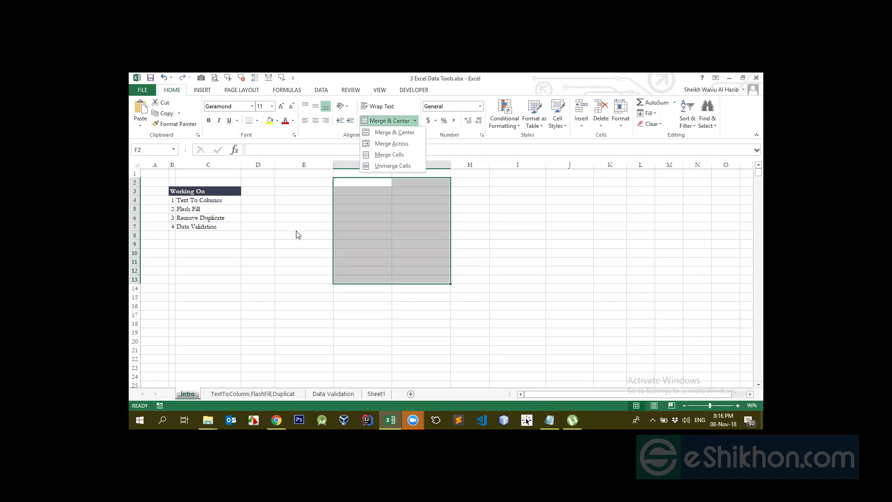
pyautogui.click(291, 205)
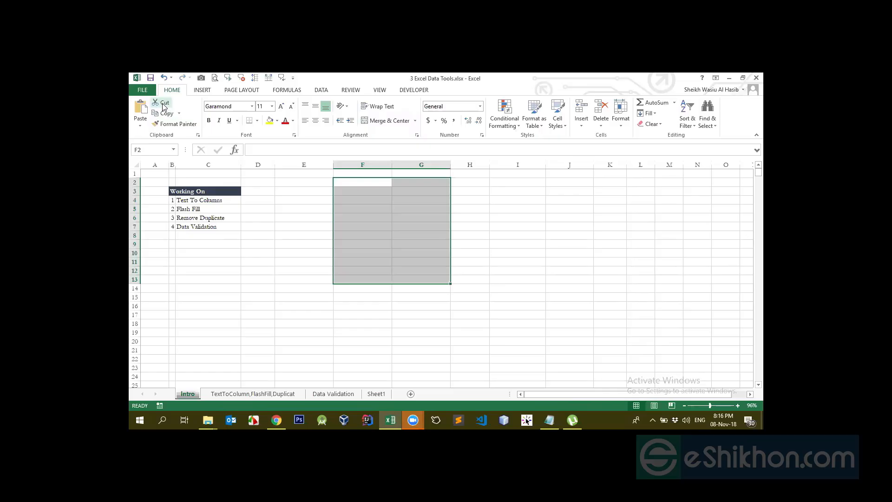
# - Enter "dasds" in cell E4, then move that text to cell E7
pyautogui.click(258, 200)
pyautogui.click(304, 201)
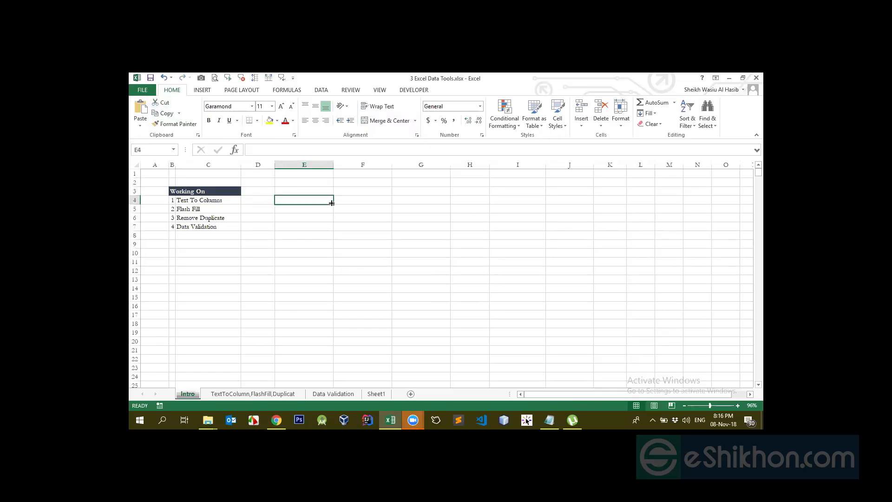
pyautogui.write('dasds')
pyautogui.click(365, 197)
pyautogui.click(292, 201)
pyautogui.click(163, 113)
pyautogui.click(318, 243)
pyautogui.click(306, 228)
pyautogui.press('Return')
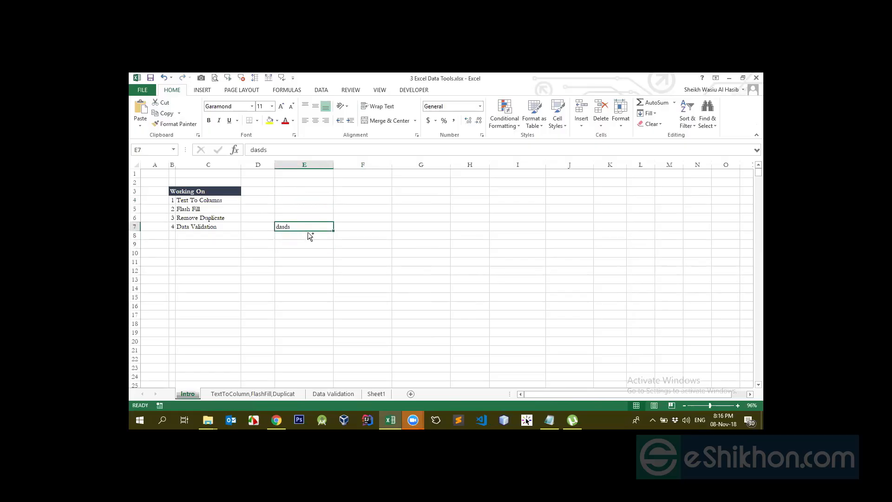
# - Cut the text from cell E7 and paste it into cell E10
pyautogui.click(295, 192)
pyautogui.click(294, 226)
pyautogui.hotkey('ctrl', 'c')
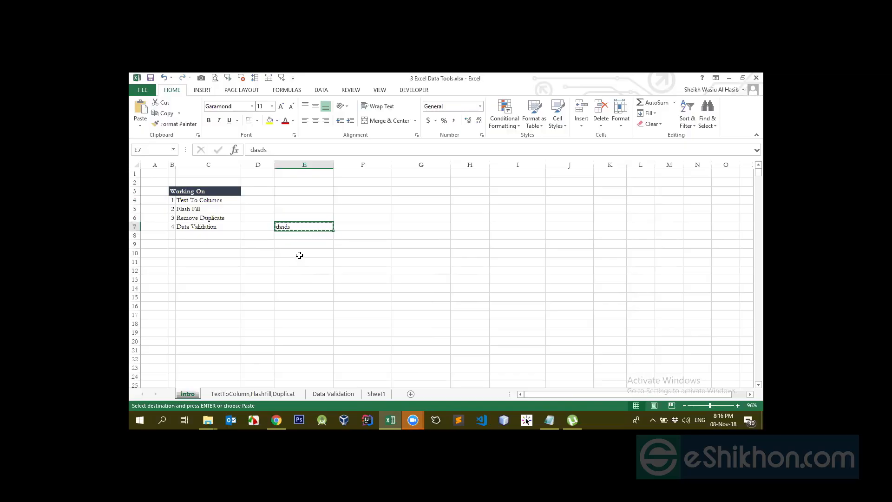
pyautogui.click(299, 255)
pyautogui.hotkey('ctrl', 'v')
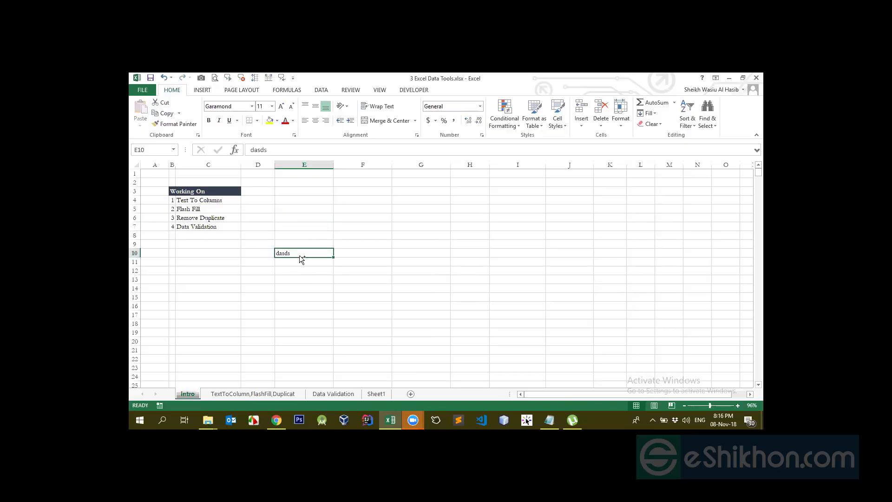
# - Move the text from cell E10 to cell E8 by cutting and pasting it
pyautogui.click(293, 198)
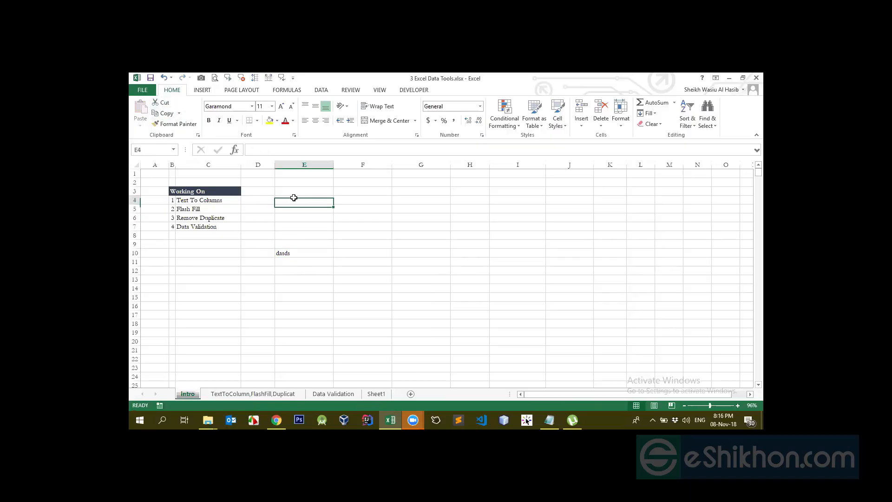
pyautogui.click(292, 253)
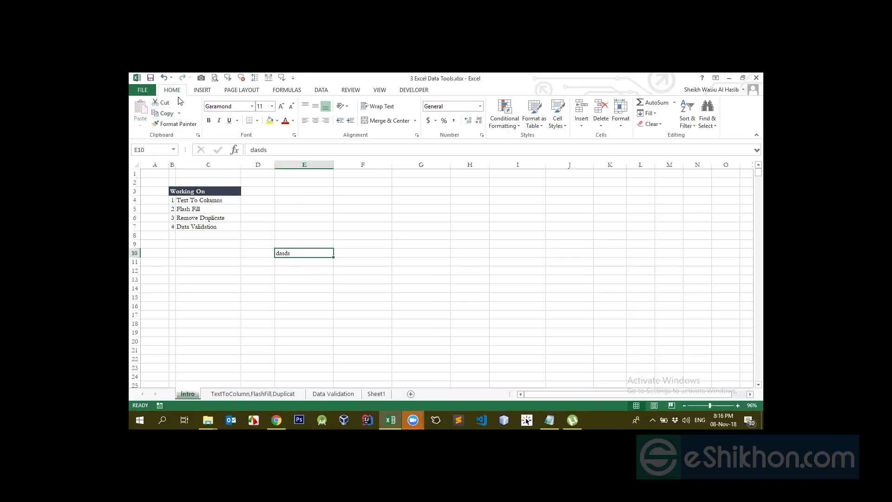
pyautogui.click(164, 104)
pyautogui.click(290, 235)
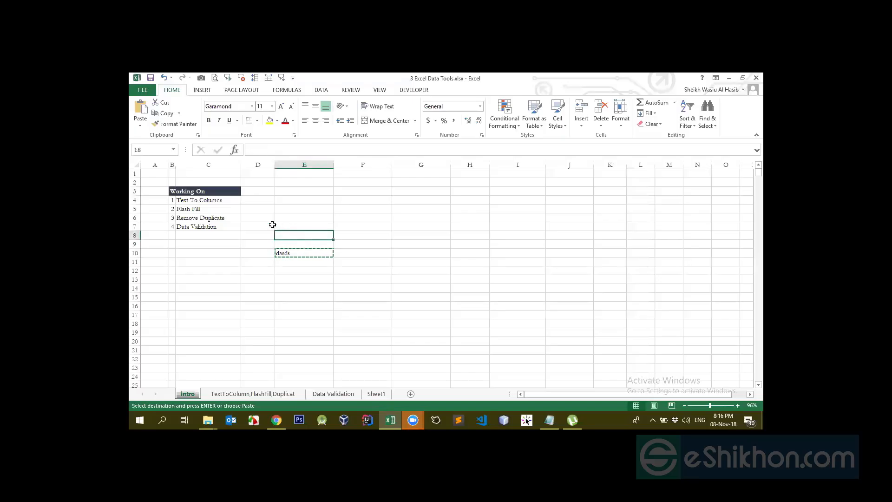
pyautogui.click(142, 113)
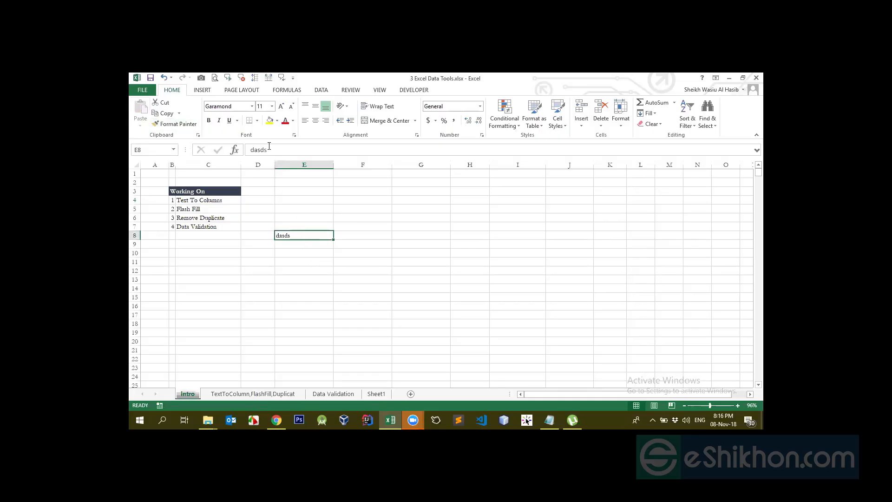
# - Give cell E8 a yellow fill and an orange font color
pyautogui.click(270, 120)
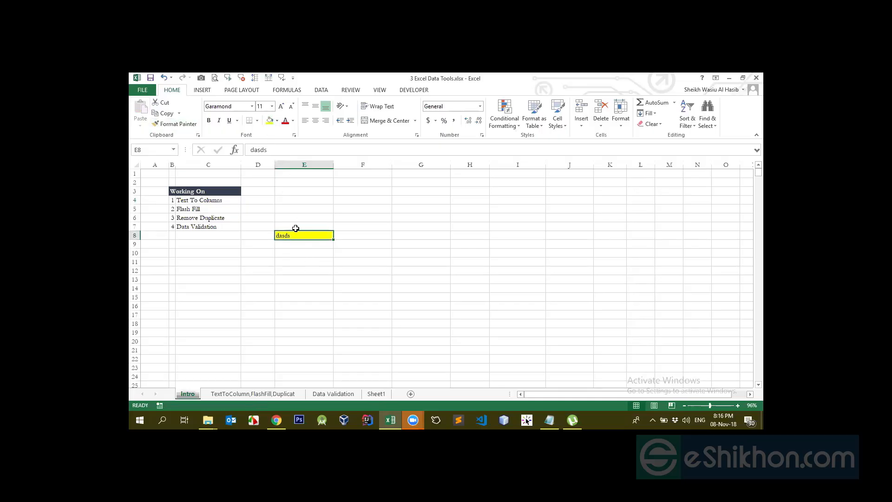
pyautogui.click(293, 121)
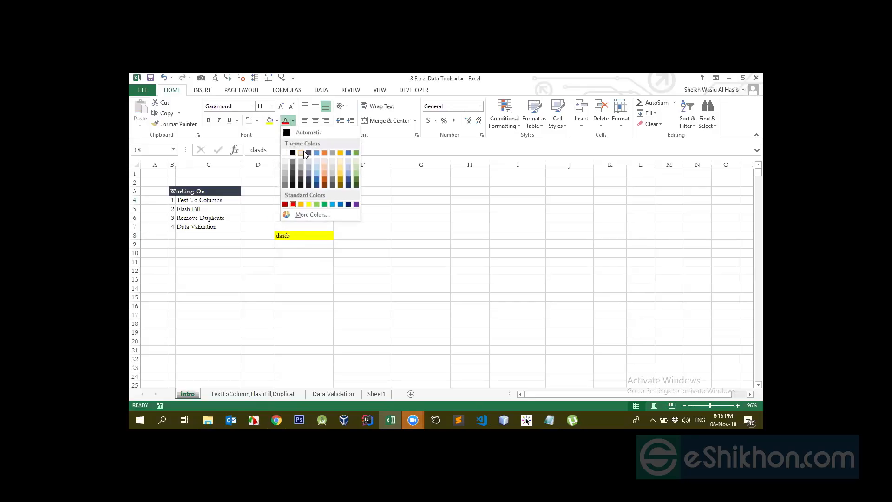
pyautogui.click(324, 155)
# - Enter the person's name in cell F8, beside the yellow cell
pyautogui.click(365, 234)
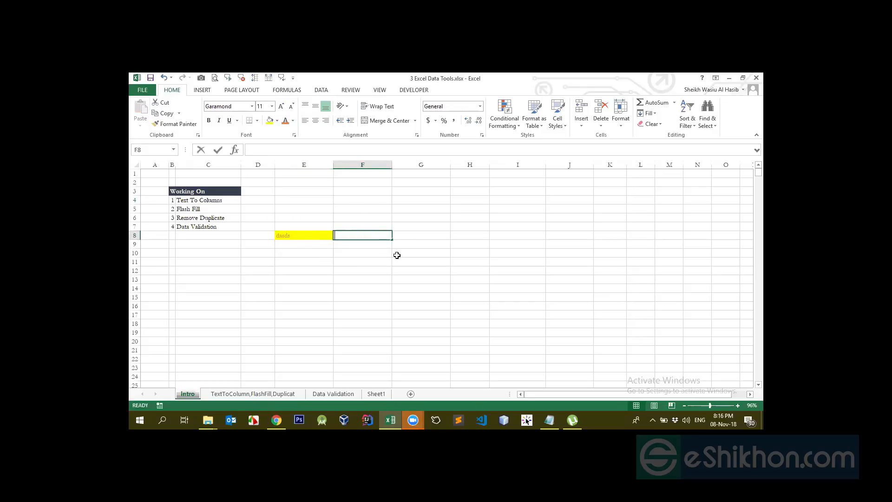
pyautogui.write('dsd')
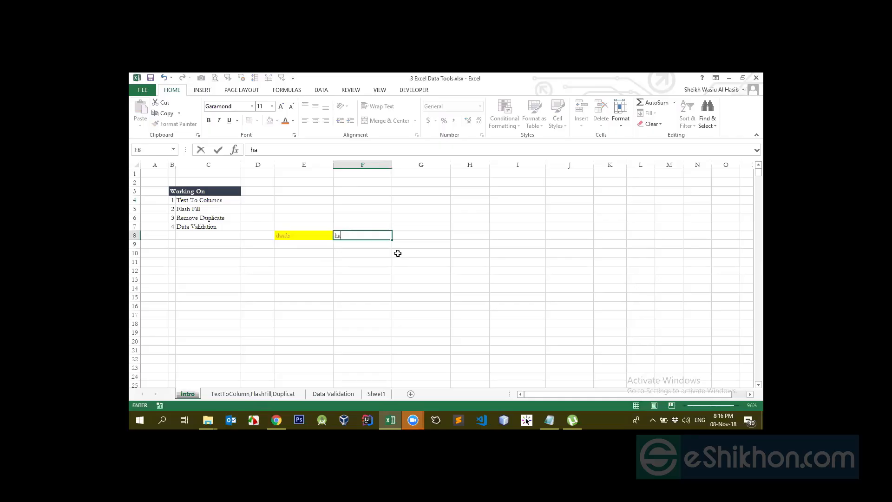
pyautogui.press('Return')
# - Copy the formatting of cell E8 onto cell F8 with Format Painter
pyautogui.click(316, 234)
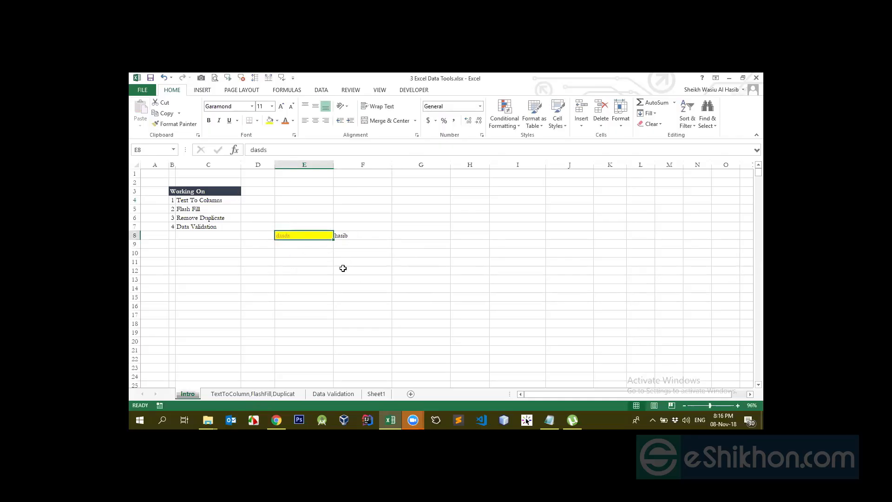
pyautogui.click(344, 235)
pyautogui.click(297, 233)
pyautogui.click(176, 124)
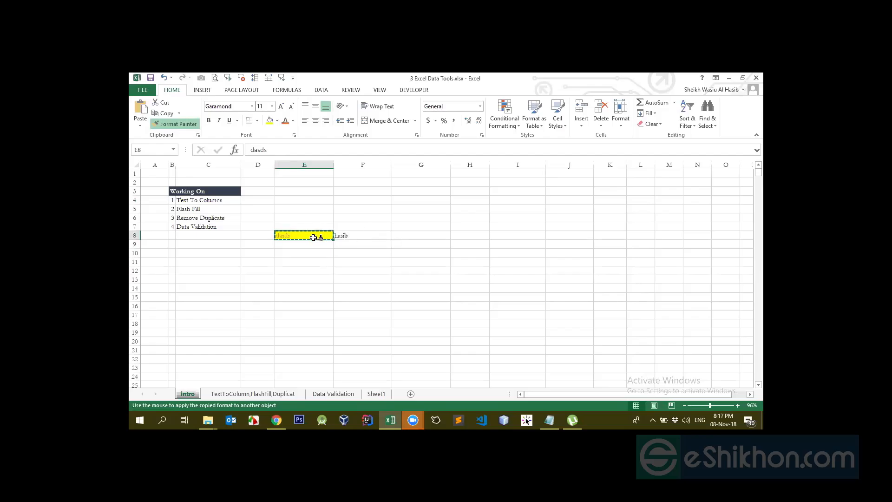
pyautogui.click(357, 235)
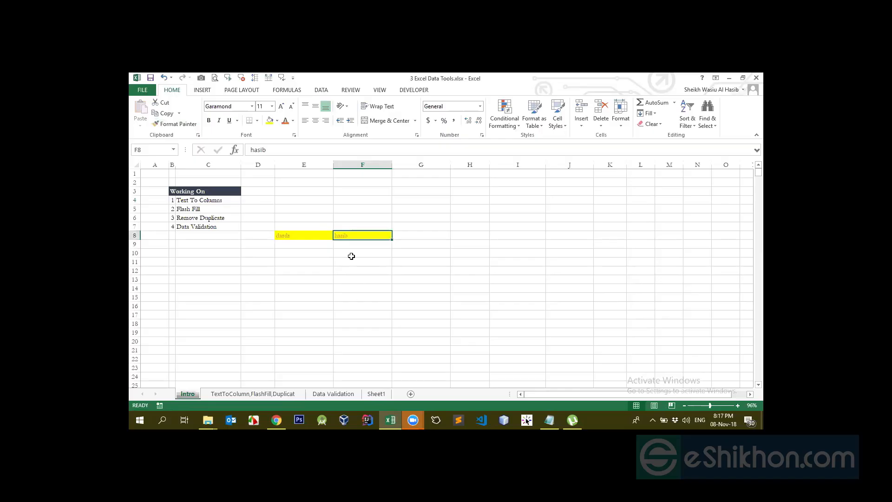
pyautogui.click(297, 236)
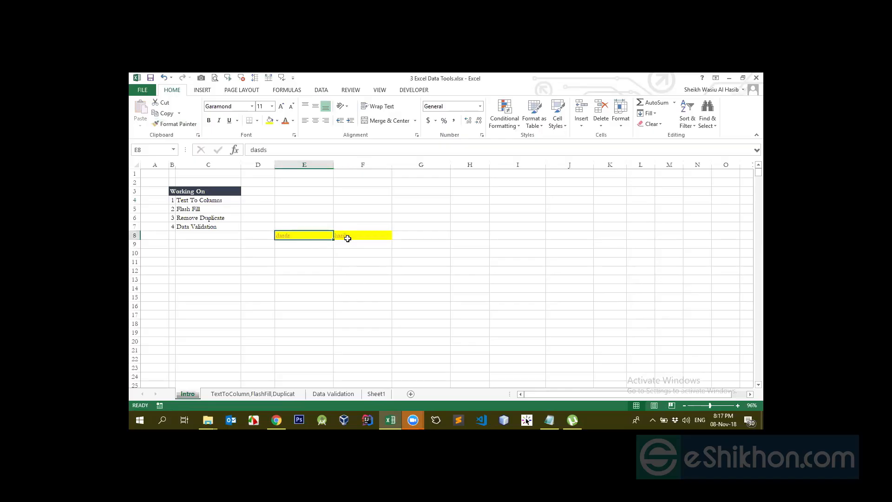
pyautogui.click(376, 236)
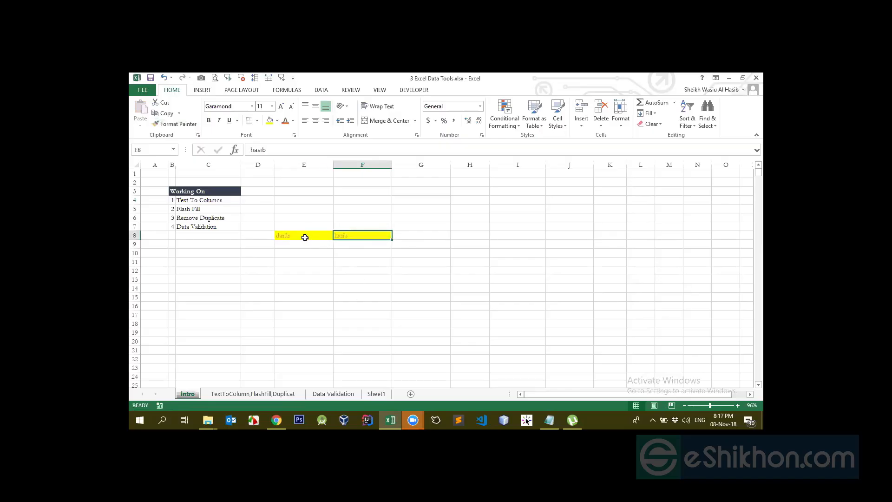
pyautogui.click(303, 238)
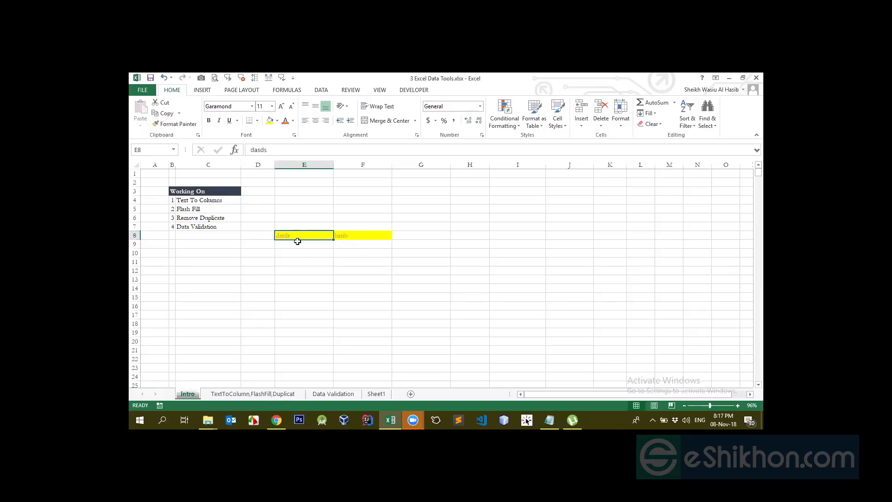
pyautogui.click(352, 238)
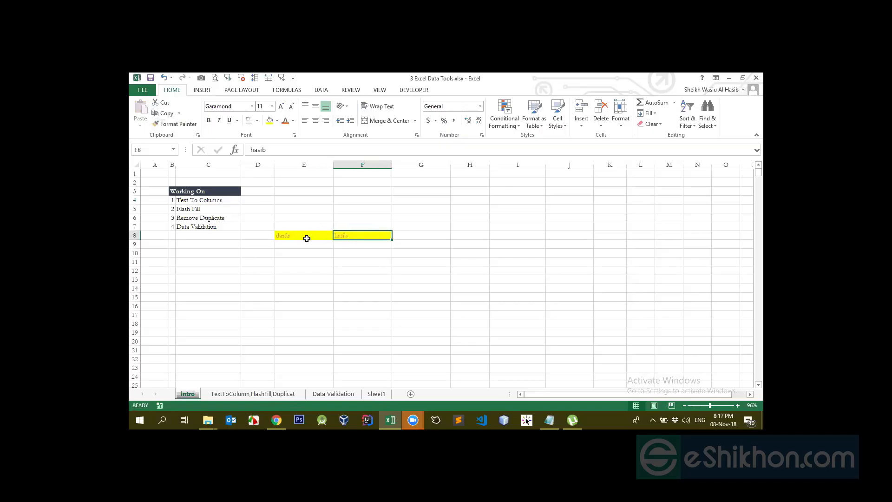
# - Set cell E8's font to Adobe Fan Heiti Std B and copy its formatting onto F8 with Format Painter
pyautogui.click(306, 239)
pyautogui.click(251, 106)
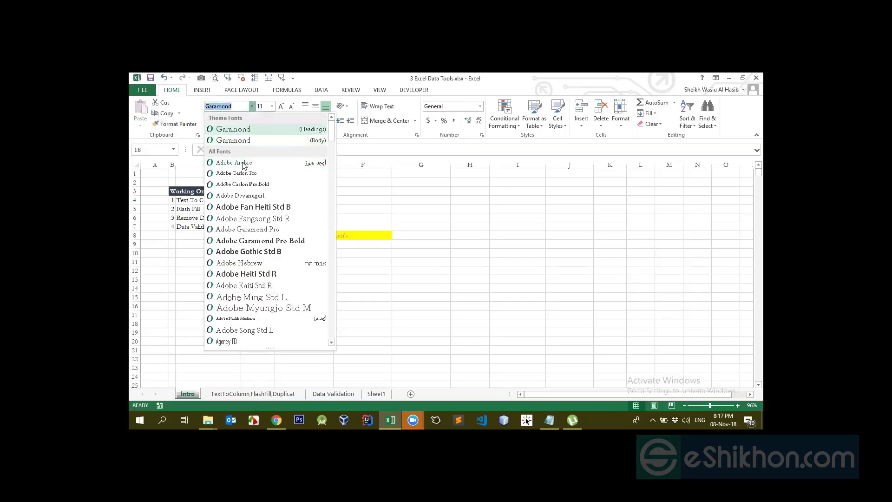
pyautogui.click(253, 207)
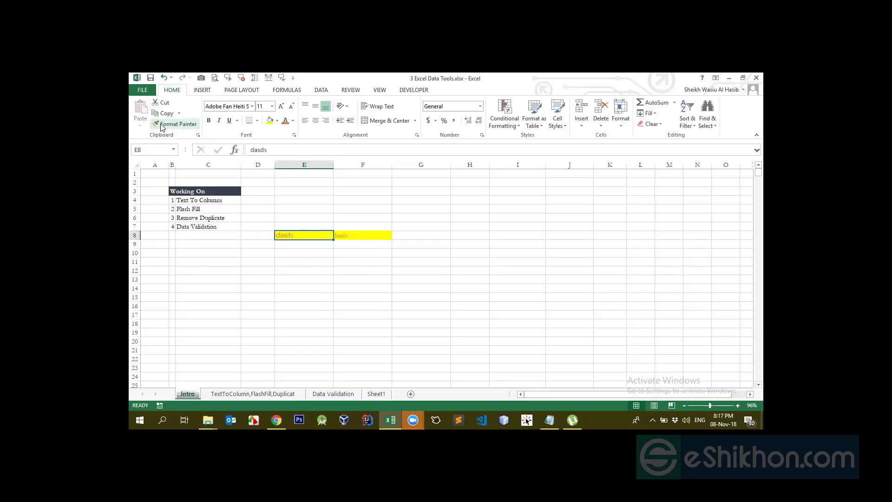
pyautogui.click(176, 124)
pyautogui.click(346, 235)
pyautogui.click(302, 236)
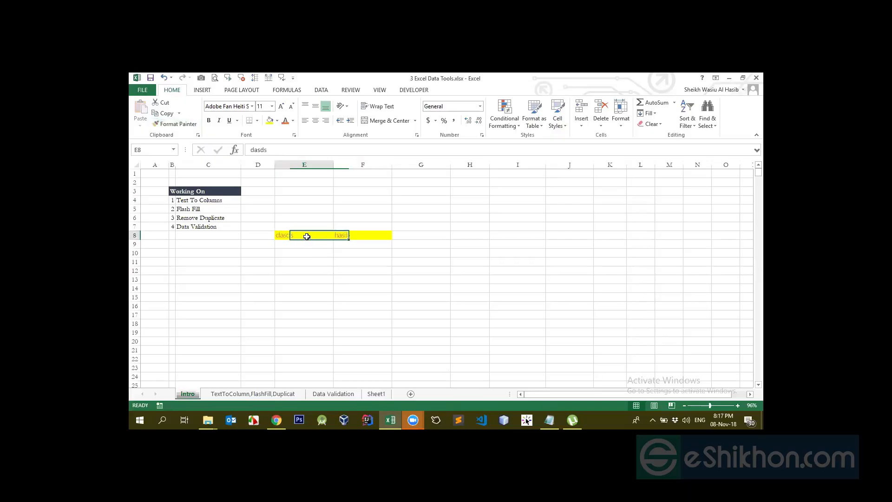
pyautogui.click(349, 228)
pyautogui.click(305, 234)
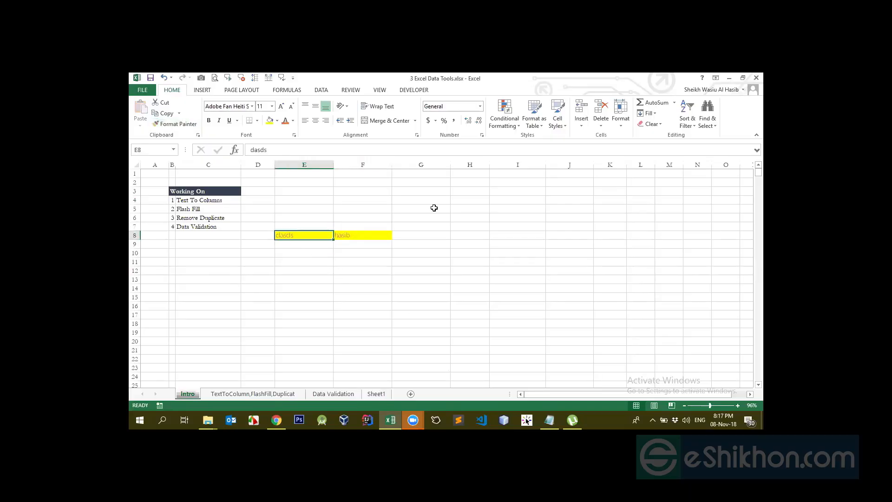
pyautogui.click(317, 262)
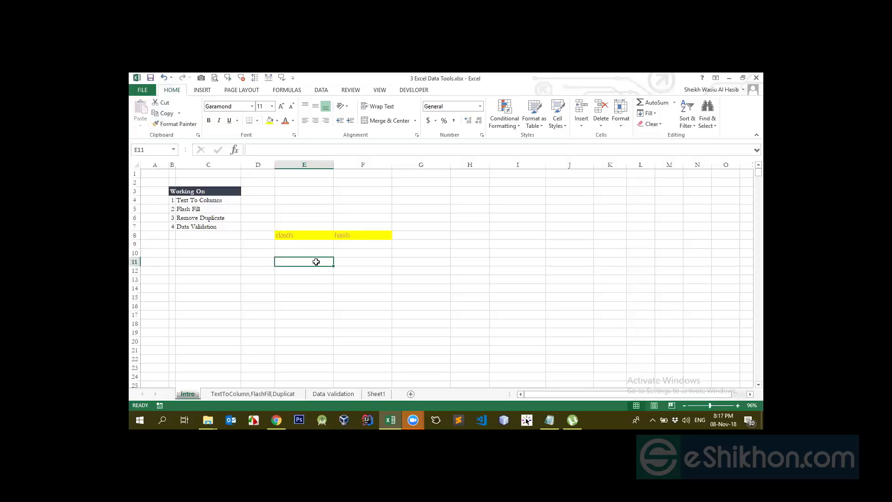
pyautogui.write('dasdsd')
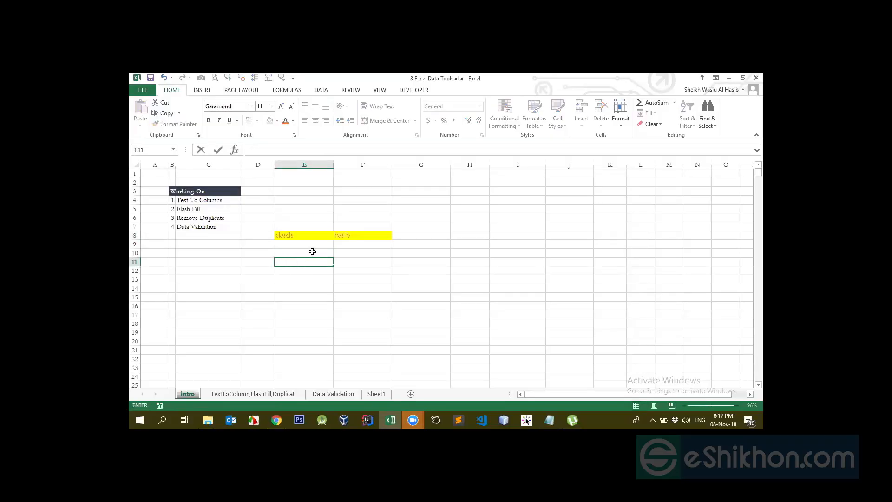
pyautogui.click(312, 251)
pyautogui.click(299, 237)
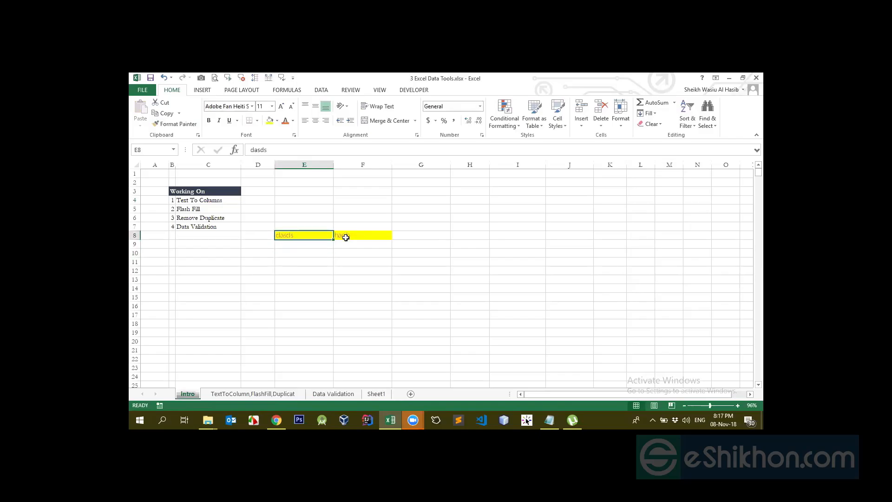
pyautogui.click(343, 236)
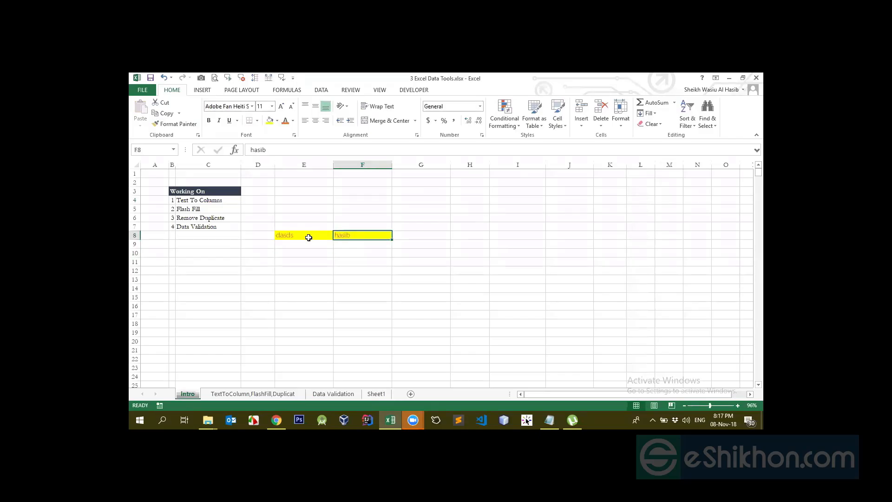
pyautogui.click(309, 237)
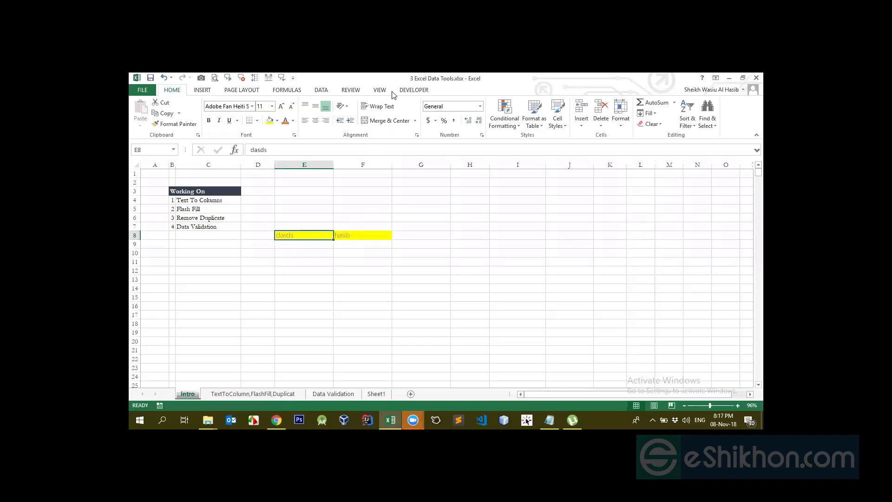
pyautogui.click(354, 235)
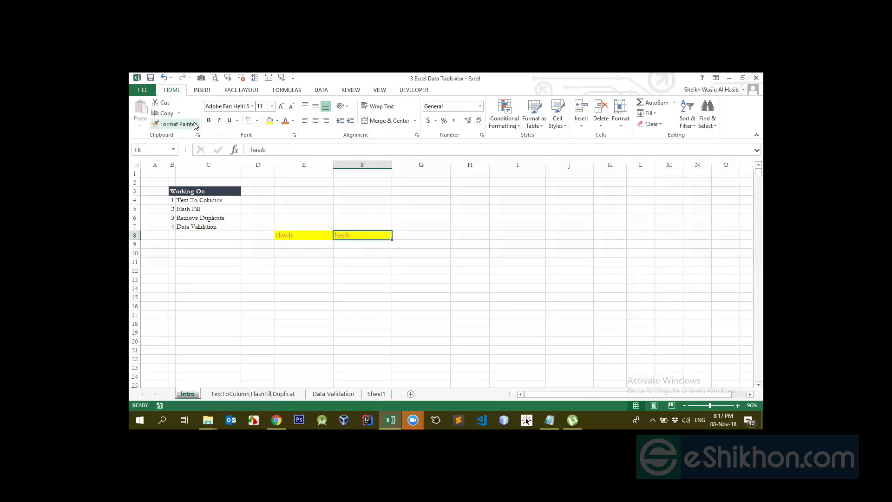
# - Enter Bangladesh in cell E5
pyautogui.click(320, 211)
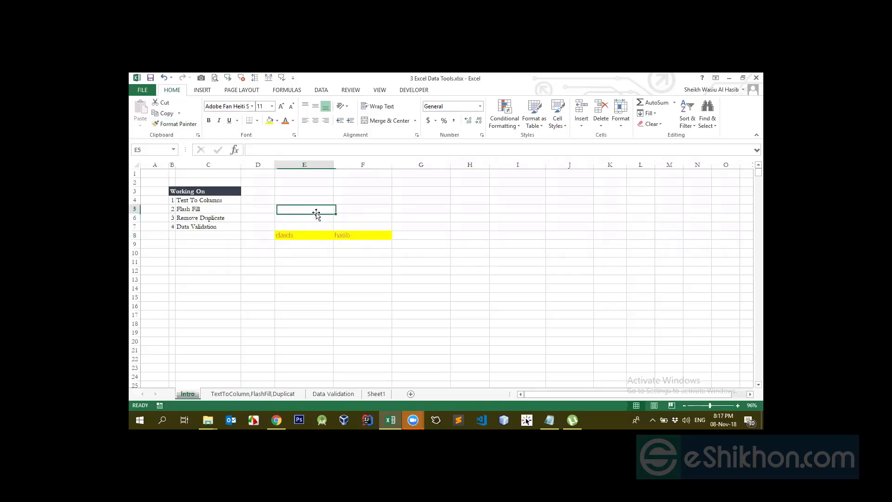
pyautogui.write('H')
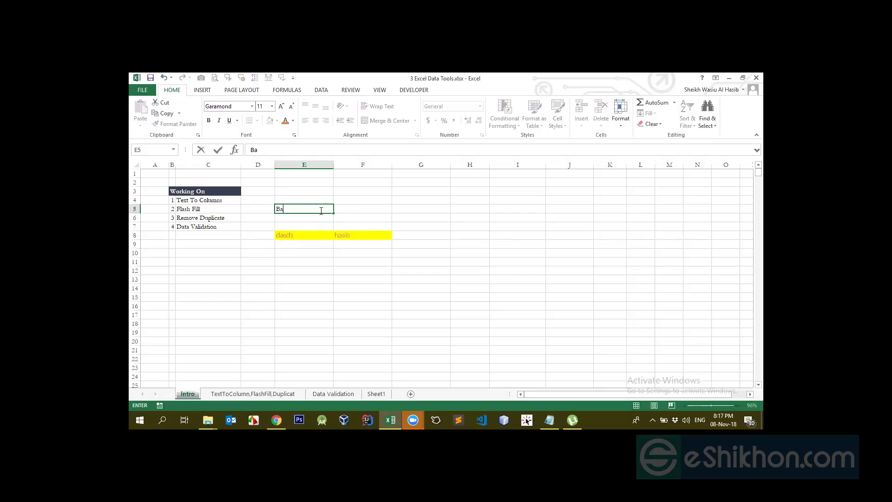
pyautogui.hotkey('ctrl', 'Return')
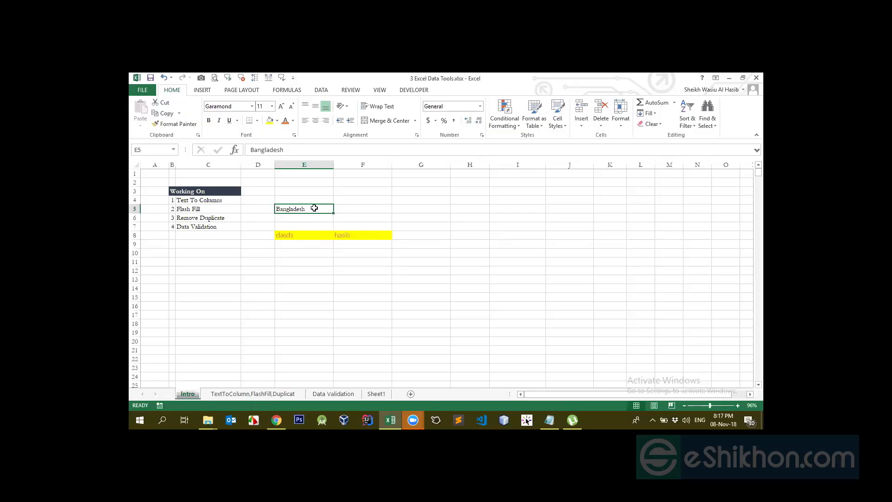
# - Try bold, italic and underline in turn on the text in cell E5, removing each one again
pyautogui.click(714, 406)
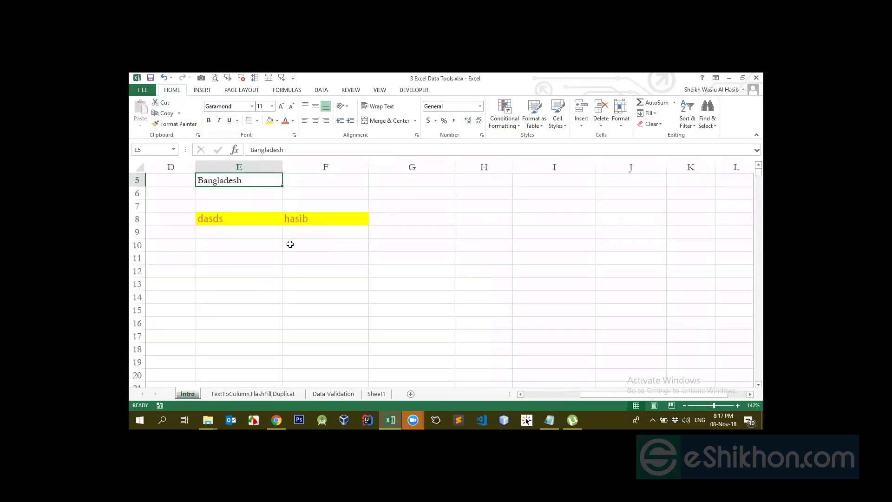
pyautogui.moveTo(584, 392); pyautogui.dragTo(564, 393)
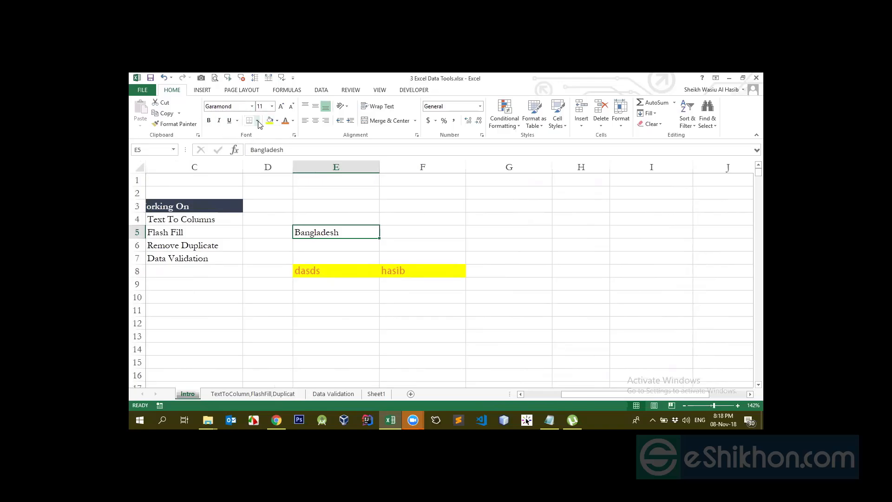
pyautogui.click(208, 122)
pyautogui.click(208, 122)
pyautogui.click(218, 121)
pyautogui.click(218, 121)
pyautogui.click(238, 122)
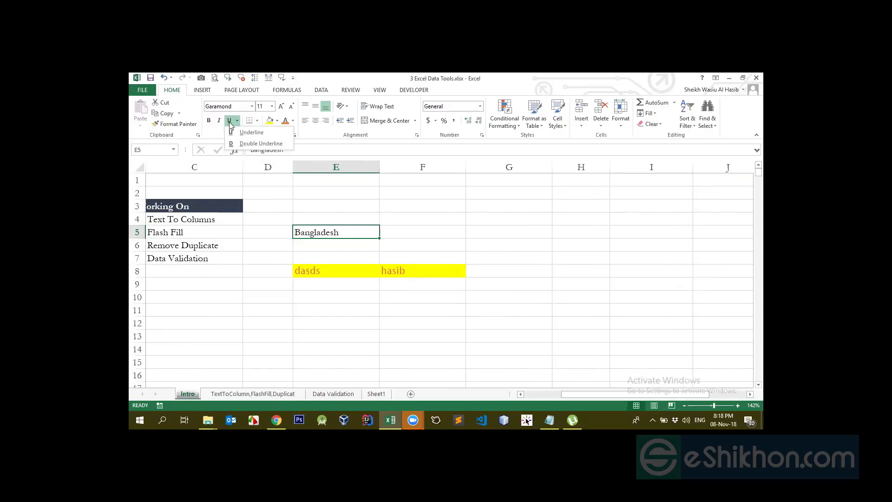
pyautogui.click(230, 123)
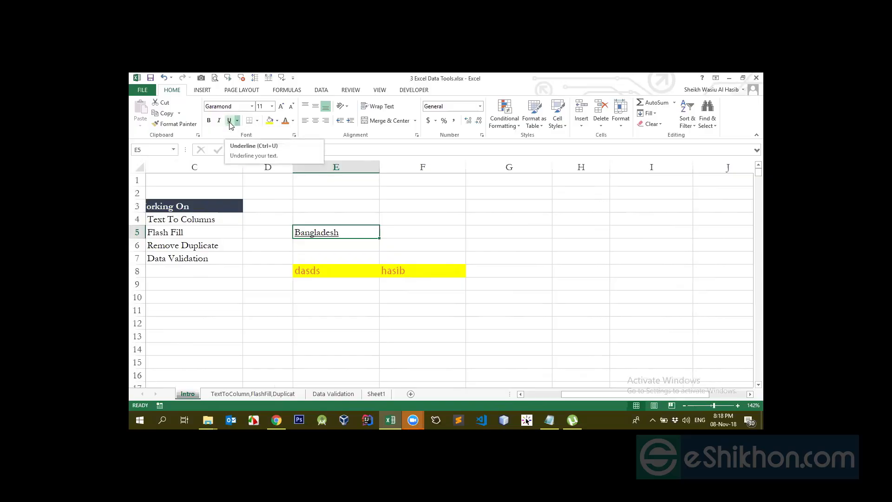
pyautogui.click(230, 124)
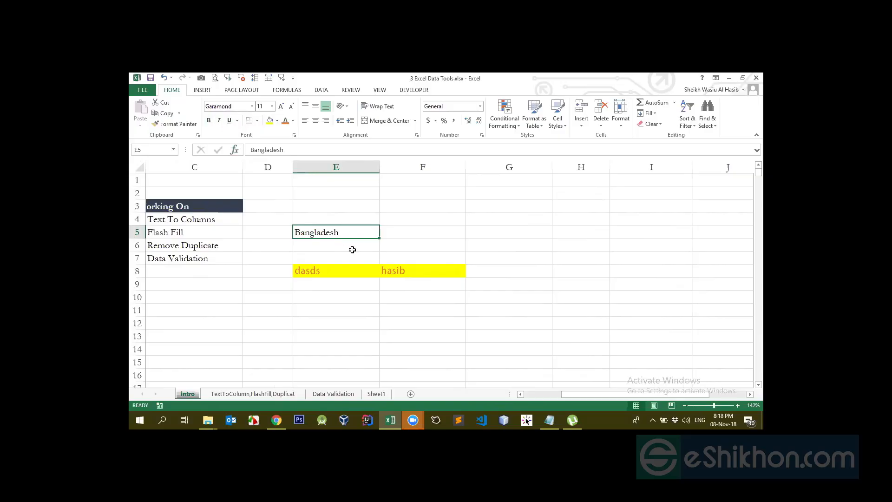
pyautogui.hotkey('ctrl', 'b')
pyautogui.hotkey('ctrl', 'b')
pyautogui.hotkey('ctrl', 'i')
pyautogui.hotkey('ctrl', 'i')
pyautogui.hotkey('ctrl', 'u')
pyautogui.hotkey('ctrl', 'u')
# - Increase the height of row 5 and slightly widen column E
pyautogui.click(358, 258)
pyautogui.click(339, 232)
pyautogui.moveTo(146, 238); pyautogui.dragTo(146, 266)
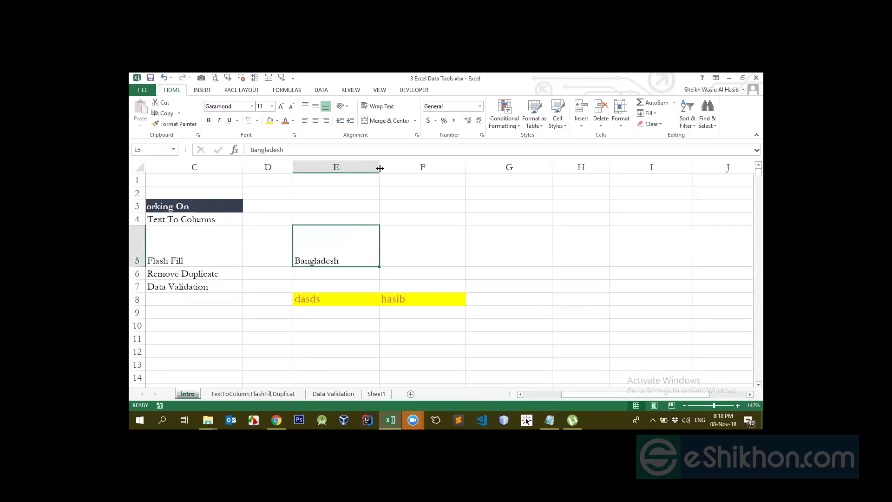
pyautogui.moveTo(380, 168); pyautogui.dragTo(387, 168)
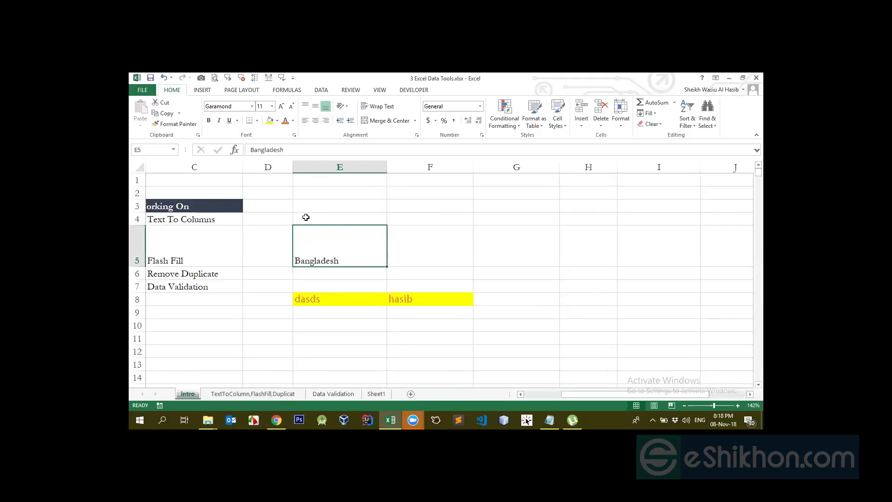
# - Give cell E5 a yellow fill and set its font color to a near-black theme shade
pyautogui.click(277, 121)
pyautogui.click(278, 121)
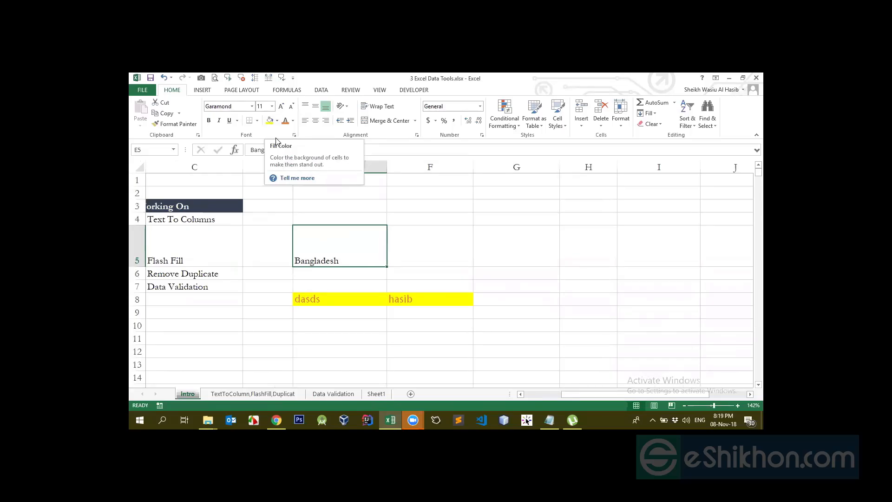
pyautogui.click(269, 122)
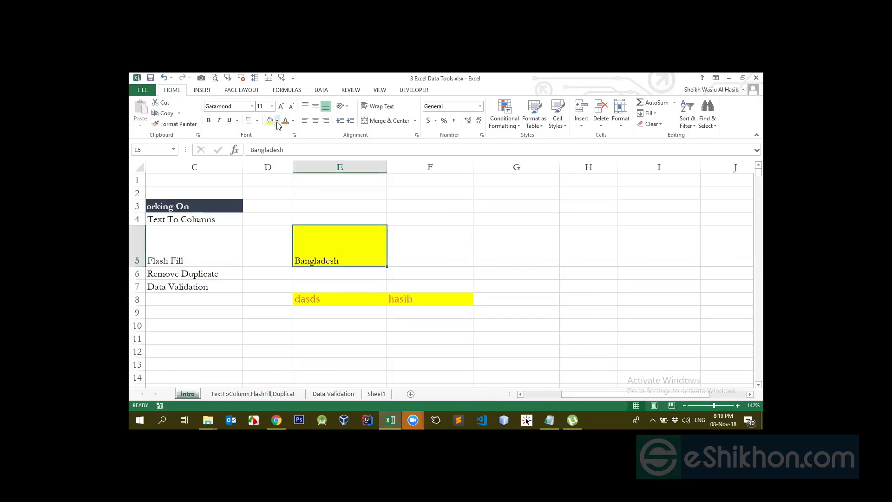
pyautogui.click(277, 120)
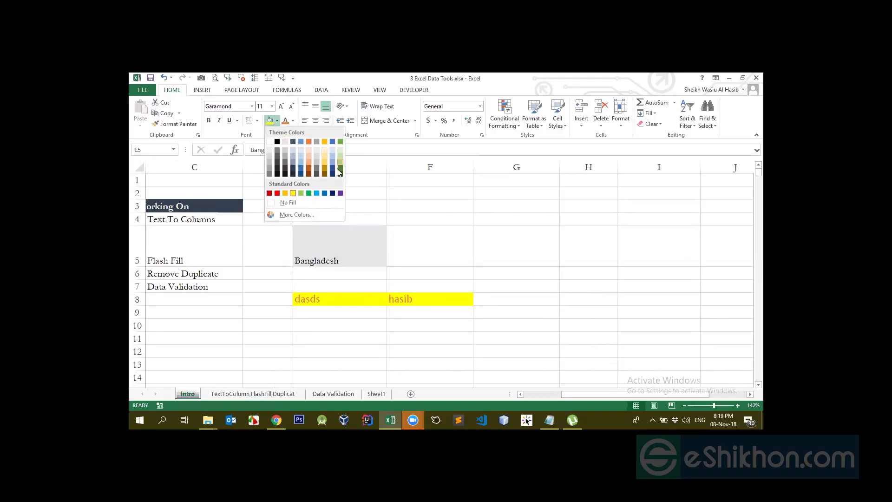
pyautogui.click(367, 243)
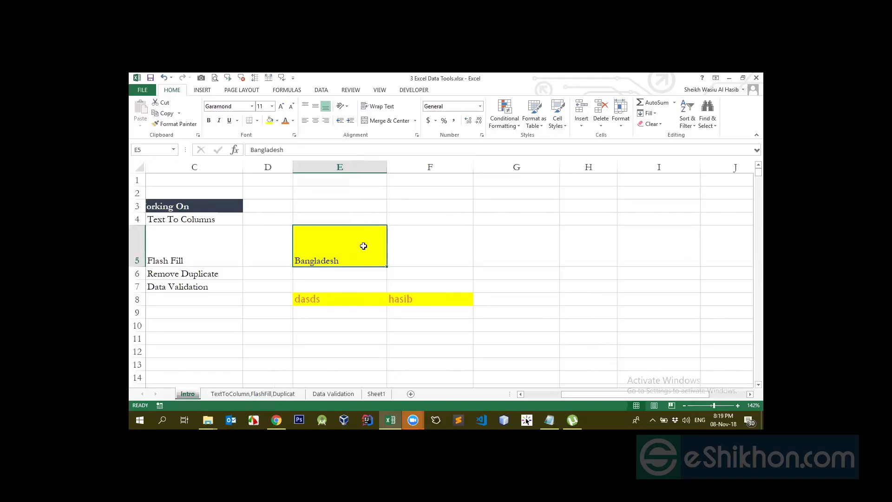
pyautogui.click(293, 120)
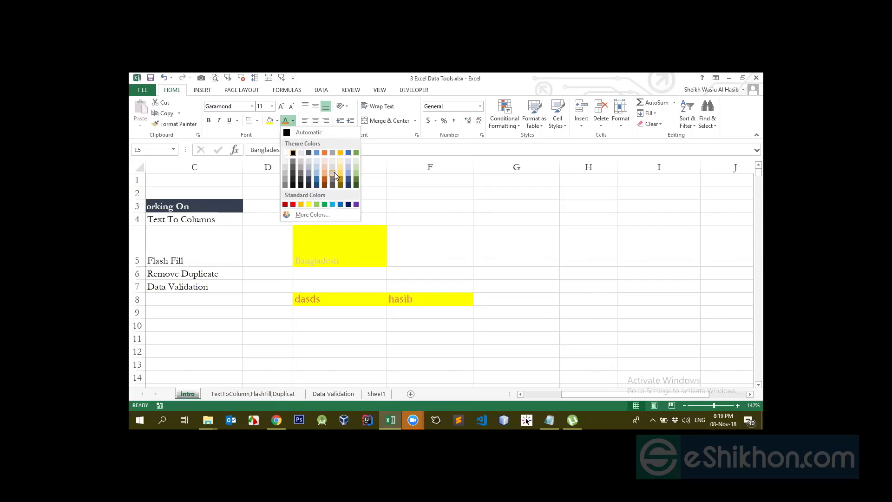
pyautogui.click(302, 185)
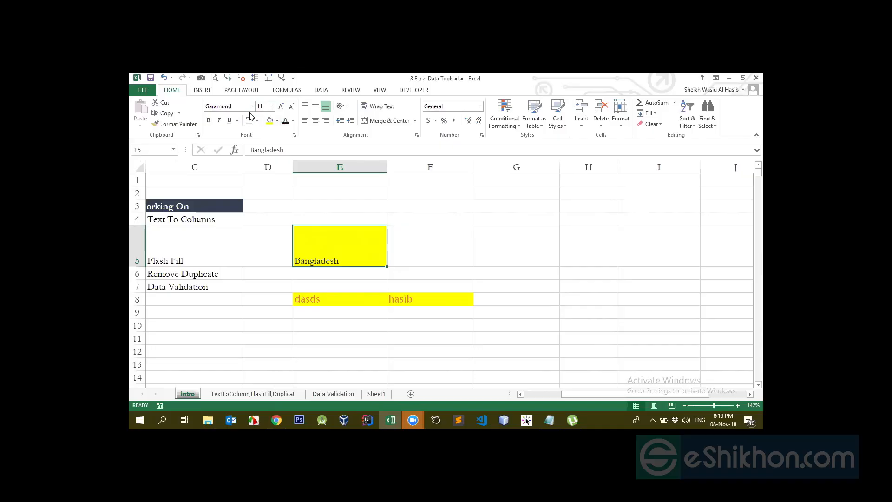
# - Enlarge the font of cell E5 stepwise to size 20 and shrink it stepwise to size 9
pyautogui.click(281, 106)
pyautogui.click(281, 106)
pyautogui.click(281, 106)
pyautogui.click(281, 106)
pyautogui.click(281, 106)
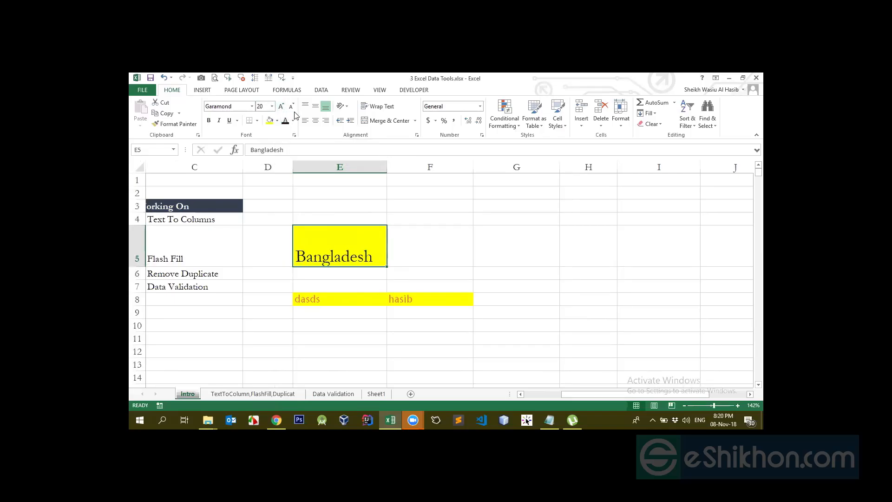
pyautogui.click(291, 106)
pyautogui.click(291, 107)
pyautogui.click(292, 106)
pyautogui.click(292, 106)
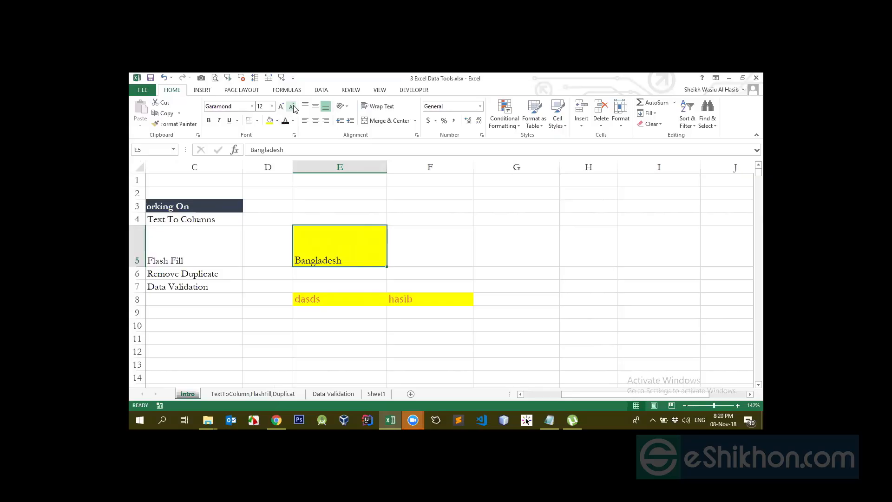
pyautogui.click(292, 107)
pyautogui.click(292, 106)
pyautogui.click(292, 106)
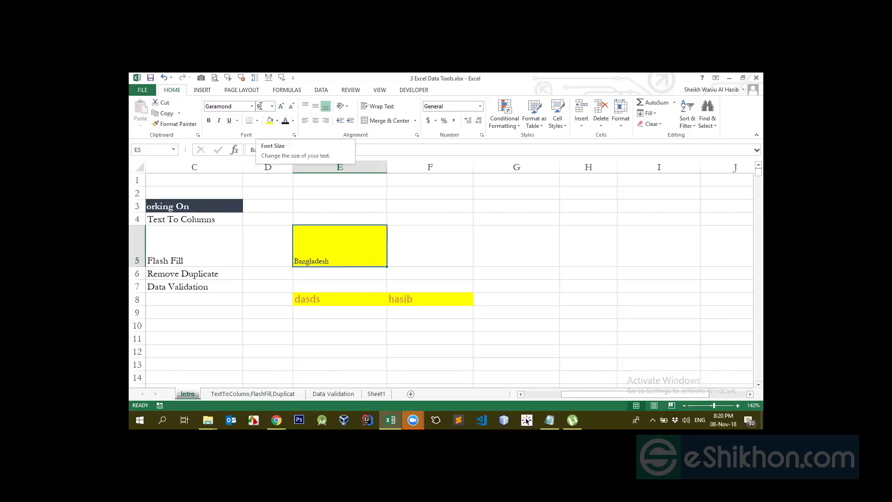
# - Try font size 20 on cell E5 and undo the change
pyautogui.click(262, 106)
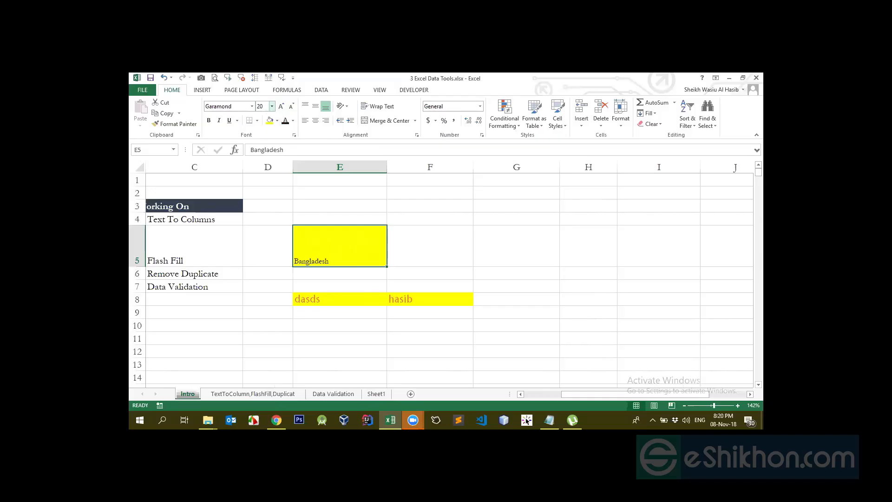
pyautogui.press('Return')
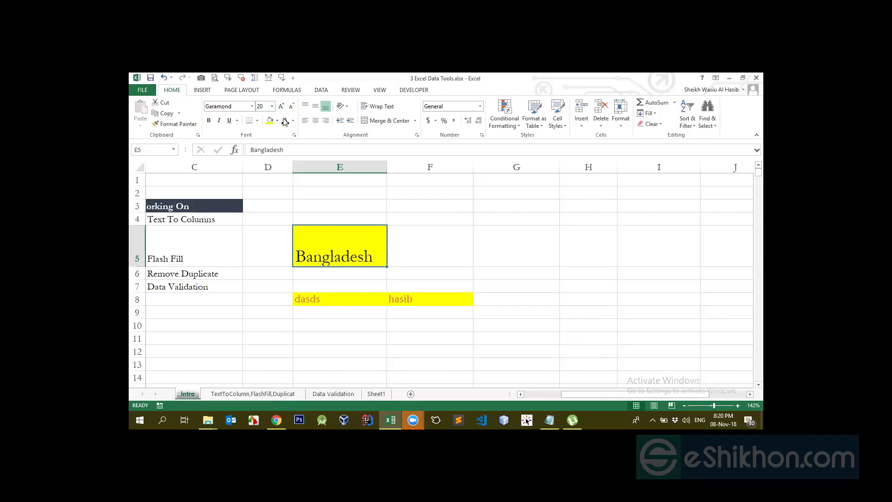
pyautogui.hotkey('ctrl', 'z')
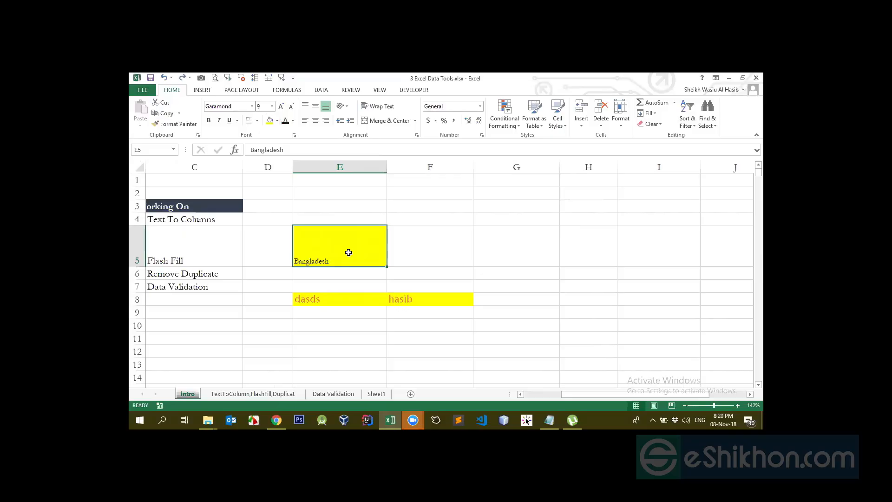
# - Set cell E5's font size to 20 and copy its formatting onto cell E8 with Format Painter
pyautogui.click(267, 106)
pyautogui.click(346, 207)
pyautogui.click(333, 246)
pyautogui.click(262, 105)
pyautogui.press('Return')
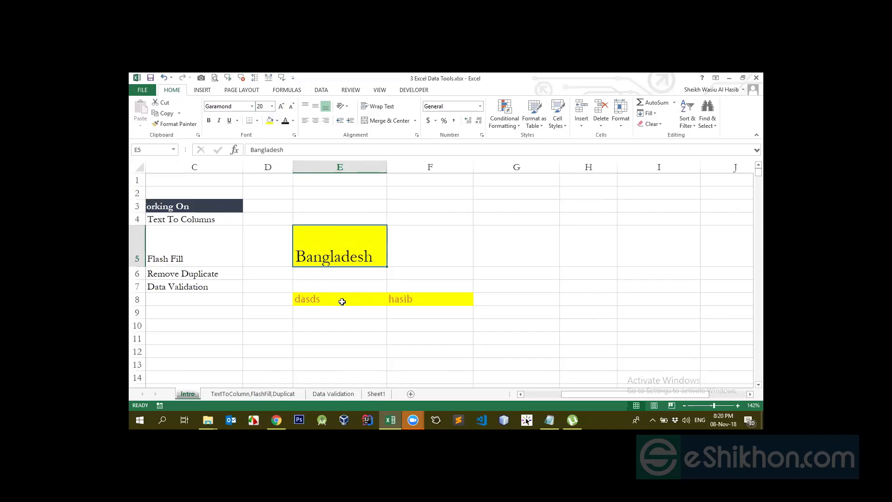
pyautogui.click(175, 123)
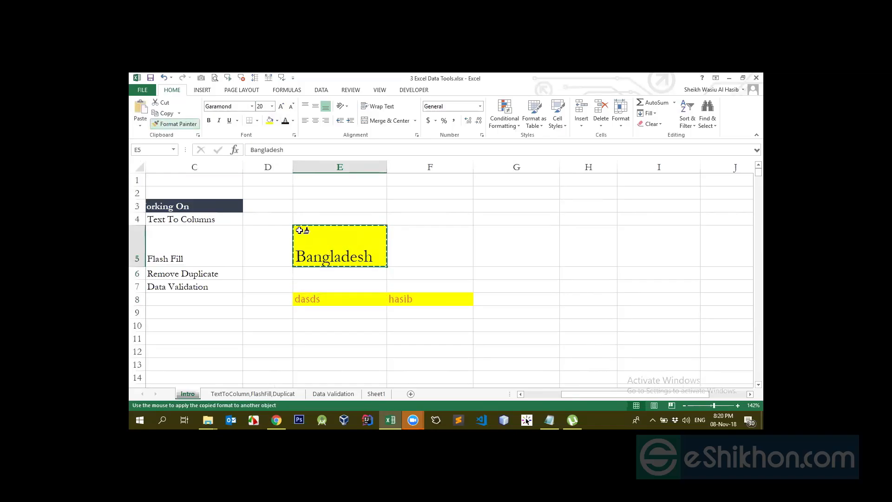
pyautogui.click(335, 299)
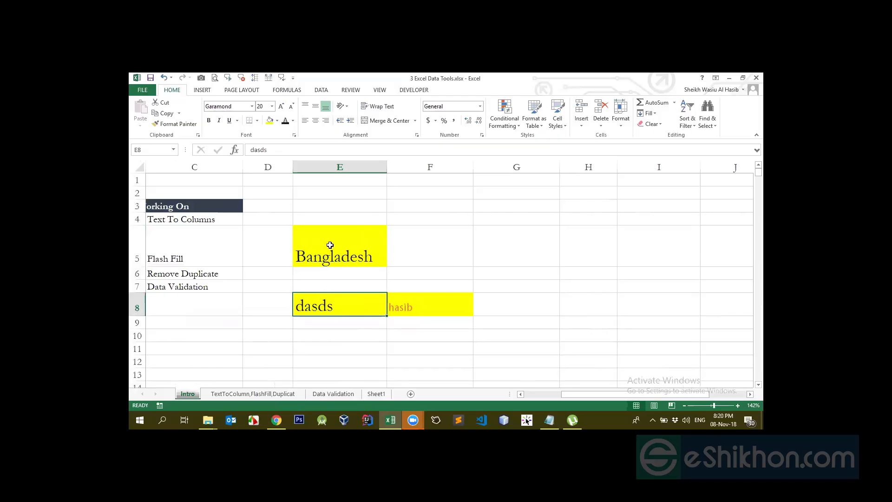
# - Compare the font settings of cells E5 and E8 and look through the available fonts
pyautogui.click(344, 255)
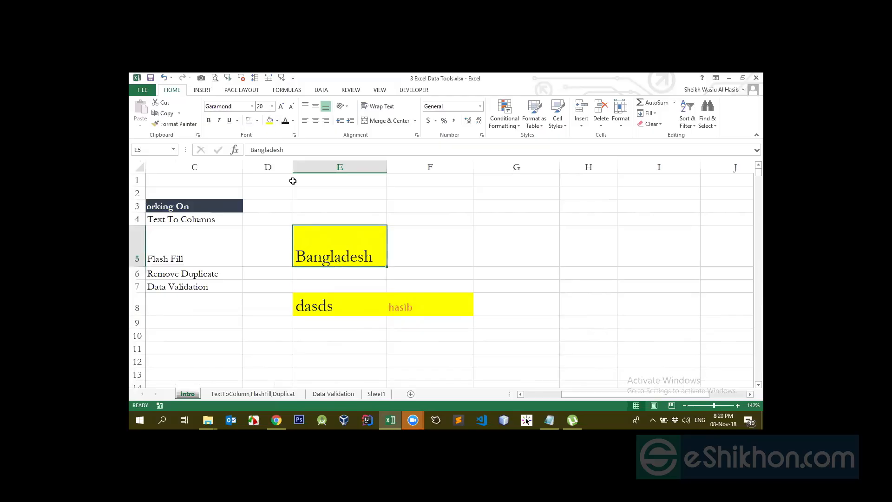
pyautogui.click(324, 309)
pyautogui.click(325, 260)
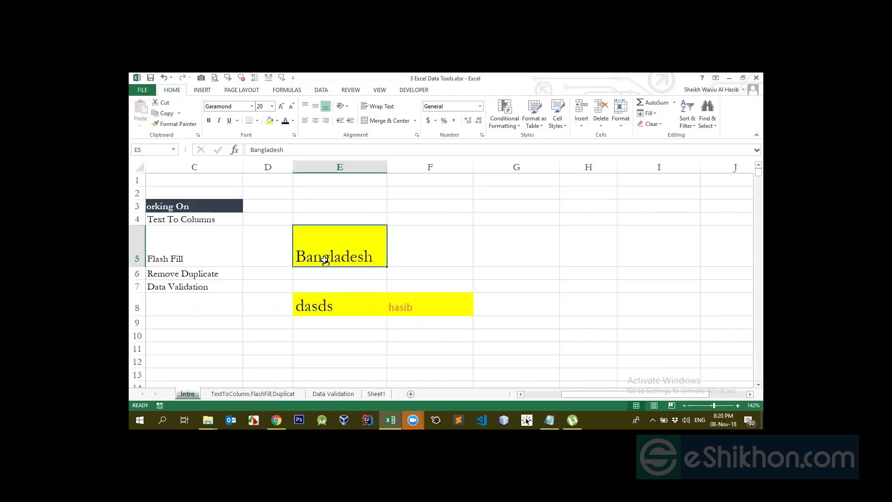
pyautogui.click(324, 298)
pyautogui.click(335, 254)
pyautogui.click(230, 106)
pyautogui.click(252, 106)
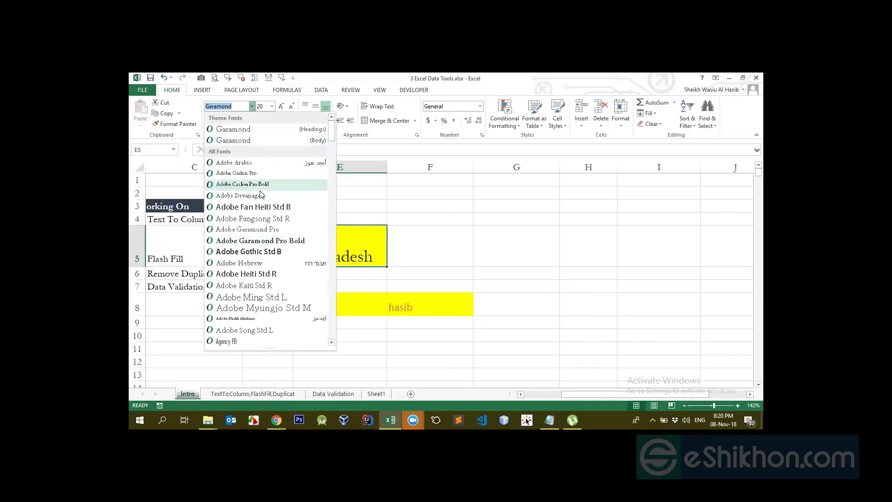
pyautogui.click(395, 189)
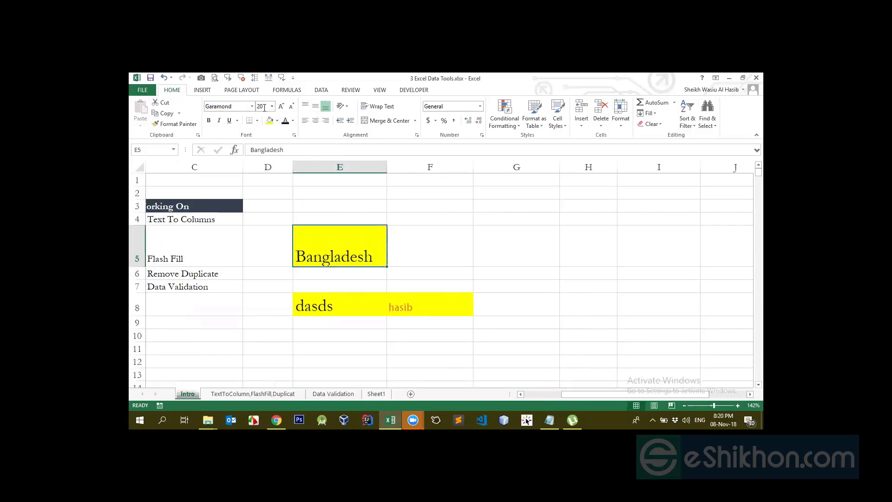
pyautogui.click(264, 108)
pyautogui.click(401, 244)
pyautogui.click(347, 239)
pyautogui.click(403, 272)
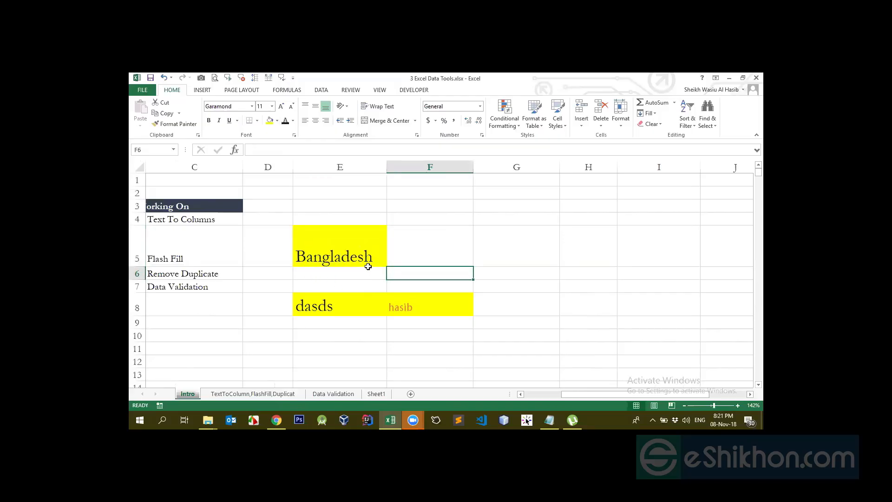
# - Hide the gridlines on the Intro sheet and select cell E9
pyautogui.click(349, 240)
pyautogui.click(378, 90)
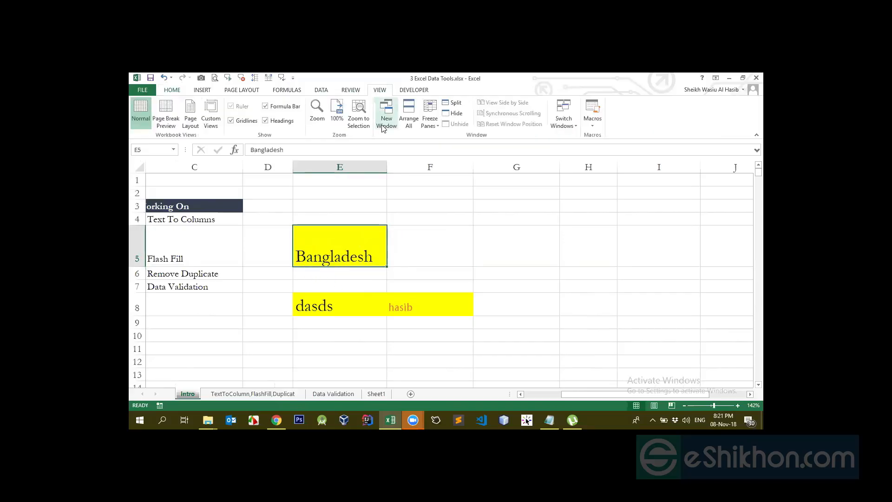
pyautogui.click(231, 120)
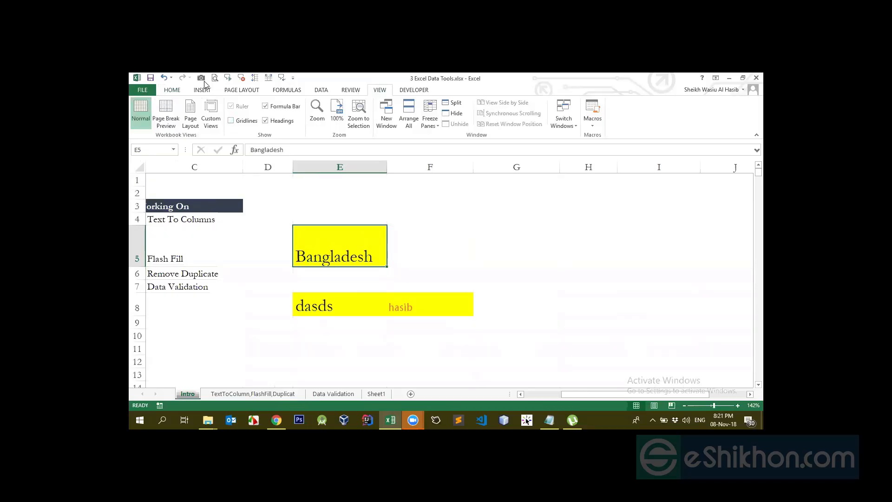
pyautogui.click(176, 91)
pyautogui.click(437, 246)
pyautogui.click(381, 325)
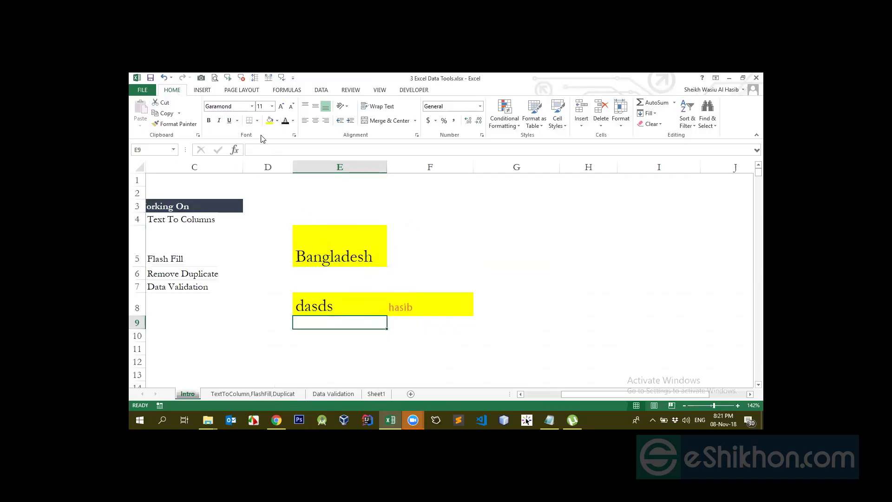
# - Add a bottom border to cells E9 and E5
pyautogui.click(257, 120)
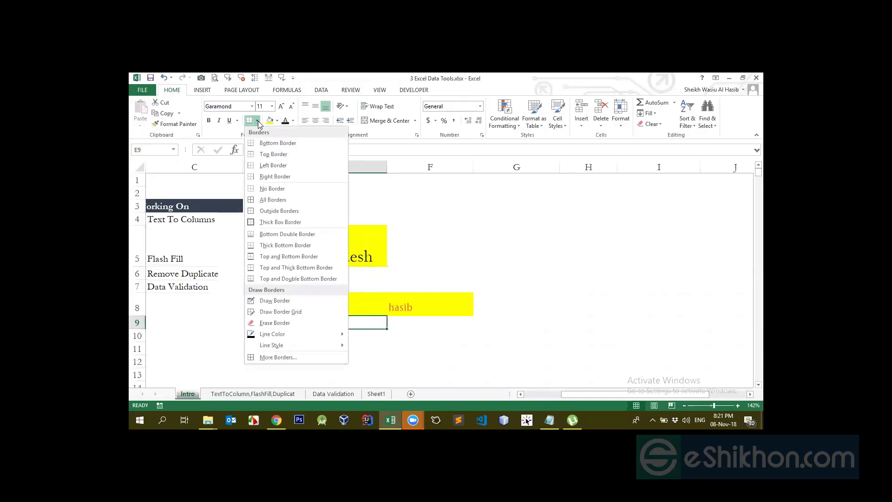
pyautogui.click(257, 144)
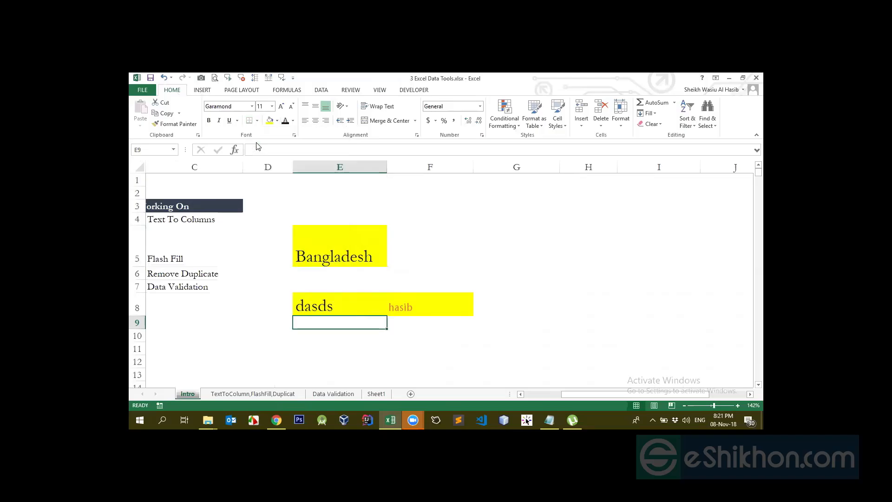
pyautogui.click(360, 266)
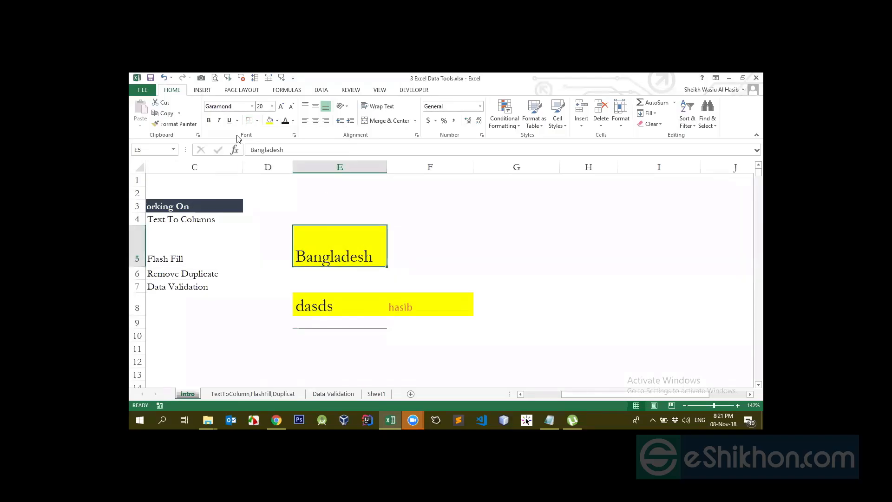
pyautogui.click(338, 294)
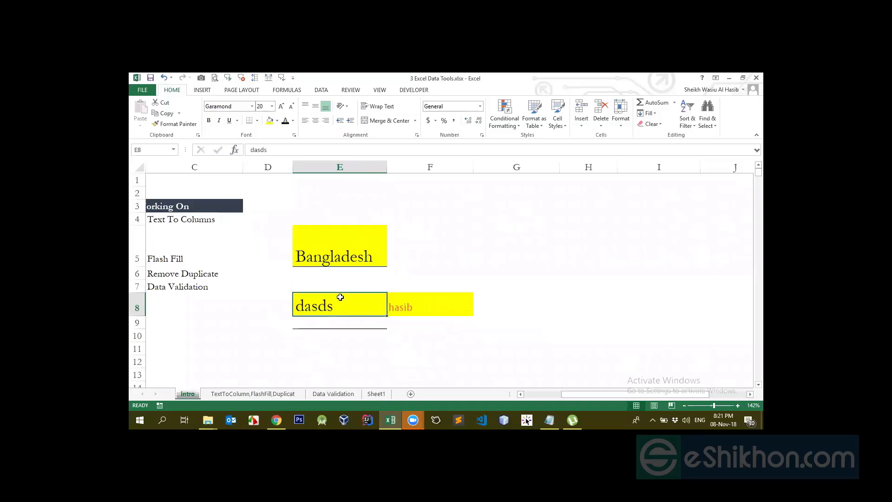
pyautogui.click(356, 262)
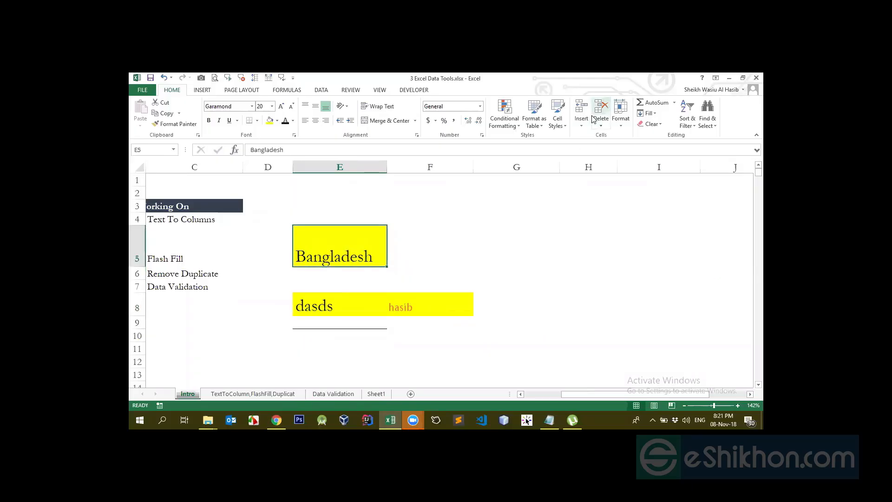
pyautogui.click(401, 89)
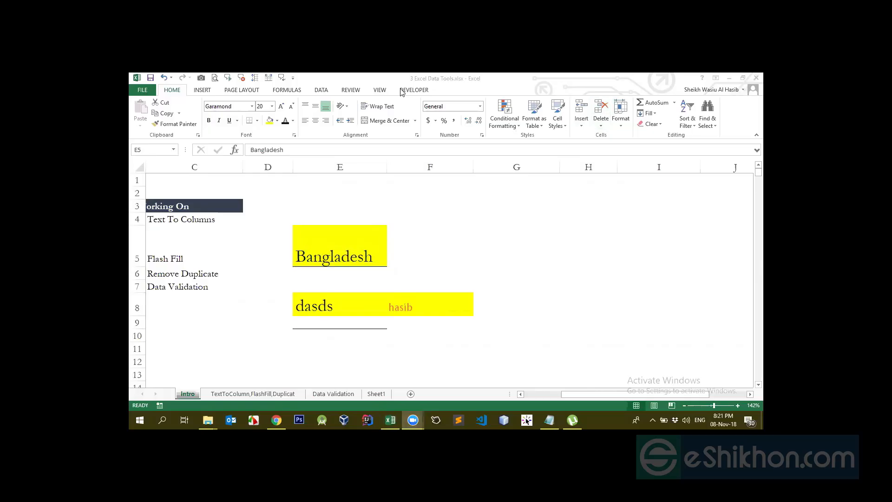
pyautogui.click(349, 253)
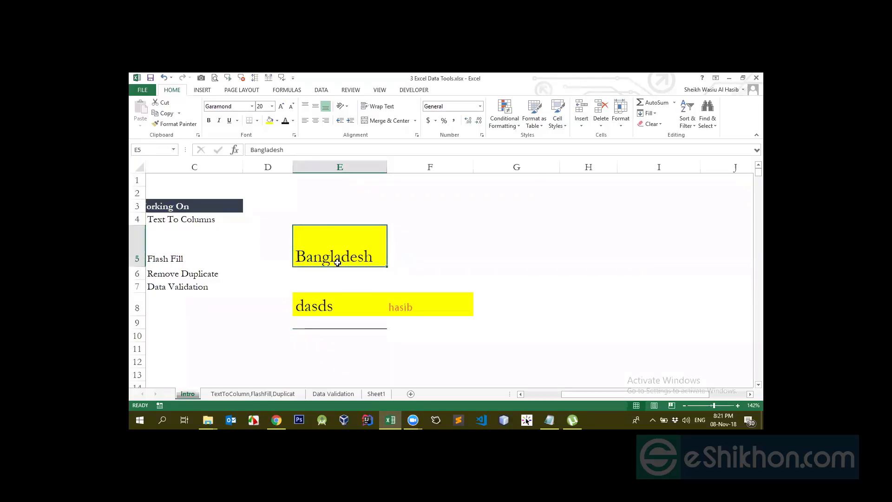
# - Add a left border to cell E5 and compare the cell with its neighbours
pyautogui.click(282, 254)
pyautogui.click(335, 300)
pyautogui.click(332, 264)
pyautogui.click(257, 121)
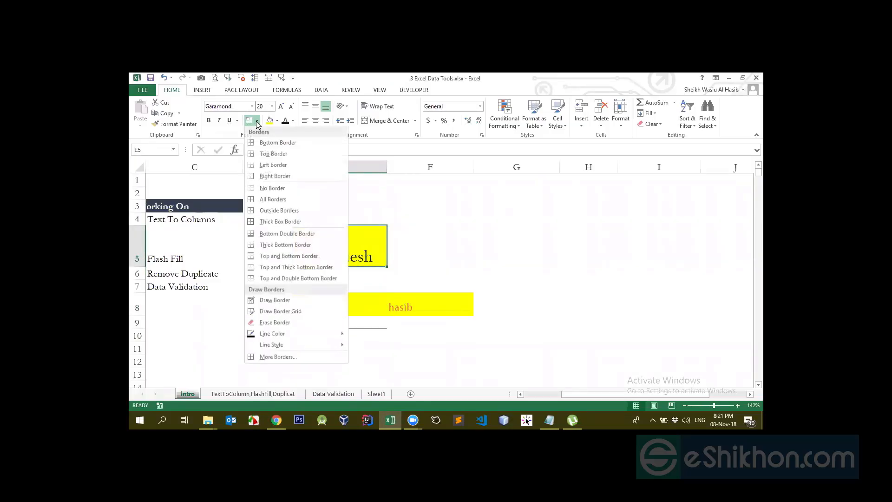
pyautogui.click(253, 168)
pyautogui.click(418, 286)
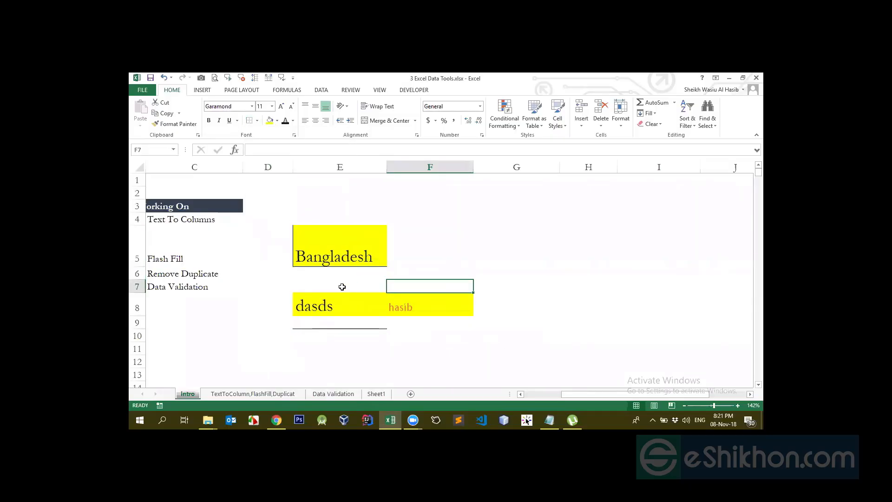
pyautogui.click(302, 248)
pyautogui.click(342, 282)
pyautogui.click(328, 263)
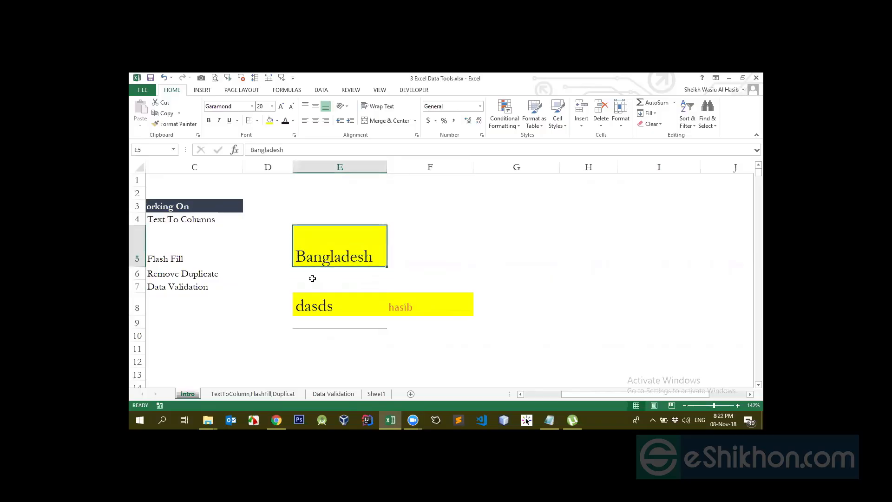
pyautogui.click(312, 299)
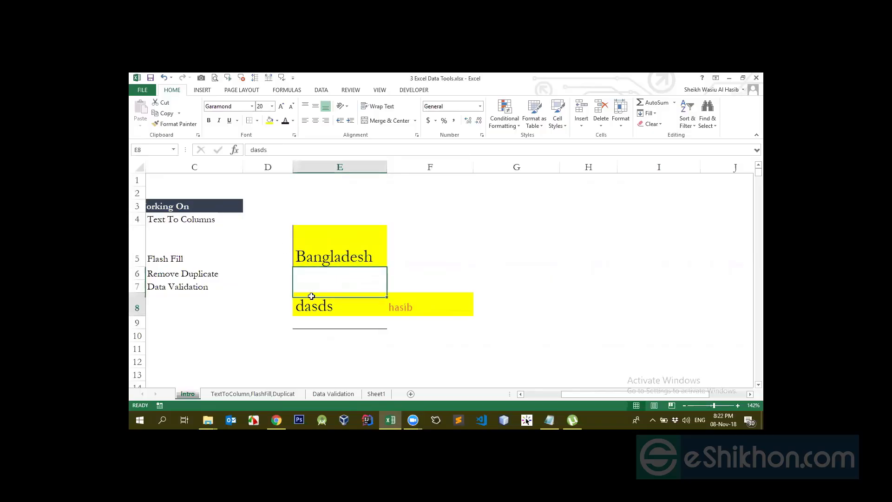
pyautogui.click(304, 251)
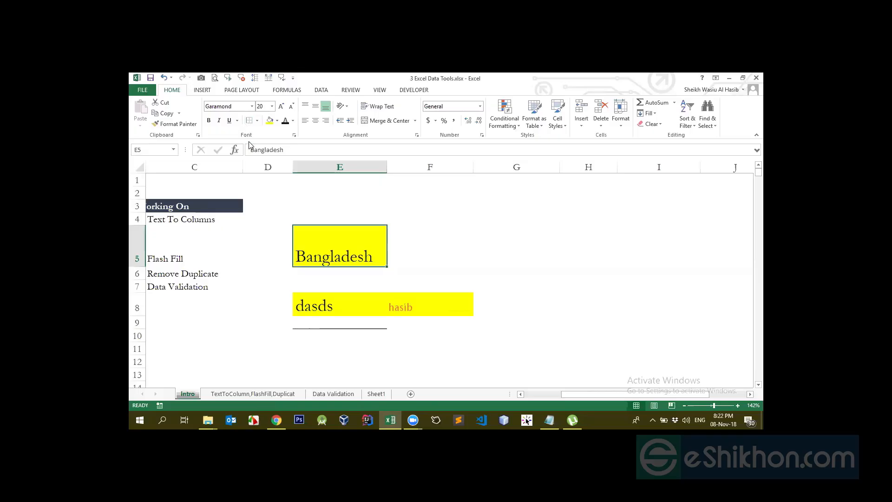
# - Remove the left and bottom borders from cell E5 with No Border
pyautogui.click(257, 121)
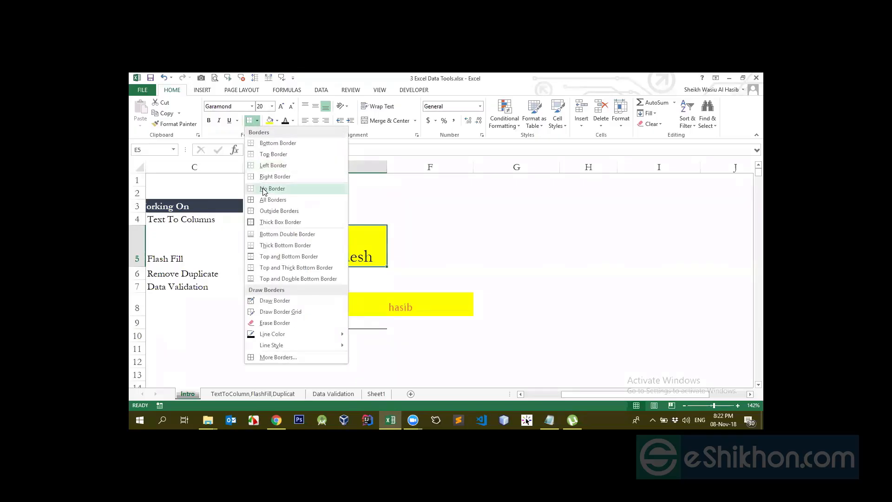
pyautogui.click(288, 194)
pyautogui.click(297, 274)
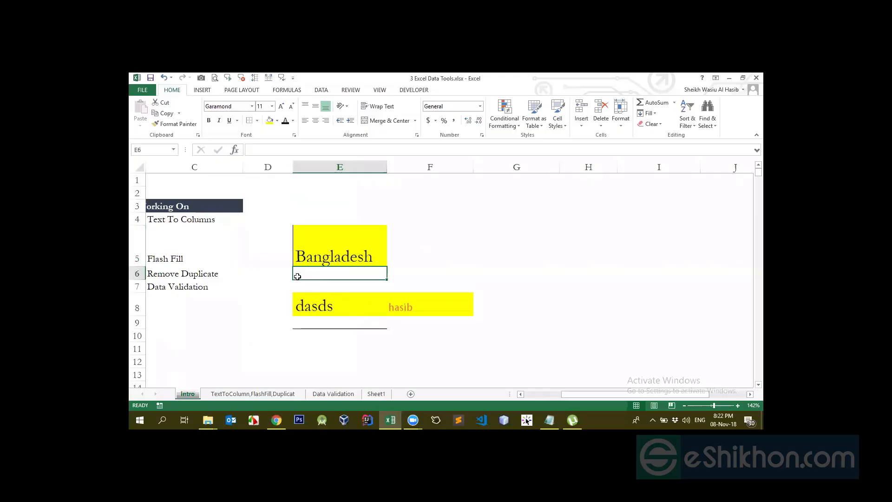
pyautogui.click(261, 255)
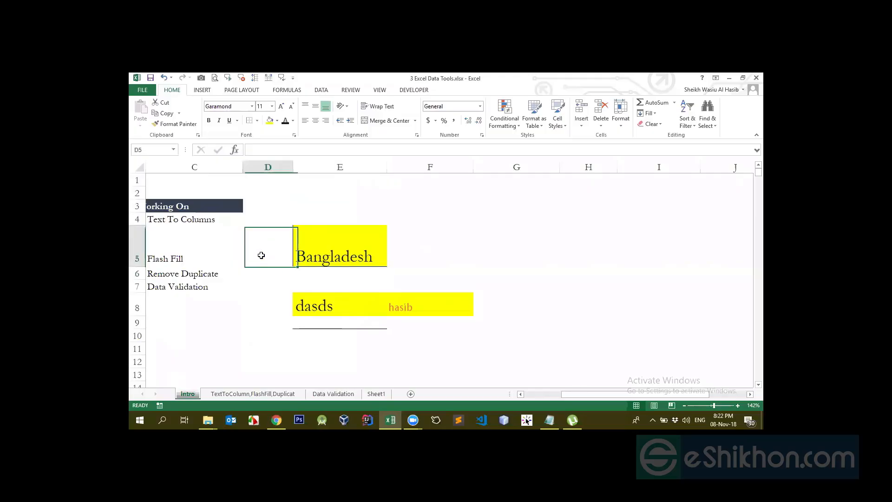
pyautogui.click(322, 287)
pyautogui.click(324, 240)
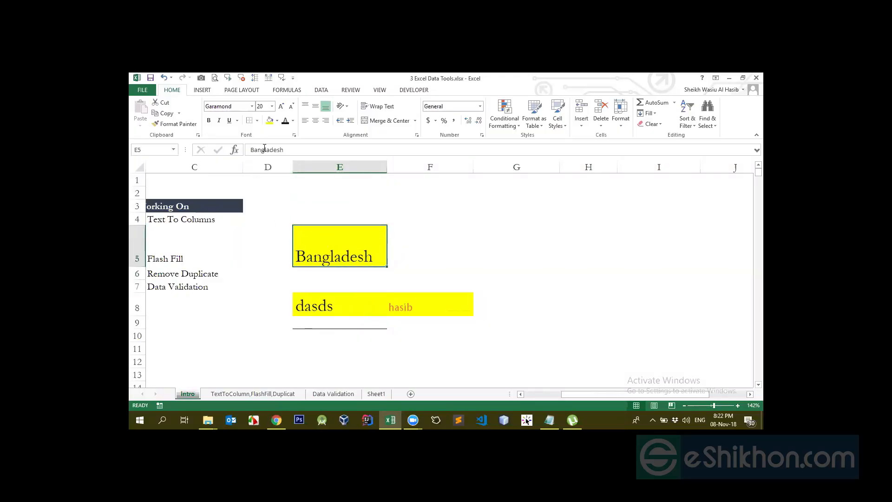
pyautogui.click(257, 120)
pyautogui.click(271, 189)
pyautogui.click(369, 310)
# - Add a top border to cell E5
pyautogui.click(340, 235)
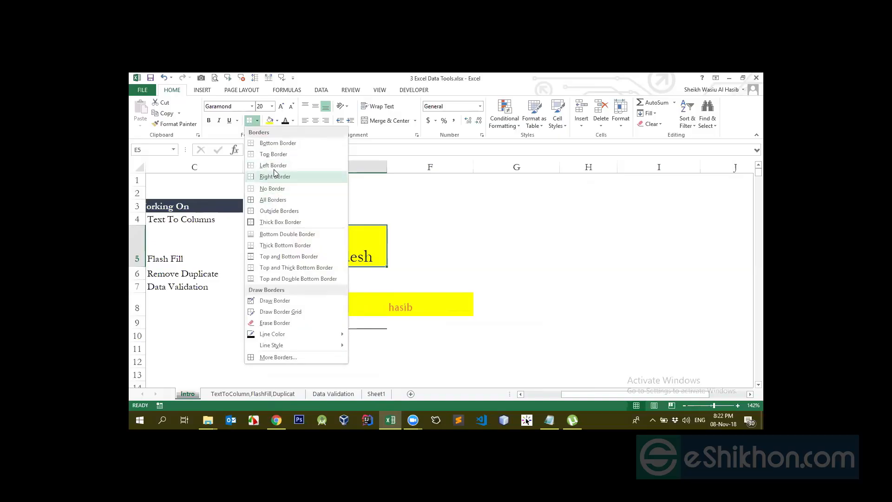
pyautogui.click(273, 154)
pyautogui.click(449, 280)
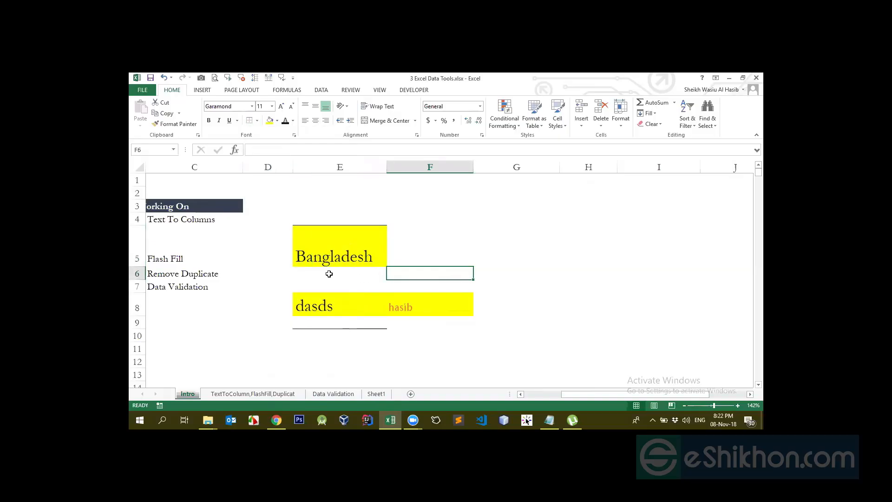
pyautogui.click(339, 248)
pyautogui.click(251, 123)
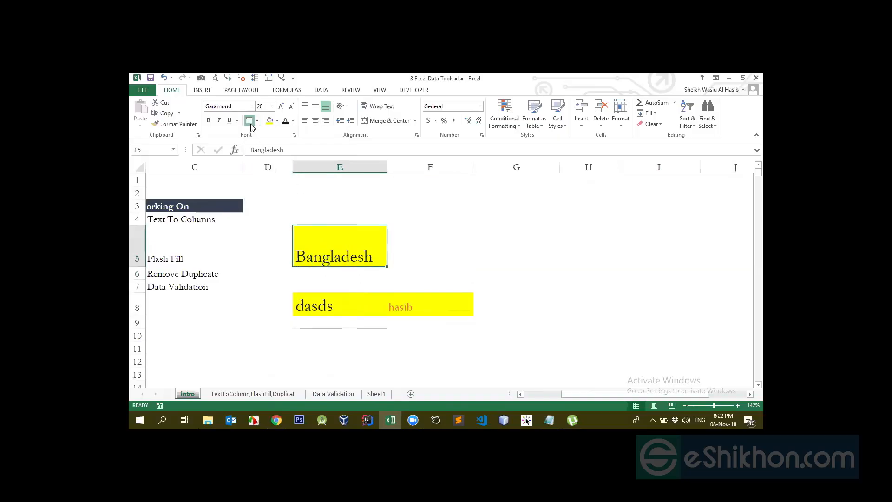
pyautogui.click(340, 198)
# - Clear the top border from cell E5 with No Border
pyautogui.click(317, 241)
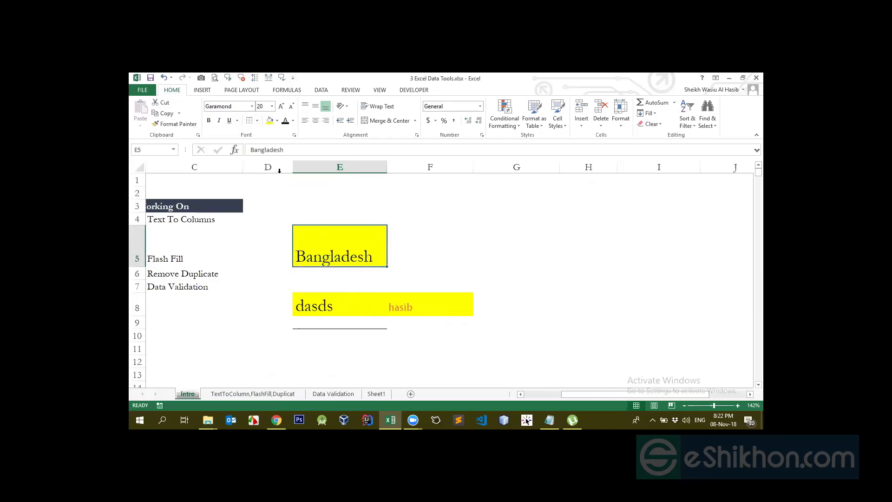
pyautogui.click(256, 120)
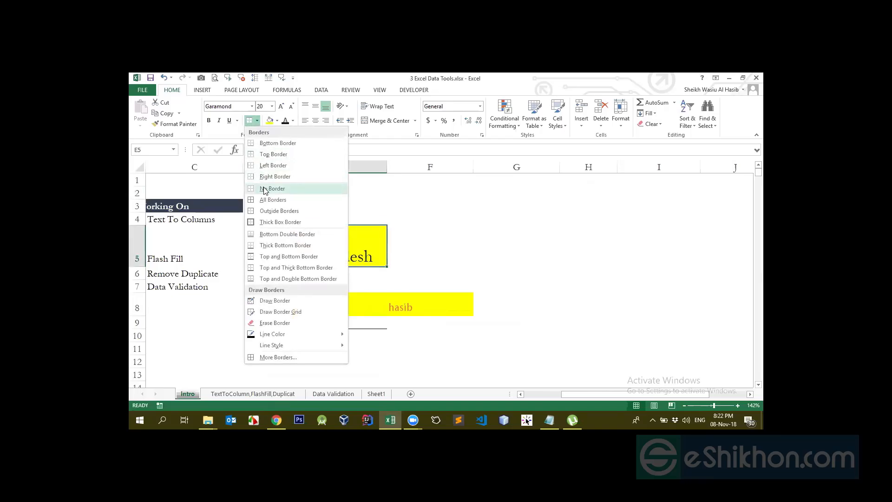
pyautogui.click(264, 189)
pyautogui.click(456, 287)
# - Set the border line color to red and apply a Thick Box Border to cell E5
pyautogui.click(332, 252)
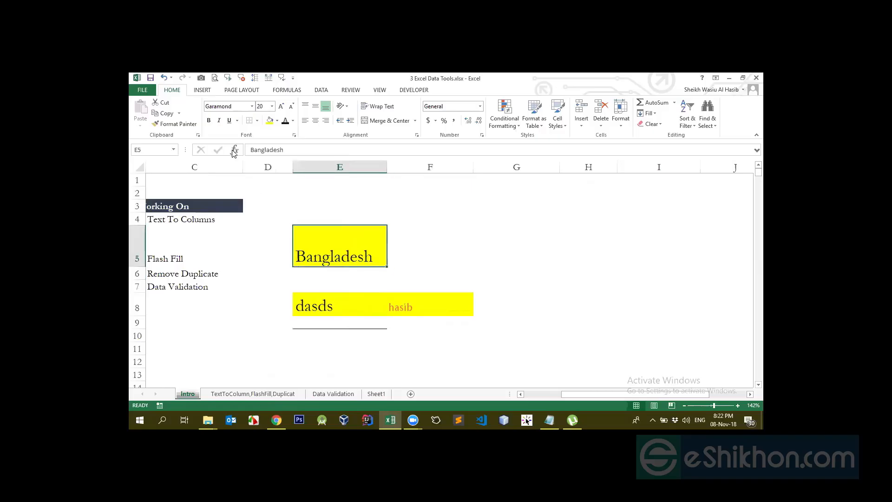
pyautogui.click(257, 120)
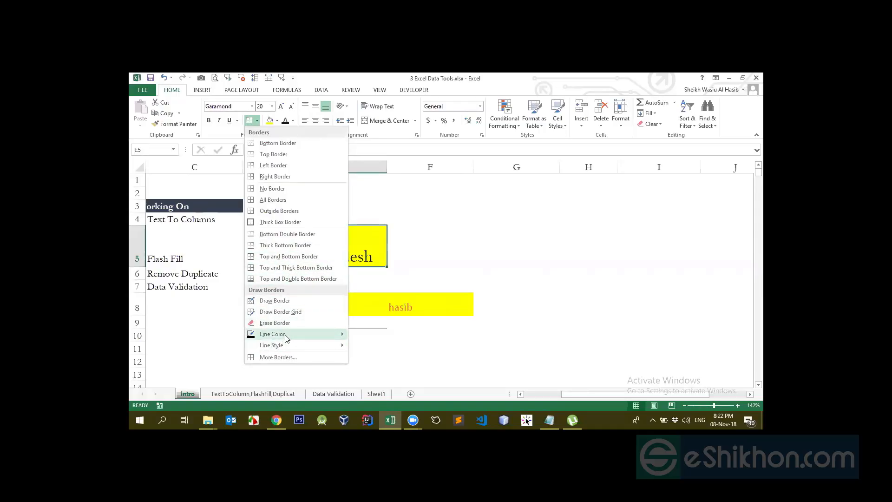
pyautogui.moveTo(287, 337)
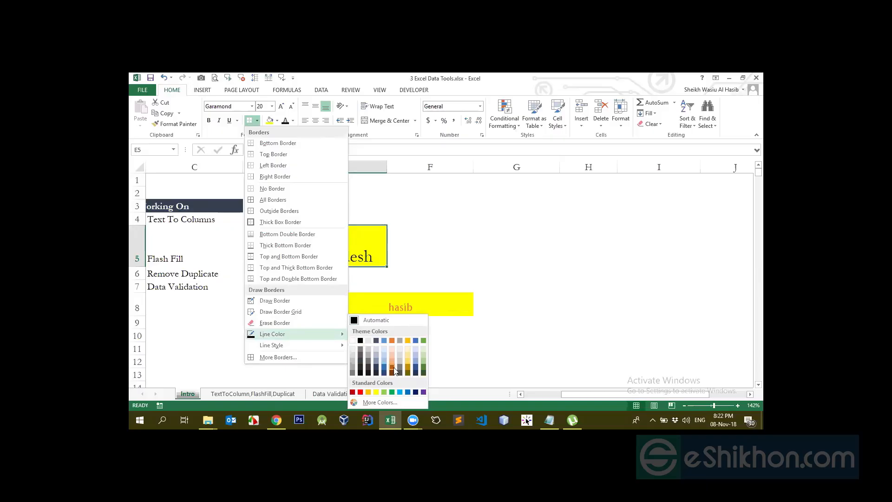
pyautogui.click(361, 391)
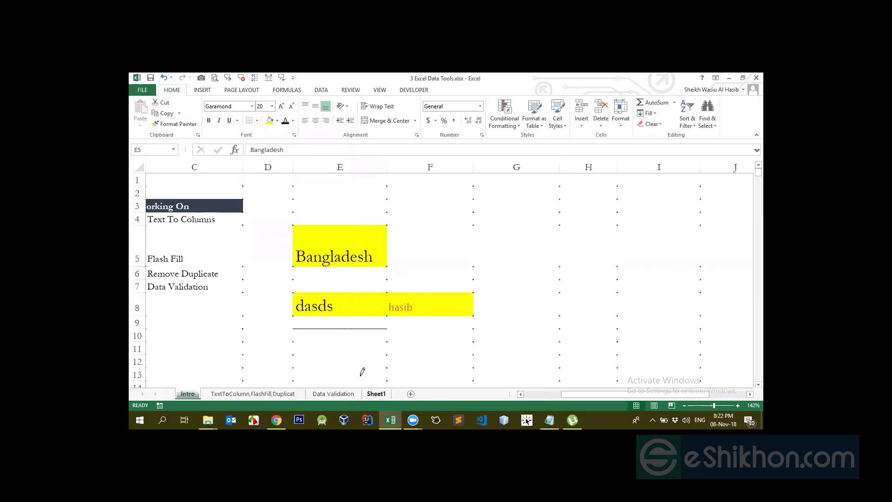
pyautogui.click(343, 265)
pyautogui.press('Escape')
pyautogui.click(350, 244)
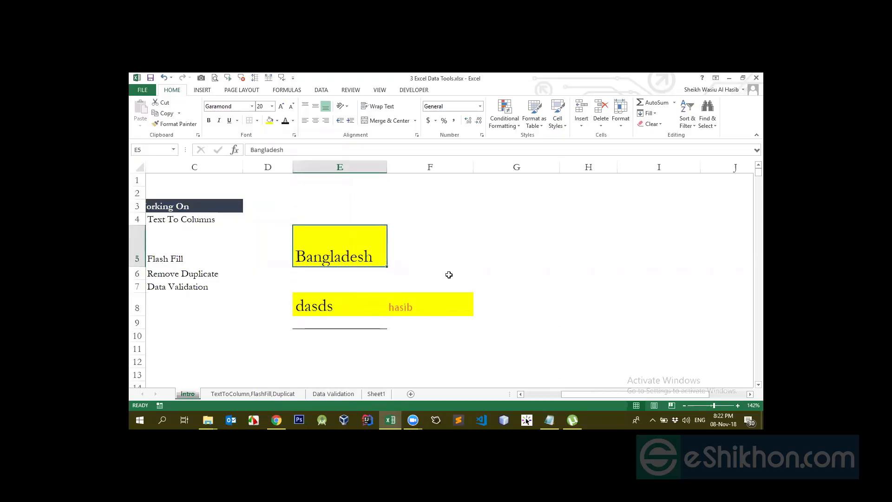
pyautogui.click(256, 120)
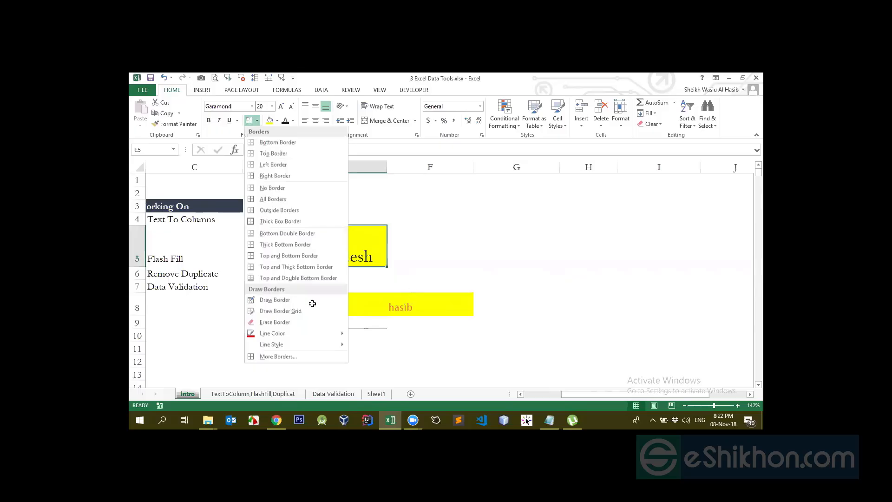
pyautogui.click(332, 243)
# - Change the border line color to black and reapply the Thick Box Border to cell E5
pyautogui.click(257, 120)
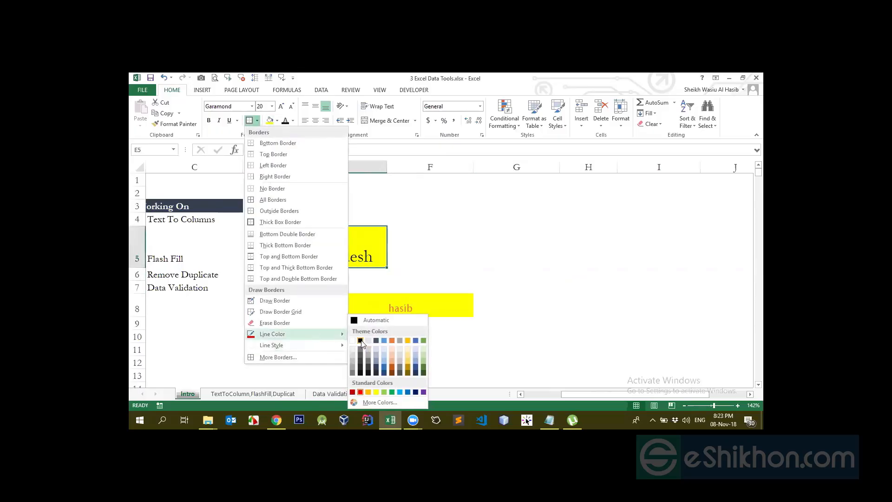
pyautogui.click(359, 340)
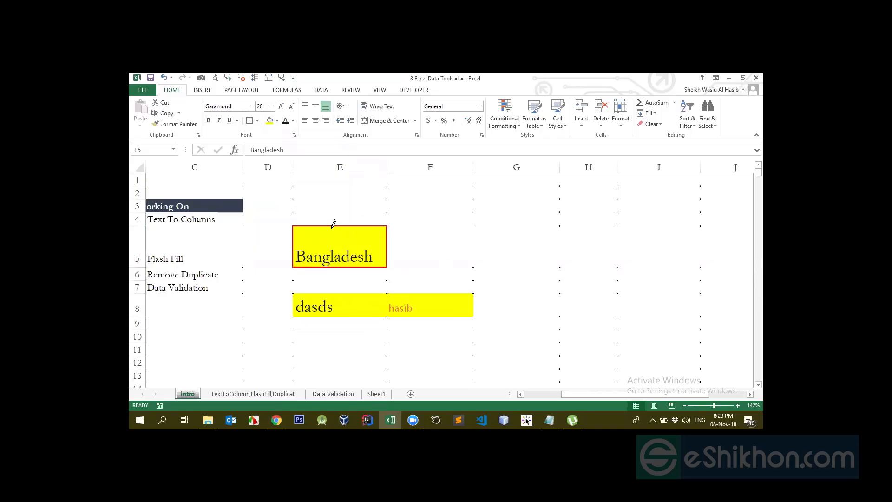
pyautogui.press('Escape')
pyautogui.click(394, 251)
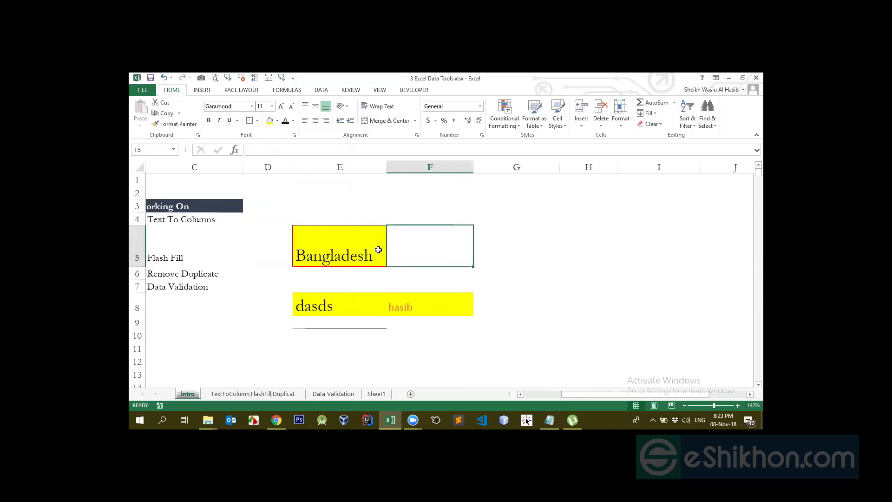
pyautogui.click(365, 289)
pyautogui.click(332, 222)
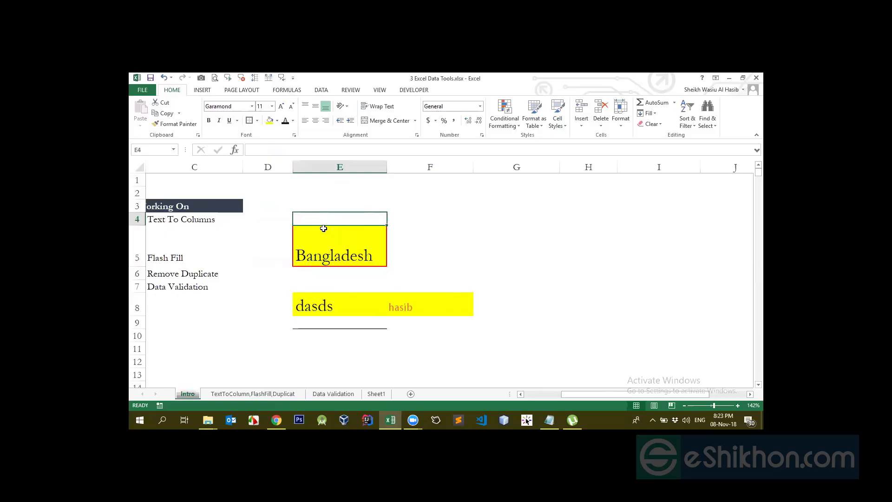
pyautogui.click(326, 251)
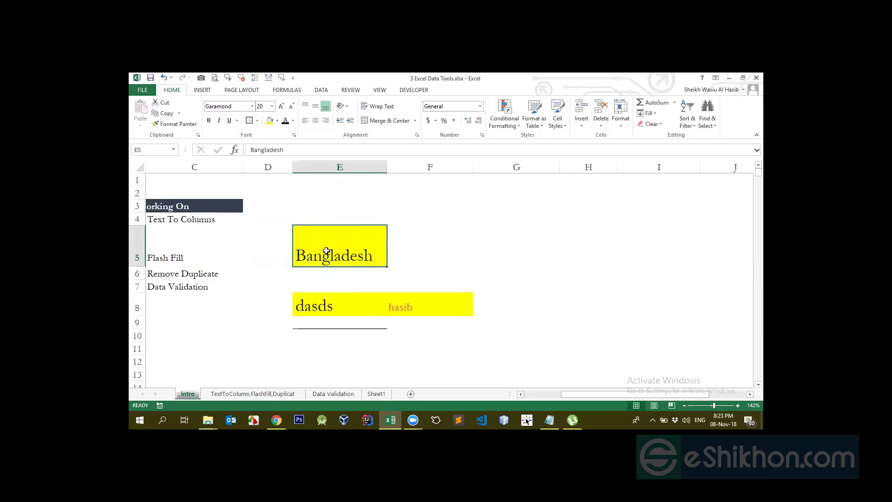
pyautogui.click(254, 122)
pyautogui.click(399, 232)
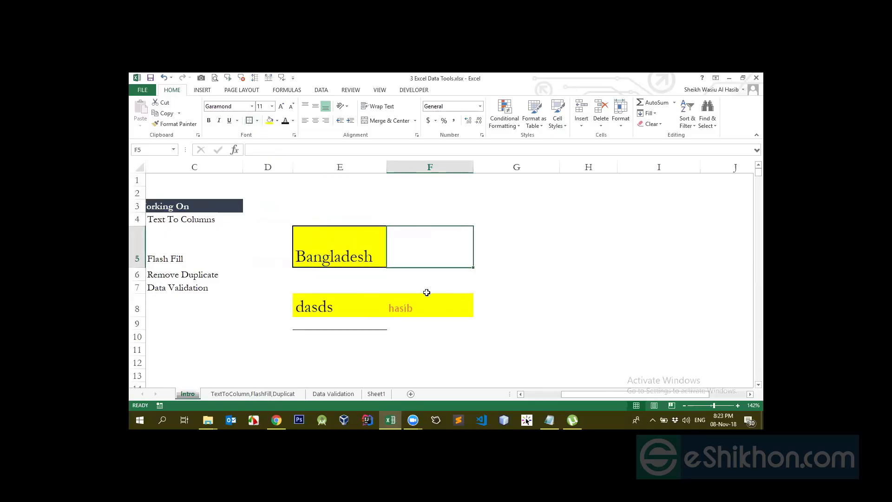
pyautogui.click(367, 302)
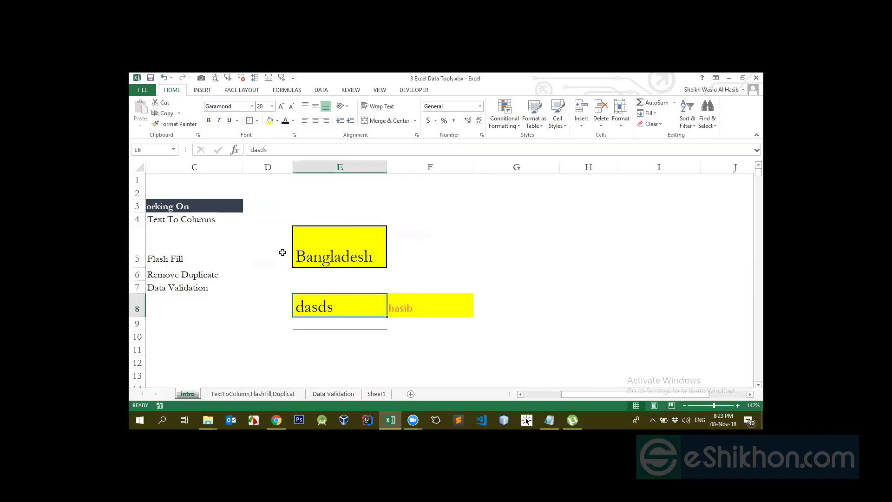
# - Erase the borders on each side of cell E5 with the Erase Border tool
pyautogui.click(337, 246)
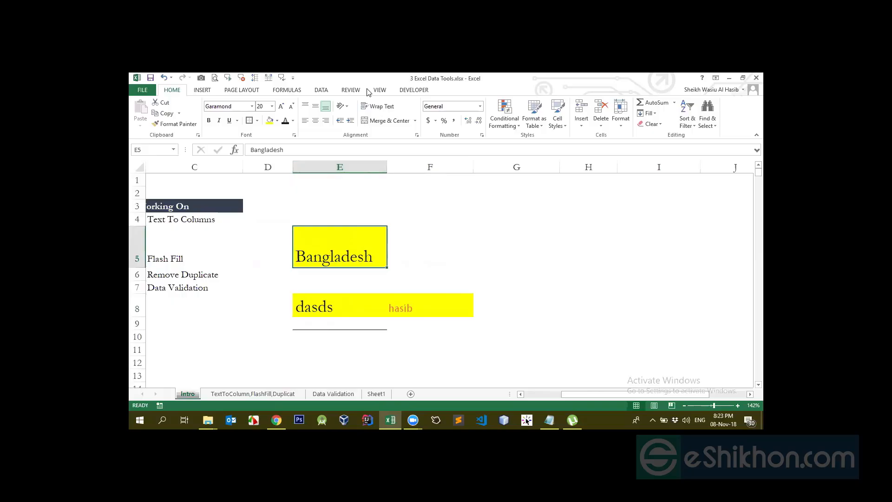
pyautogui.click(257, 120)
pyautogui.moveTo(308, 334)
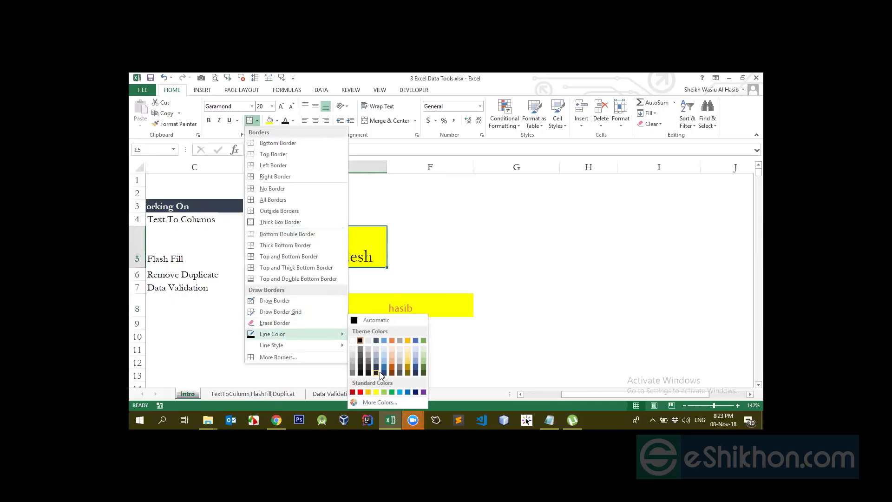
pyautogui.click(287, 325)
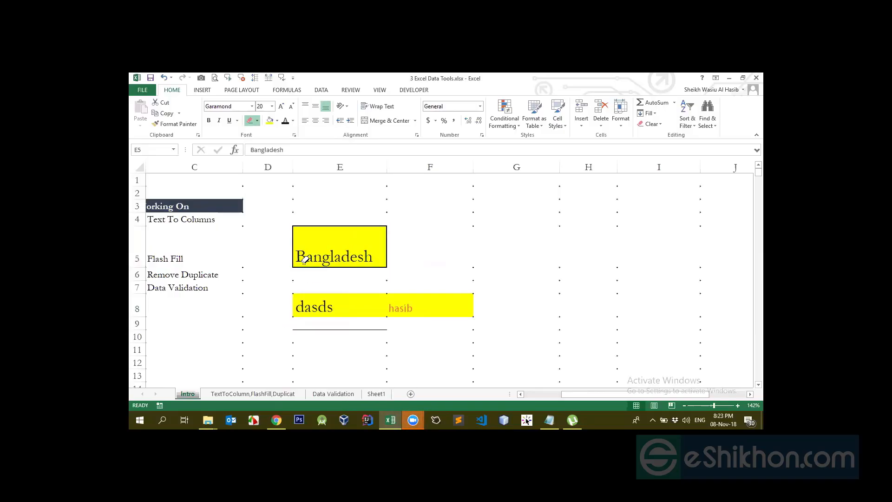
pyautogui.click(318, 227)
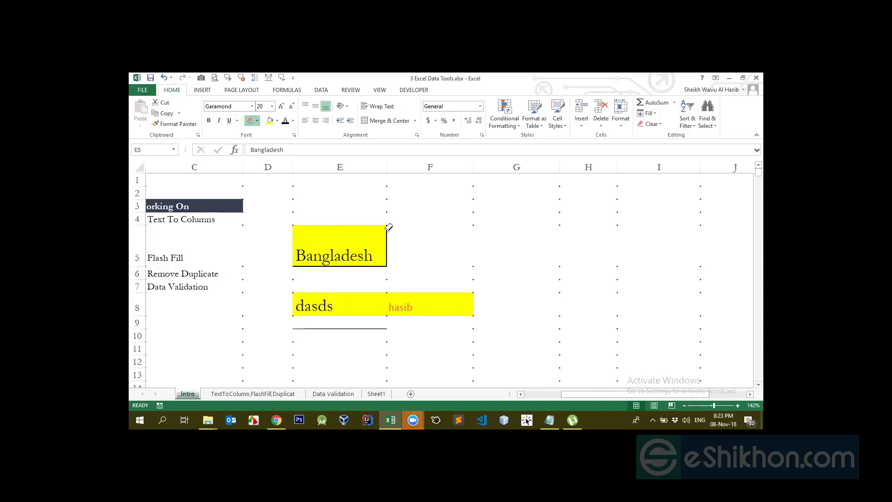
pyautogui.click(386, 236)
pyautogui.click(367, 266)
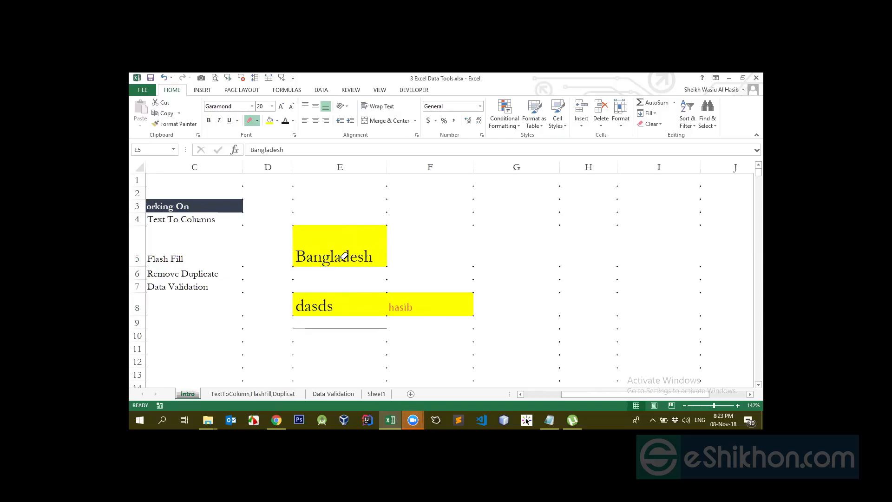
pyautogui.press('Escape')
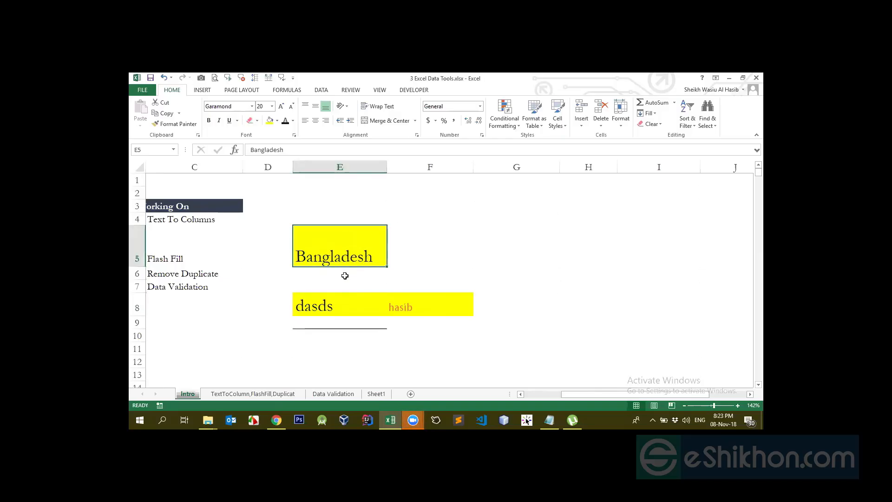
# - Apply a Thick Box Border to cell E5 and clear it again with No Border
pyautogui.click(257, 120)
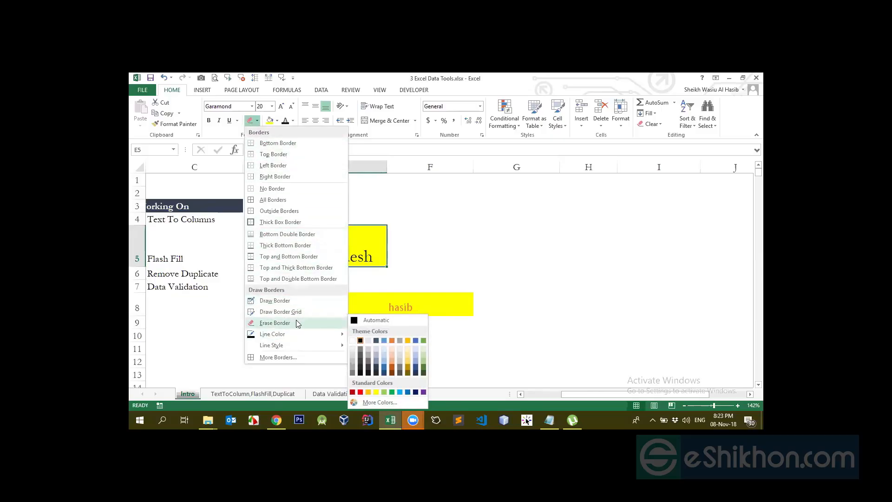
pyautogui.click(263, 189)
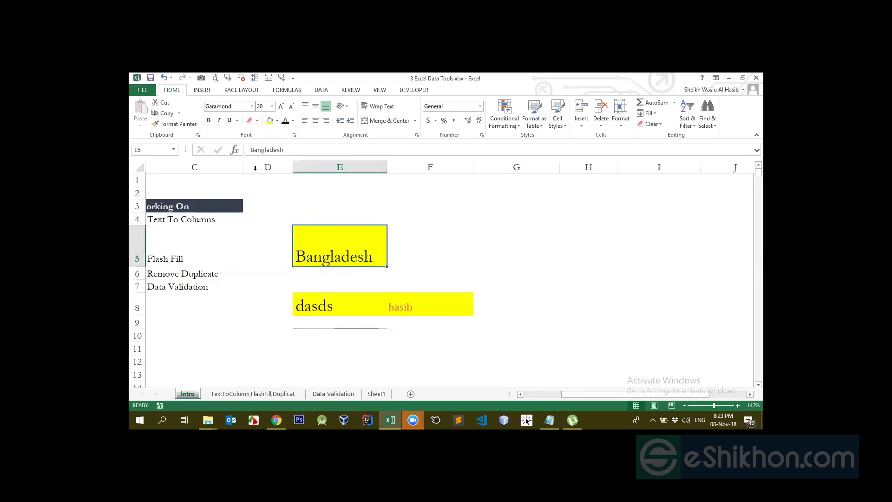
pyautogui.click(257, 121)
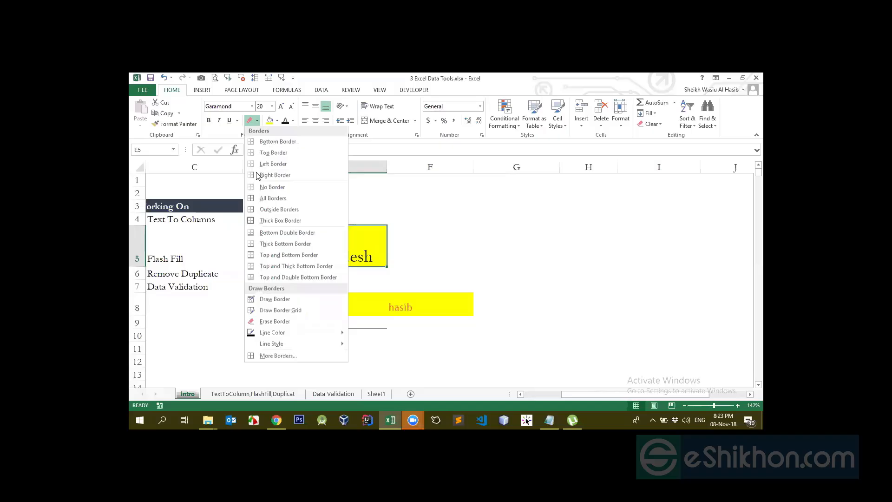
pyautogui.click(262, 222)
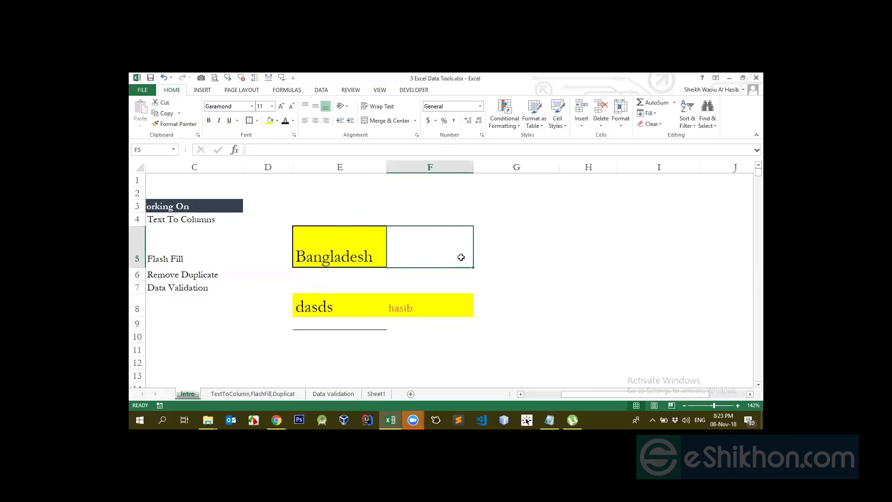
pyautogui.click(256, 120)
pyautogui.click(263, 188)
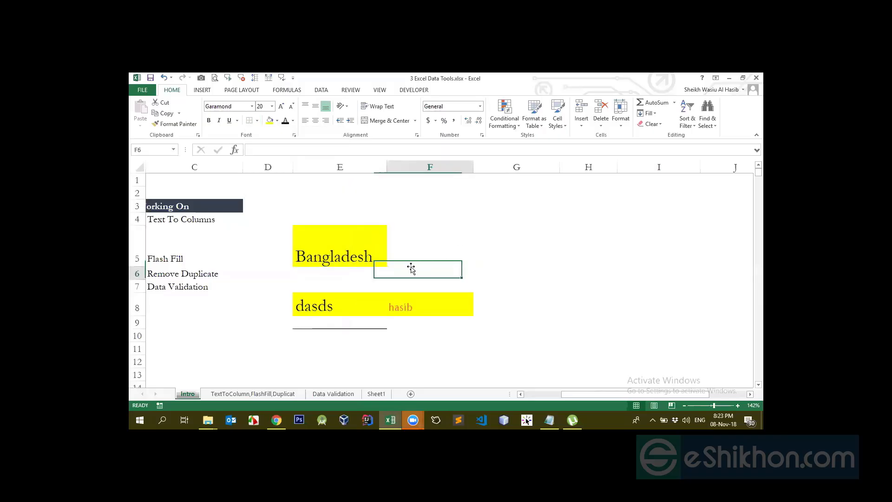
pyautogui.click(257, 120)
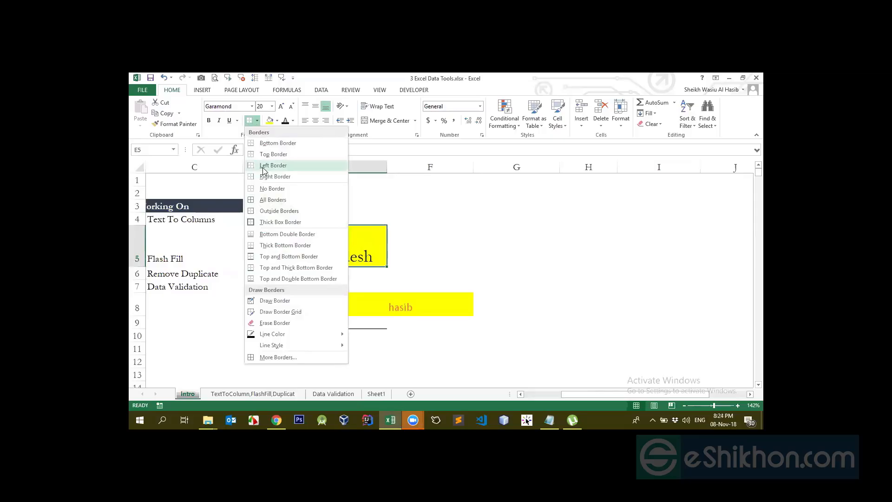
pyautogui.click(278, 199)
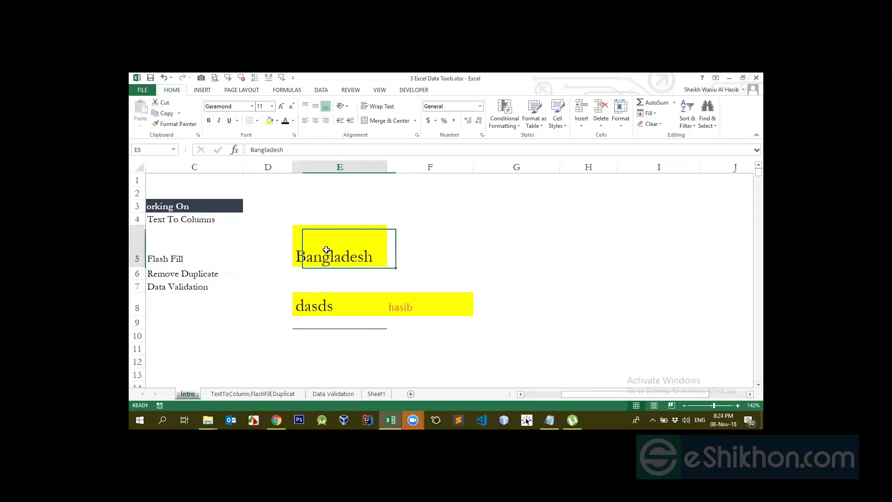
pyautogui.click(277, 120)
pyautogui.press('Escape')
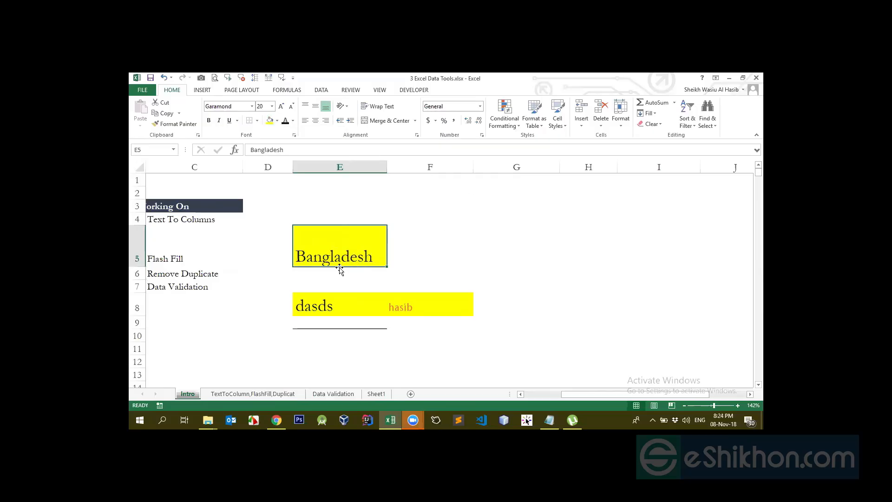
# - Show the gridlines on the Intro sheet and reselect cell E5
pyautogui.click(379, 89)
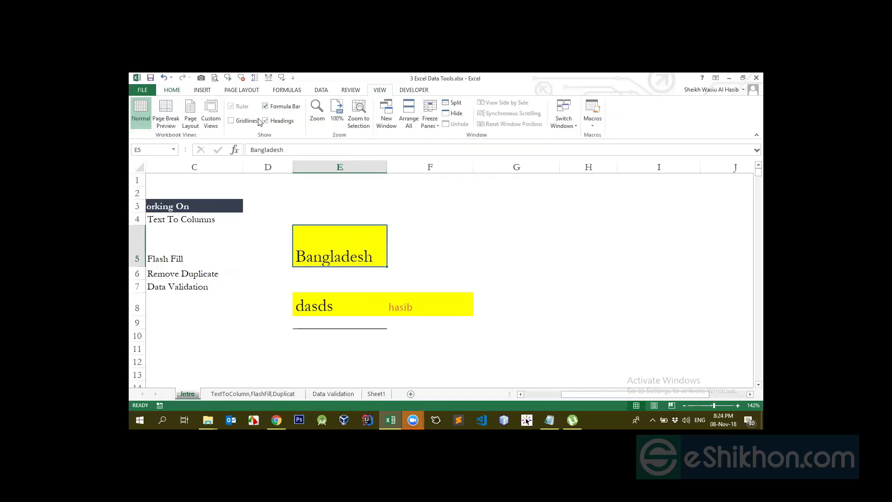
pyautogui.click(230, 120)
pyautogui.click(435, 237)
pyautogui.click(332, 243)
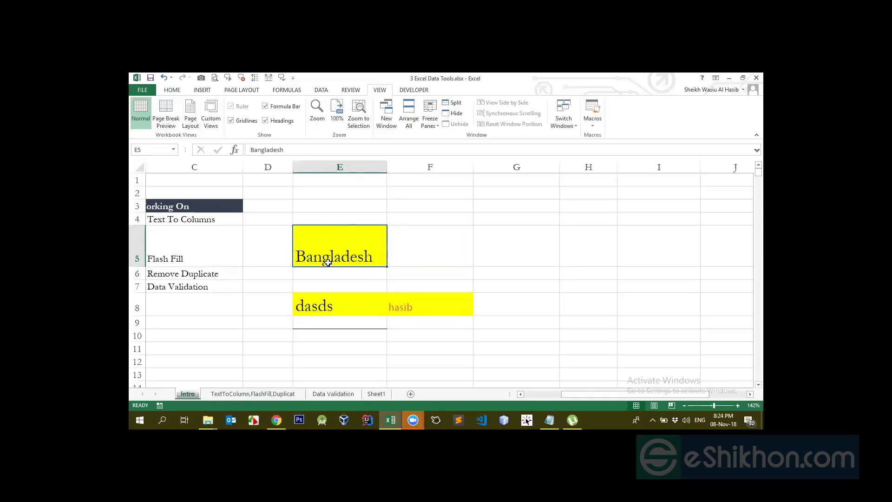
# - Middle-align the text in cell E5 and widen column E
pyautogui.click(179, 91)
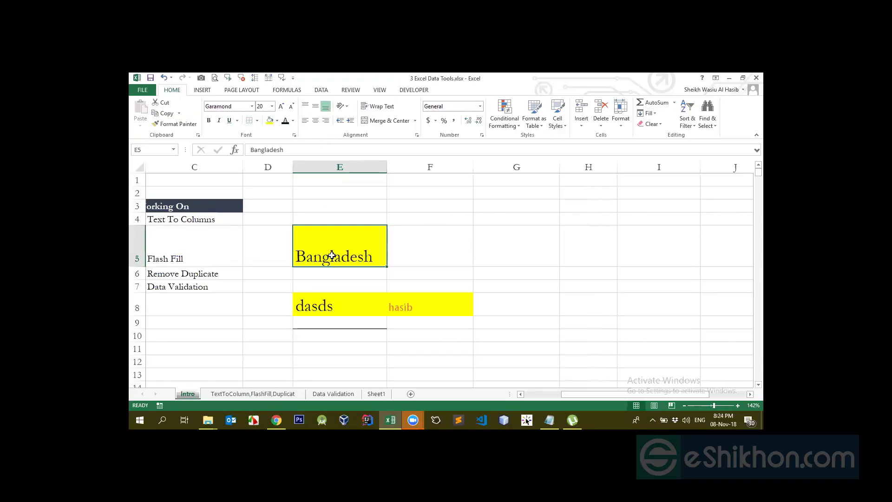
pyautogui.click(315, 108)
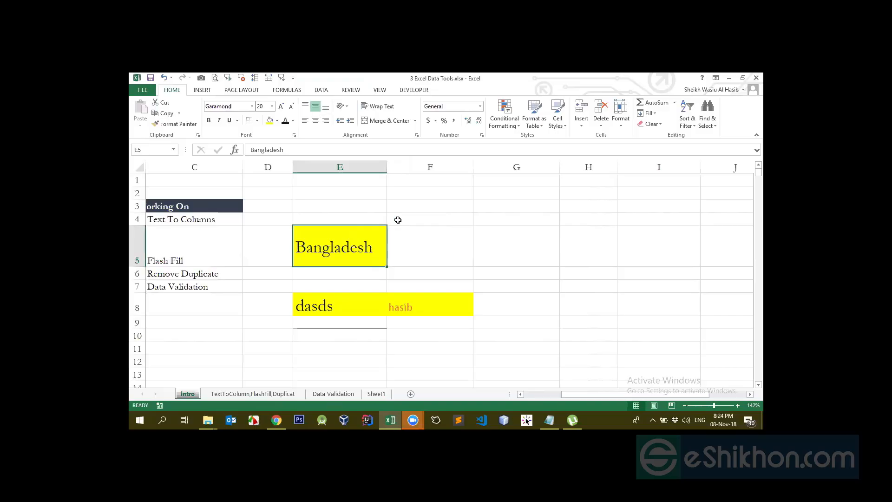
pyautogui.moveTo(387, 172); pyautogui.dragTo(459, 174)
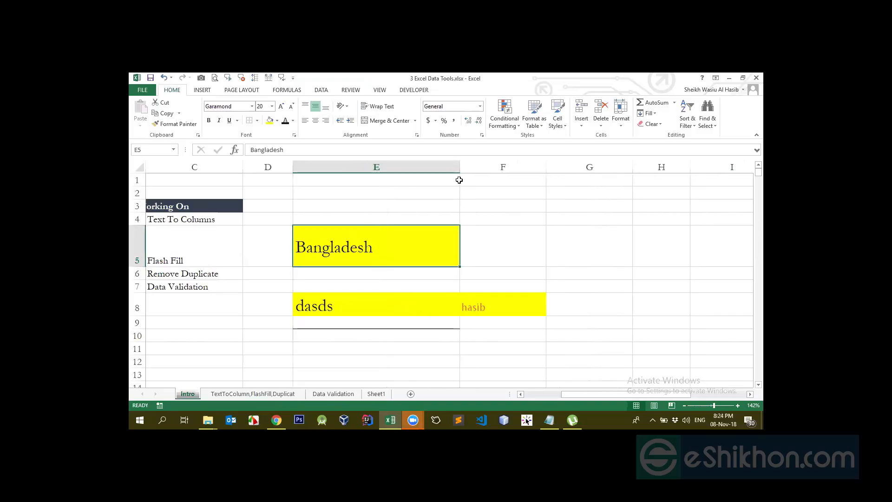
# - Try Top Align and Middle Align on the text in cell E5, ending with Bottom Align
pyautogui.click(306, 107)
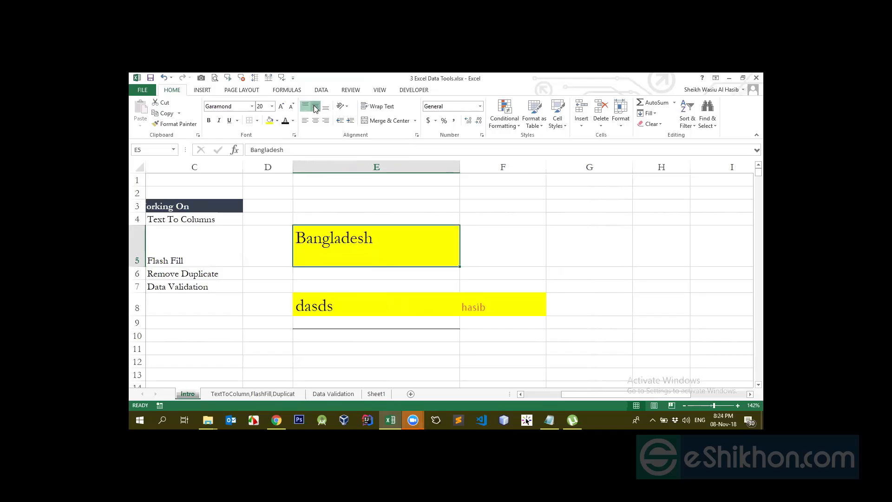
pyautogui.click(316, 106)
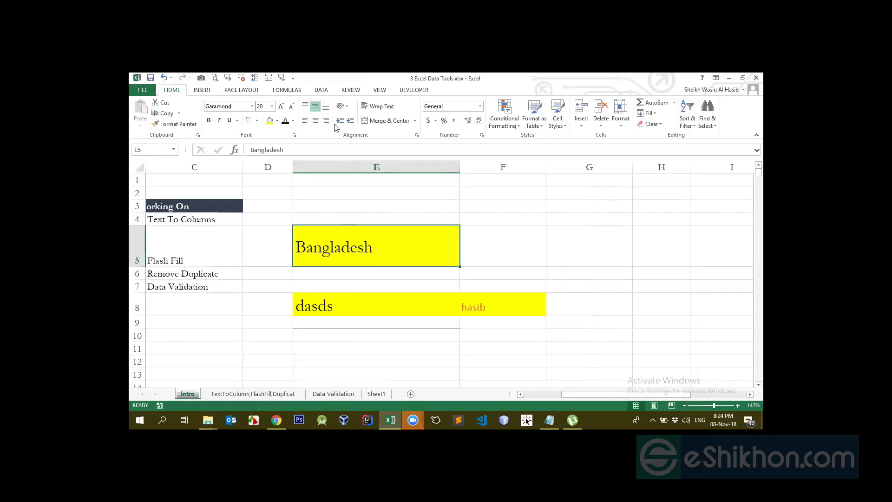
pyautogui.click(324, 110)
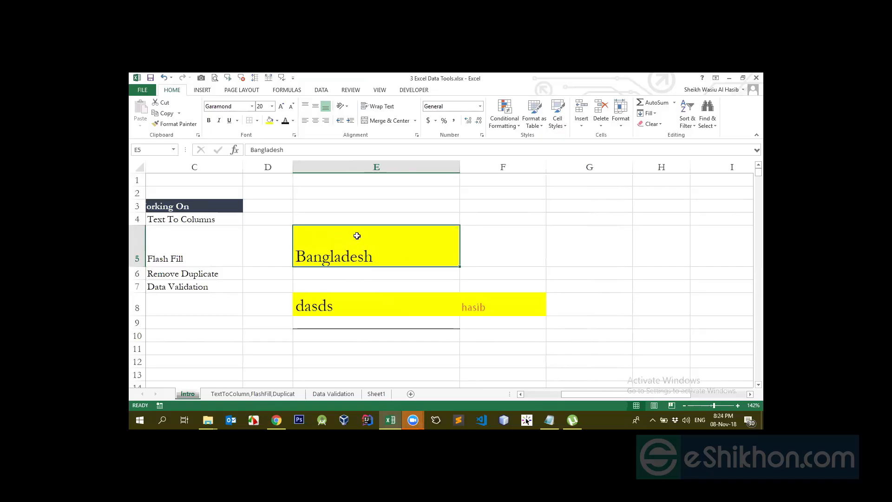
# - Try left and center alignment on the text in cell E5, ending with right alignment
pyautogui.click(305, 121)
pyautogui.click(315, 120)
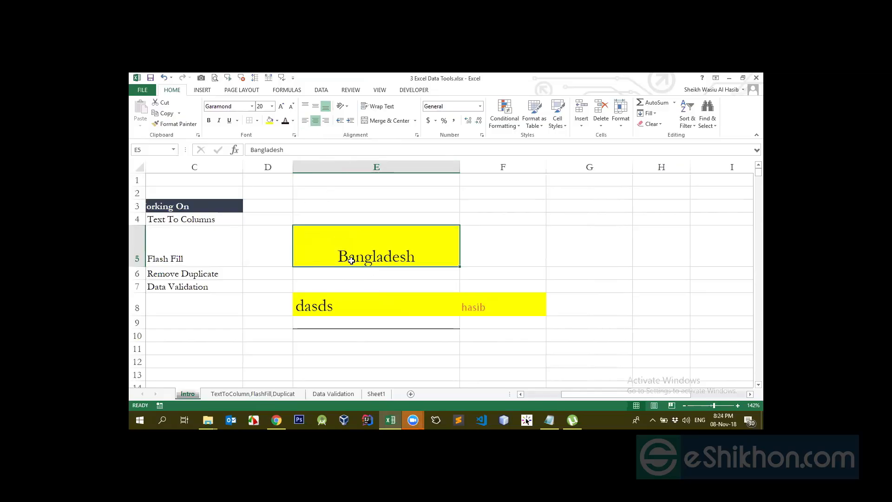
pyautogui.click(325, 120)
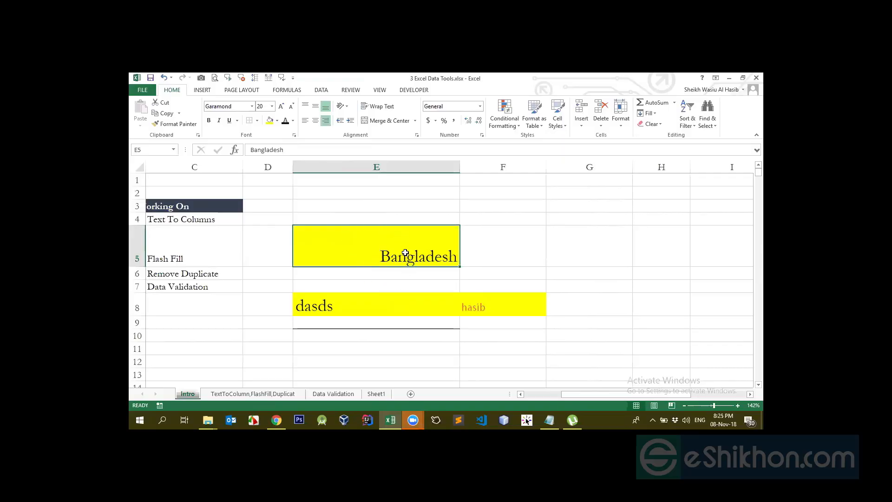
# - Increase the height of row 5 and center the text in cell E5 both horizontally and vertically
pyautogui.moveTo(143, 268); pyautogui.dragTo(144, 313)
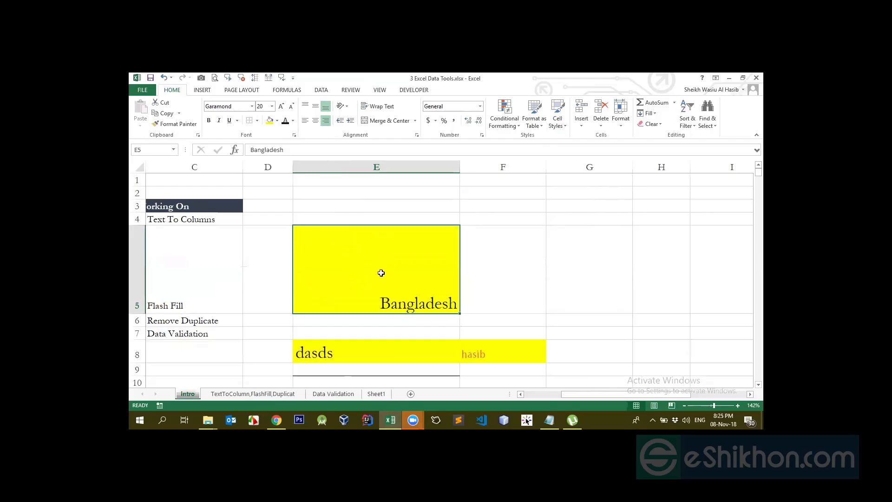
pyautogui.click(316, 120)
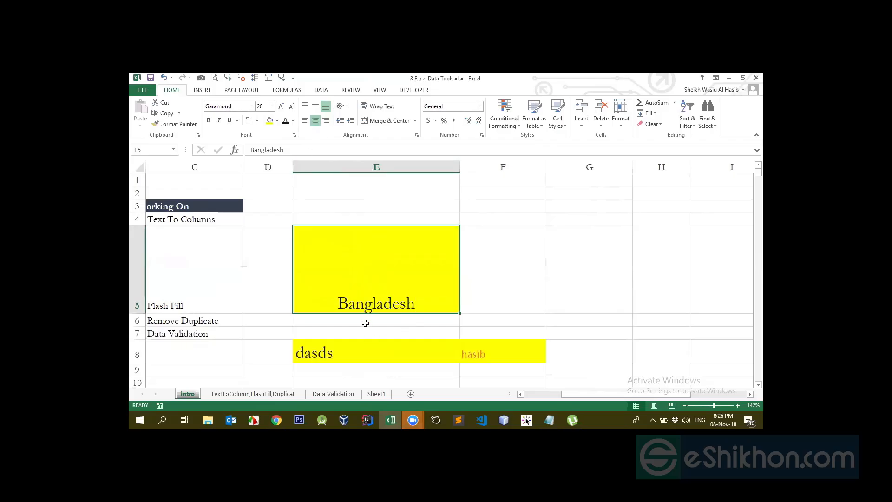
pyautogui.click(316, 106)
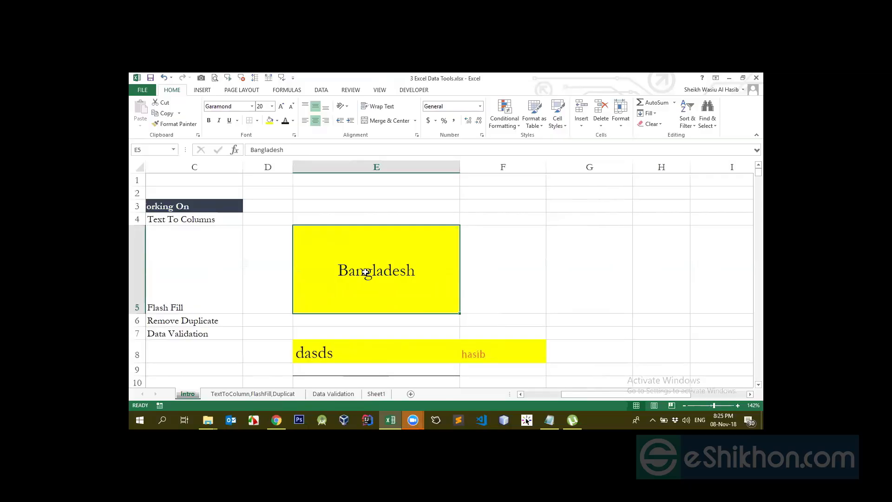
# - Angle the text in cell E5 counterclockwise and switch it to Angle Clockwise
pyautogui.click(347, 110)
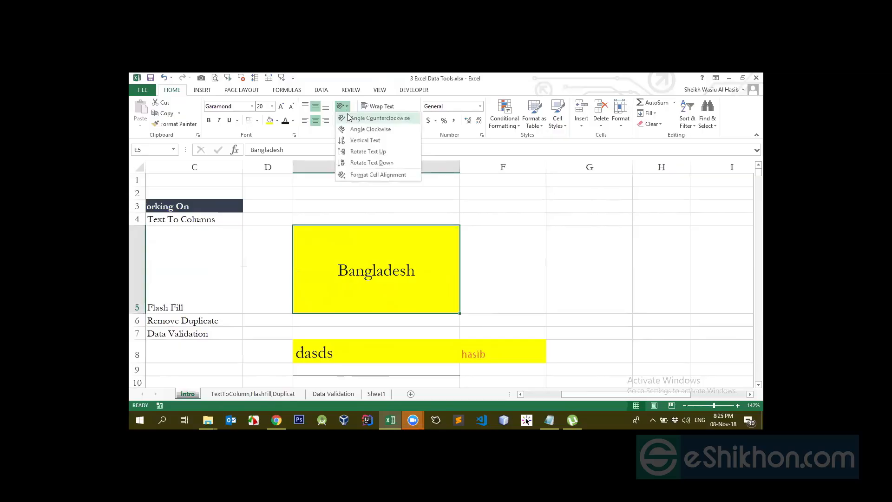
pyautogui.click(348, 119)
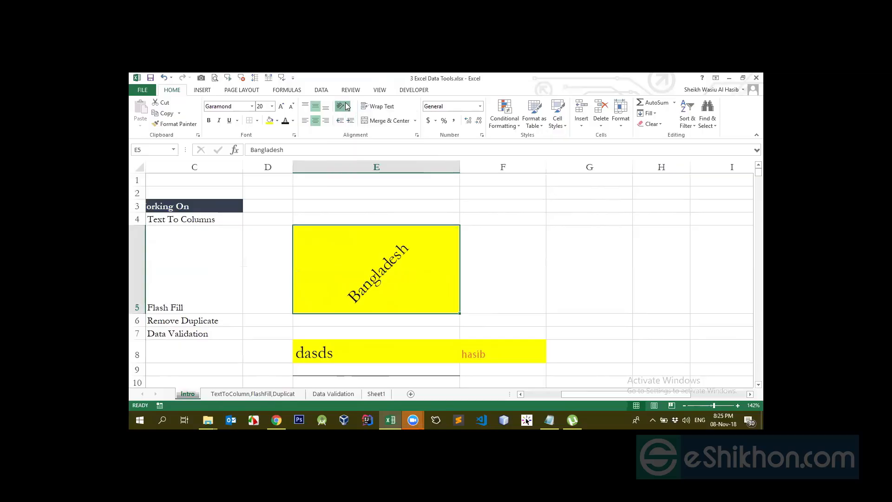
pyautogui.click(343, 105)
pyautogui.click(362, 128)
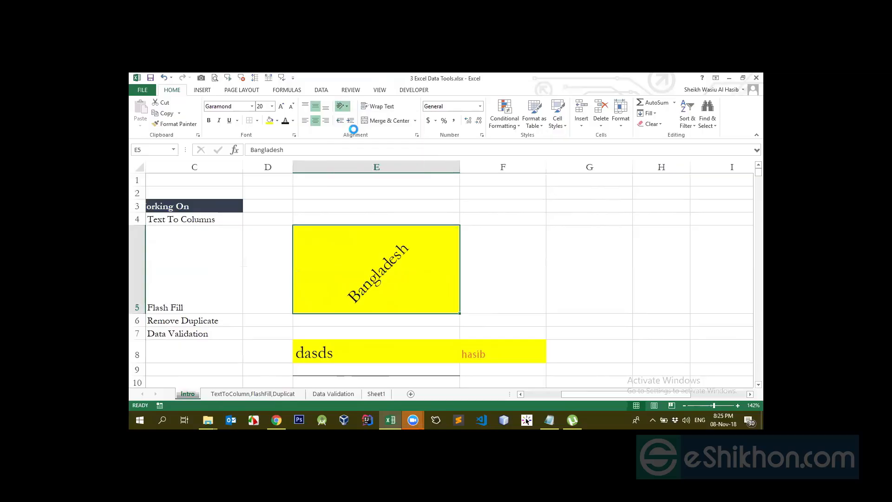
# - Set the text in cell E5 to Angle Counterclockwise and narrow column E to fit around the slanted word
pyautogui.click(343, 106)
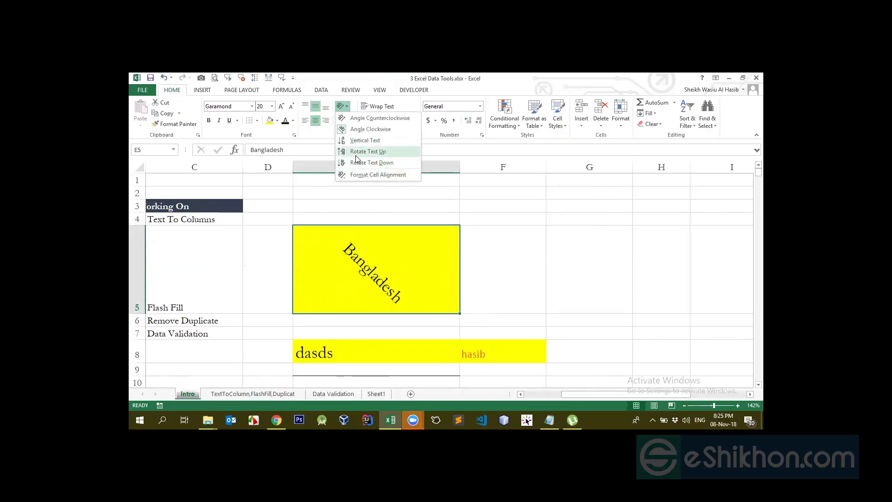
pyautogui.click(372, 118)
pyautogui.moveTo(459, 164); pyautogui.dragTo(379, 166)
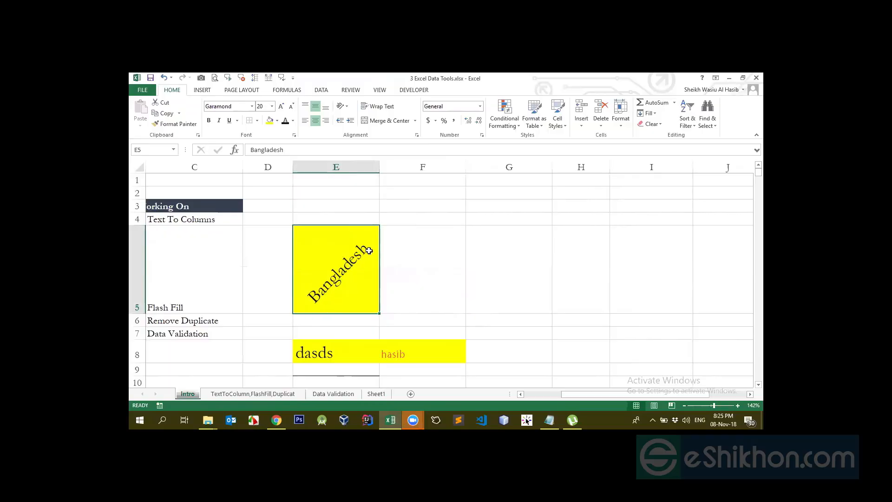
pyautogui.moveTo(379, 168); pyautogui.dragTo(403, 168)
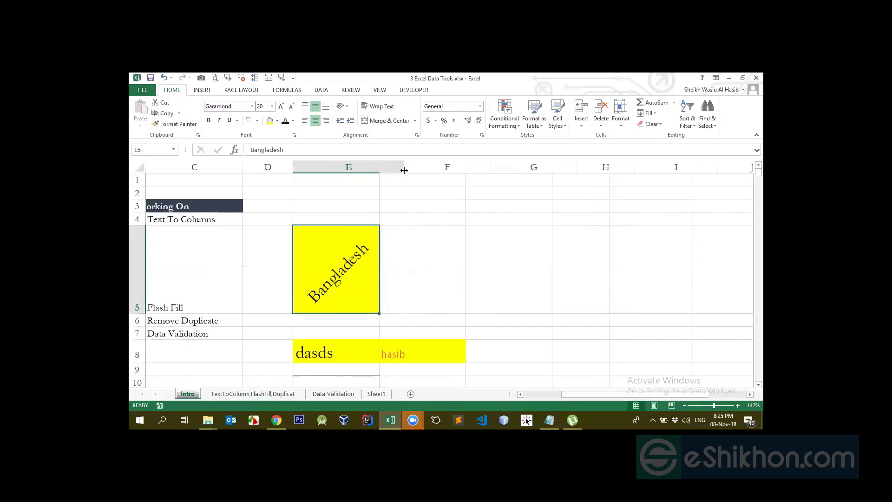
# - Turn off Angle Counterclockwise for cell E5 to return its text to horizontal
pyautogui.click(346, 107)
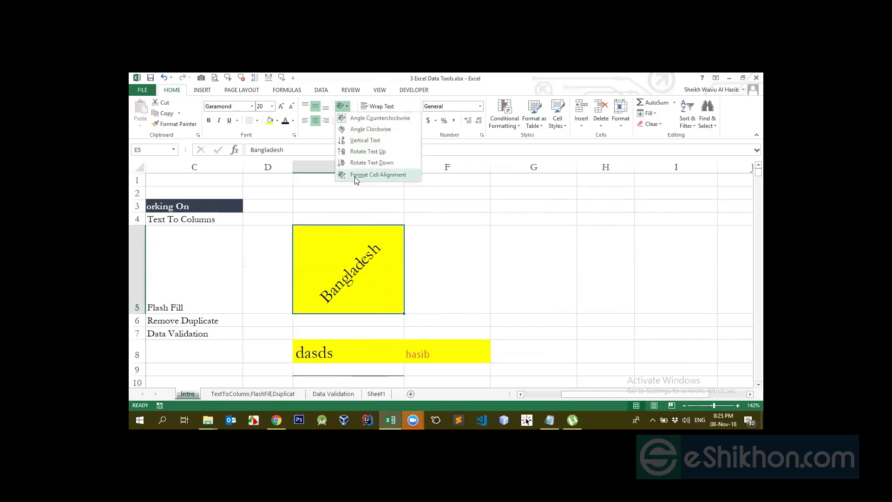
pyautogui.click(360, 118)
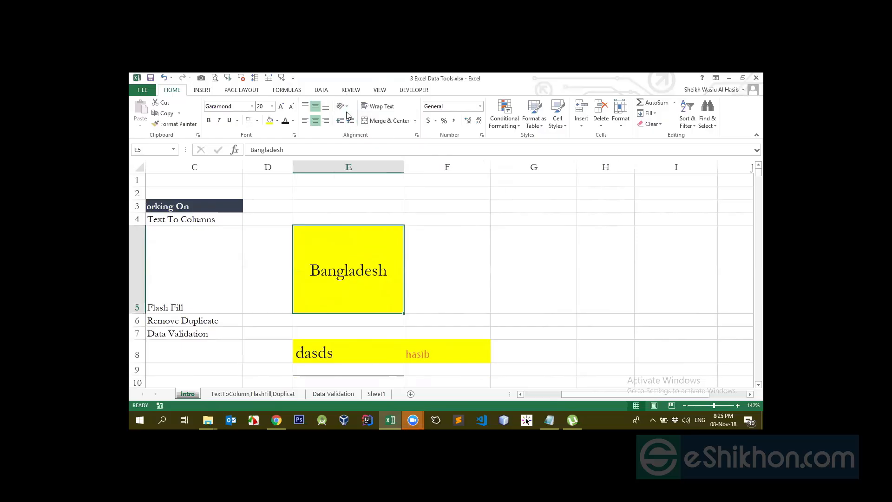
# - Angle the text in cell E5 counterclockwise, switch it to Angle Clockwise and turn the rotation off
pyautogui.click(342, 106)
pyautogui.click(371, 118)
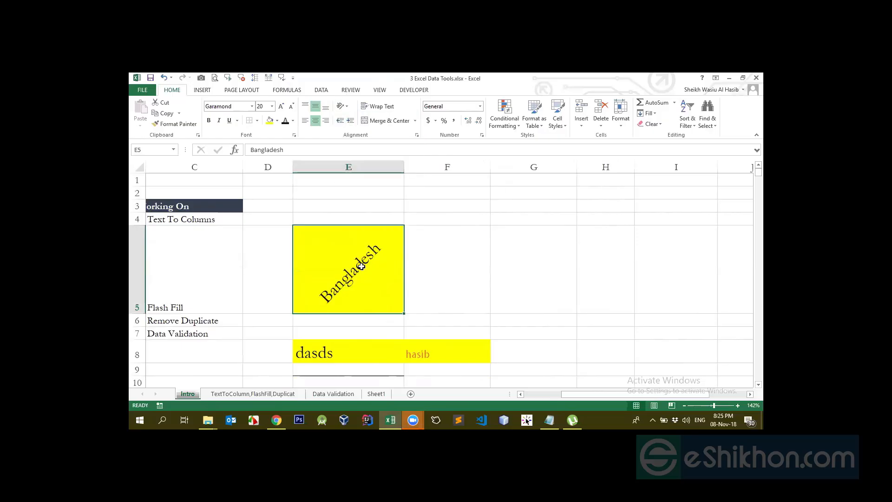
pyautogui.click(343, 106)
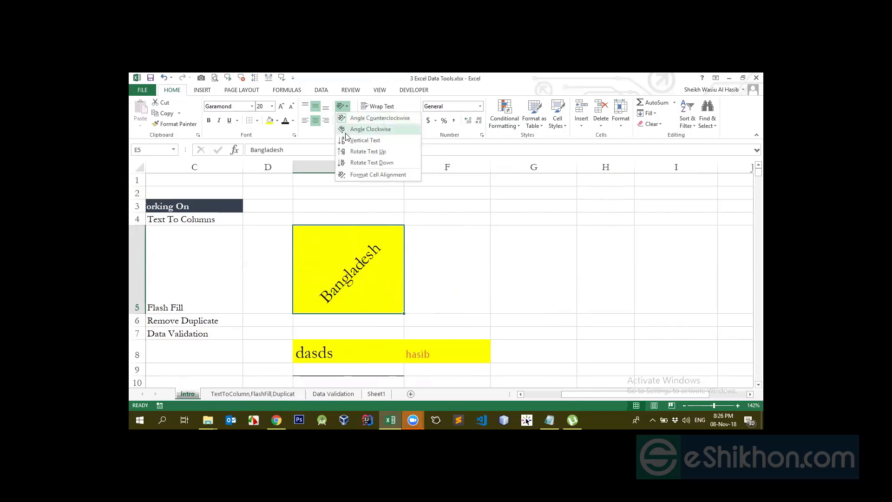
pyautogui.click(371, 130)
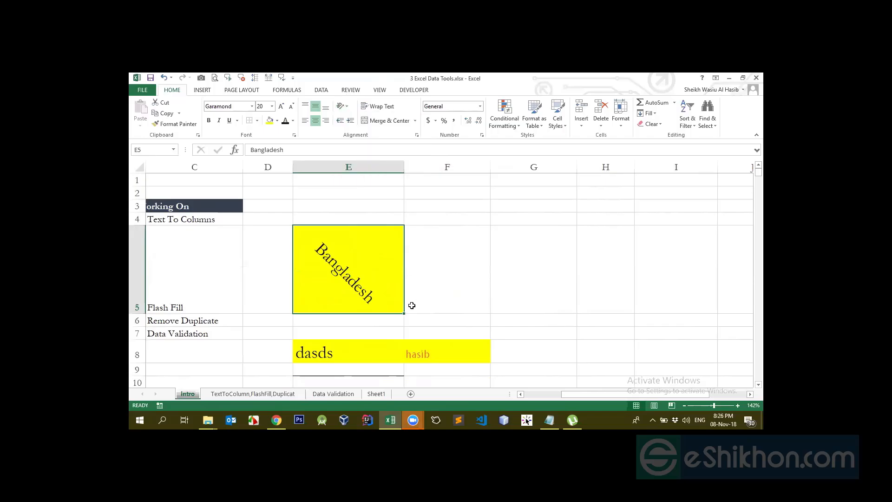
pyautogui.click(341, 106)
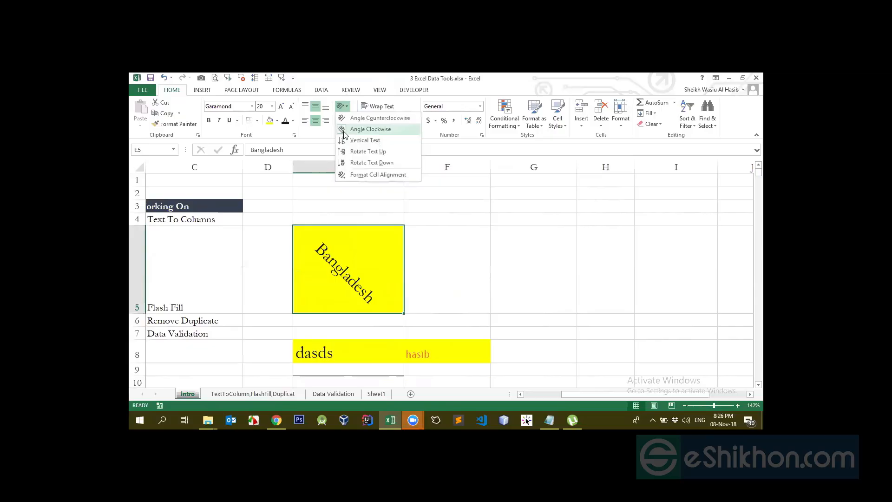
pyautogui.click(357, 132)
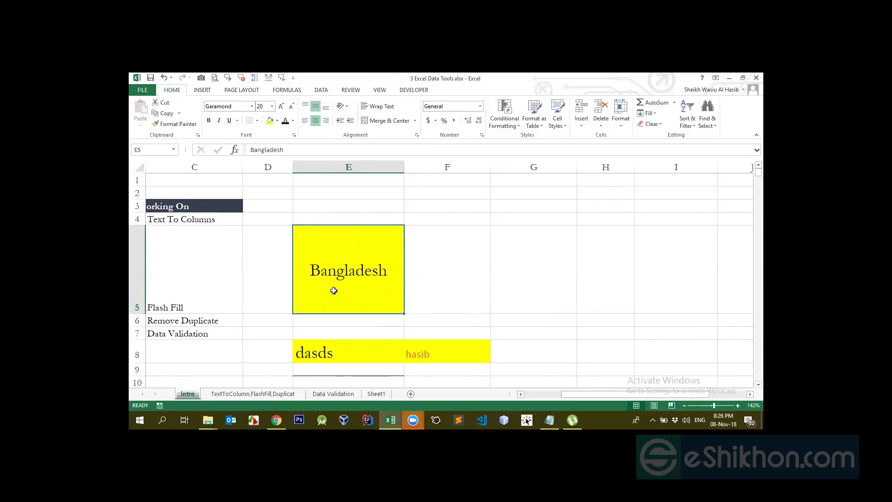
# - Widen column E and indent the text in cell E5 by two levels, reducing it by one
pyautogui.moveTo(405, 168); pyautogui.dragTo(489, 167)
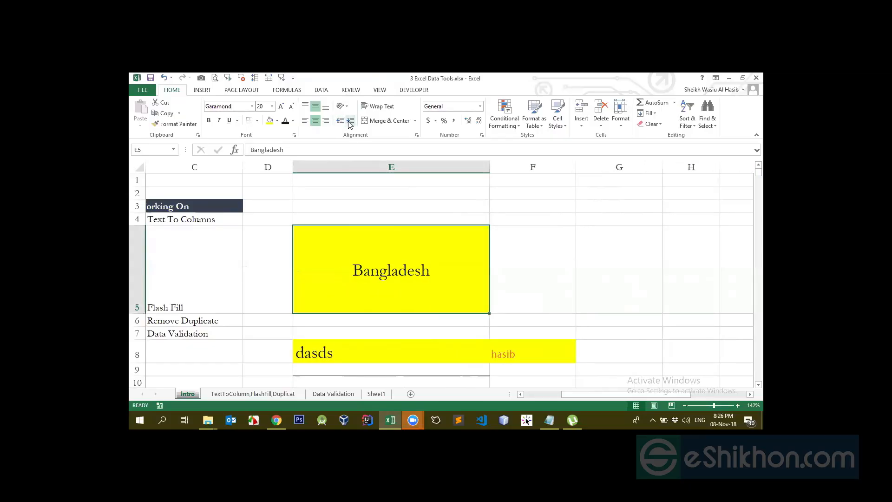
pyautogui.click(350, 120)
pyautogui.click(350, 121)
pyautogui.click(350, 121)
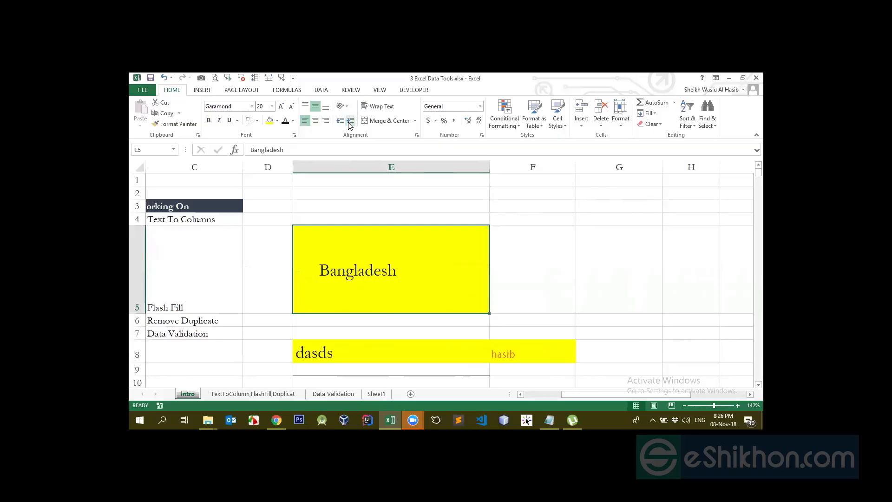
pyautogui.click(340, 120)
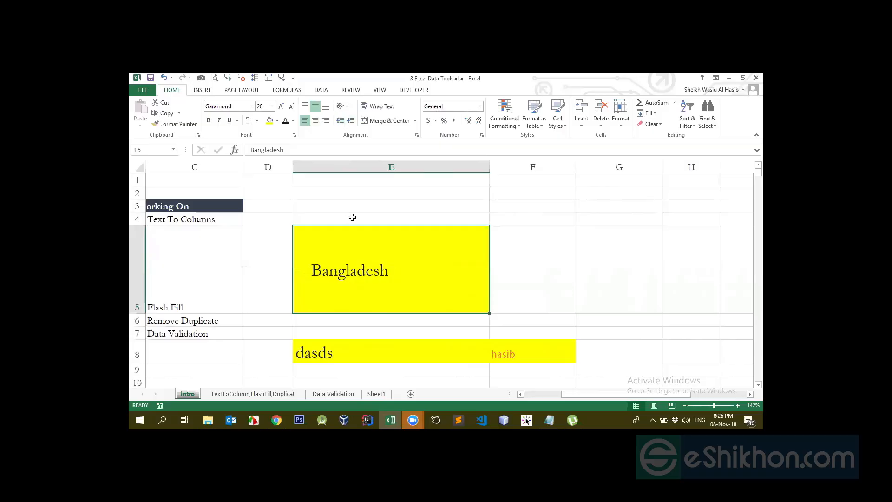
# - Try left, center, right and bottom alignments on cell E5, finishing with the text centered horizontally and in the middle vertically
pyautogui.click(305, 120)
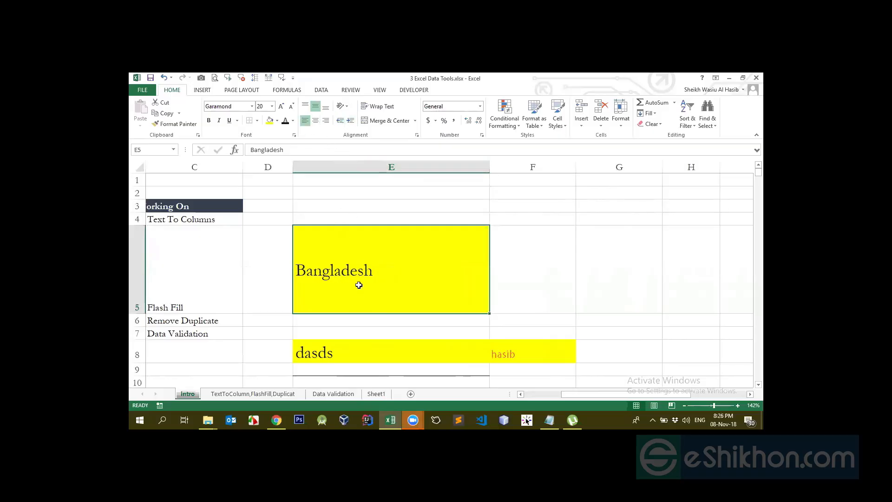
pyautogui.click(316, 120)
pyautogui.click(326, 120)
pyautogui.click(325, 107)
pyautogui.click(316, 121)
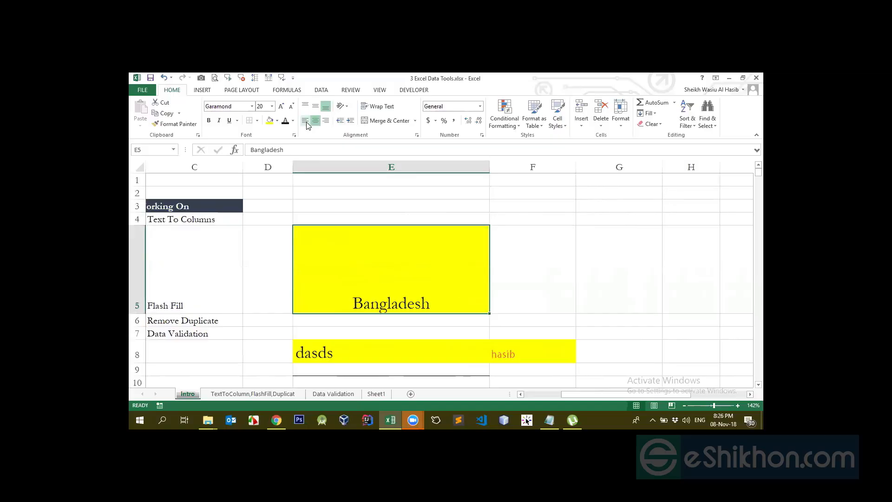
pyautogui.click(305, 120)
pyautogui.click(315, 106)
pyautogui.click(313, 122)
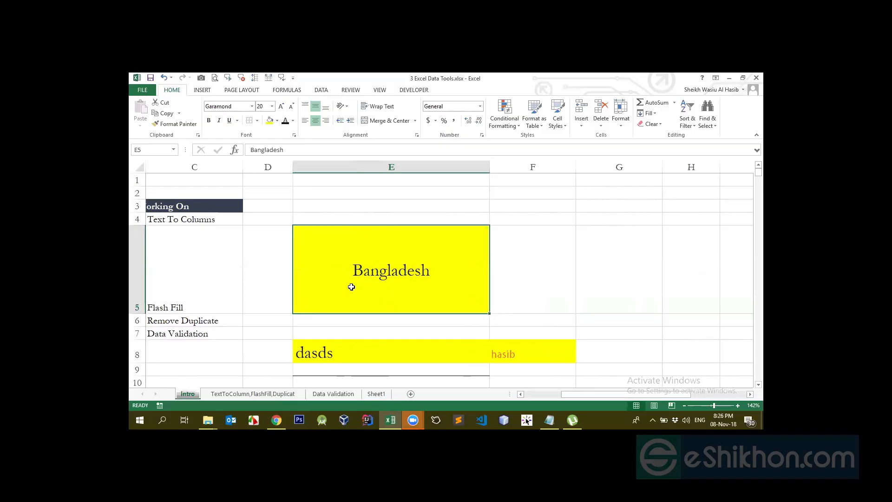
pyautogui.click(305, 121)
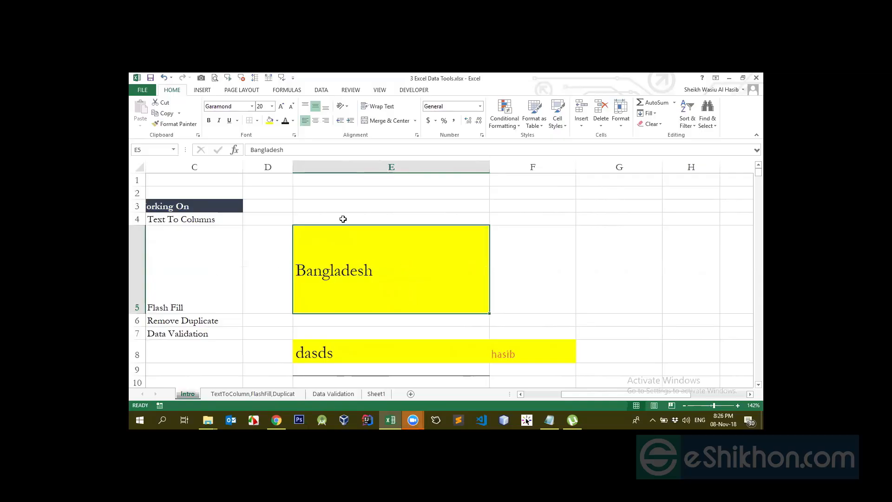
pyautogui.click(315, 120)
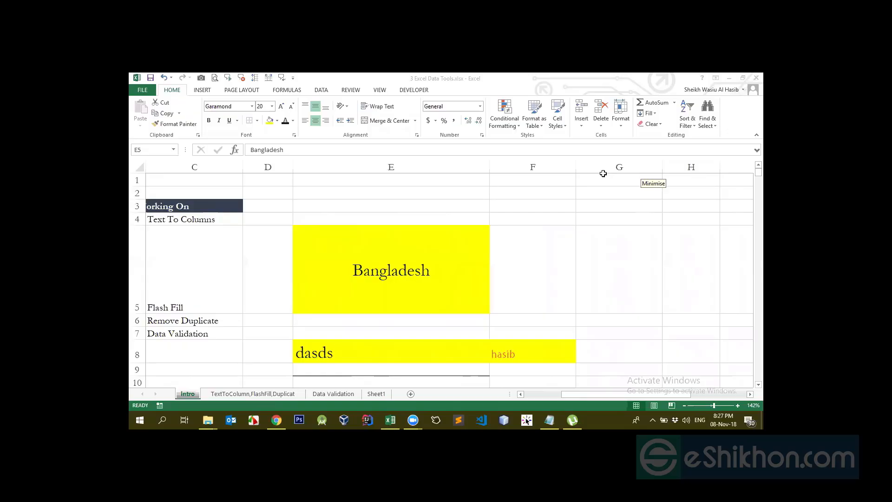
# - Reduce the height of row 5 and replace cell E5's text with "nasdasd ahsdahjdga jd ajh g asdjhgad jahgdasjhdgas jhd"
pyautogui.click(376, 282)
pyautogui.moveTo(139, 314); pyautogui.dragTo(151, 284)
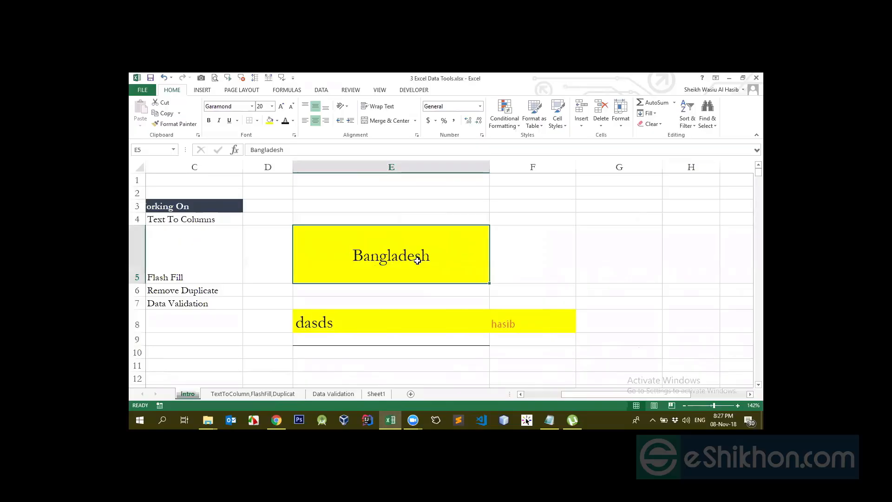
pyautogui.write('nasdasd  a')
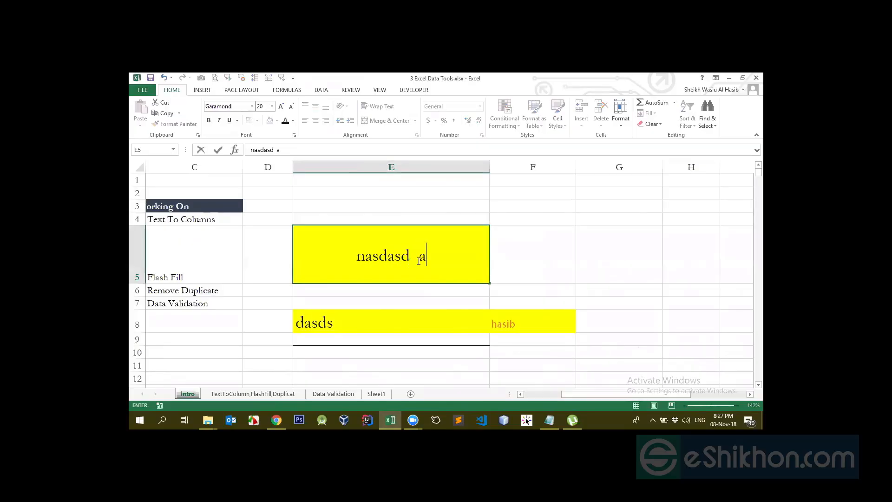
pyautogui.write('hsdahjdga jd ajh g asdjhgad jahgd')
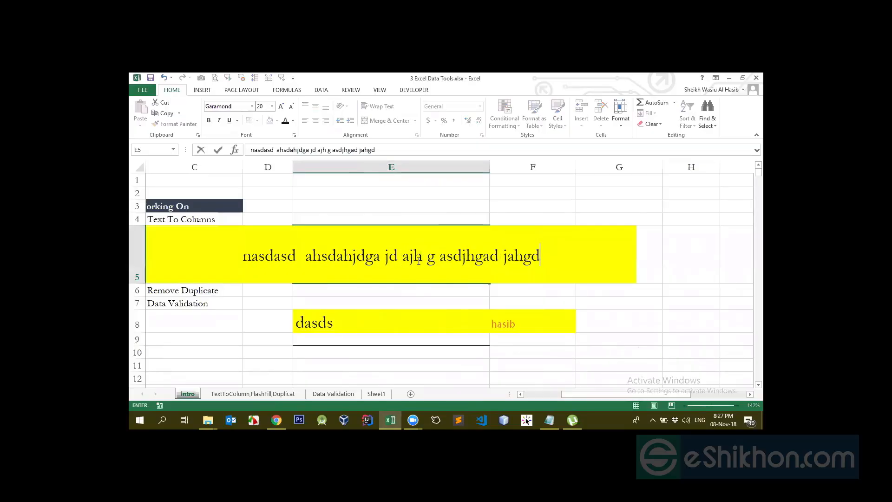
pyautogui.write('asjhdgas jhd')
pyautogui.press('Return')
pyautogui.click(382, 265)
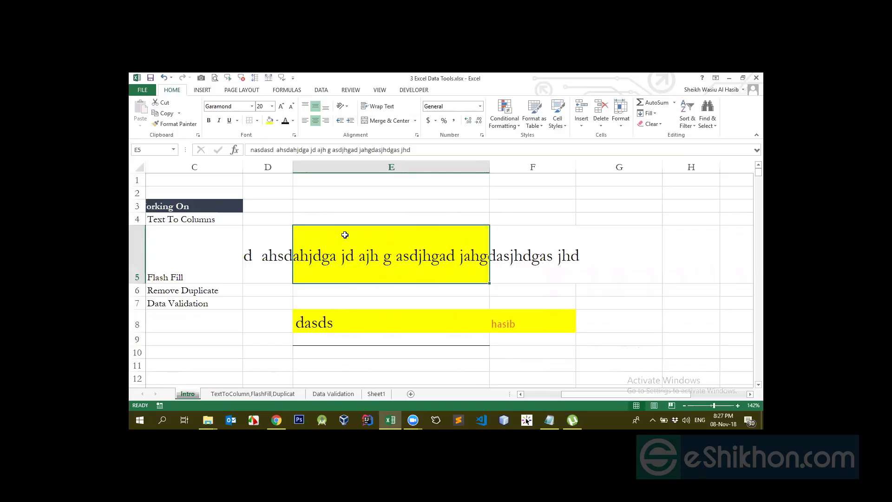
# - Enter "adsas" in cell F5 and "dasd" in cell D5, on either side of the long text
pyautogui.click(550, 256)
pyautogui.write('adsas')
pyautogui.press('Return')
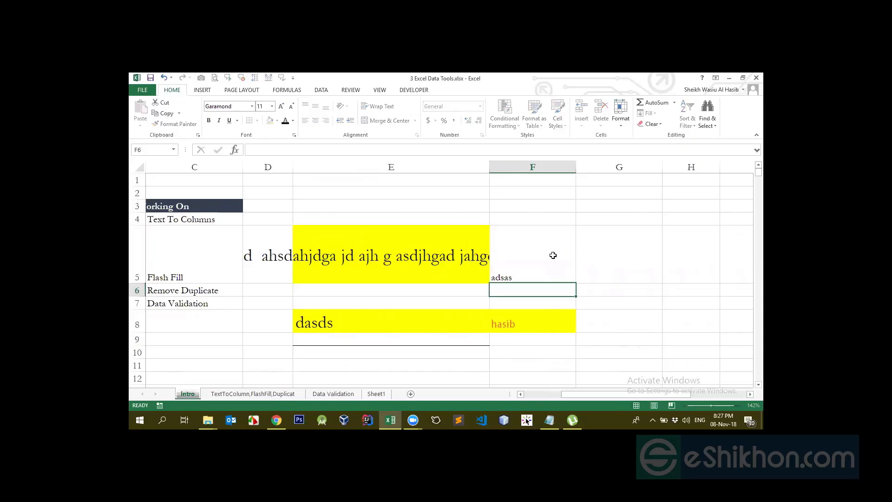
pyautogui.click(262, 266)
pyautogui.write('dasd')
pyautogui.press('Return')
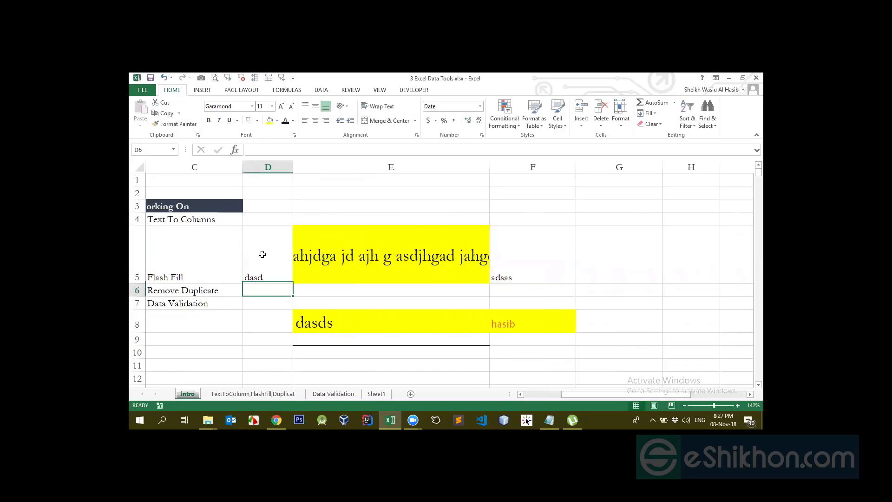
# - Wrap the text in cell E5 and autofit the height of row 5
pyautogui.click(383, 246)
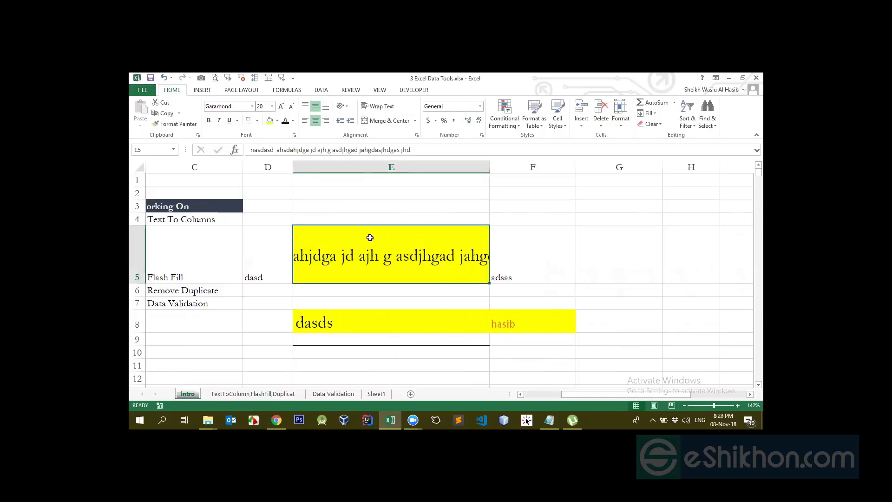
pyautogui.click(378, 107)
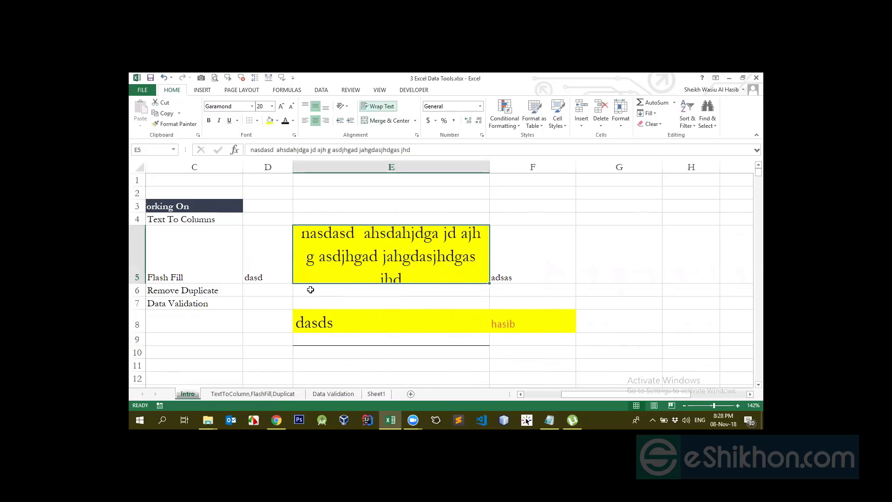
pyautogui.doubleClick(143, 283)
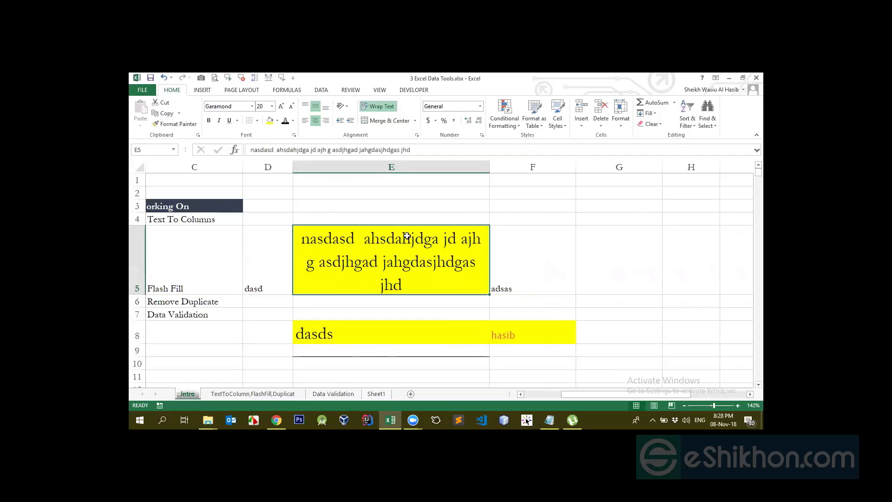
# - Narrow column E to reflow the wrapped text in cell E5 and widen the column again
pyautogui.moveTo(491, 175); pyautogui.dragTo(392, 184)
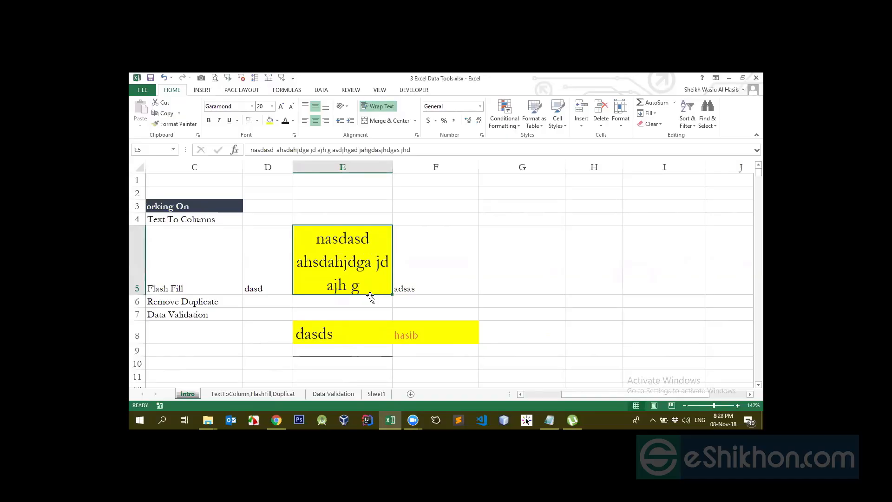
pyautogui.scroll(-1, 356, 267)
pyautogui.scroll(1, 357, 251)
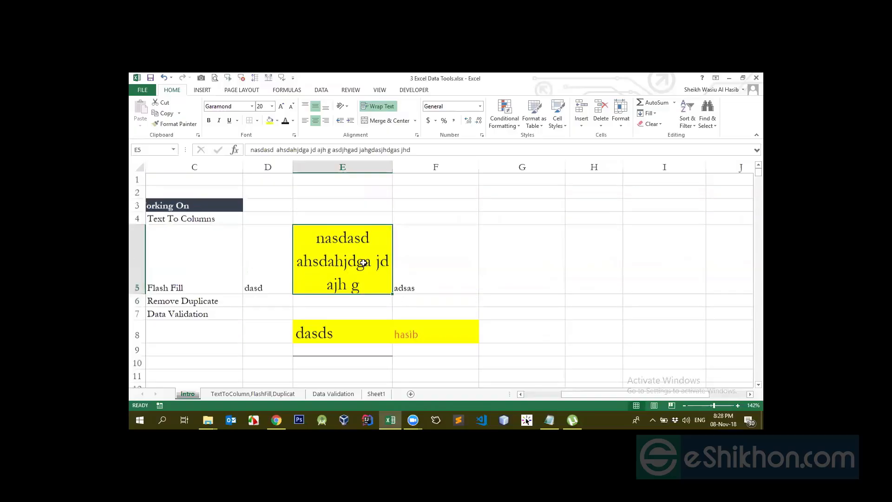
pyautogui.moveTo(392, 166); pyautogui.dragTo(498, 174)
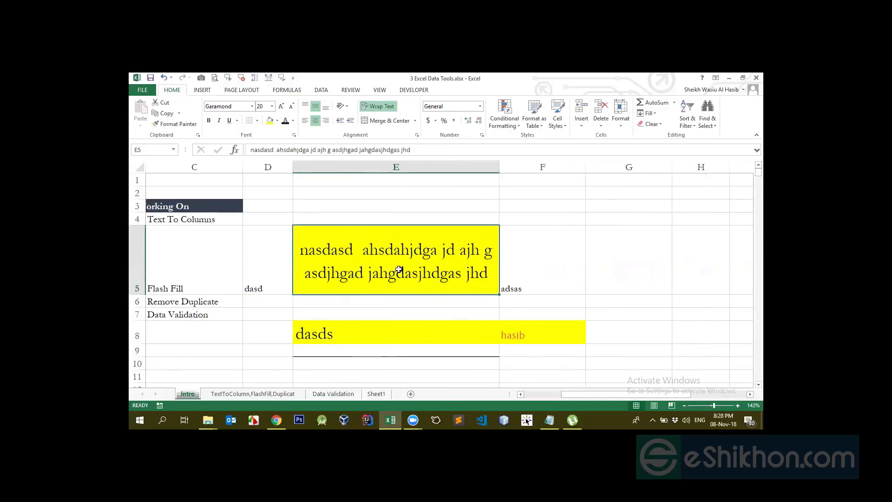
# - Turn off Wrap Text for cell E5, turn it back on and undo that last change
pyautogui.click(378, 106)
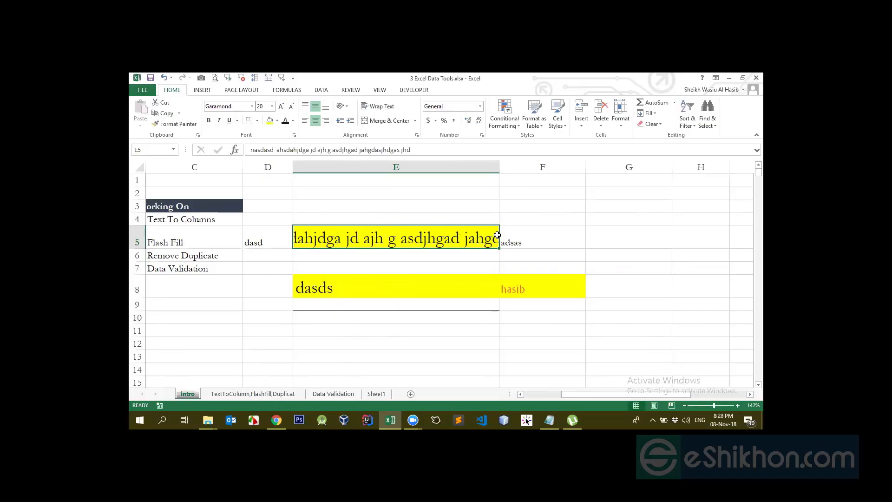
pyautogui.click(377, 106)
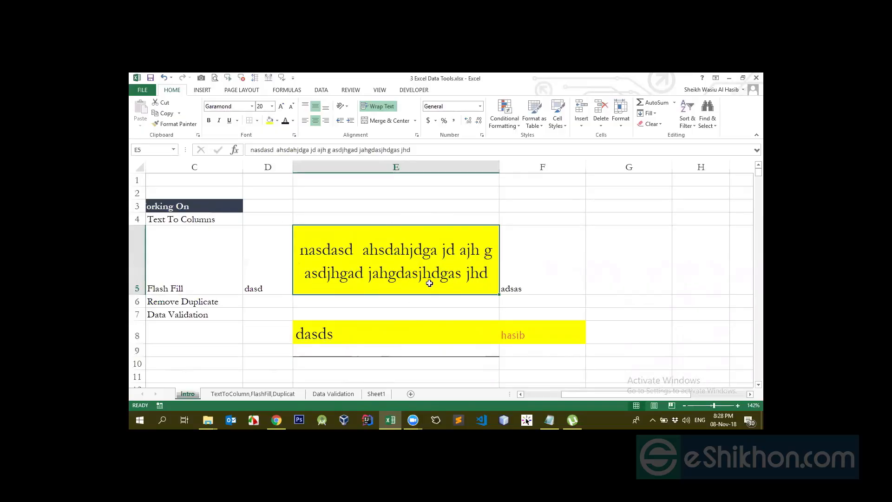
pyautogui.hotkey('ctrl', 'z')
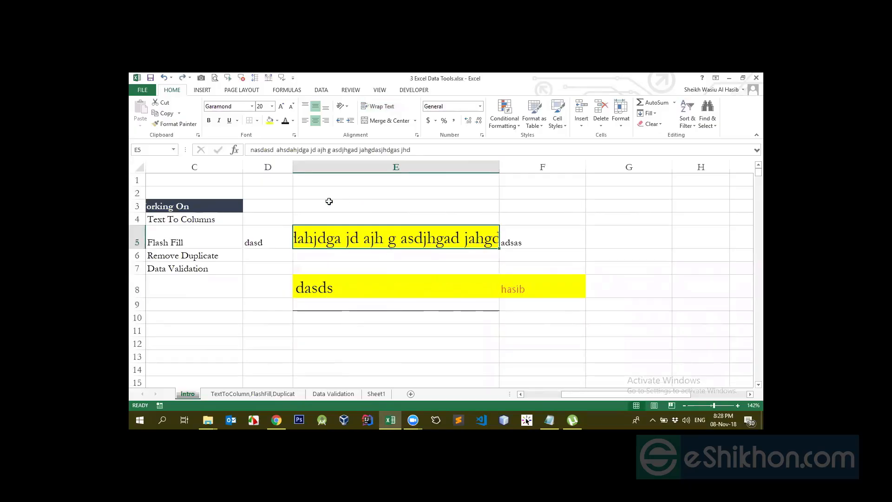
# - Delete the contents of the range E3:F9 and set its fill color to No Fill
pyautogui.moveTo(328, 203); pyautogui.dragTo(570, 307)
pyautogui.press('Delete')
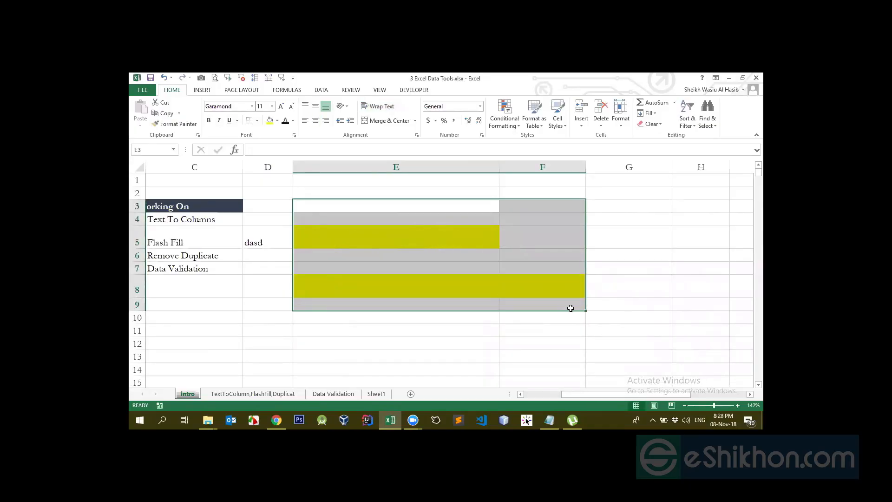
pyautogui.click(277, 121)
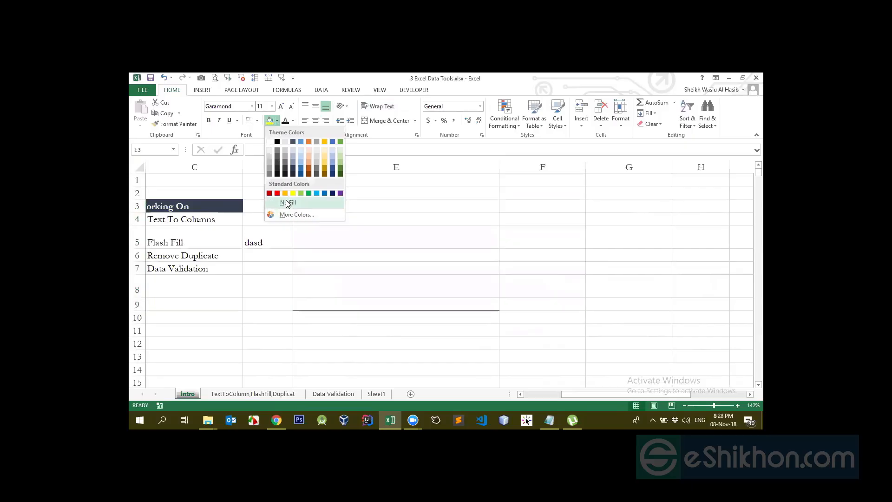
pyautogui.click(284, 201)
# - Remove the leftover bottom border from cell E9
pyautogui.click(419, 264)
pyautogui.click(398, 233)
pyautogui.click(384, 302)
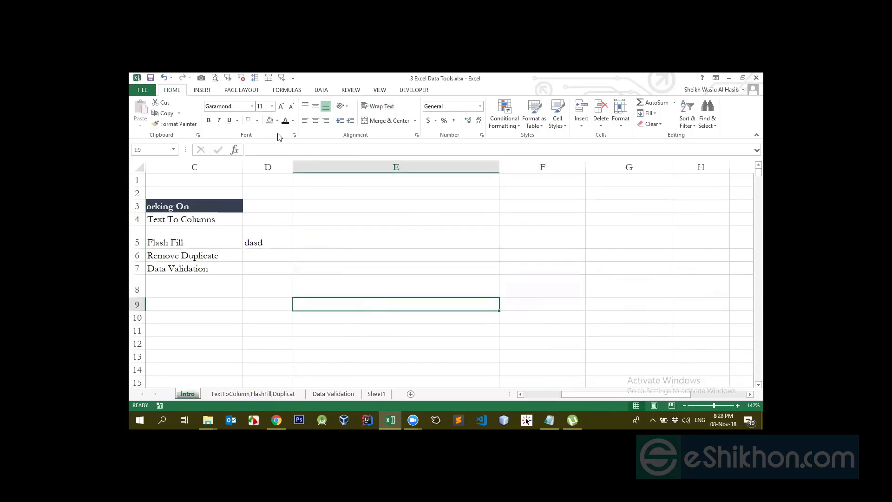
pyautogui.click(379, 252)
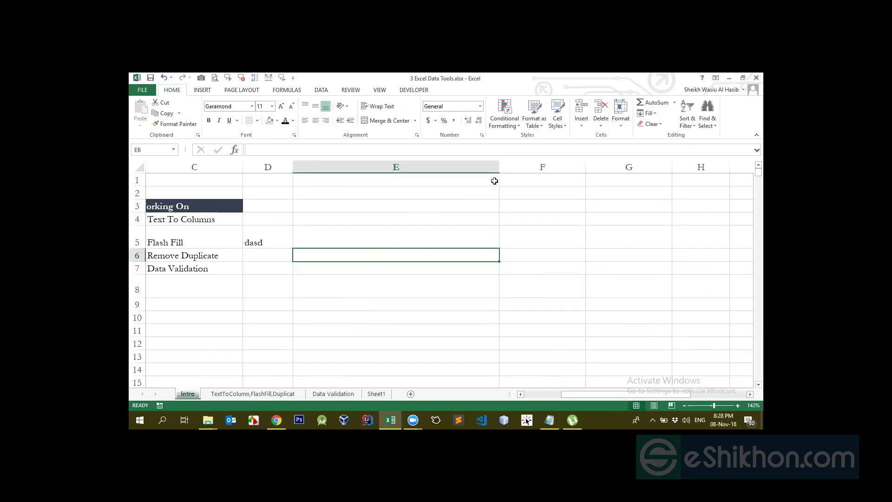
# - Narrow column E and delete the text in cell D5
pyautogui.moveTo(499, 167); pyautogui.dragTo(416, 205)
pyautogui.click(366, 220)
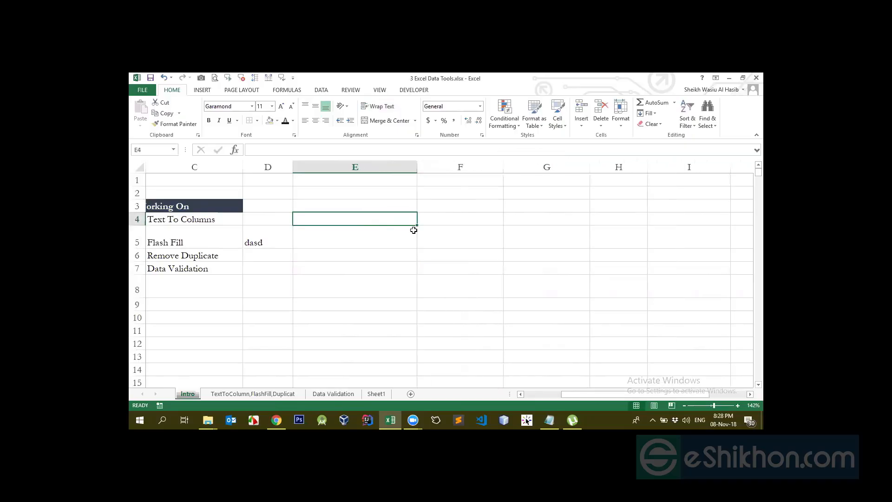
pyautogui.click(409, 232)
pyautogui.click(453, 227)
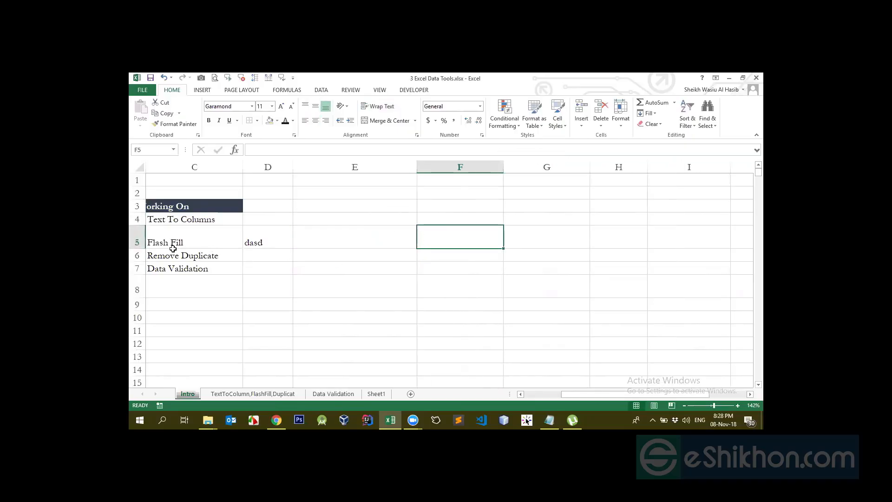
pyautogui.click(269, 243)
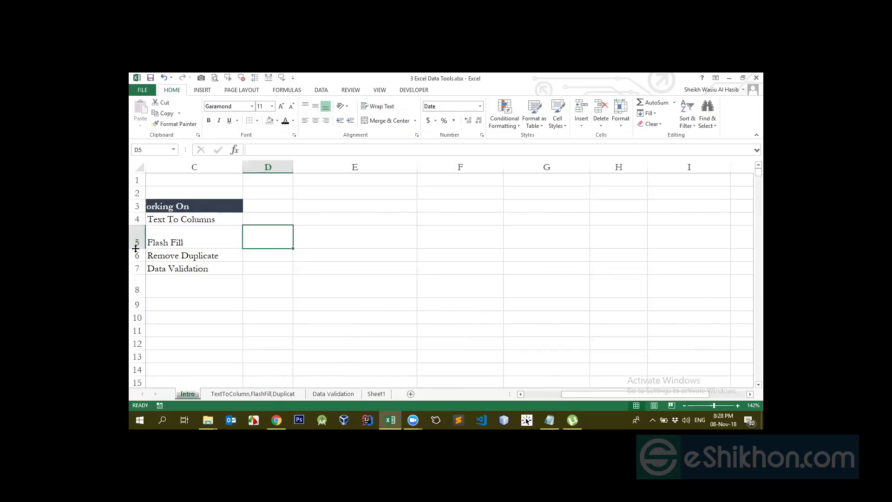
pyautogui.click(424, 238)
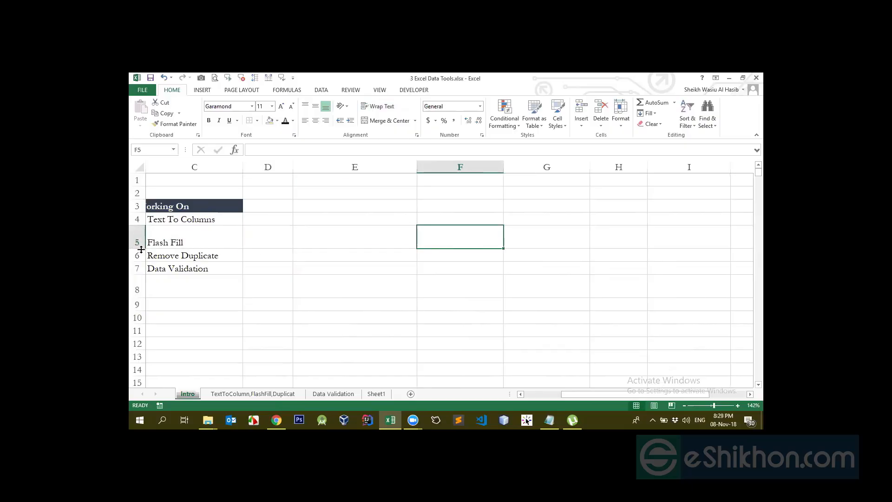
pyautogui.moveTo(141, 249); pyautogui.dragTo(152, 243)
pyautogui.hotkey('ctrl', 'z')
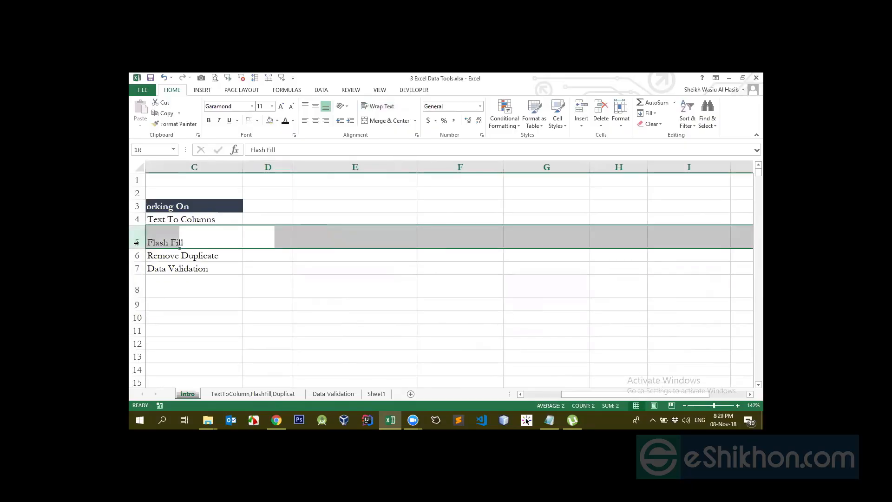
pyautogui.click(172, 218)
pyautogui.click(190, 199)
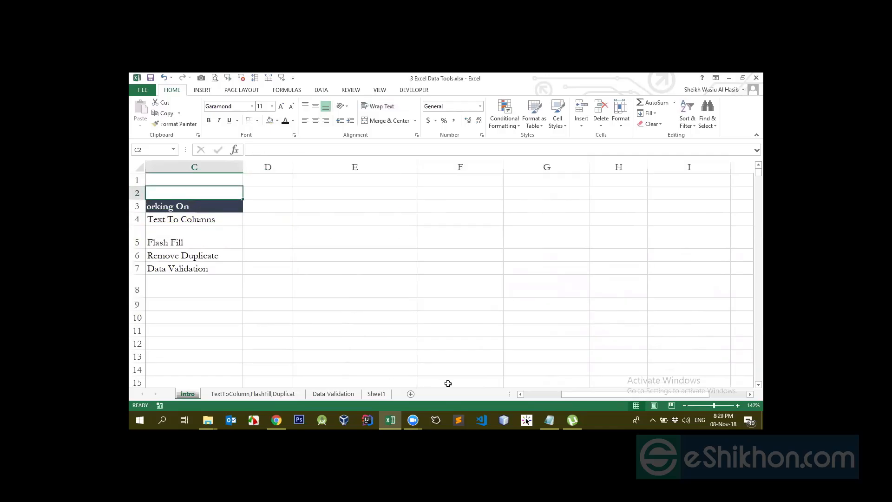
# - AutoFit the width of column B beneath the Working On heading
pyautogui.moveTo(591, 395); pyautogui.dragTo(560, 393)
pyautogui.click(267, 237)
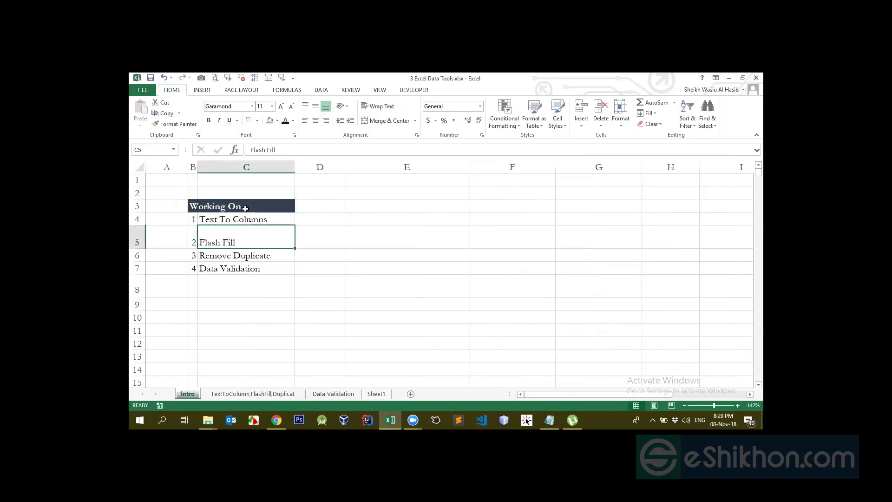
pyautogui.click(245, 208)
pyautogui.click(248, 205)
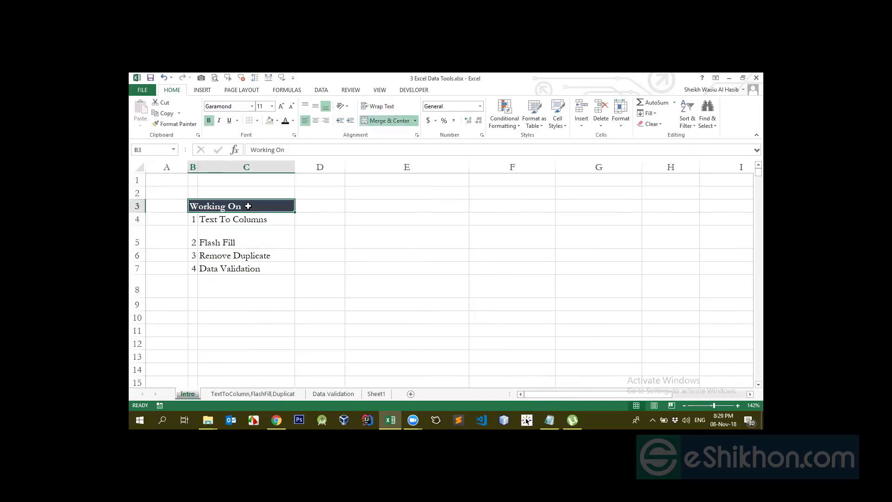
pyautogui.doubleClick(139, 248)
pyautogui.doubleClick(198, 167)
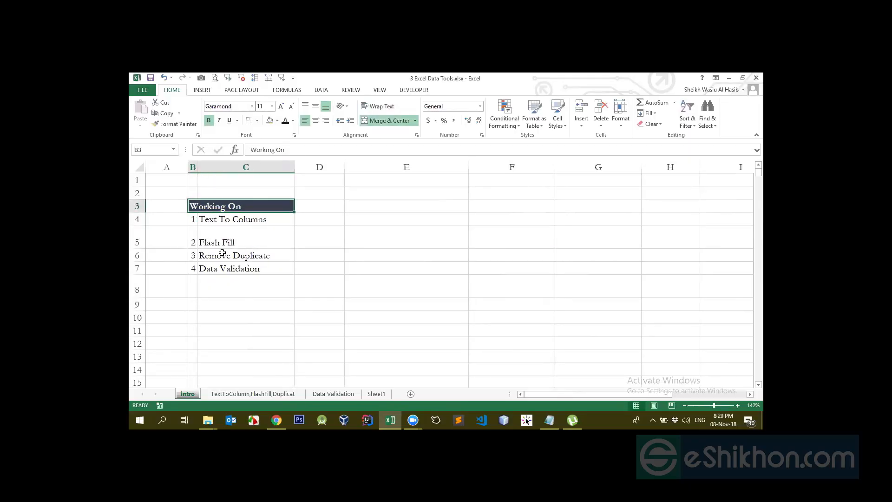
pyautogui.click(241, 229)
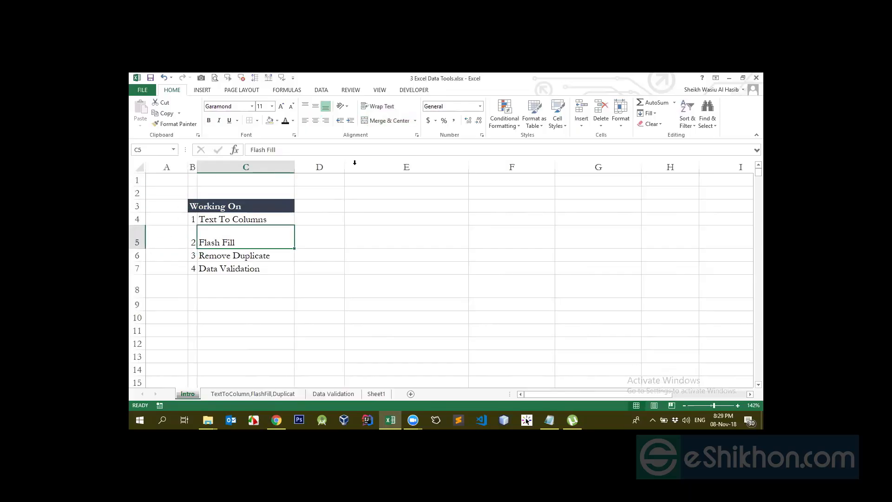
# - Copy the merged Working On heading from B3 and paste it into cell E3
pyautogui.click(388, 216)
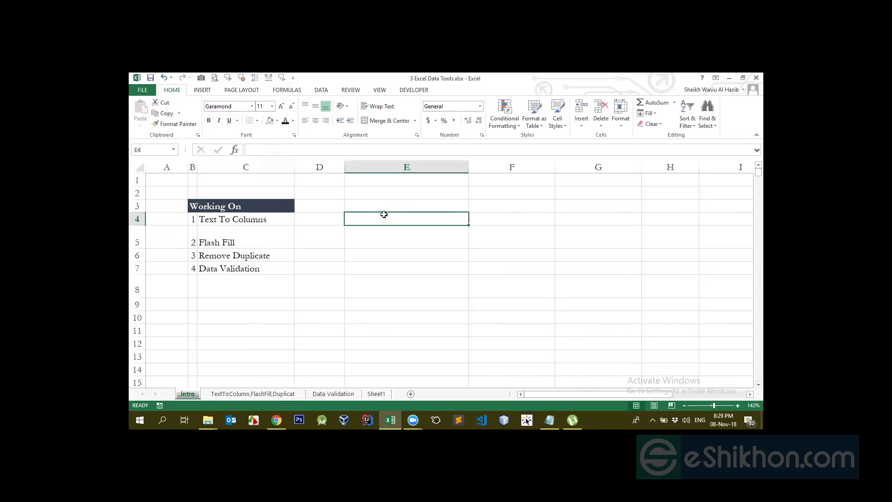
pyautogui.click(388, 203)
pyautogui.click(242, 210)
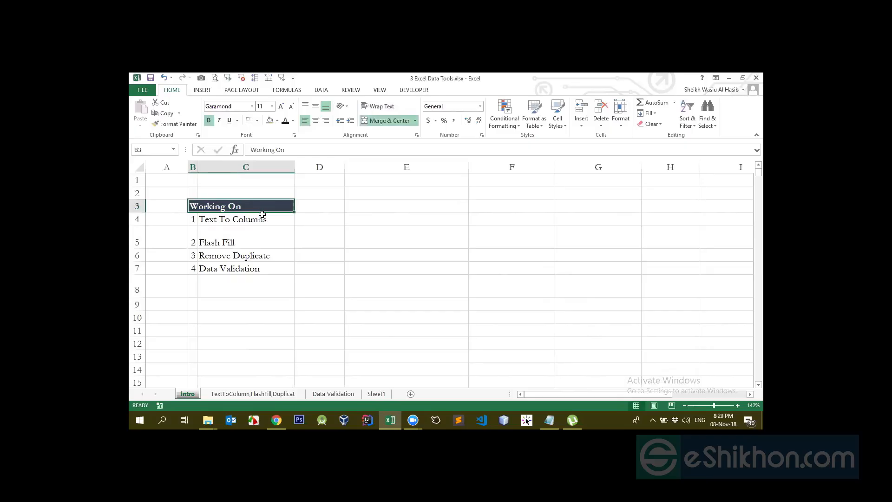
pyautogui.hotkey('ctrl', 'c')
pyautogui.click(400, 209)
pyautogui.hotkey('ctrl', 'v')
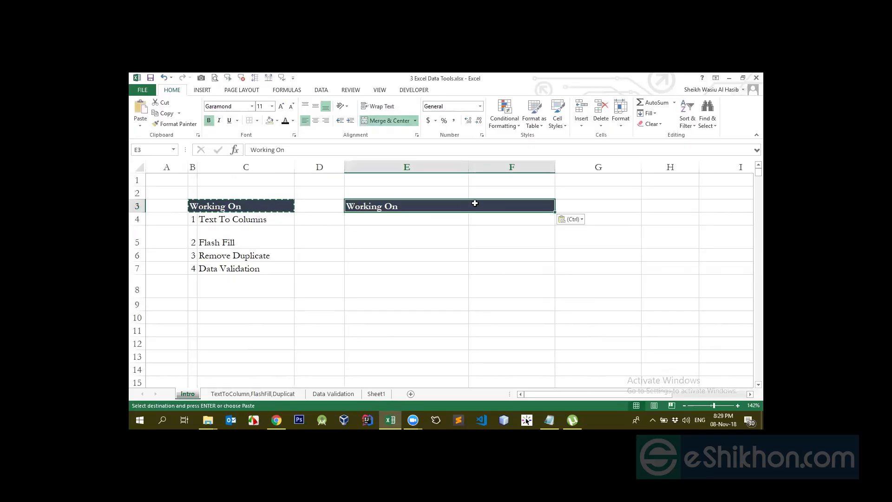
# - Unmerge the pasted Working On heading into separate cells E3 and F3
pyautogui.click(389, 121)
pyautogui.click(500, 206)
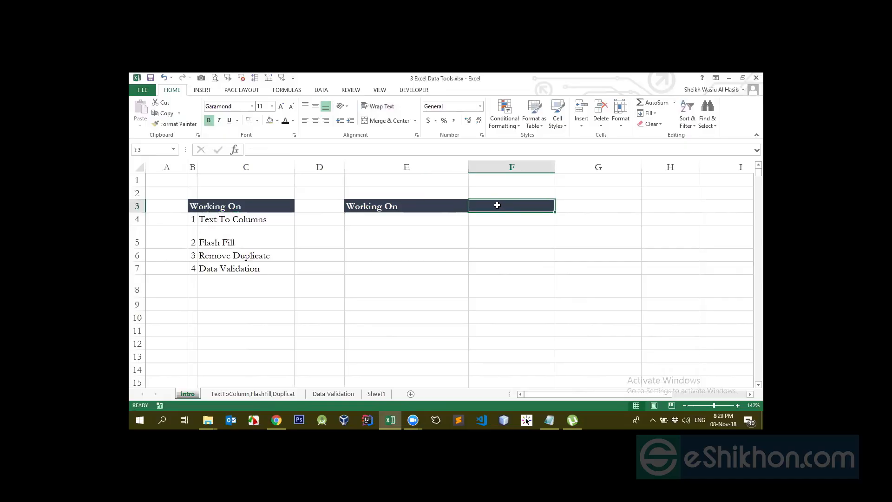
pyautogui.click(412, 211)
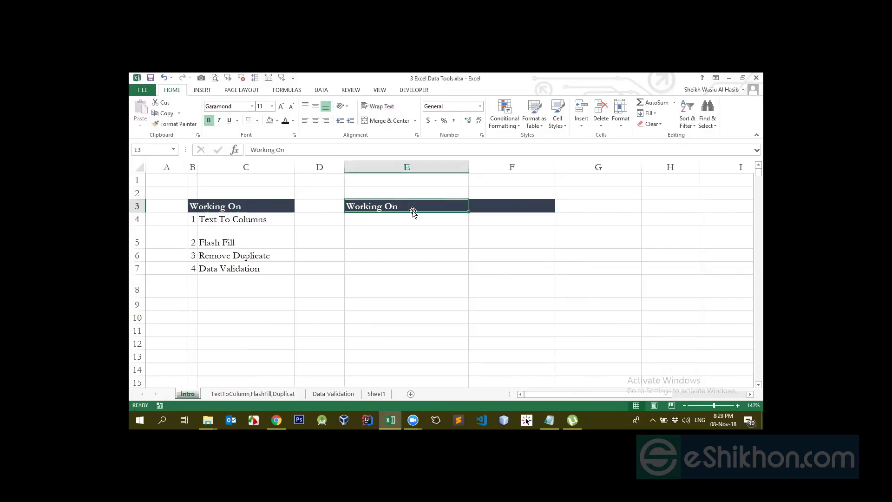
pyautogui.click(478, 202)
# - Remove the fill color and bold formatting from cells E3:F3
pyautogui.moveTo(446, 207); pyautogui.dragTo(499, 207)
pyautogui.click(269, 120)
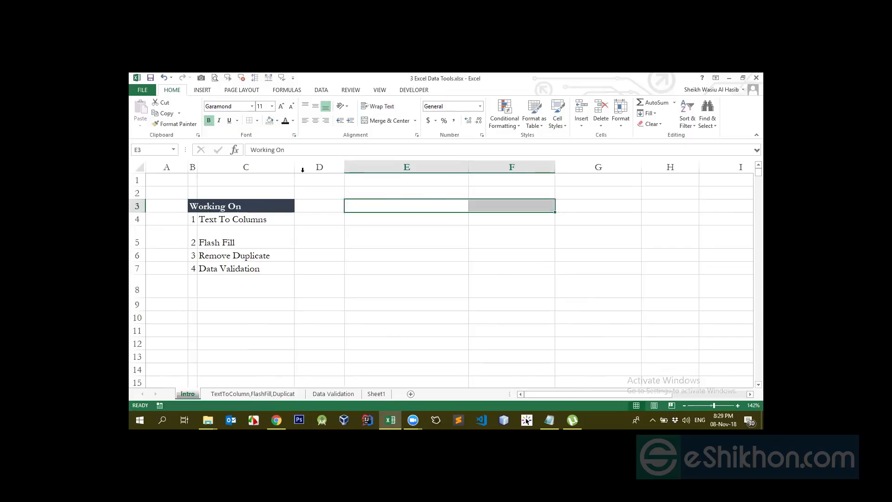
pyautogui.click(293, 121)
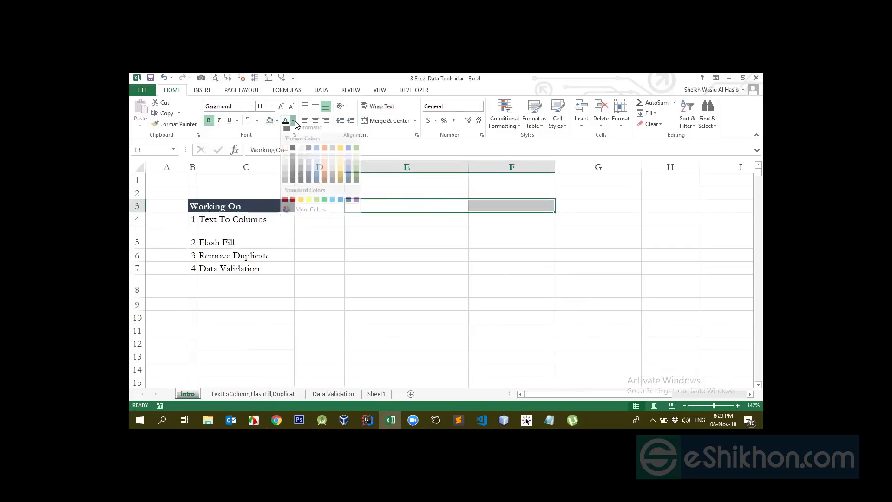
pyautogui.click(211, 121)
pyautogui.click(473, 232)
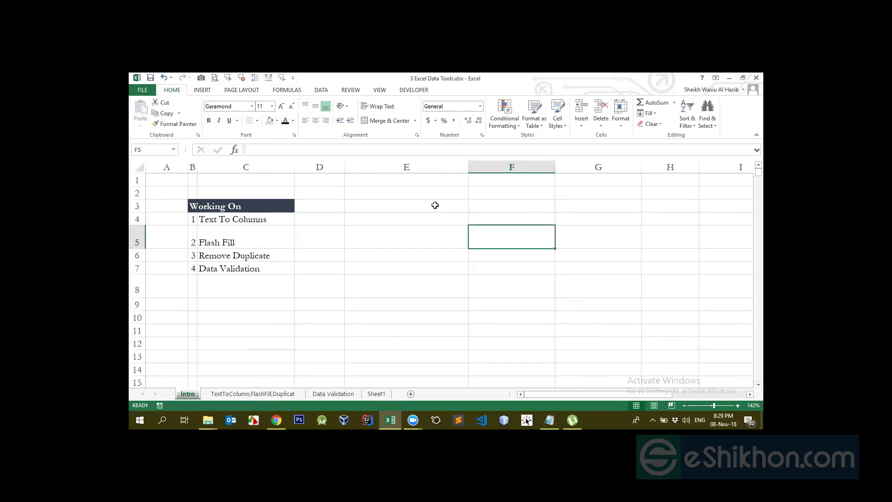
# - Set the font color of cells E3:F3 to black
pyautogui.doubleClick(436, 205)
pyautogui.click(434, 221)
pyautogui.moveTo(432, 205); pyautogui.dragTo(523, 205)
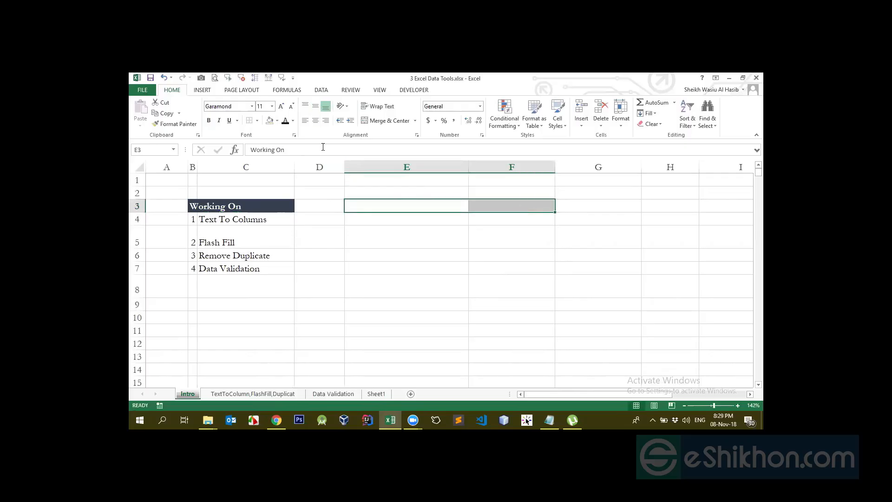
pyautogui.click(292, 121)
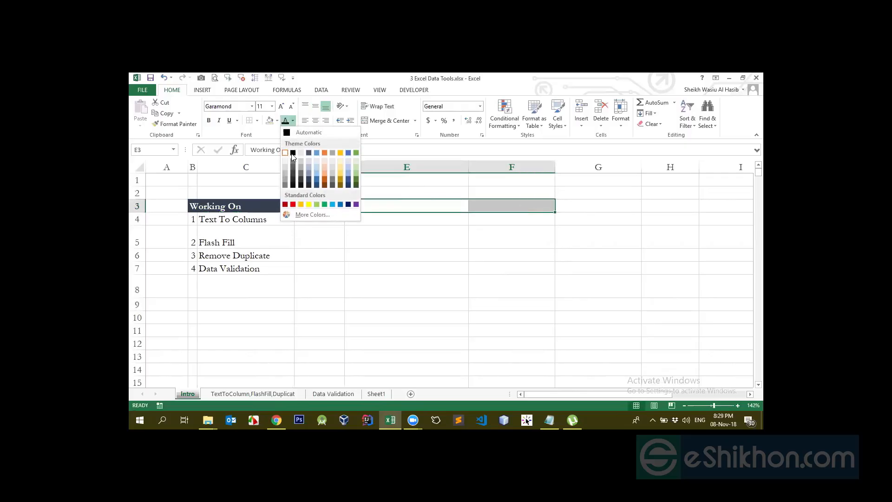
pyautogui.click(293, 153)
pyautogui.click(386, 218)
pyautogui.click(388, 206)
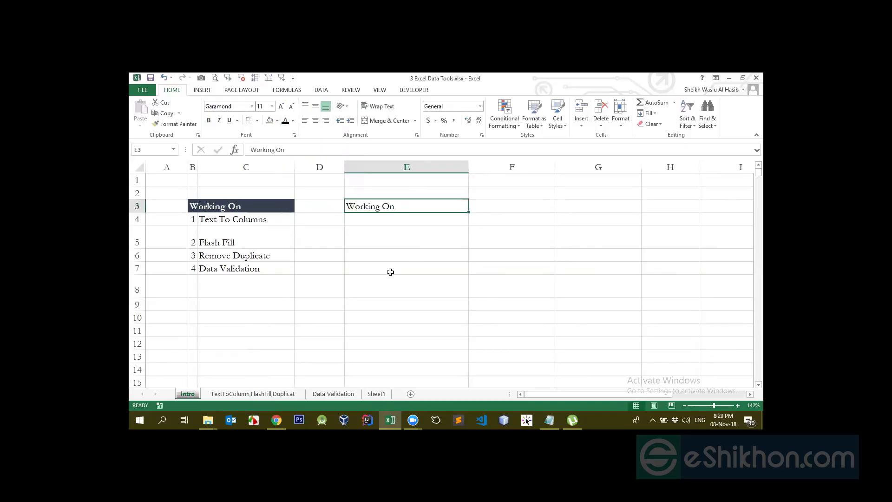
# - Merge and center the Working On heading across cells E3:F3
pyautogui.click(400, 222)
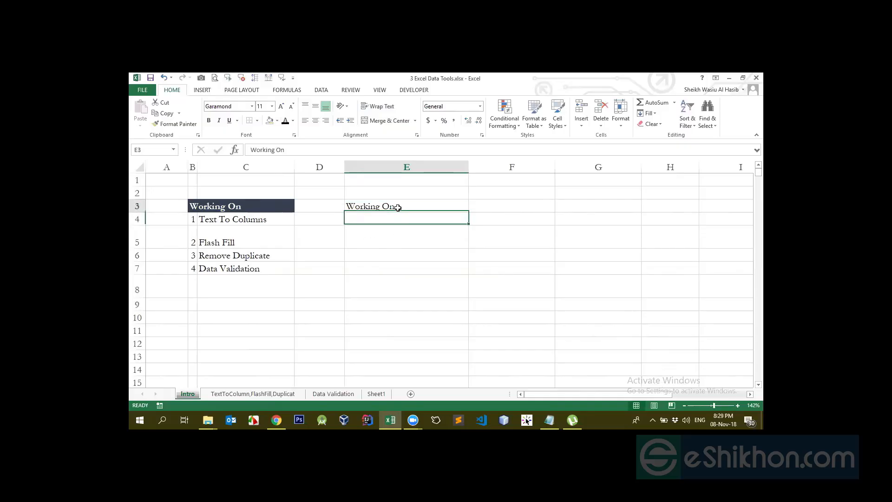
pyautogui.click(397, 207)
pyautogui.click(486, 206)
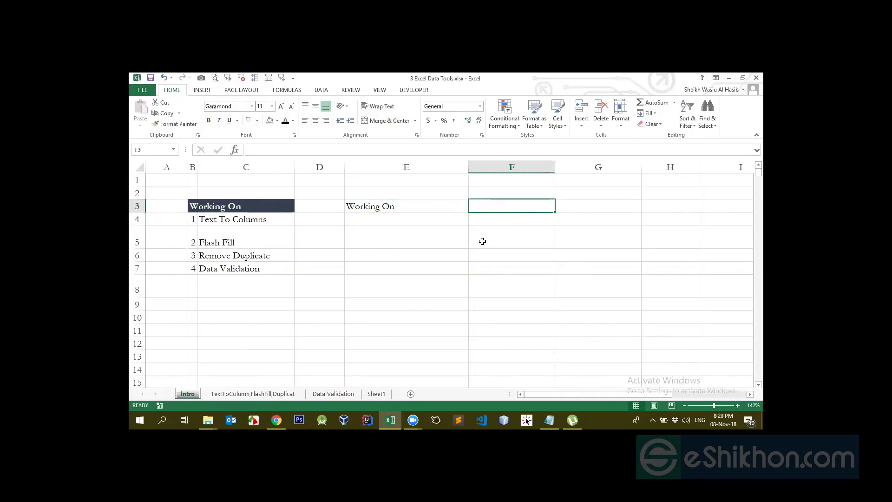
pyautogui.click(436, 207)
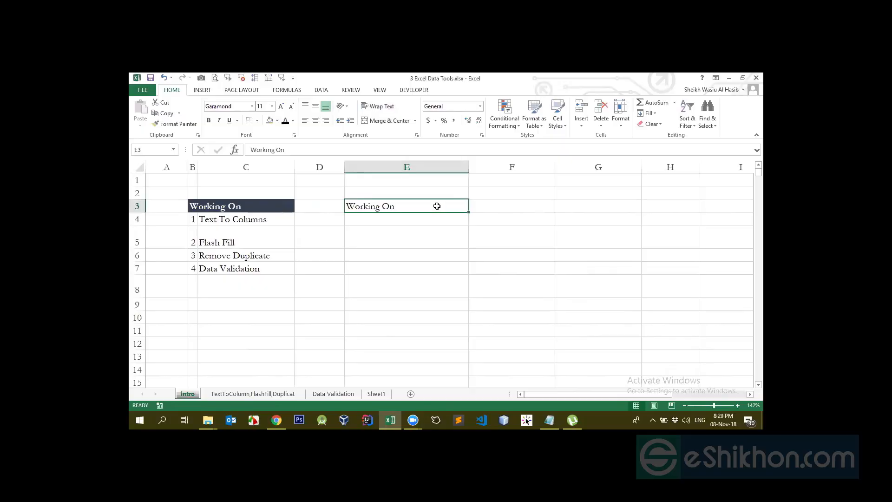
pyautogui.moveTo(437, 206); pyautogui.dragTo(502, 205)
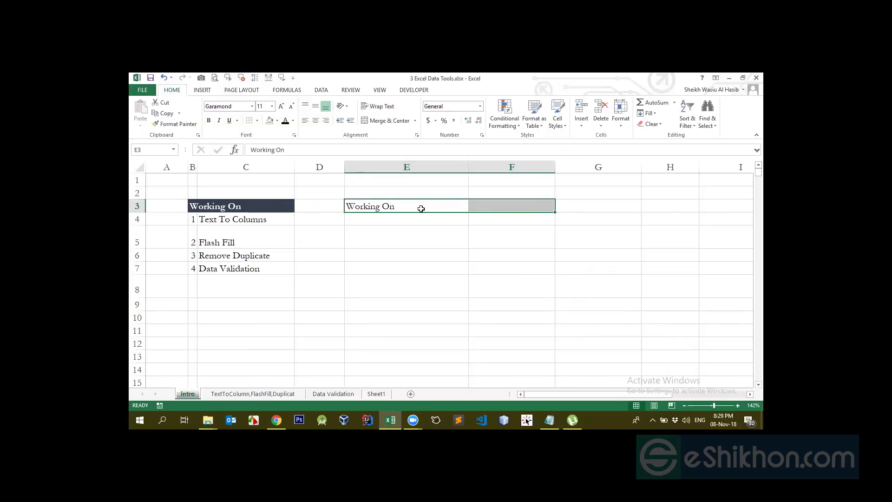
pyautogui.moveTo(421, 208); pyautogui.dragTo(498, 202)
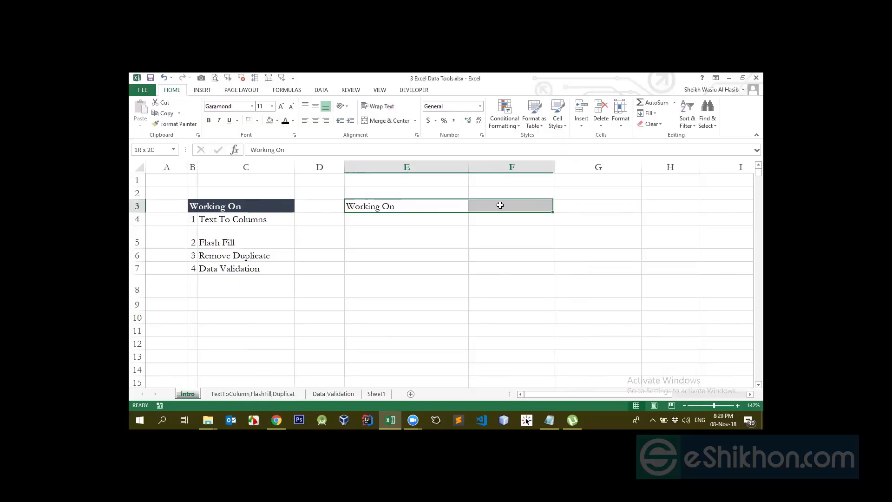
pyautogui.click(392, 206)
pyautogui.moveTo(397, 204); pyautogui.dragTo(513, 205)
pyautogui.click(385, 121)
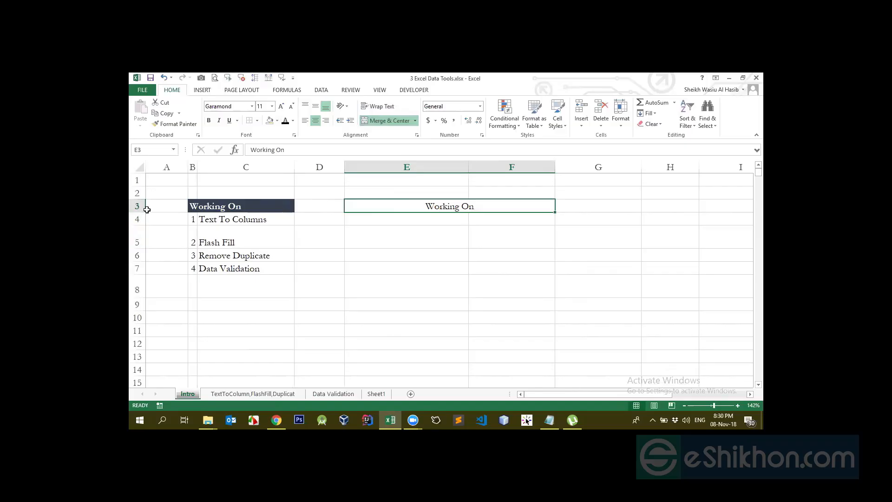
# - Increase the height of row 3 and middle-align the merged heading in E3:F3 vertically
pyautogui.moveTo(142, 214); pyautogui.dragTo(153, 245)
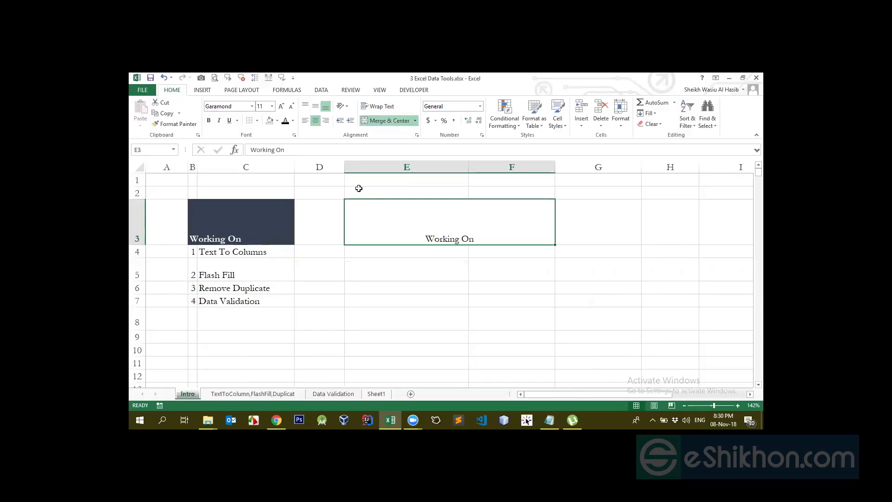
pyautogui.click(315, 106)
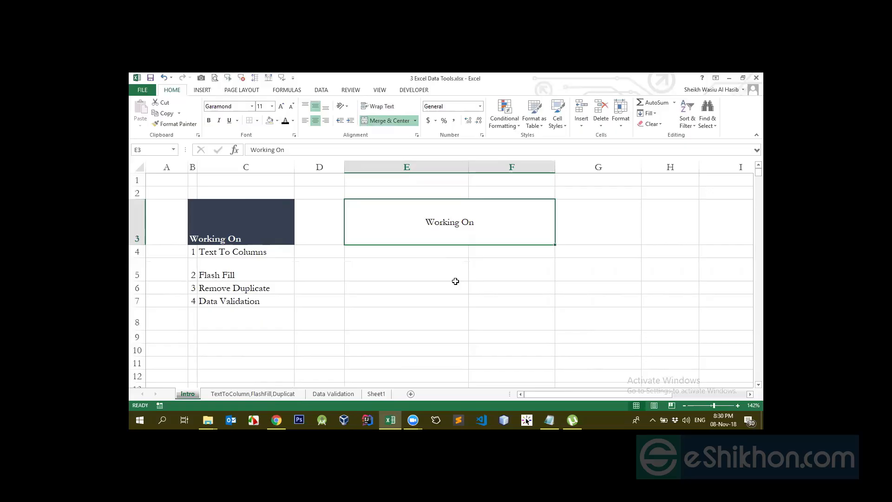
pyautogui.click(441, 254)
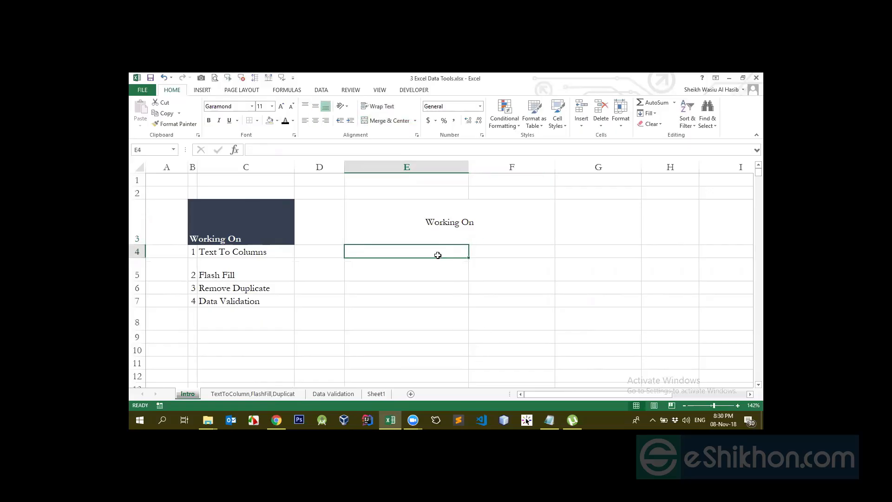
# - Enter the text "Type" in cell E4 under the merged heading
pyautogui.click(446, 229)
pyautogui.click(408, 247)
pyautogui.write('N')
pyautogui.press('BackSpace')
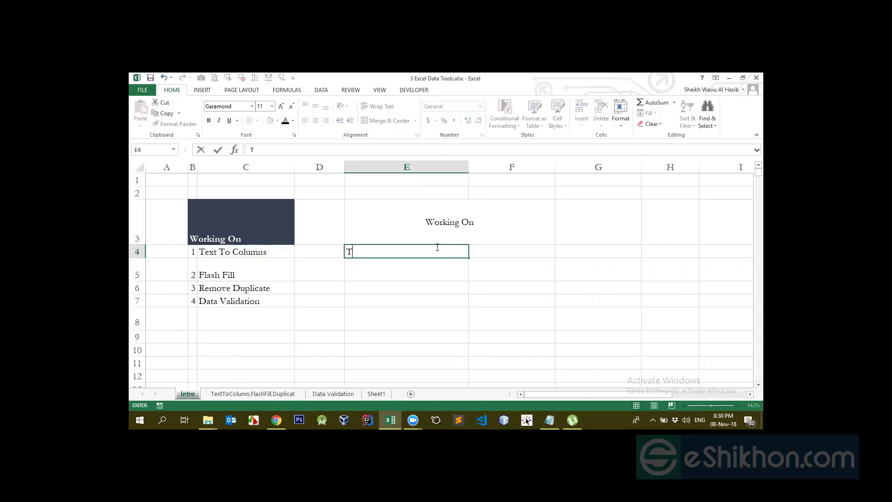
pyautogui.press('Right')
pyautogui.press('Left')
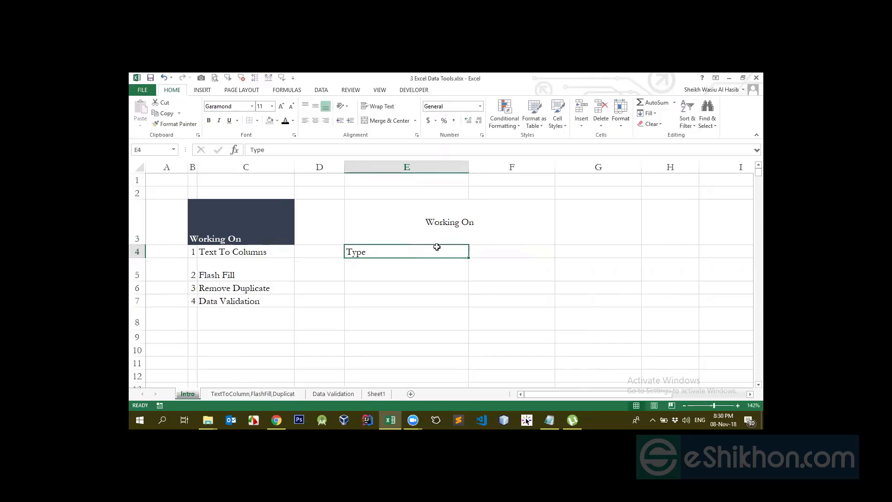
pyautogui.press('Right')
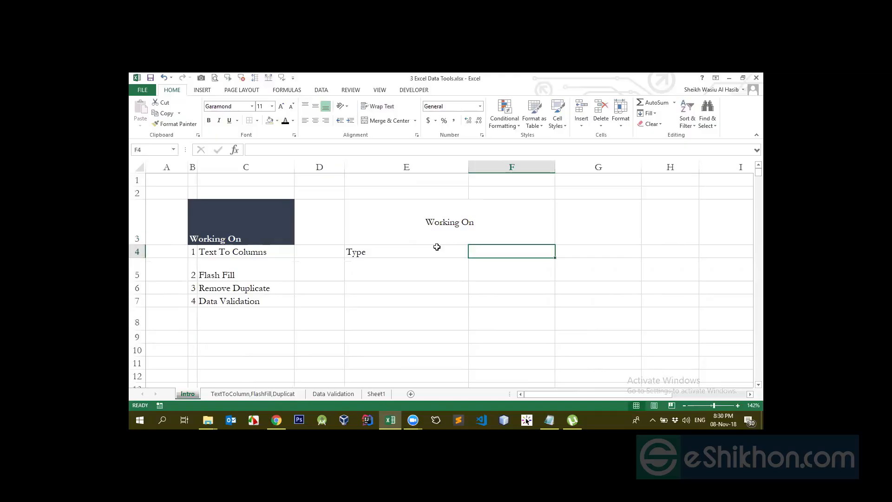
# - Copy the numbered list in B4:C7 and paste it starting at cell E4
pyautogui.press('Left')
pyautogui.press('Left')
pyautogui.press('Left')
pyautogui.press('Left')
pyautogui.hotkey('shift', 'Right')
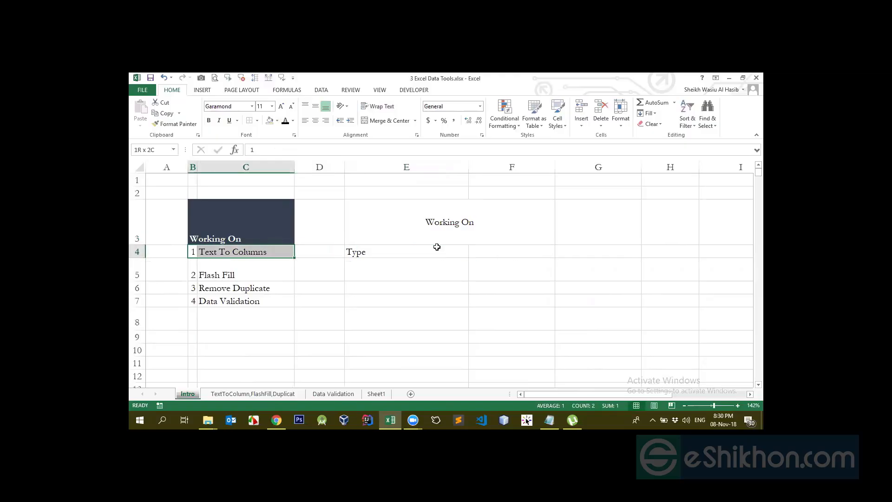
pyautogui.hotkey('ctrl', 'shift', 'Down')
pyautogui.hotkey('ctrl', 'shift', 'Up')
pyautogui.press('Down')
pyautogui.press('Up')
pyautogui.hotkey('ctrl', 'shift', 'Right')
pyautogui.hotkey('ctrl', 'shift', 'Down')
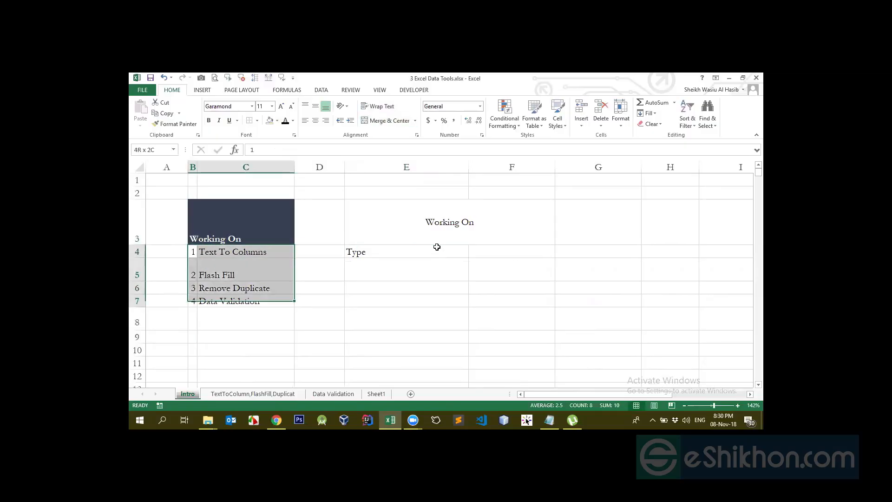
pyautogui.hotkey('ctrl', 'c')
pyautogui.click(419, 253)
pyautogui.hotkey('ctrl', 'v')
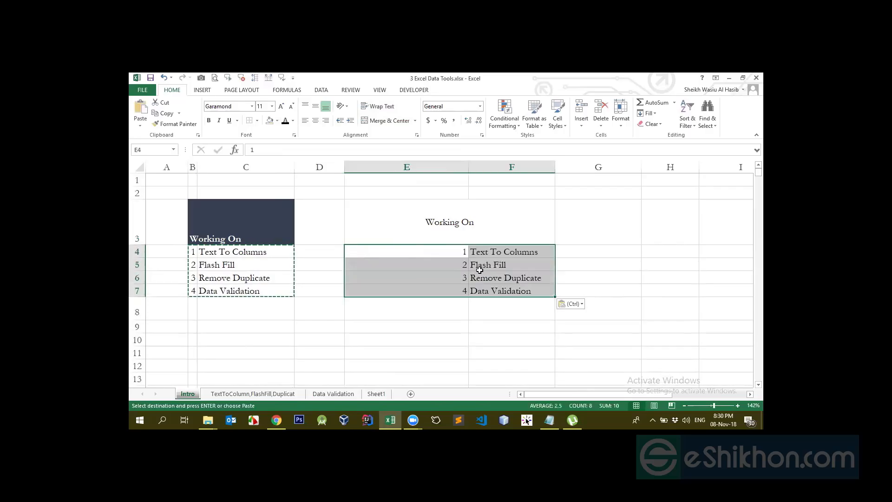
# - Narrow column E to fit its numbers and select the list items in F4:F7
pyautogui.click(479, 251)
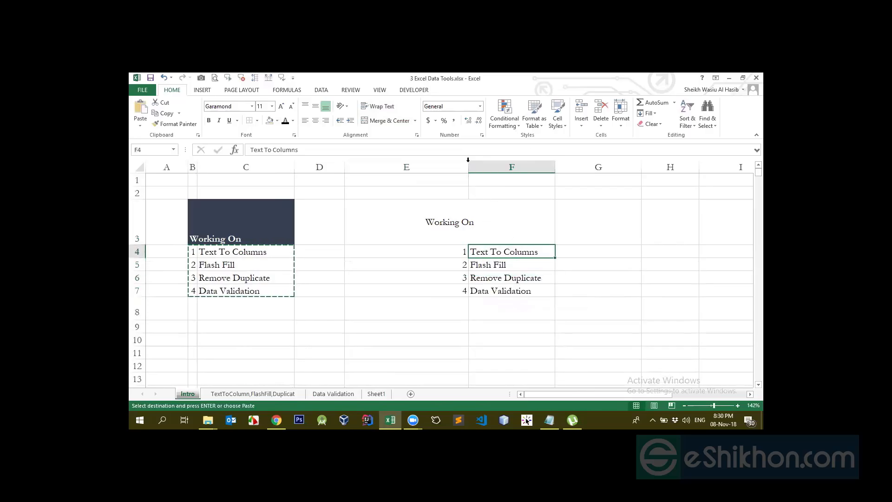
pyautogui.moveTo(468, 167); pyautogui.dragTo(354, 167)
pyautogui.moveTo(371, 251); pyautogui.dragTo(398, 291)
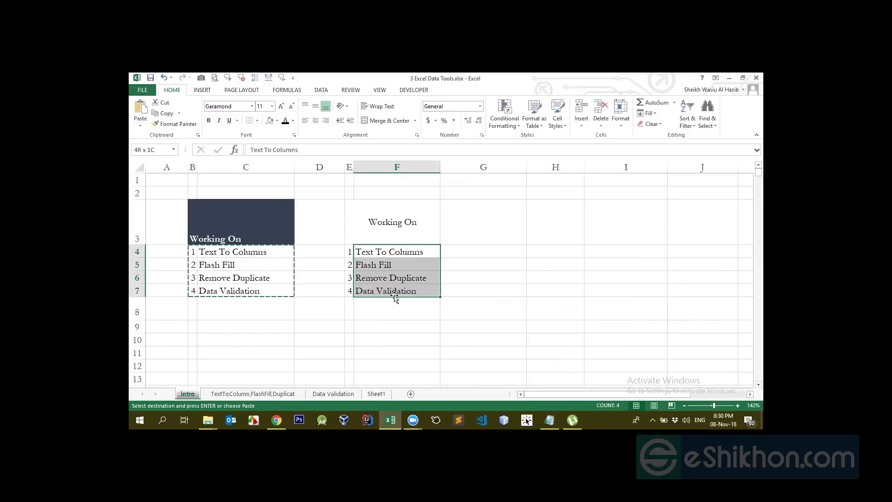
# - Unmerge the Working On heading in E3:F3 and check cells E3 and F3 separately
pyautogui.click(379, 227)
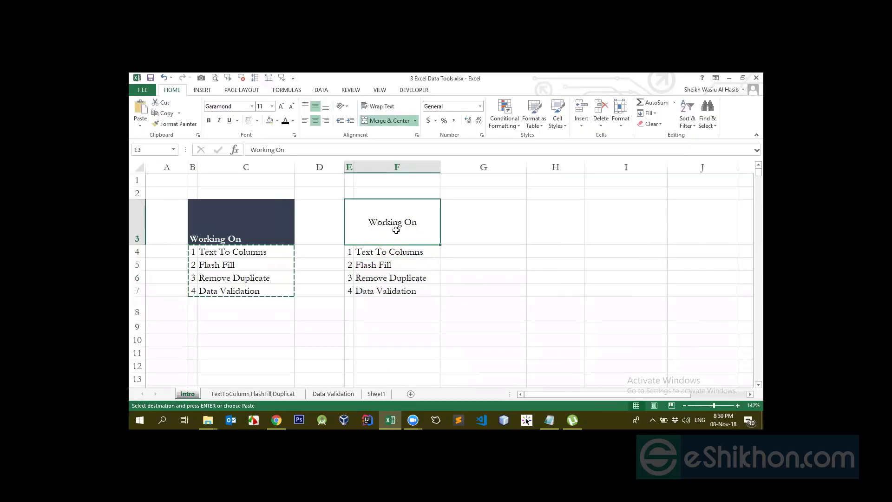
pyautogui.click(386, 123)
pyautogui.click(420, 304)
pyautogui.click(353, 228)
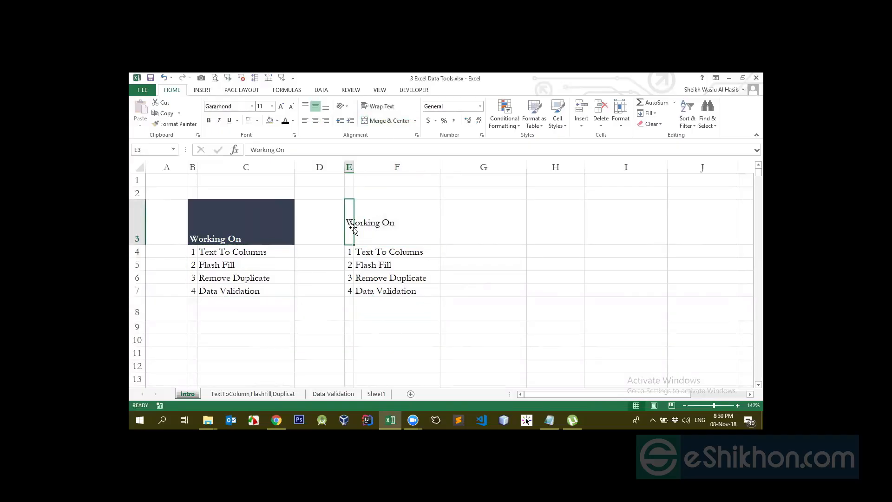
pyautogui.click(389, 221)
pyautogui.click(347, 223)
pyautogui.click(376, 217)
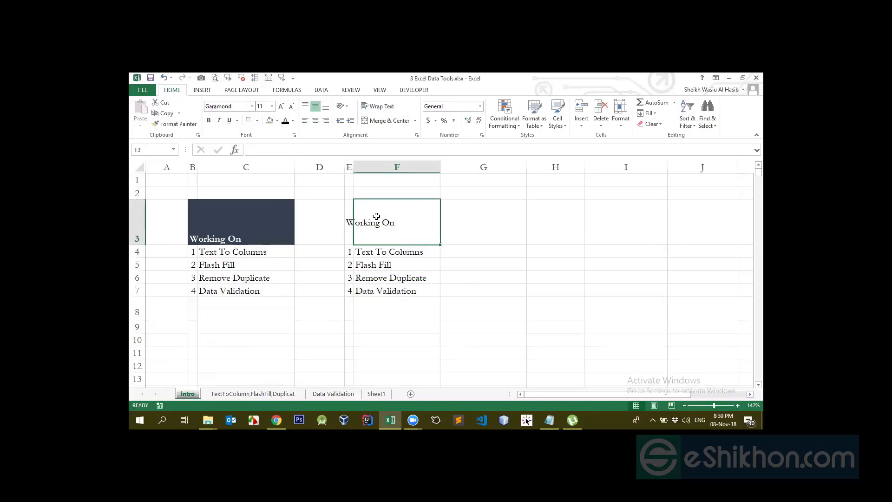
pyautogui.click(350, 224)
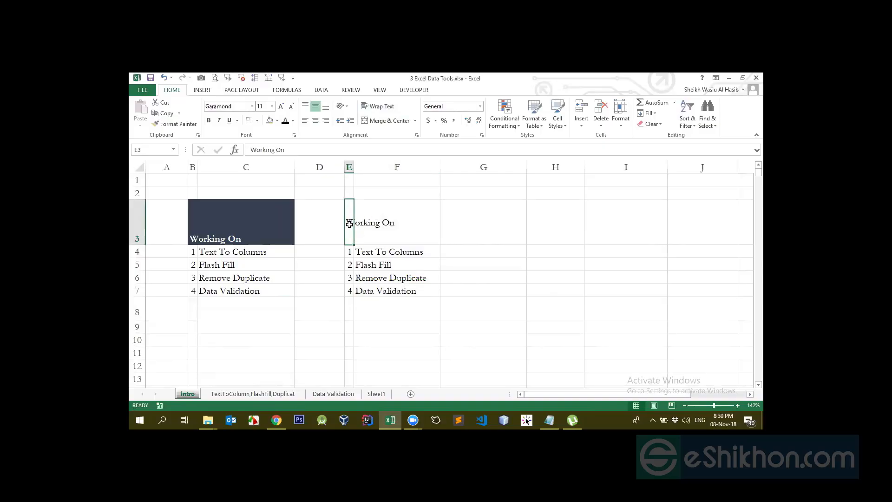
# - Fill heading cell E3 with black and set its font color to white
pyautogui.click(277, 121)
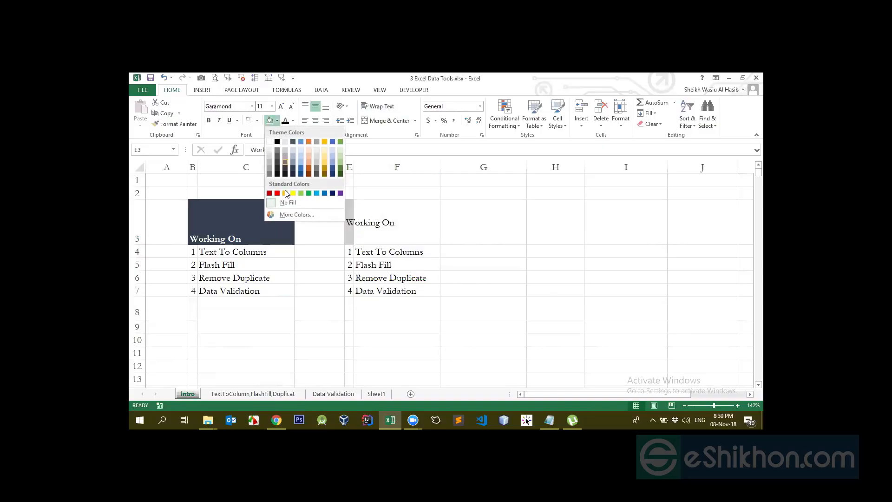
pyautogui.click(277, 141)
pyautogui.click(293, 121)
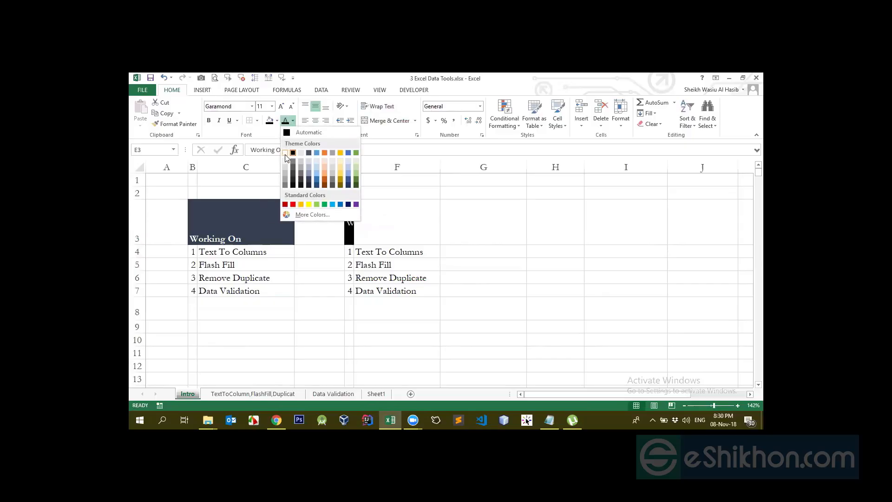
pyautogui.click(285, 153)
# - Apply the same black fill to the empty heading cell F3 and check both heading cells
pyautogui.click(358, 231)
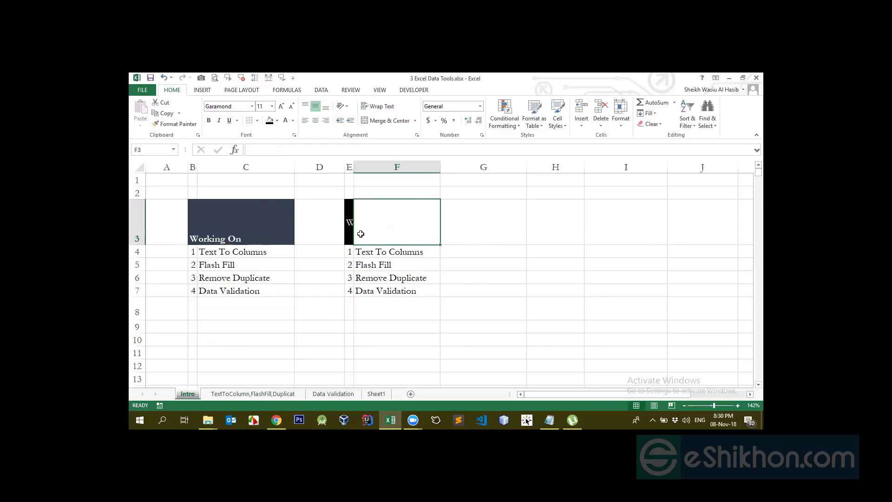
pyautogui.click(350, 225)
pyautogui.click(377, 223)
pyautogui.click(270, 120)
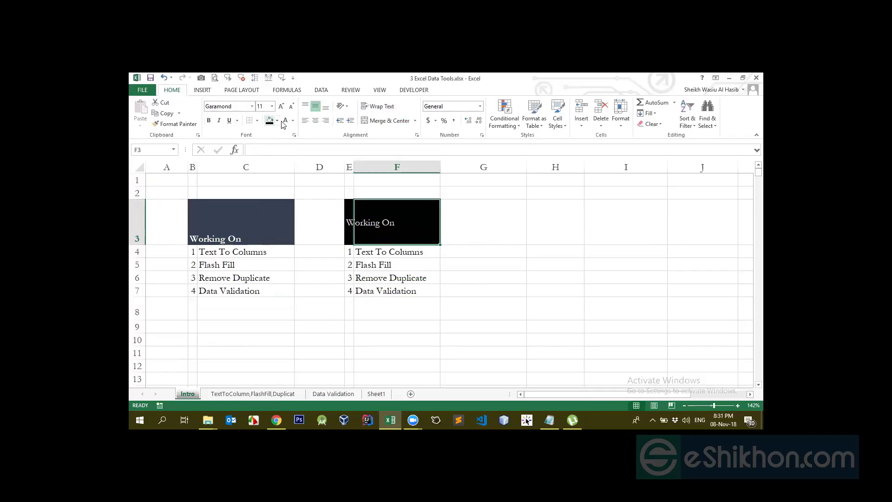
pyautogui.click(478, 252)
pyautogui.click(355, 235)
pyautogui.click(347, 225)
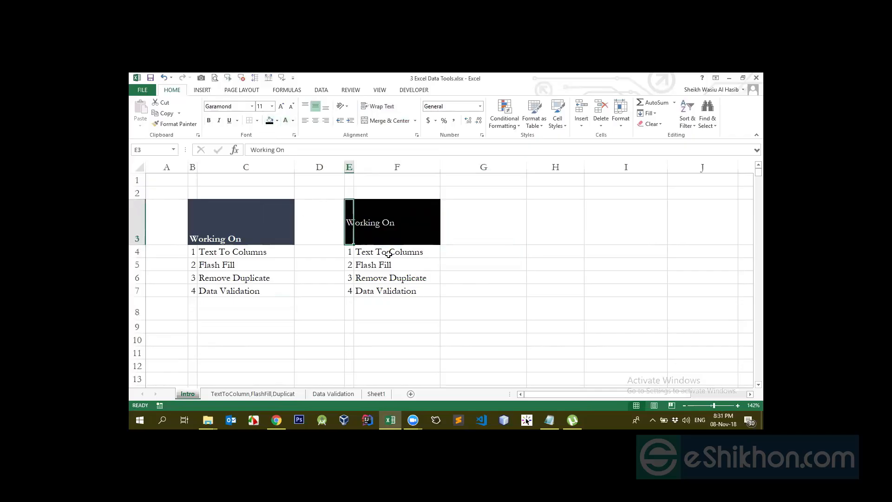
# - Center the Working On text horizontally in cell E3 and align it to the bottom
pyautogui.click(400, 274)
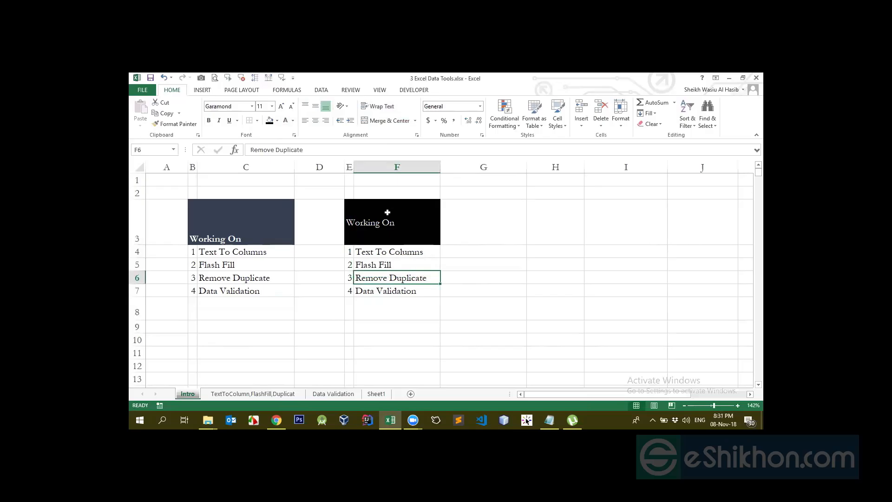
pyautogui.click(351, 222)
pyautogui.click(382, 222)
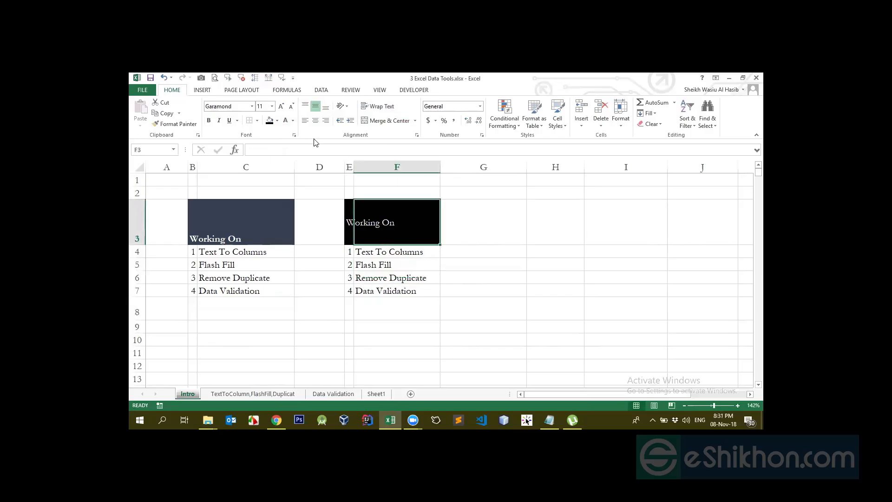
pyautogui.click(349, 222)
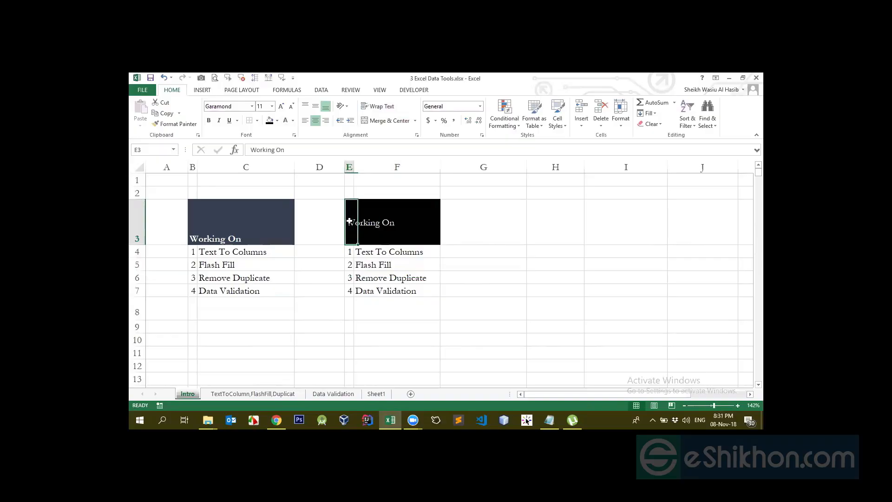
pyautogui.click(315, 120)
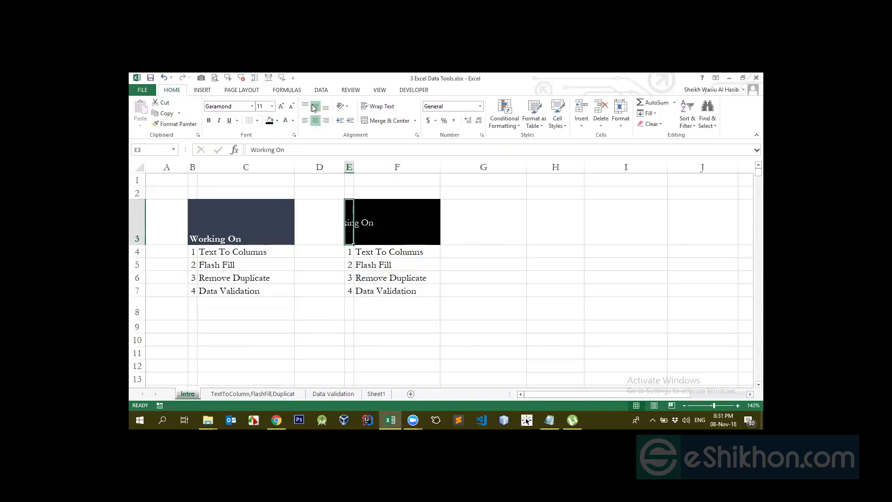
pyautogui.click(325, 107)
# - Merge and center the heading across E3:F3 and middle-align it vertically
pyautogui.click(404, 255)
pyautogui.moveTo(351, 221); pyautogui.dragTo(408, 201)
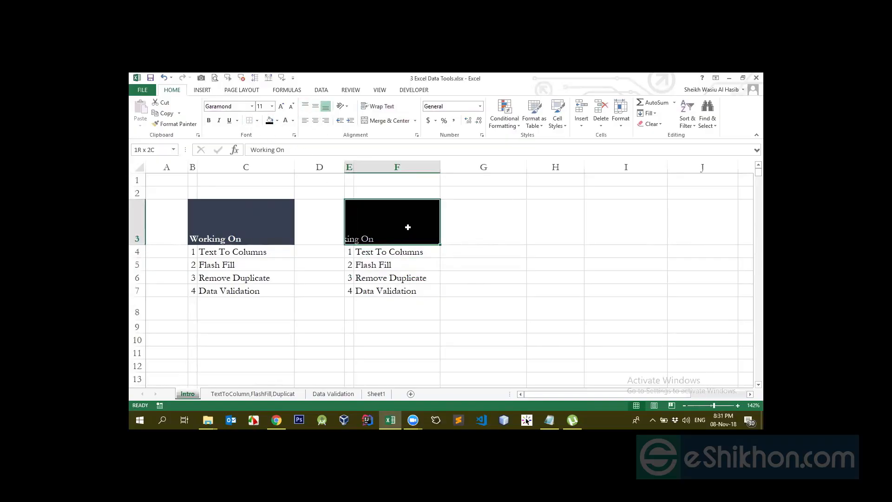
pyautogui.click(386, 120)
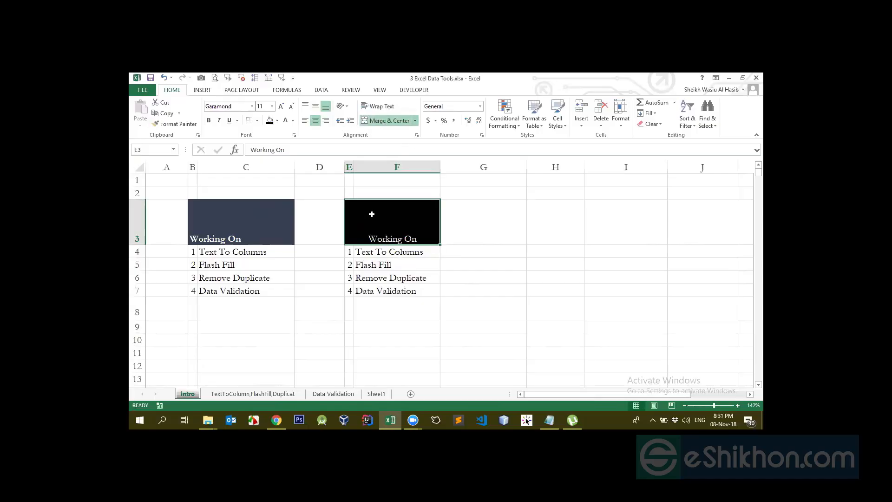
pyautogui.click(315, 106)
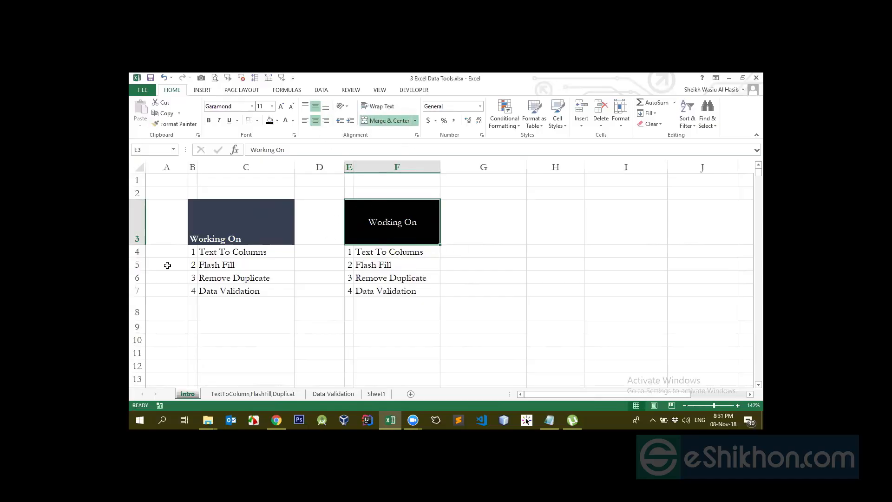
# - Reduce the height of row 3 to a single text line and select the merged heading
pyautogui.moveTo(140, 244); pyautogui.dragTo(139, 213)
pyautogui.click(397, 232)
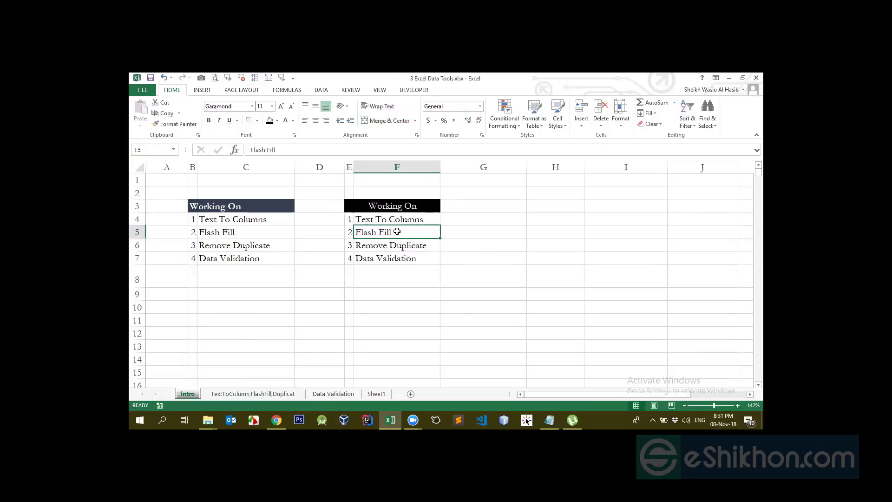
pyautogui.click(386, 206)
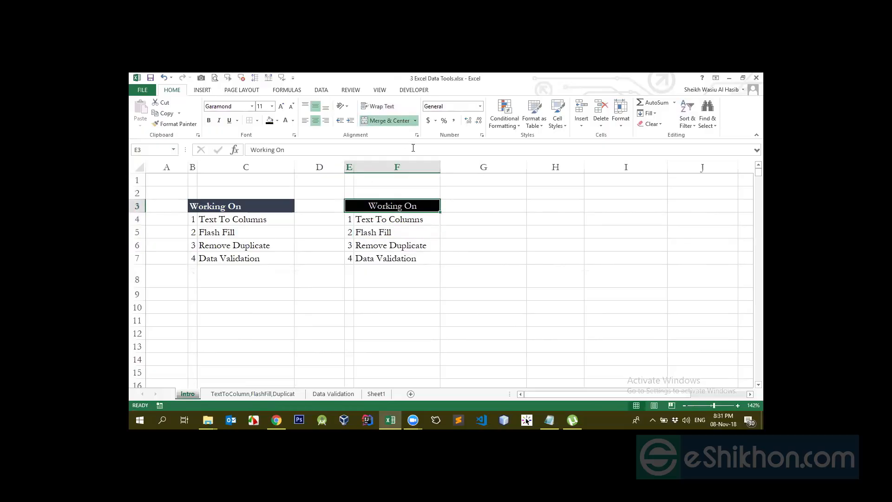
# - Apply Merge Across to the range G4:H12 and check the cells merged row by row
pyautogui.click(415, 121)
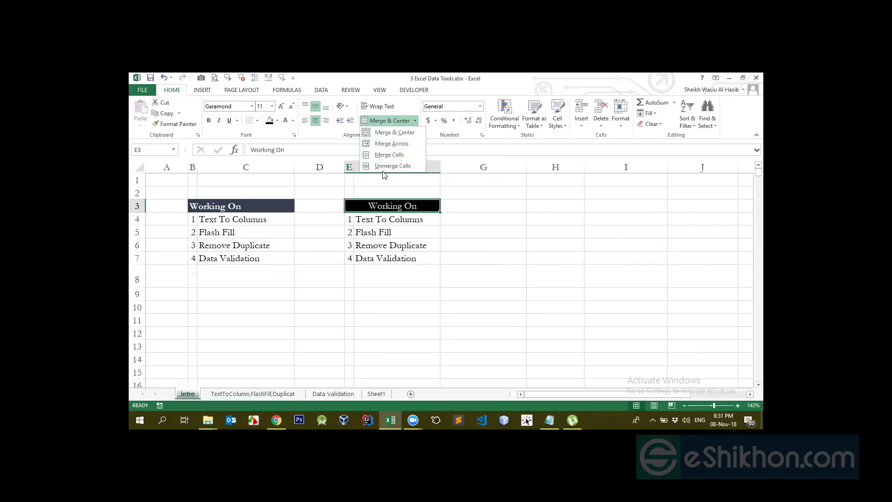
pyautogui.click(493, 216)
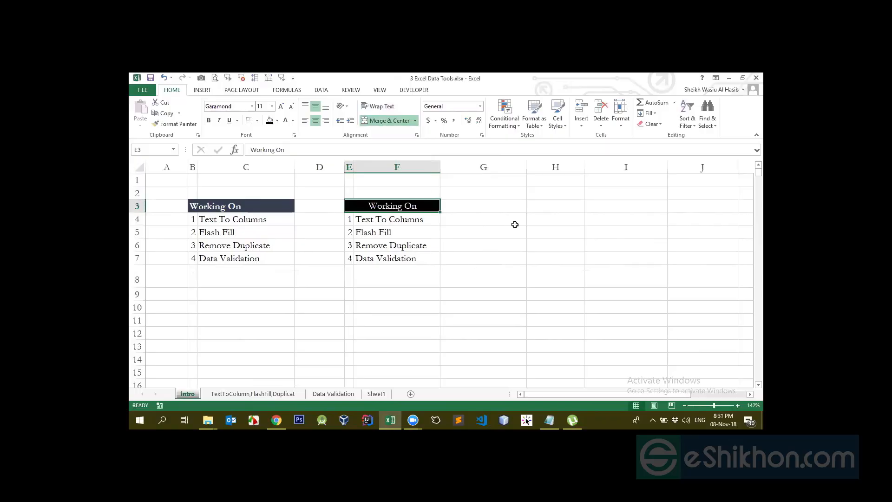
pyautogui.moveTo(515, 223); pyautogui.dragTo(545, 244)
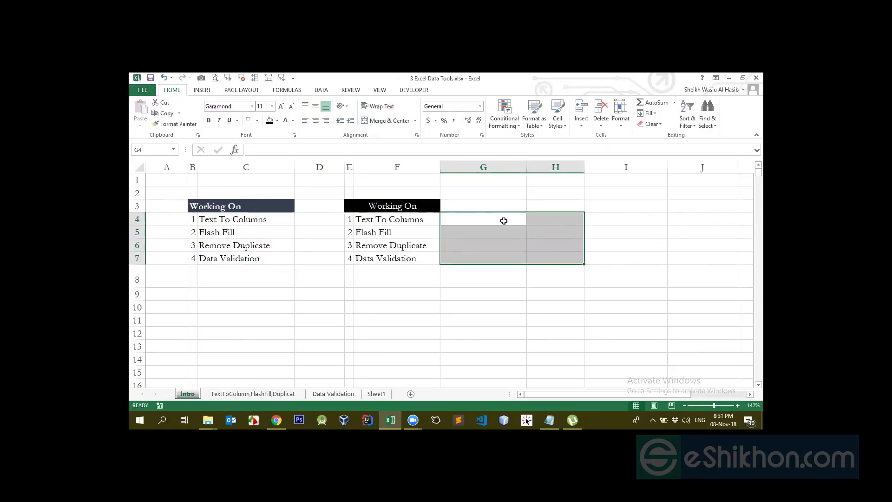
pyautogui.moveTo(503, 221); pyautogui.dragTo(563, 333)
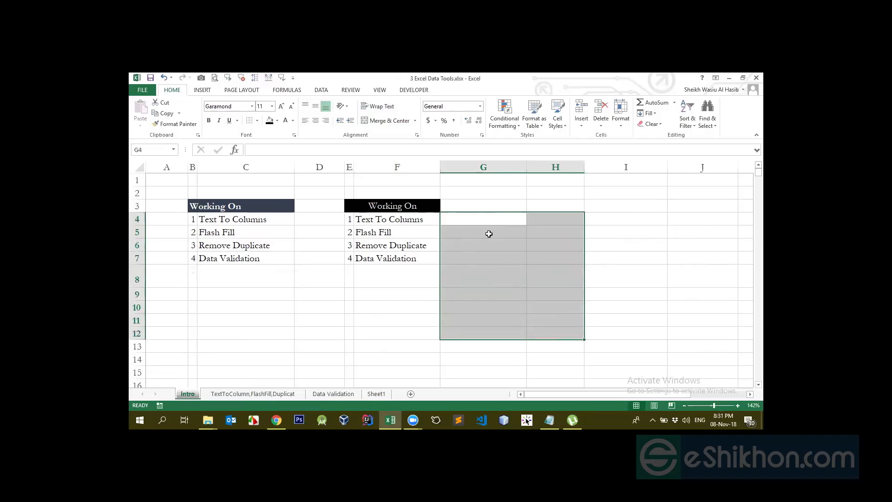
pyautogui.click(415, 120)
pyautogui.click(389, 144)
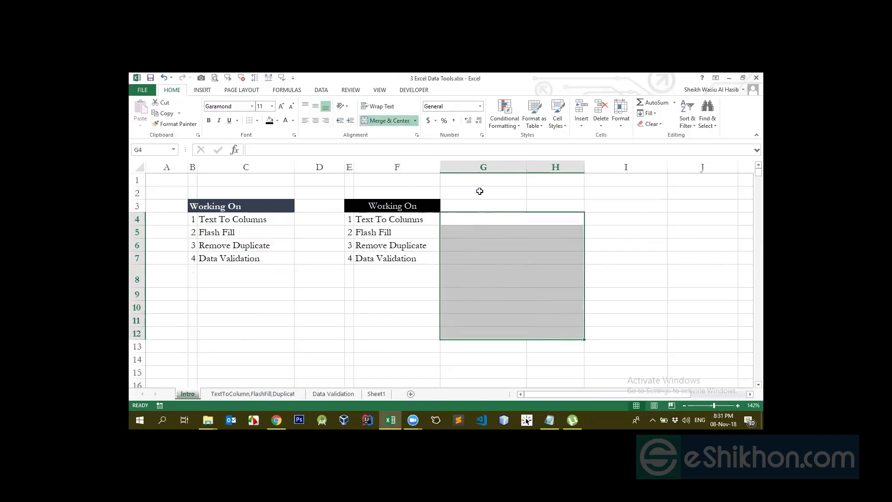
pyautogui.click(511, 246)
pyautogui.click(499, 219)
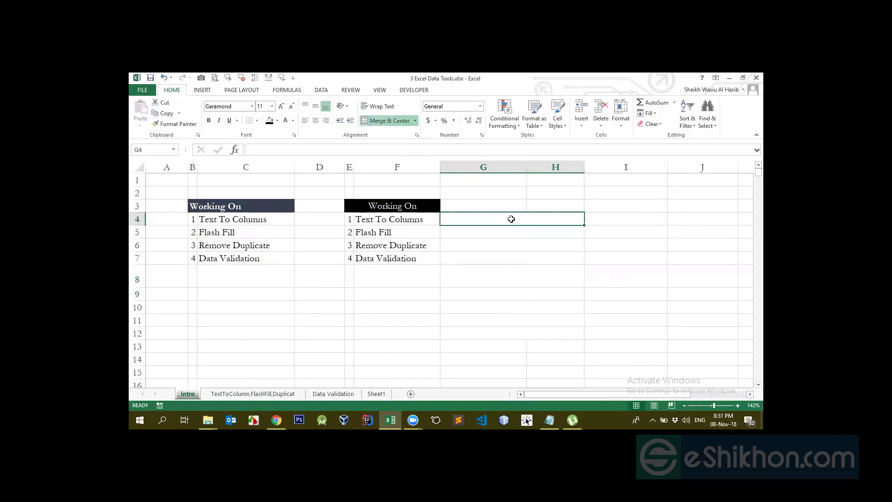
pyautogui.moveTo(511, 219); pyautogui.dragTo(544, 325)
pyautogui.click(496, 216)
pyautogui.click(547, 228)
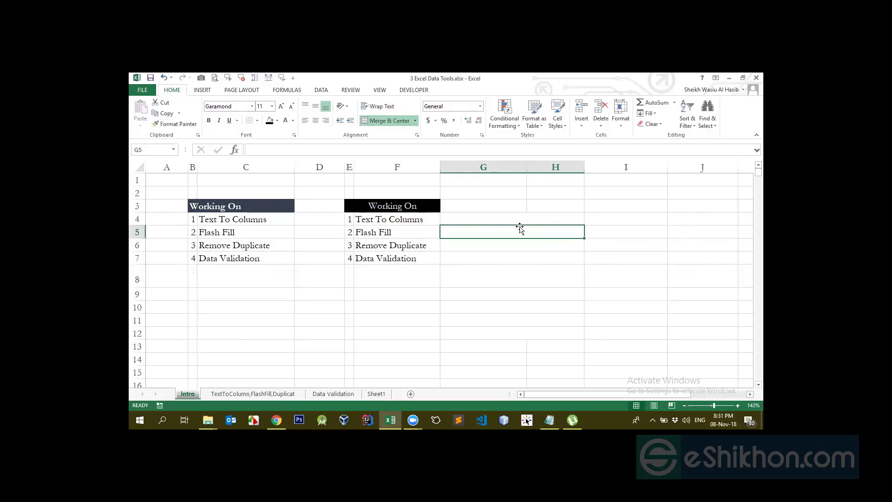
# - Unmerge the row-wise merged cells in G4:H12
pyautogui.moveTo(522, 222); pyautogui.dragTo(551, 333)
pyautogui.click(389, 120)
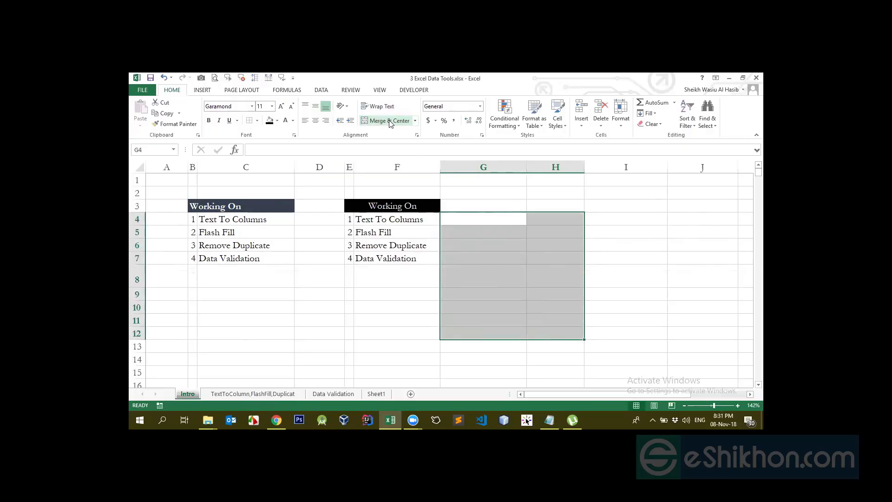
pyautogui.click(595, 222)
pyautogui.click(492, 230)
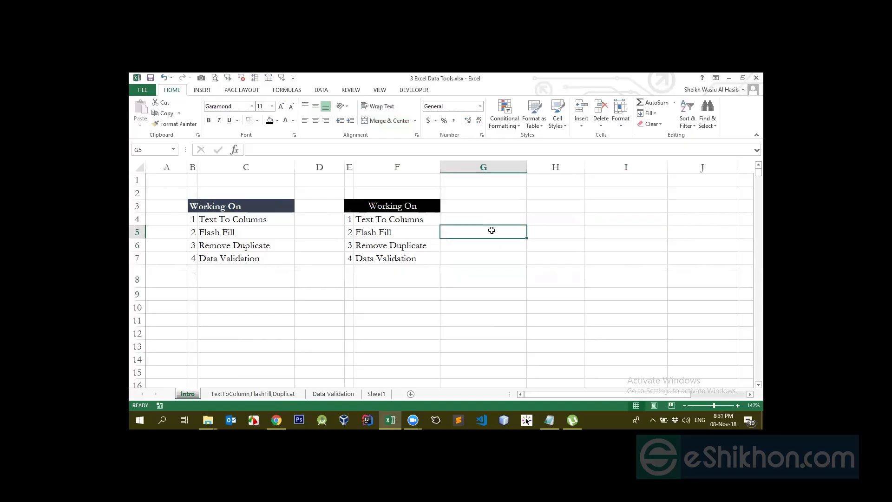
# - Merge and center G4:H9 into a single cell, and undo that merge
pyautogui.click(415, 121)
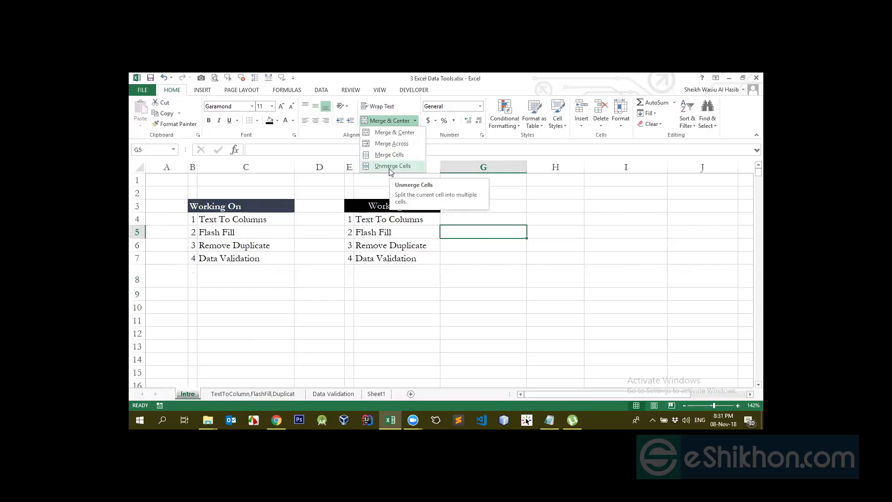
pyautogui.click(505, 183)
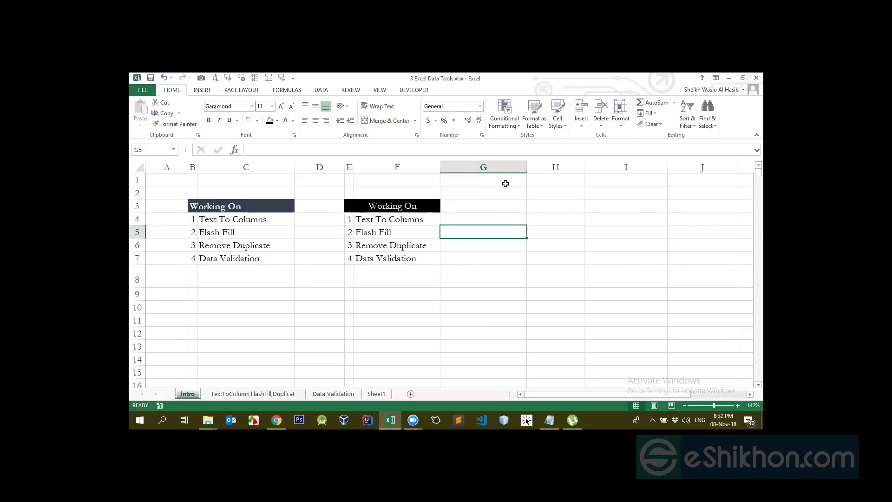
pyautogui.click(519, 215)
pyautogui.moveTo(522, 221); pyautogui.dragTo(567, 292)
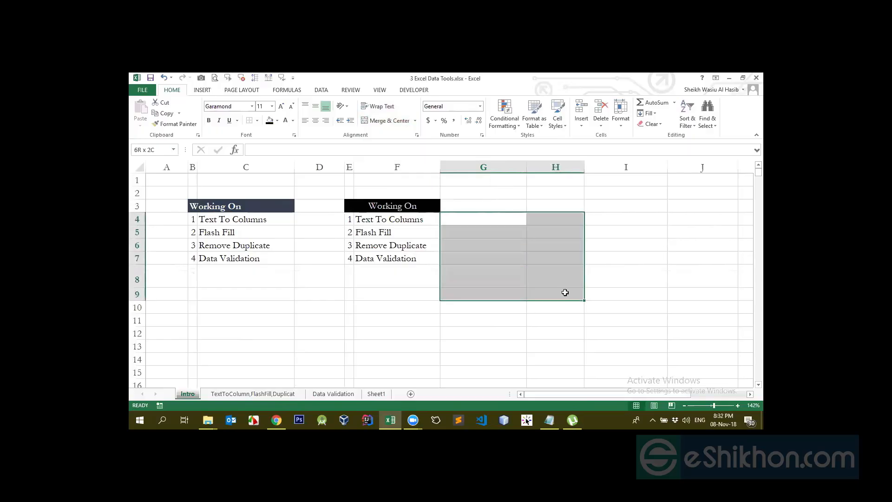
pyautogui.click(379, 121)
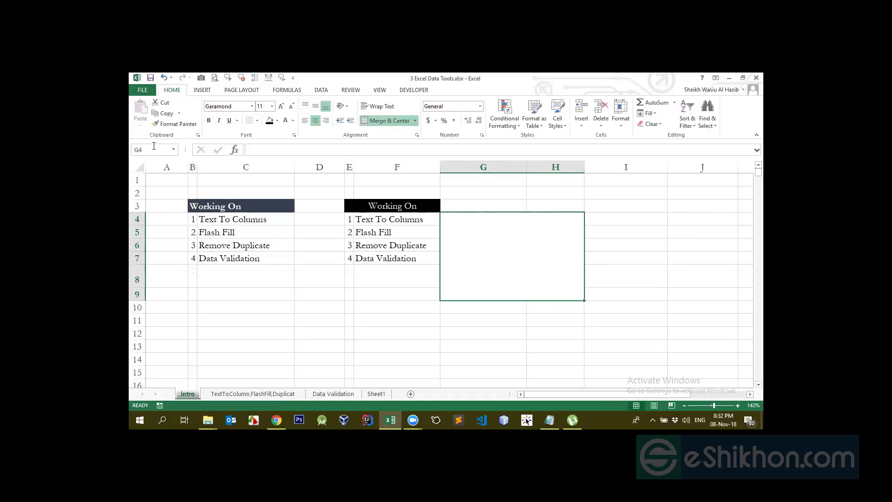
pyautogui.click(362, 281)
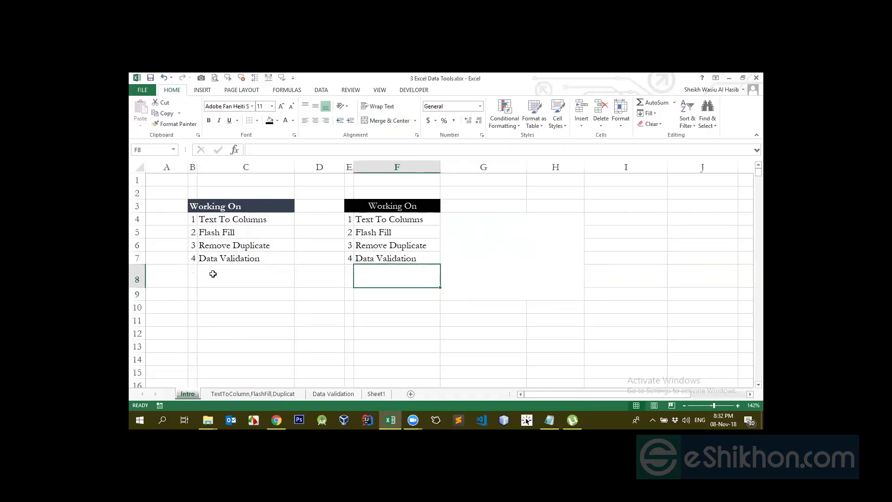
pyautogui.click(473, 258)
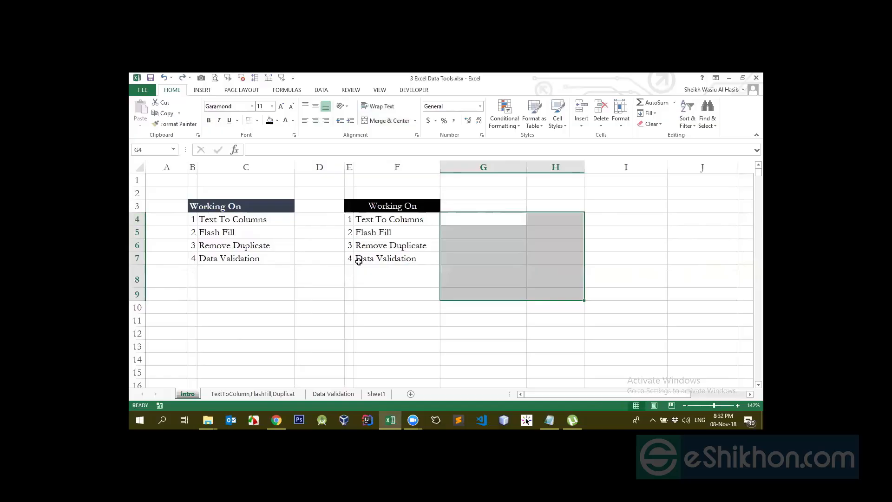
pyautogui.click(481, 261)
pyautogui.click(477, 219)
pyautogui.moveTo(477, 219); pyautogui.dragTo(539, 293)
pyautogui.click(496, 226)
pyautogui.moveTo(496, 226); pyautogui.dragTo(561, 285)
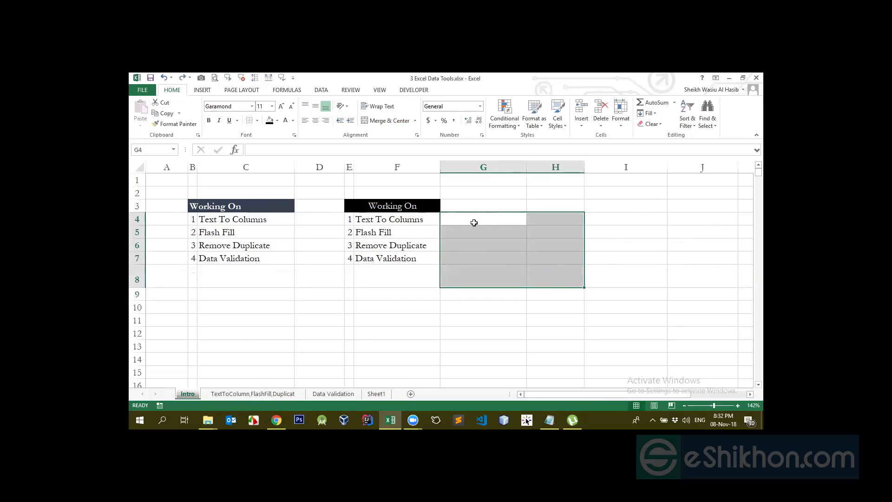
# - Merge and center G9:H13 into a single cell, and undo that merge
pyautogui.moveTo(472, 295); pyautogui.dragTo(564, 339)
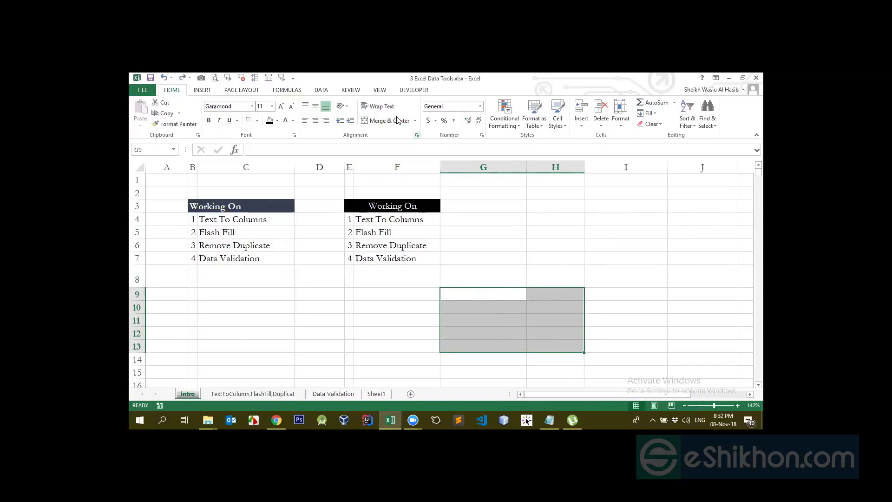
pyautogui.click(379, 120)
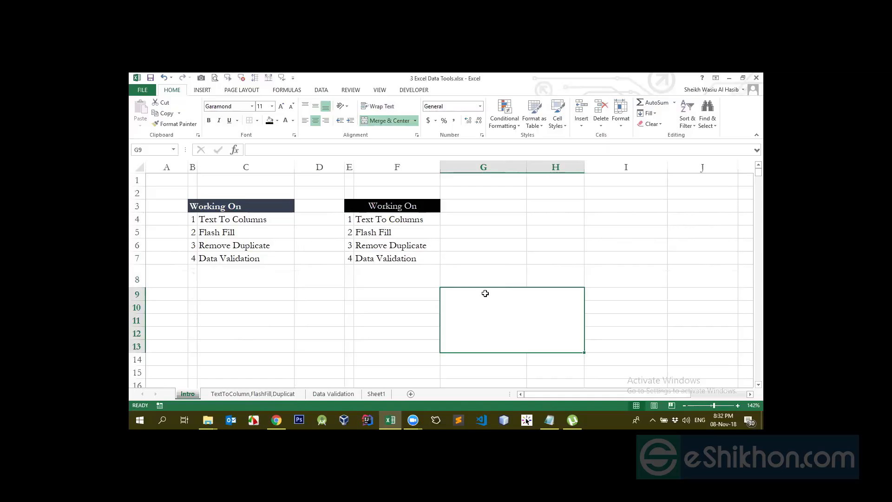
pyautogui.hotkey('ctrl', 'z')
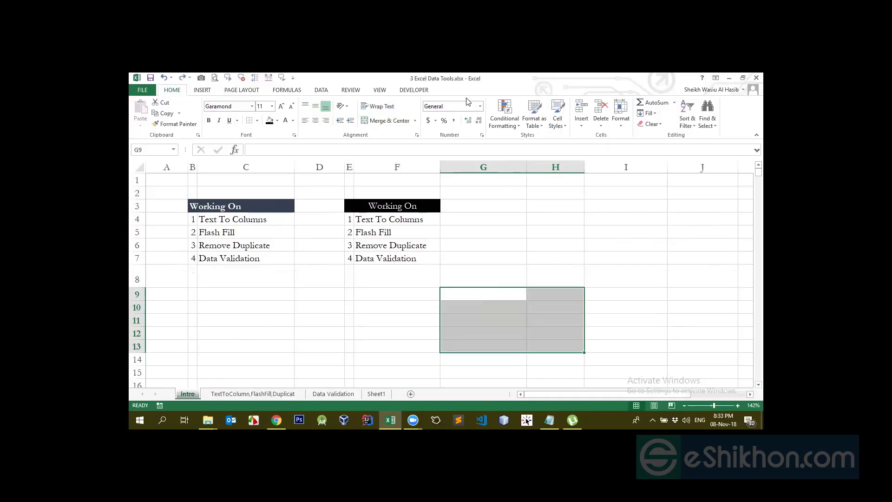
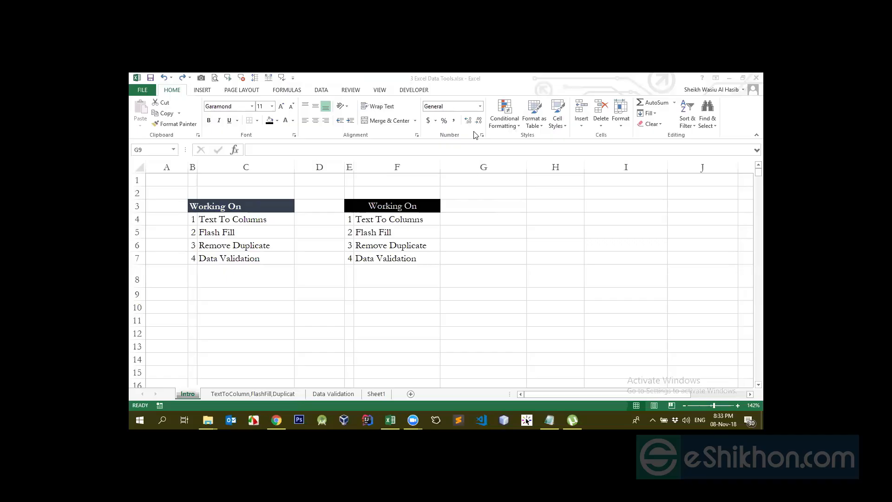
# - Merge and center G8:H13 into a single cell, and unmerge it again
pyautogui.click(476, 289)
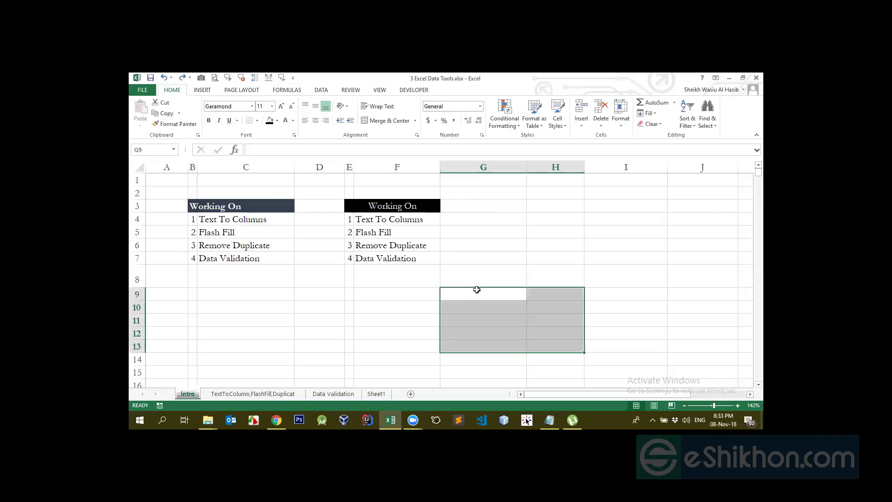
pyautogui.moveTo(492, 275); pyautogui.dragTo(542, 342)
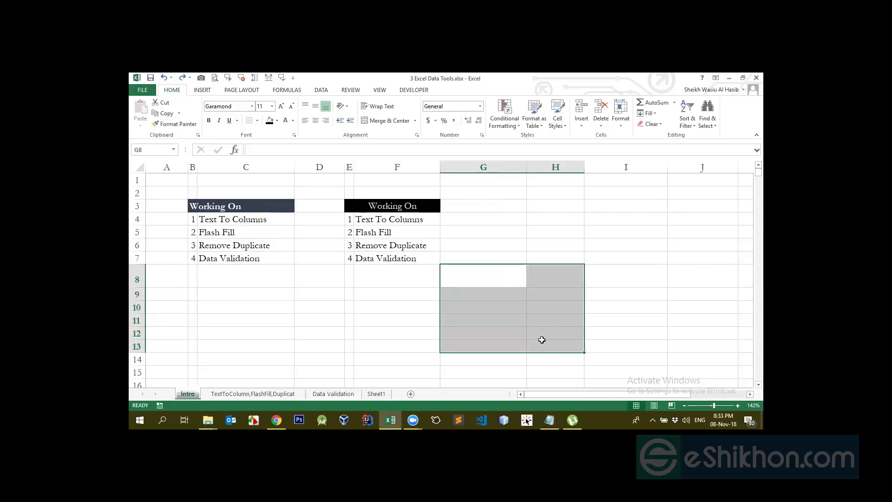
pyautogui.click(389, 122)
pyautogui.click(389, 122)
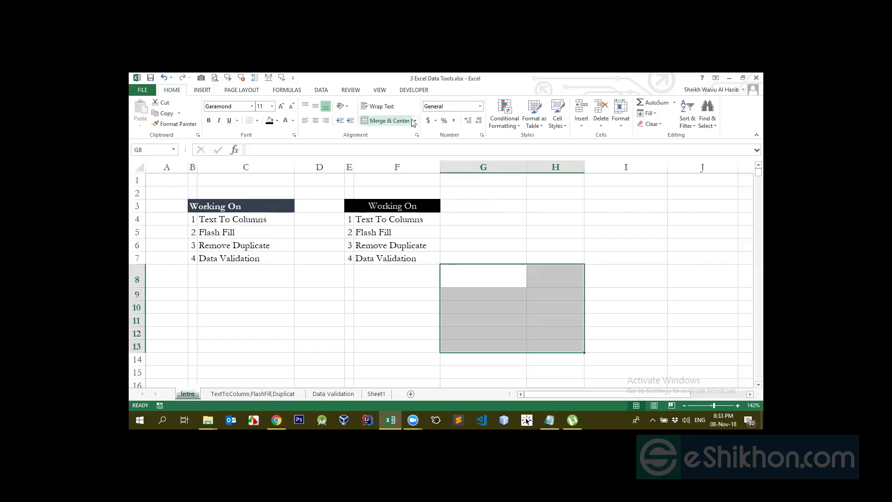
pyautogui.click(407, 122)
pyautogui.click(416, 121)
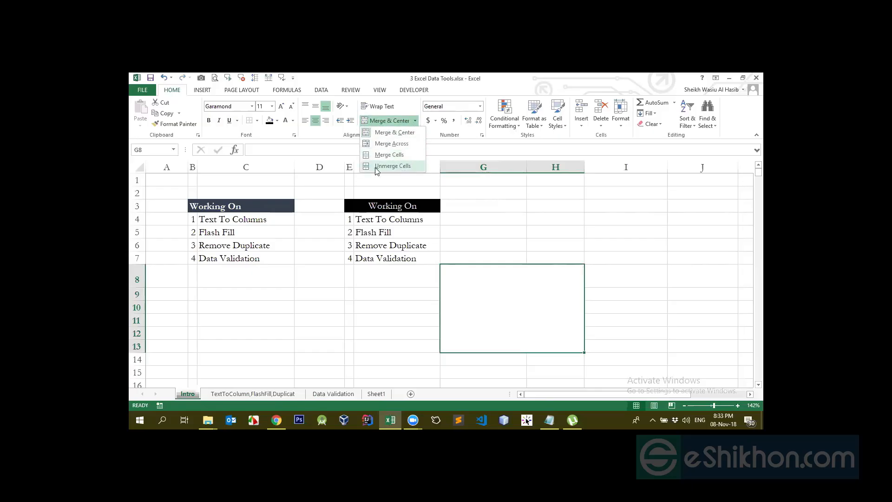
pyautogui.click(392, 166)
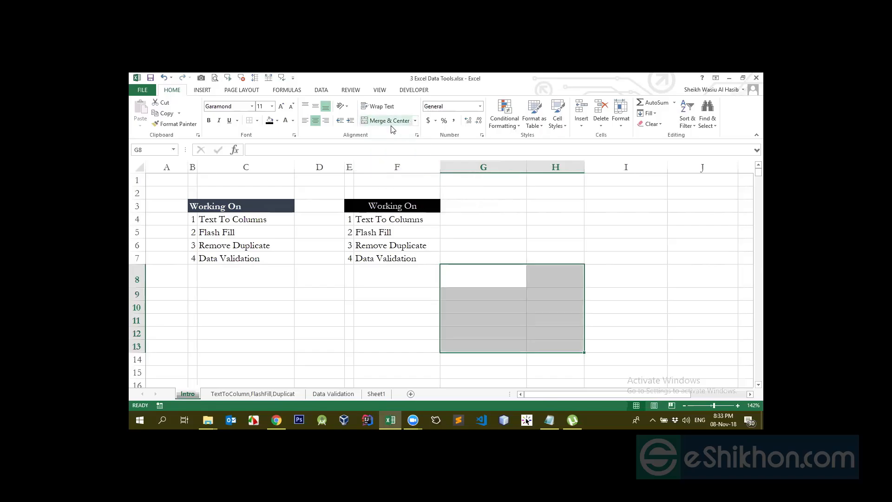
# - Enter the sample decimals 0.99 in H4 and 0.23 in H5
pyautogui.click(523, 246)
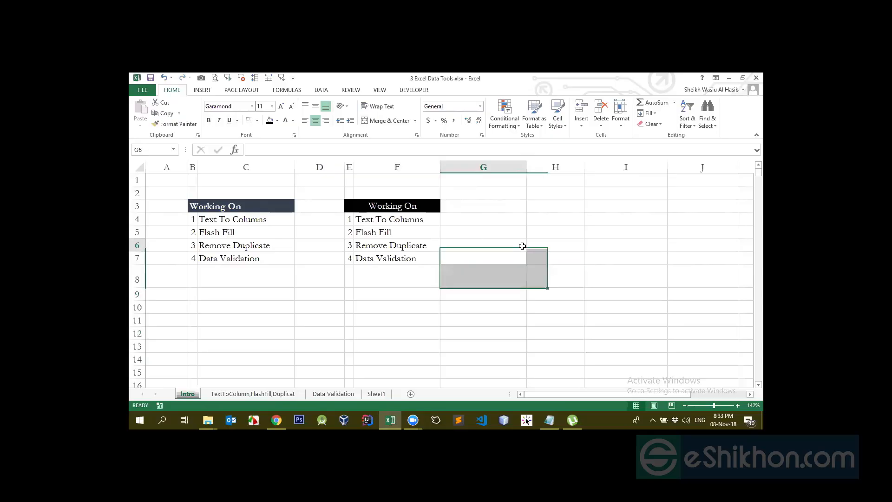
pyautogui.doubleClick(525, 238)
pyautogui.click(544, 231)
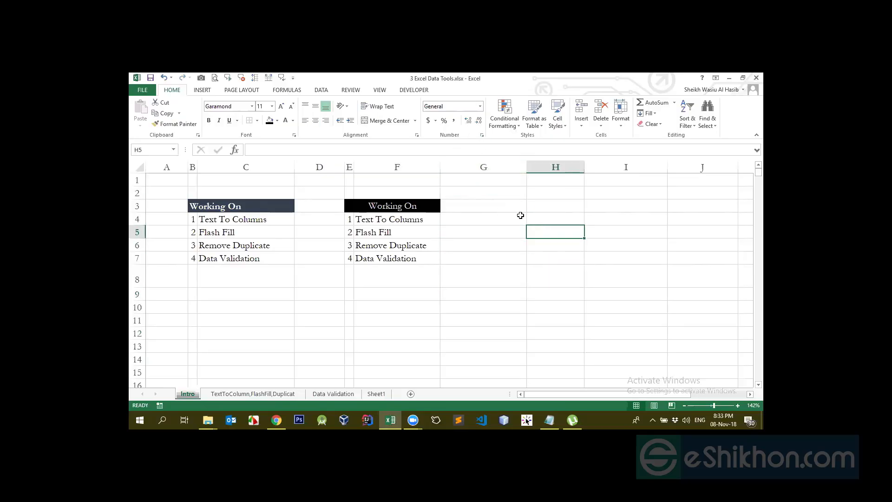
pyautogui.click(536, 221)
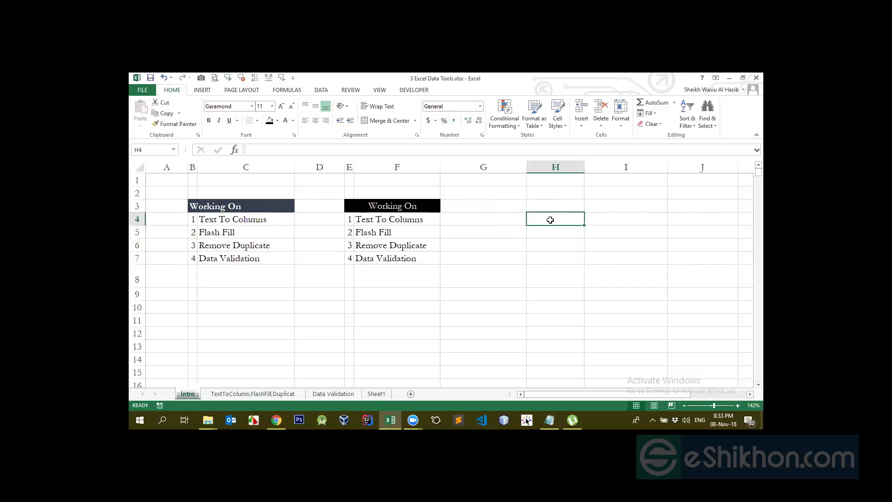
pyautogui.write('.99')
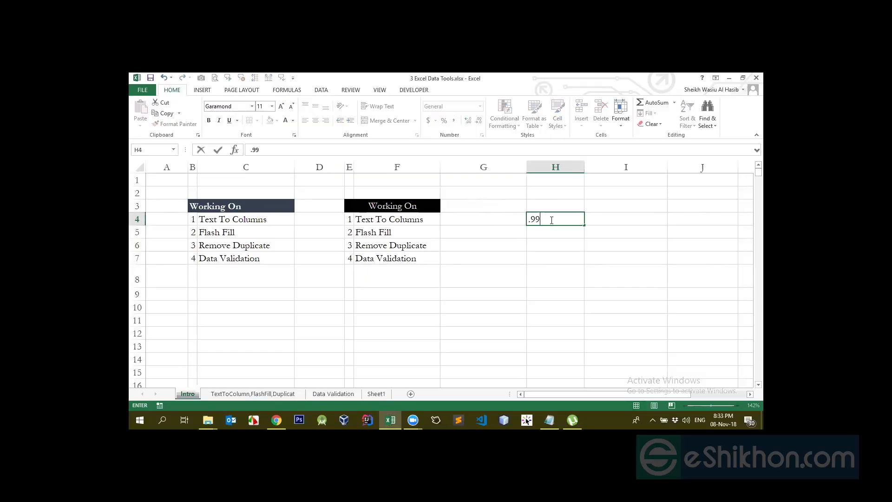
pyautogui.press('Return')
pyautogui.write('0.23')
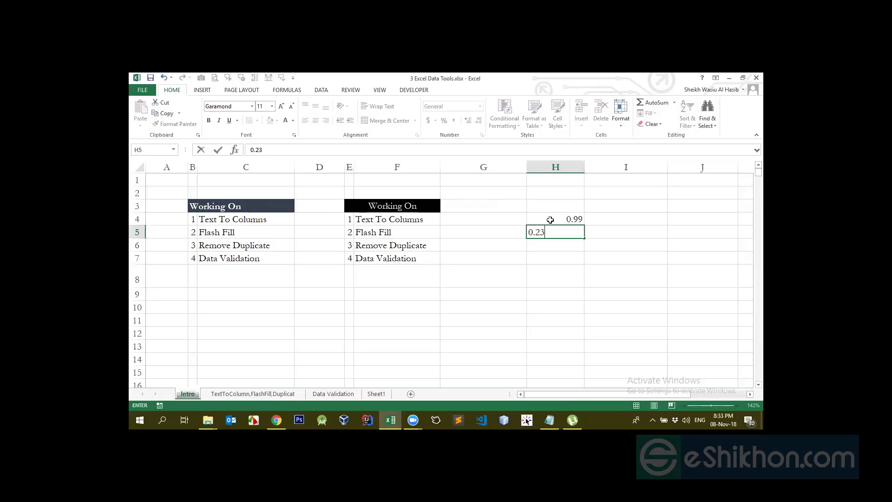
pyautogui.press('Return')
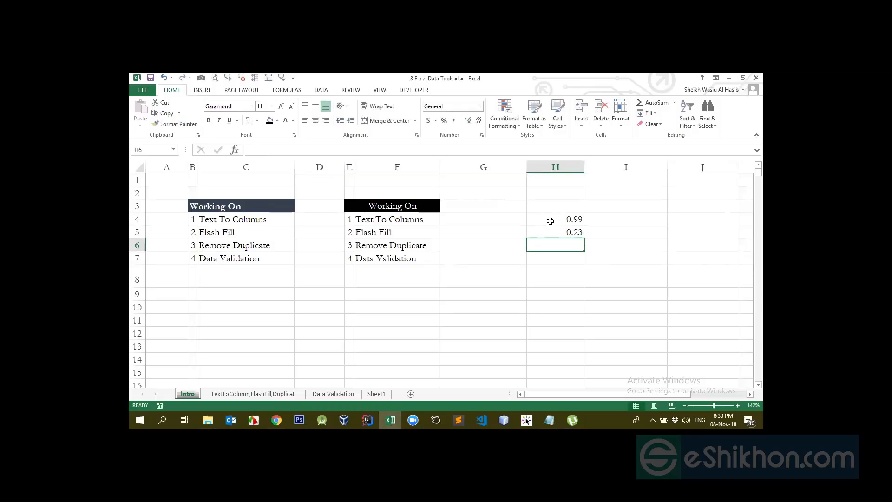
# - Apply the Percentage format to H4 and H5 one at a time, and undo both changes
pyautogui.click(550, 221)
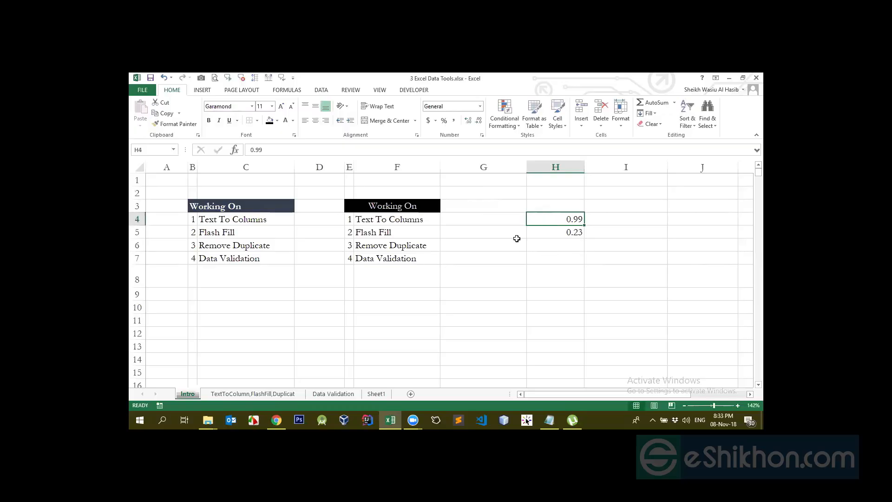
pyautogui.click(444, 122)
pyautogui.click(571, 232)
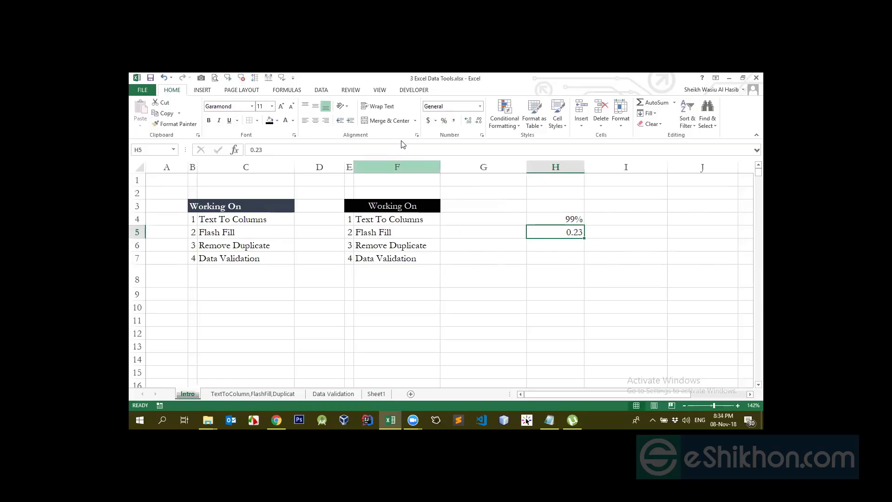
pyautogui.click(444, 121)
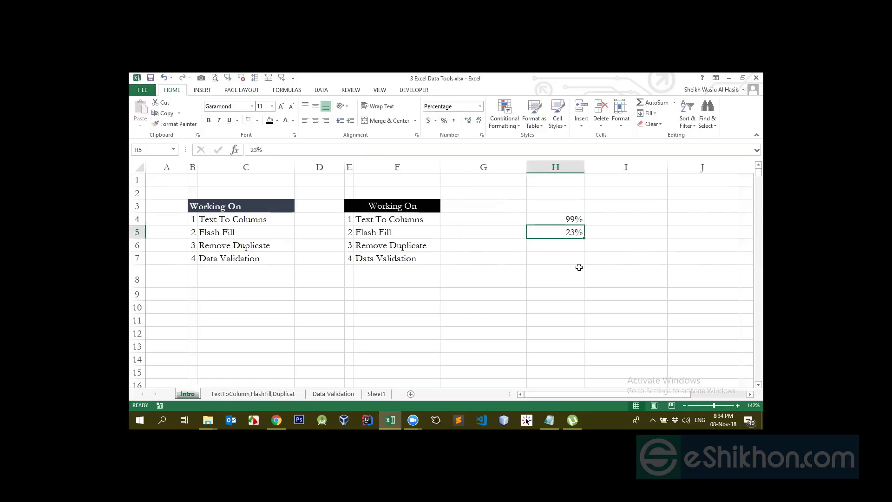
pyautogui.hotkey('ctrl', 'z')
pyautogui.hotkey('ctrl', 'z')
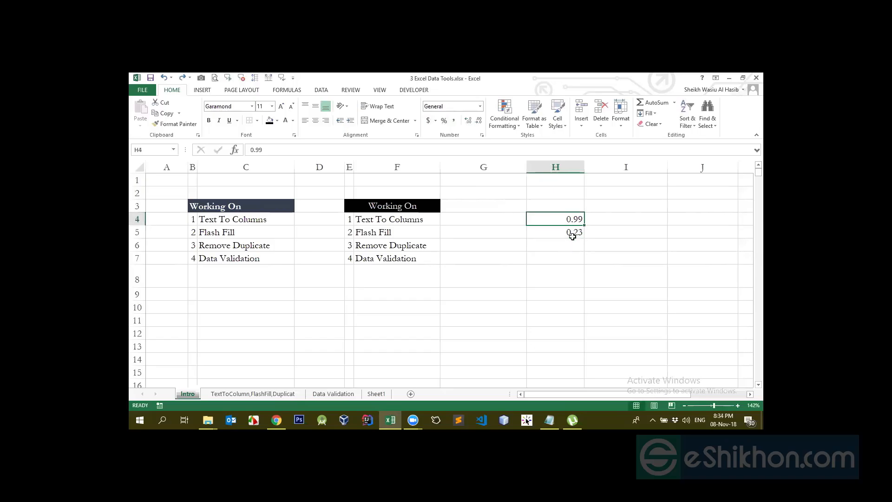
# - Enter 200 in H7 and apply the dollar Accounting number format to it
pyautogui.click(550, 254)
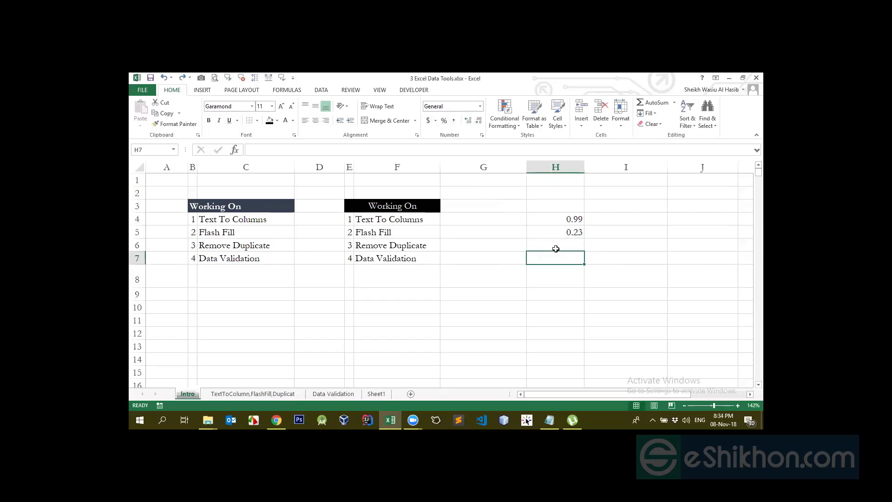
pyautogui.write('200')
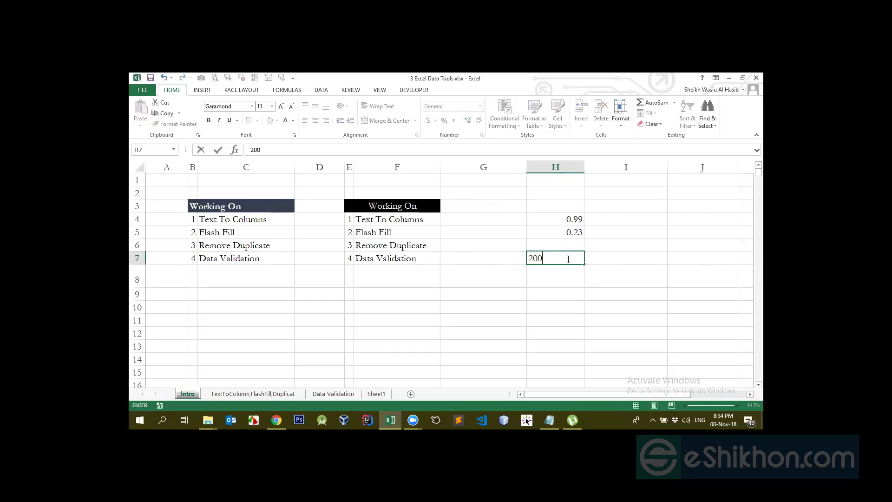
pyautogui.press('Return')
pyautogui.click(567, 258)
pyautogui.click(428, 121)
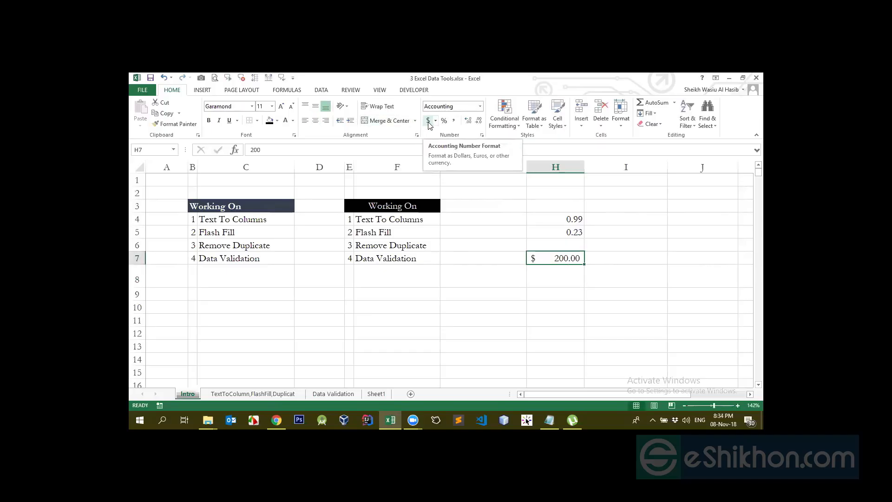
# - Switch H7's accounting currency to English (United Kingdom), back to English (United States), and again to English (United Kingdom)
pyautogui.click(435, 122)
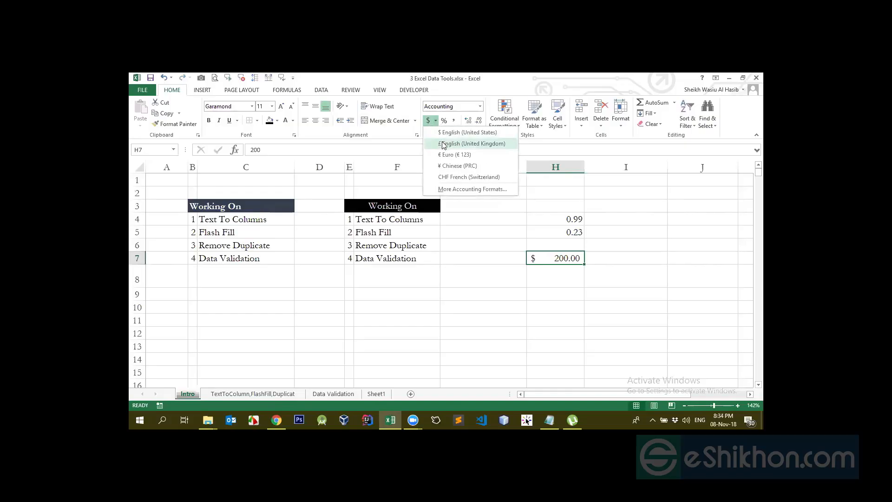
pyautogui.click(444, 143)
pyautogui.click(435, 121)
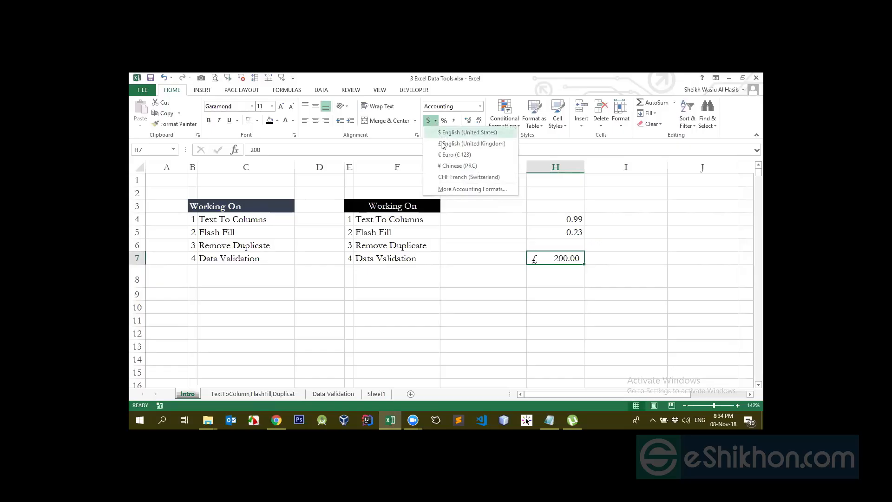
pyautogui.click(447, 133)
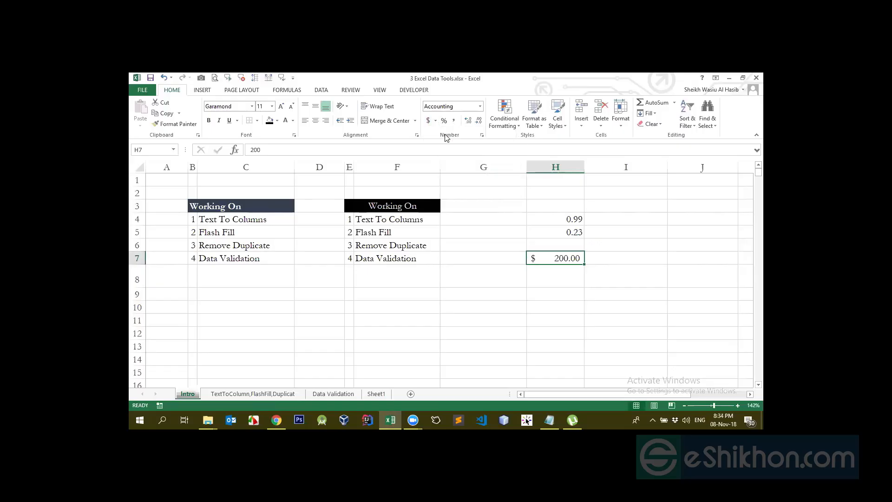
pyautogui.click(435, 121)
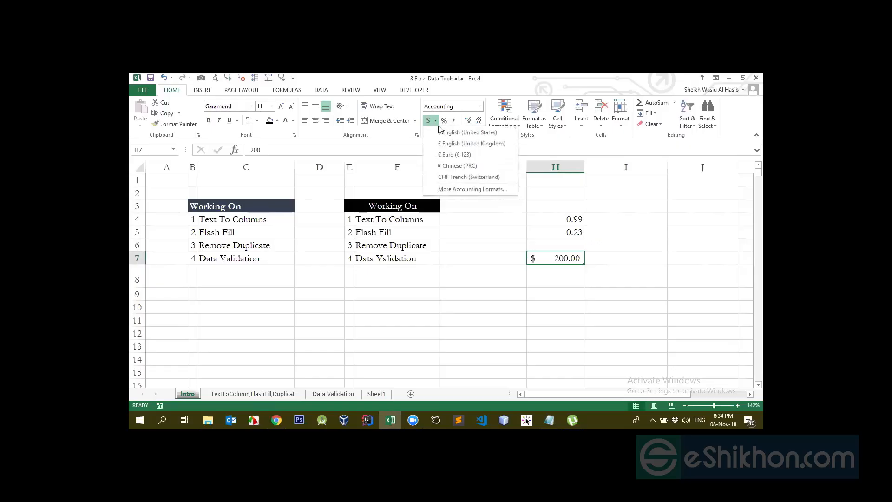
pyautogui.click(444, 143)
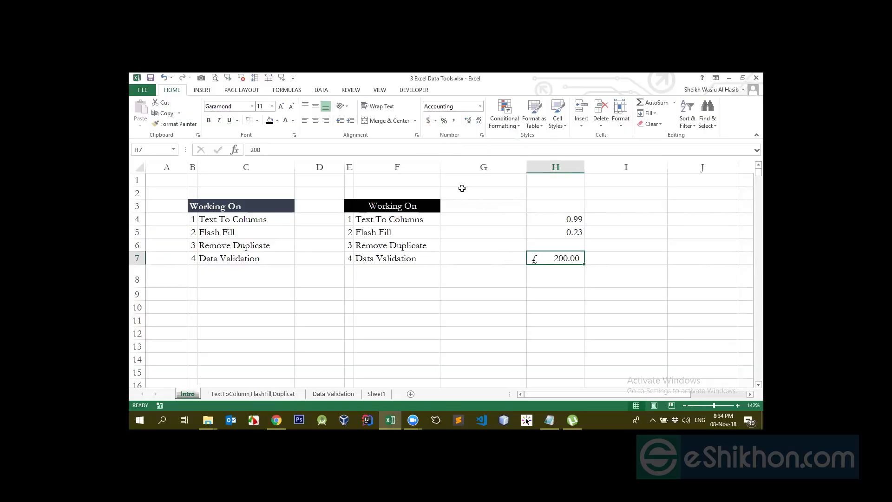
# - Set H7's accounting currency symbol to BDT through the additional accounting formats, and look over the preset currency list
pyautogui.click(435, 122)
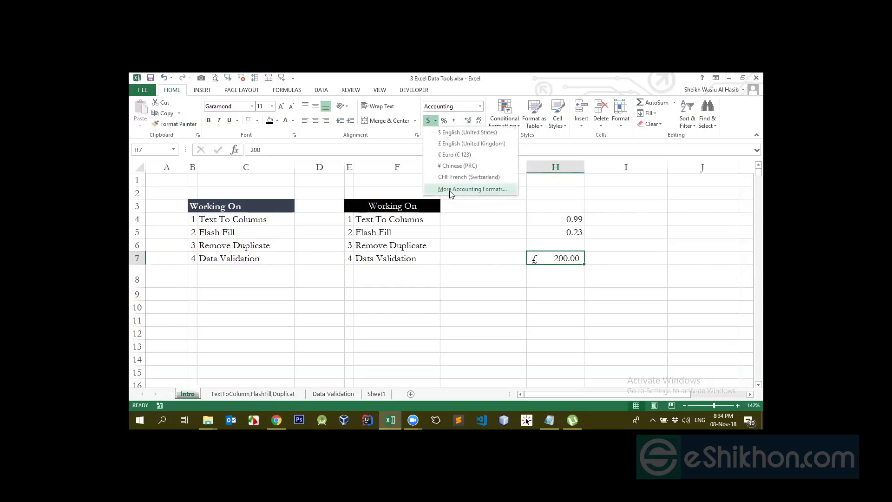
pyautogui.click(487, 189)
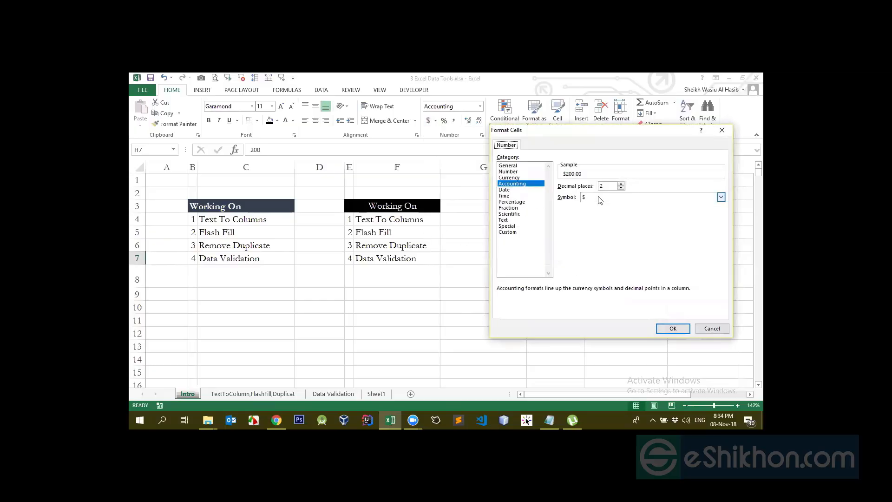
pyautogui.click(720, 196)
pyautogui.click(603, 197)
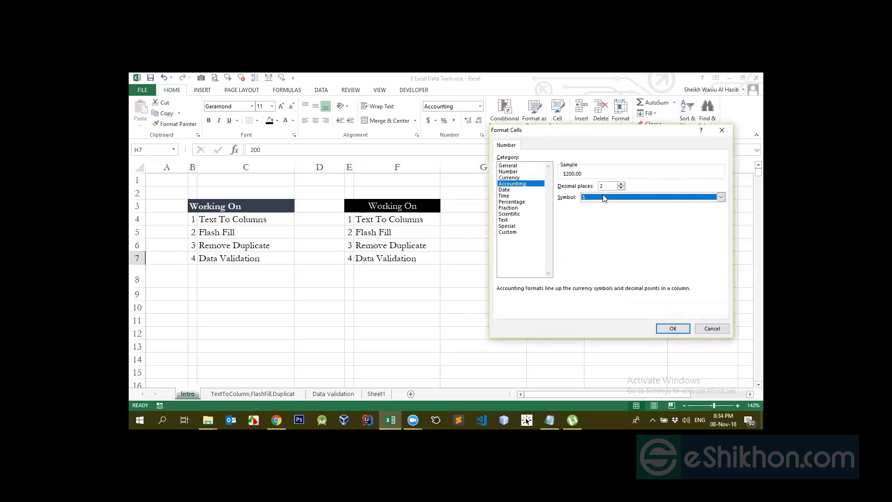
pyautogui.press('b')
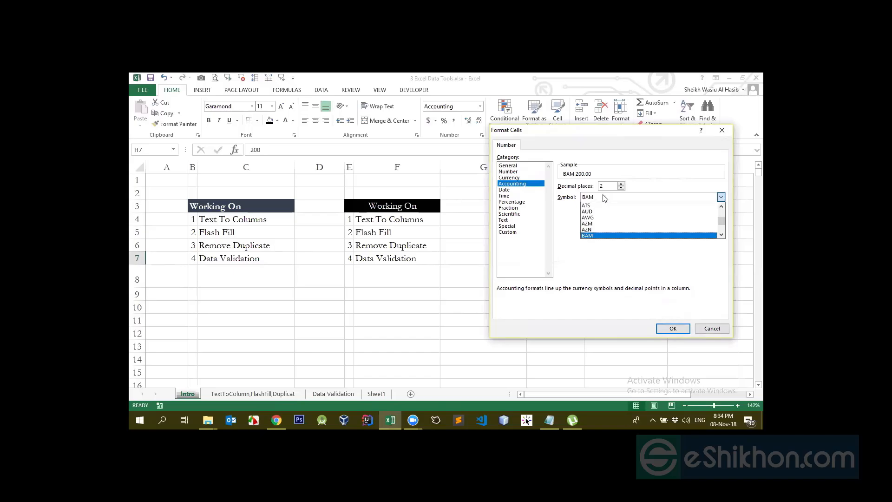
pyautogui.press('d')
pyautogui.press('t')
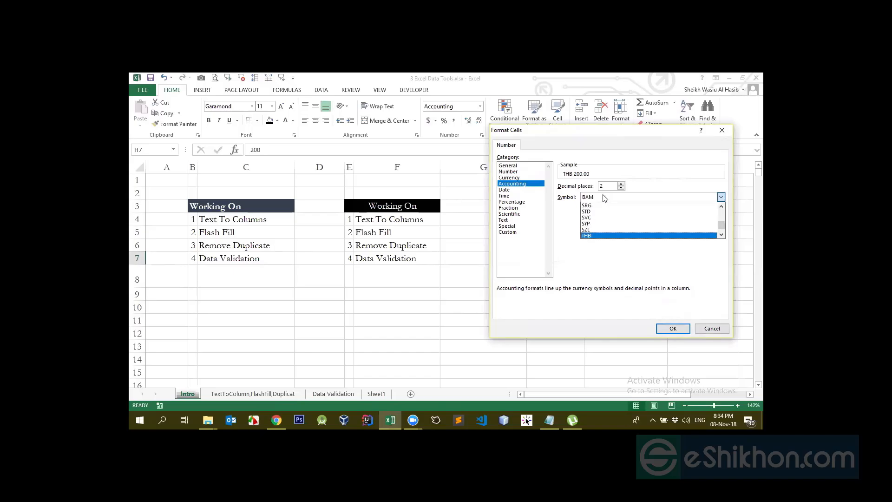
pyautogui.press('Down')
pyautogui.press('Return')
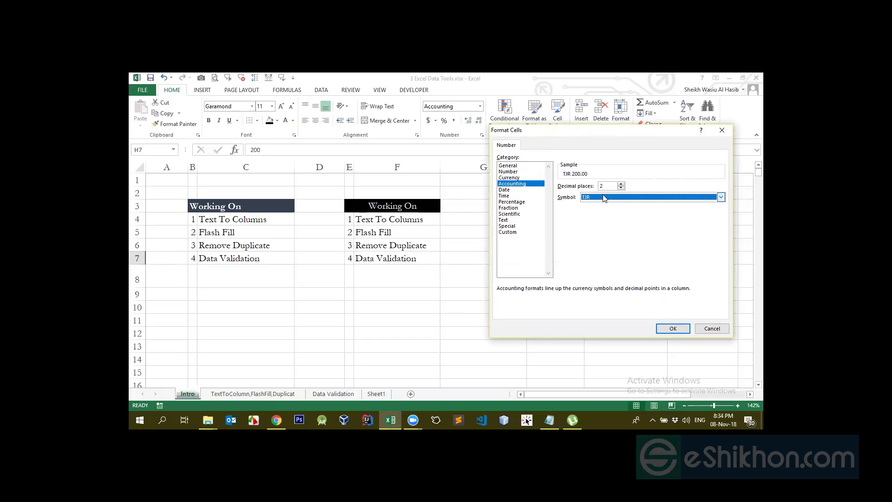
pyautogui.write('bdt')
pyautogui.press('Return')
pyautogui.click(671, 329)
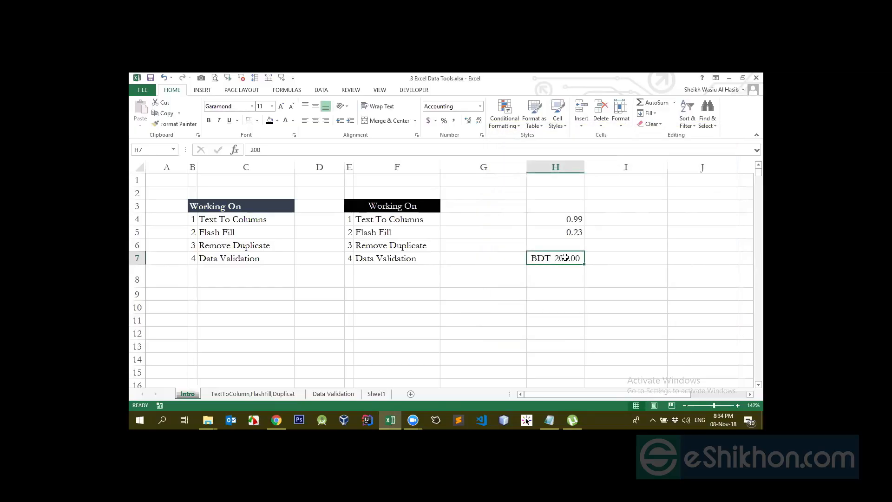
pyautogui.click(435, 121)
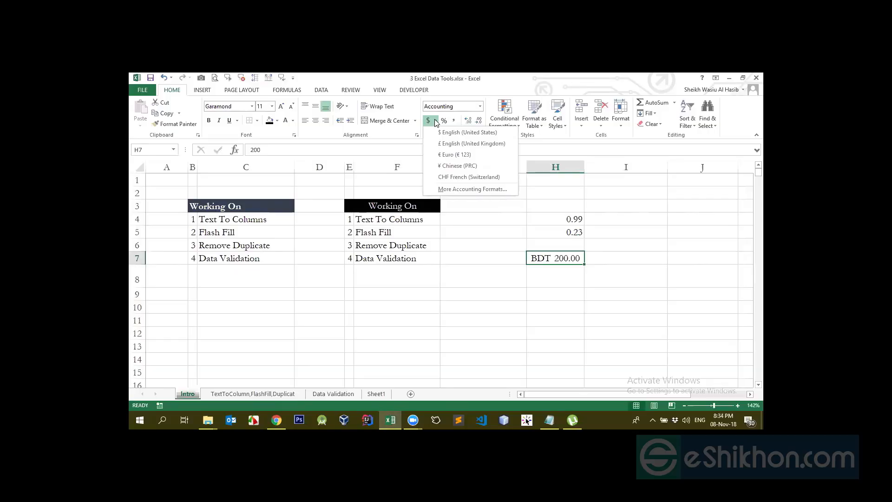
pyautogui.click(403, 200)
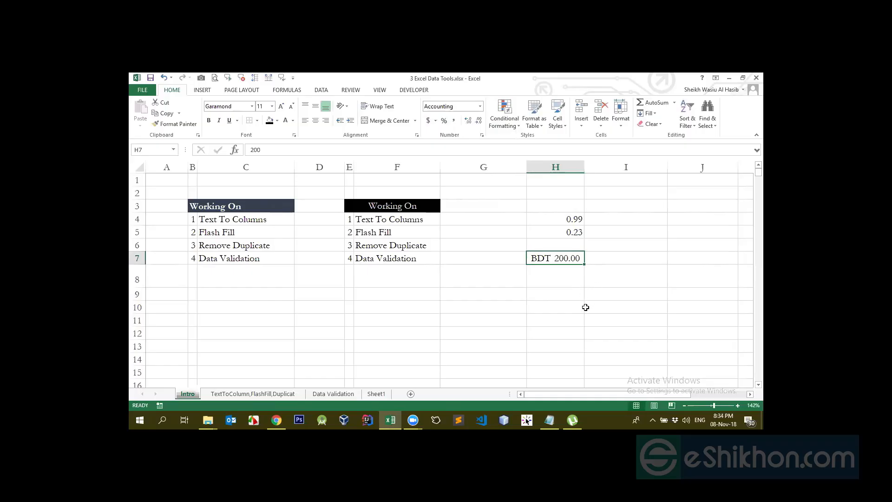
# - Clear H7, enter 200 in H8, and inspect H8's underlying value in the formula bar
pyautogui.click(564, 282)
pyautogui.write('200')
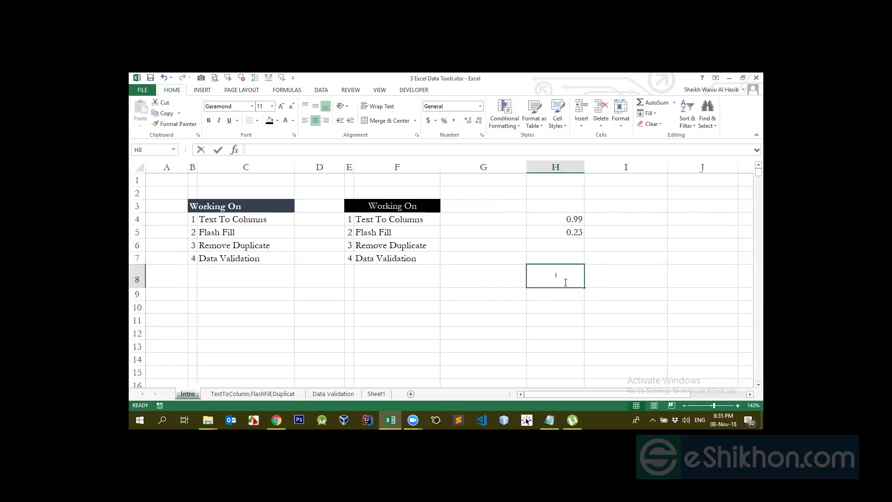
pyautogui.hotkey('ctrl', 'Return')
pyautogui.click(267, 150)
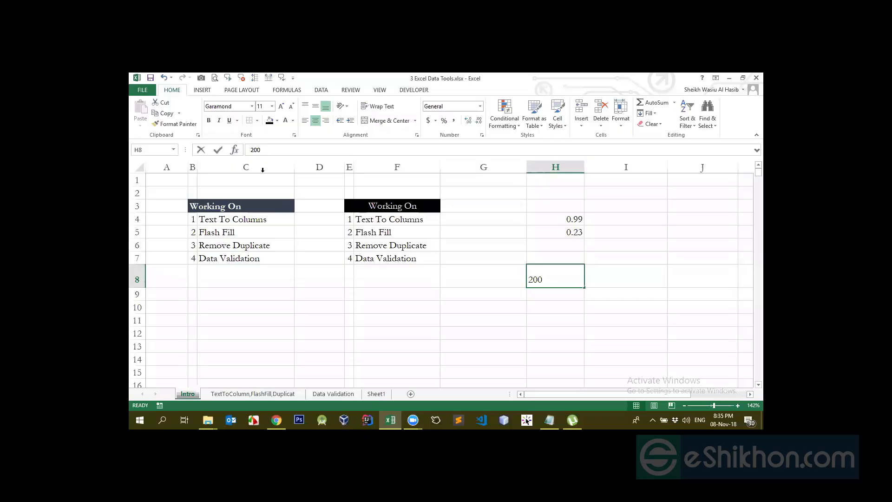
pyautogui.click(256, 149)
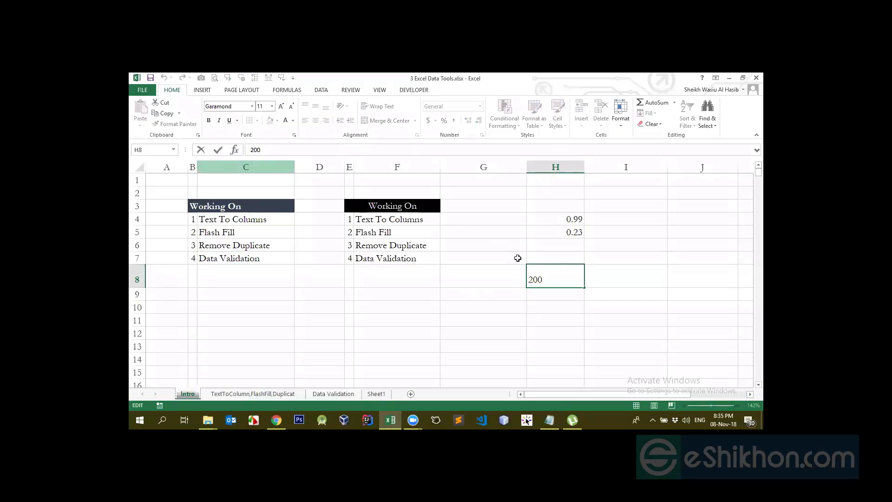
# - Apply the Percentage format to H8, and undo the change
pyautogui.click(558, 278)
pyautogui.click(444, 121)
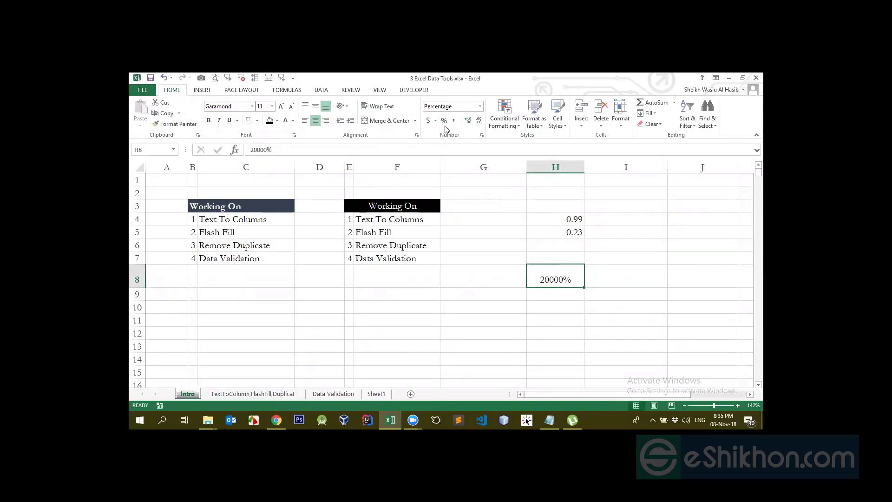
pyautogui.hotkey('ctrl', 'z')
# - Apply the Accounting format in dollars to H8, and inspect its underlying value in the cell and the formula bar
pyautogui.click(428, 122)
pyautogui.doubleClick(562, 279)
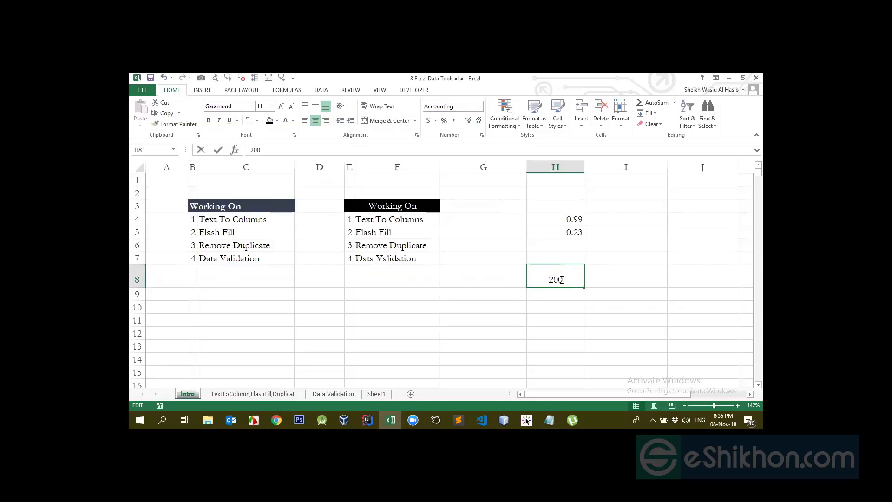
pyautogui.press('Return')
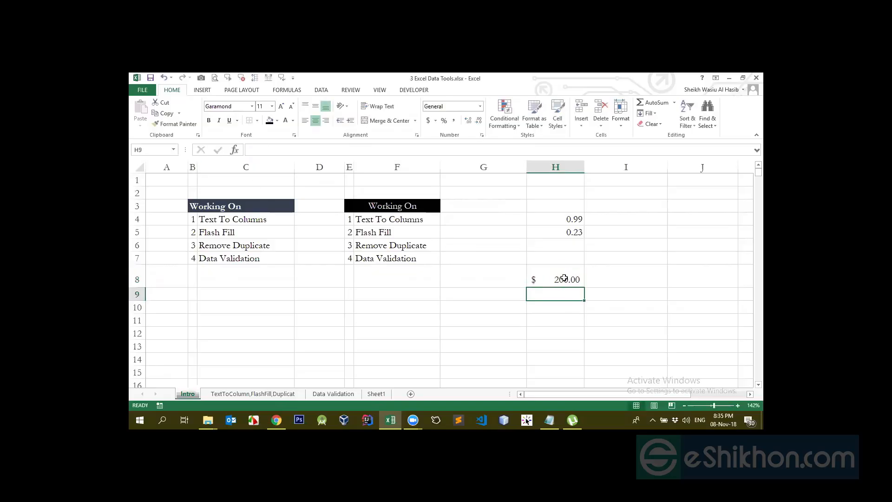
pyautogui.click(563, 279)
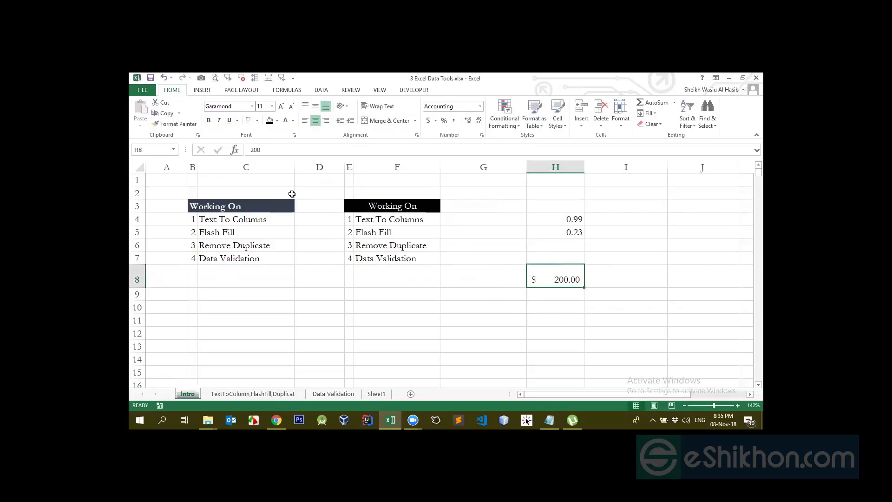
pyautogui.click(268, 146)
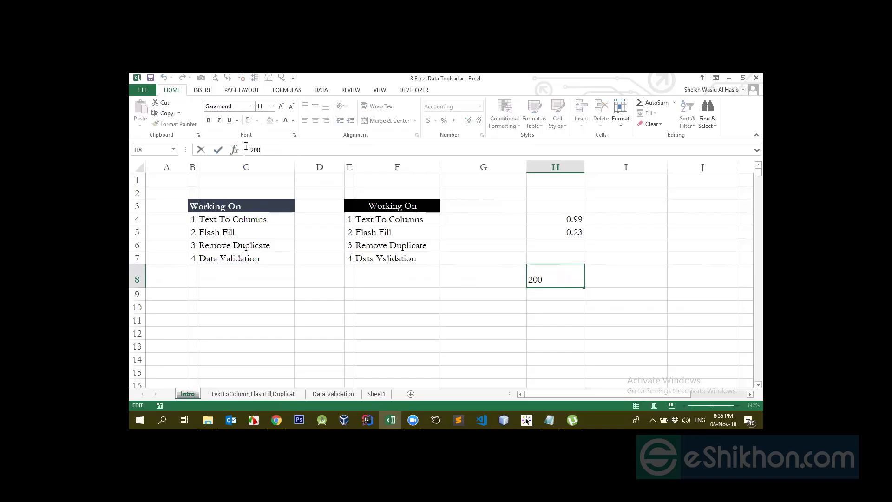
pyautogui.press('Return')
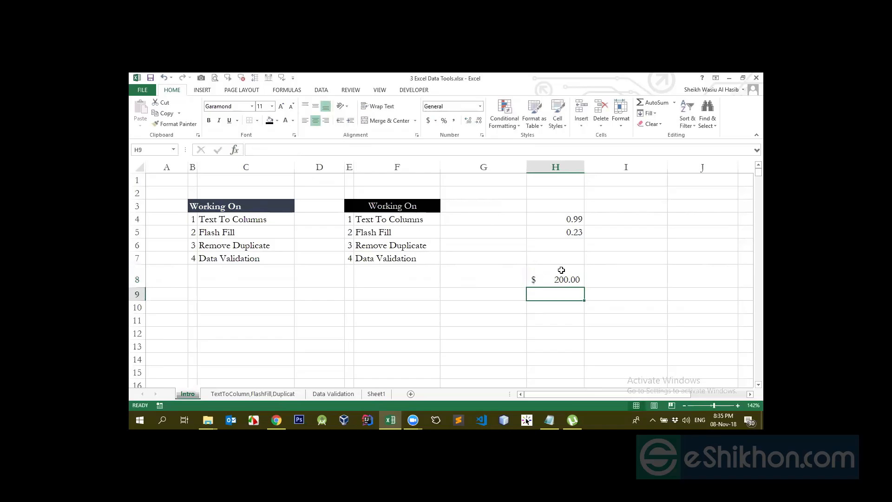
# - Set H8's accounting currency symbol to BDT through the additional accounting formats, and check the cell's underlying value in the formula bar
pyautogui.click(555, 277)
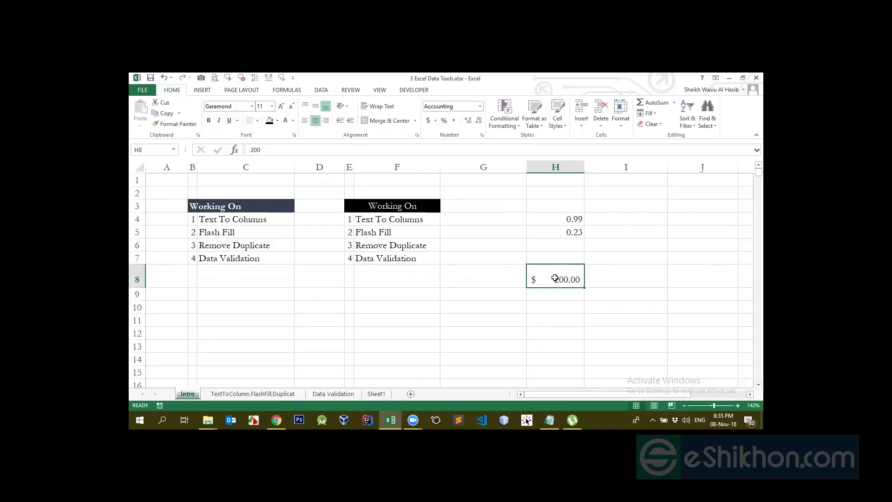
pyautogui.click(436, 120)
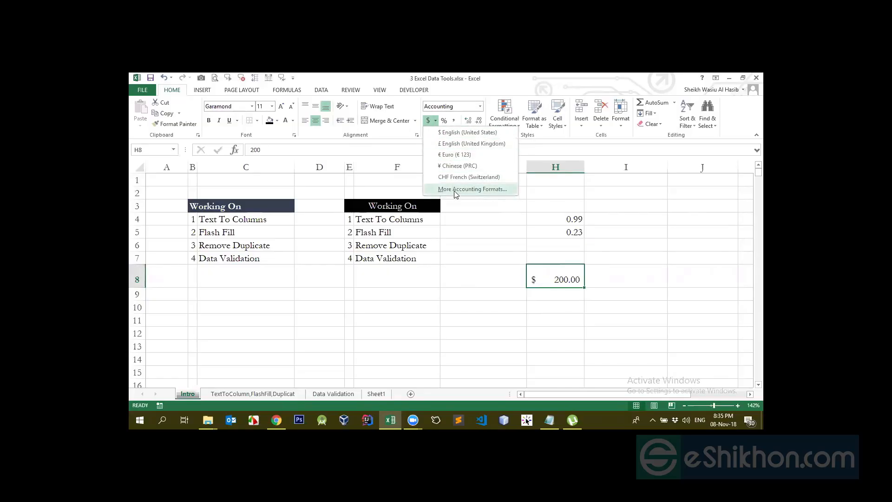
pyautogui.click(477, 191)
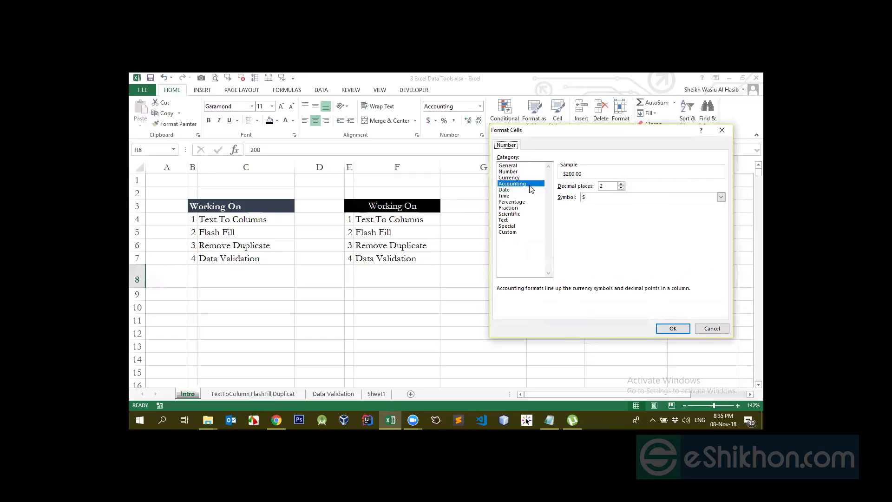
pyautogui.click(588, 200)
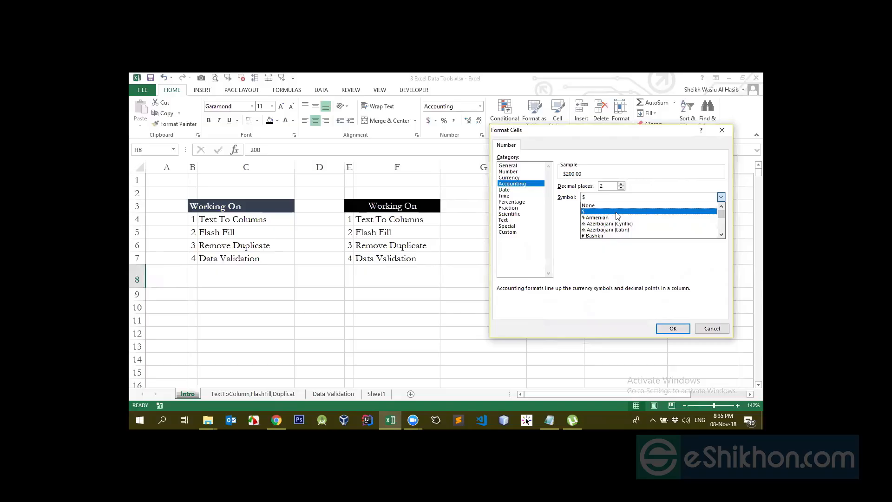
pyautogui.write('bdt')
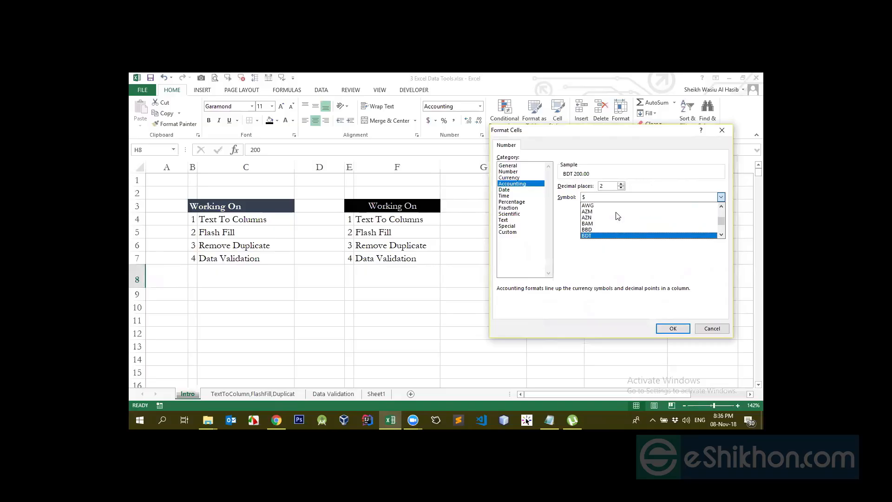
pyautogui.press('Down')
pyautogui.press('Up')
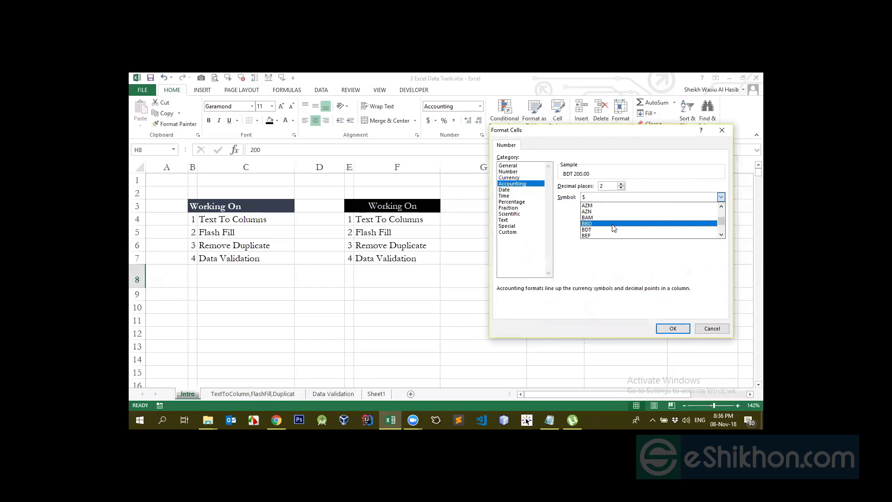
pyautogui.click(599, 231)
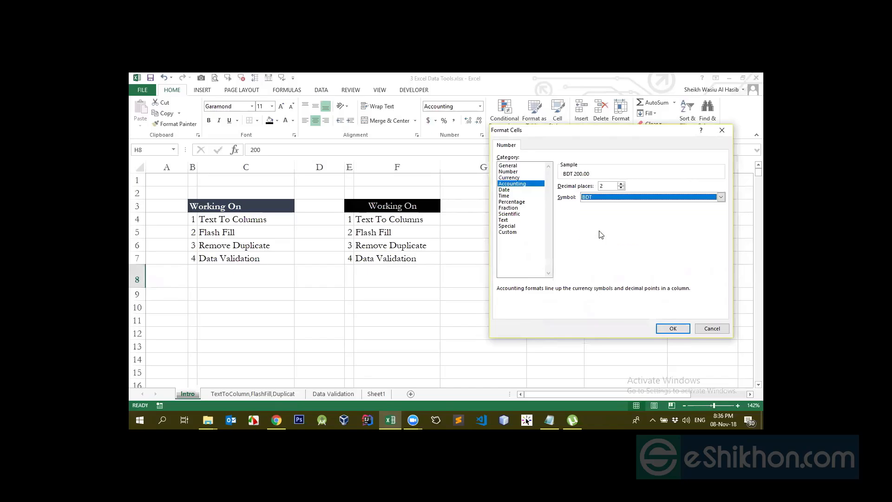
pyautogui.click(673, 328)
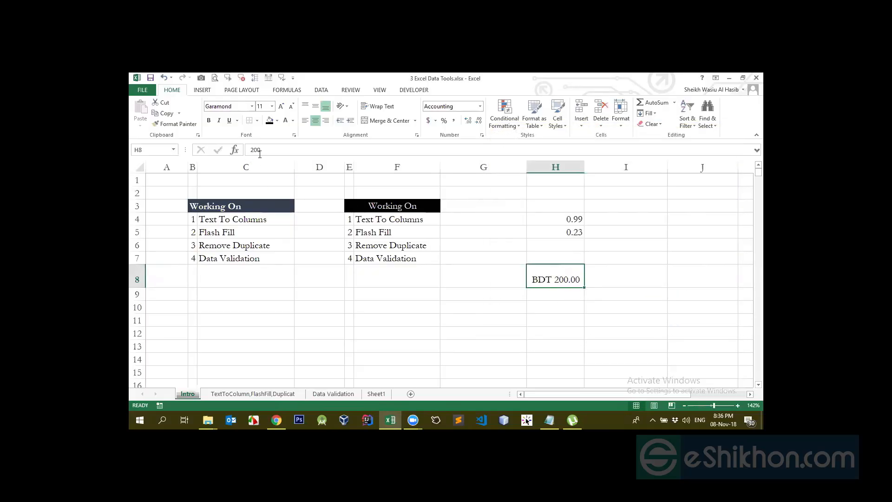
pyautogui.moveTo(283, 150); pyautogui.dragTo(244, 150)
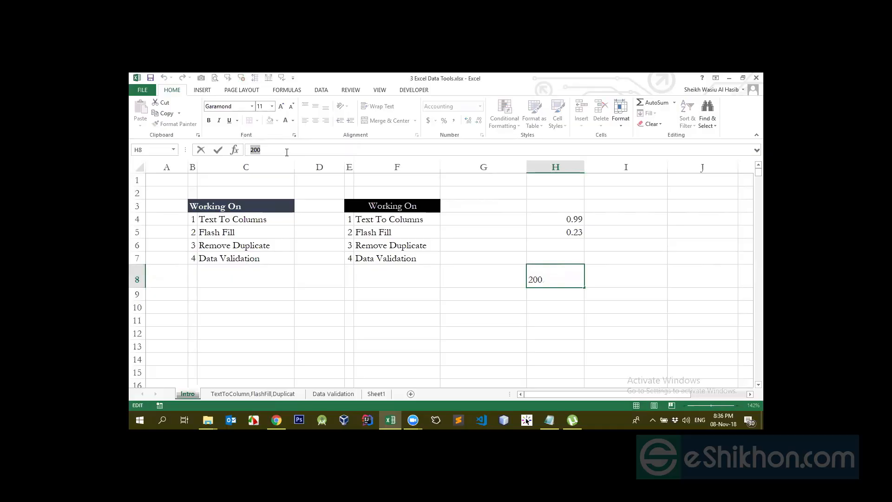
pyautogui.press('Return')
# - Increase H8 to four decimal places and autofit the width of column H
pyautogui.click(546, 276)
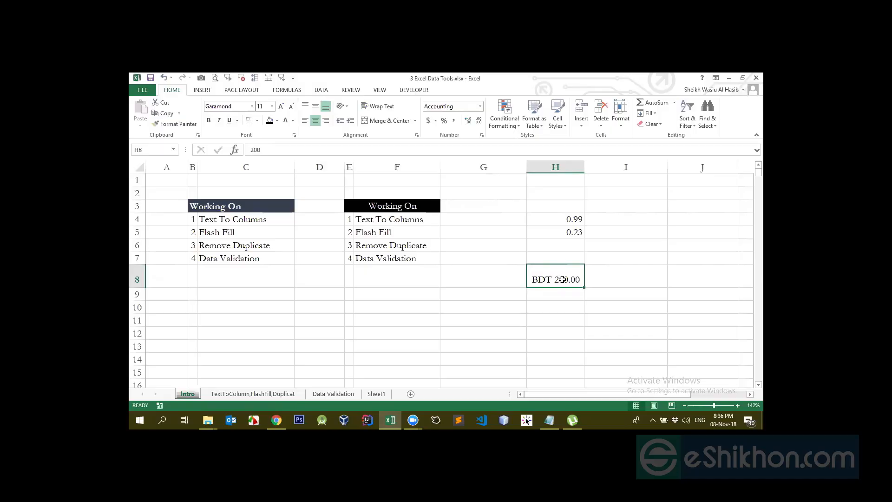
pyautogui.click(468, 122)
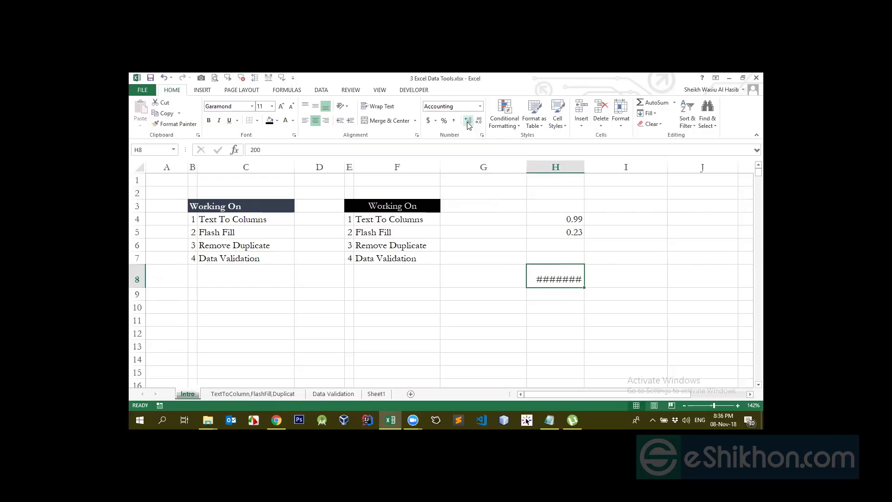
pyautogui.doubleClick(584, 166)
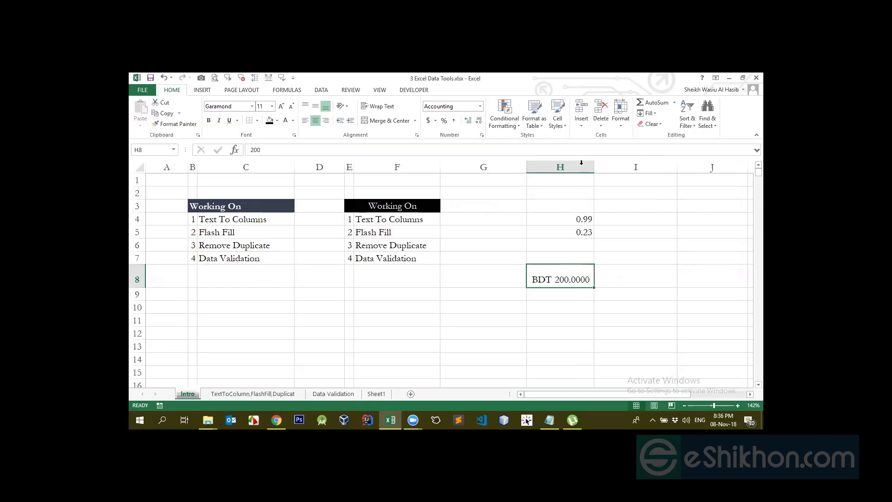
# - Decrease H8's decimal places four times, and undo the last two decreases
pyautogui.click(479, 124)
pyautogui.click(479, 125)
pyautogui.click(479, 124)
pyautogui.click(479, 124)
pyautogui.hotkey('ctrl', 'z')
pyautogui.hotkey('ctrl', 'z')
# - Set H8 to the Accounting format with the $ symbol and 0 decimal places through the additional accounting formats
pyautogui.click(435, 121)
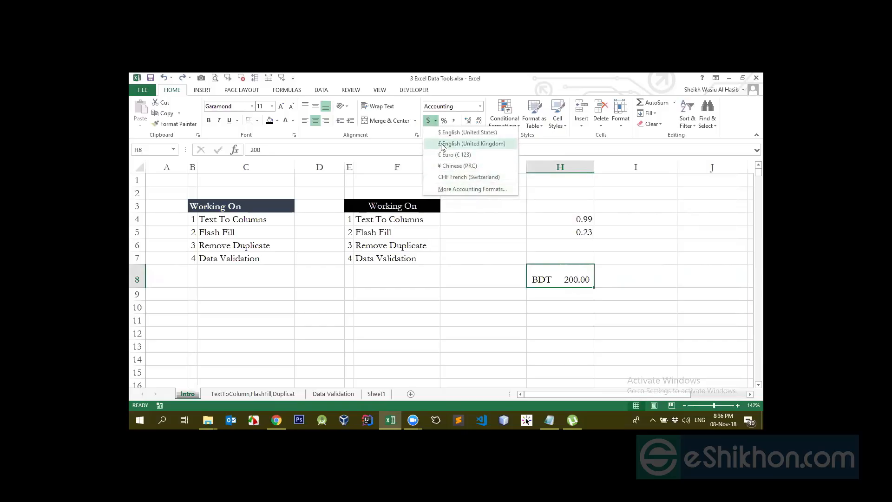
pyautogui.click(445, 189)
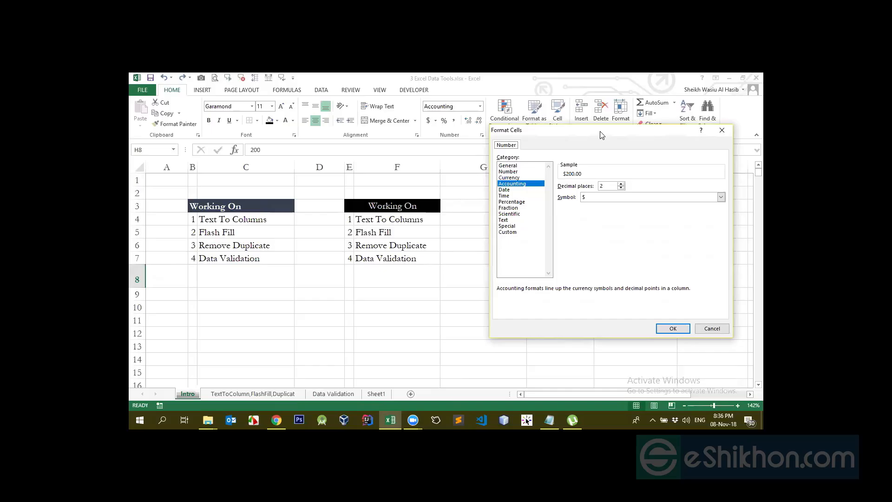
pyautogui.moveTo(602, 135); pyautogui.dragTo(299, 168)
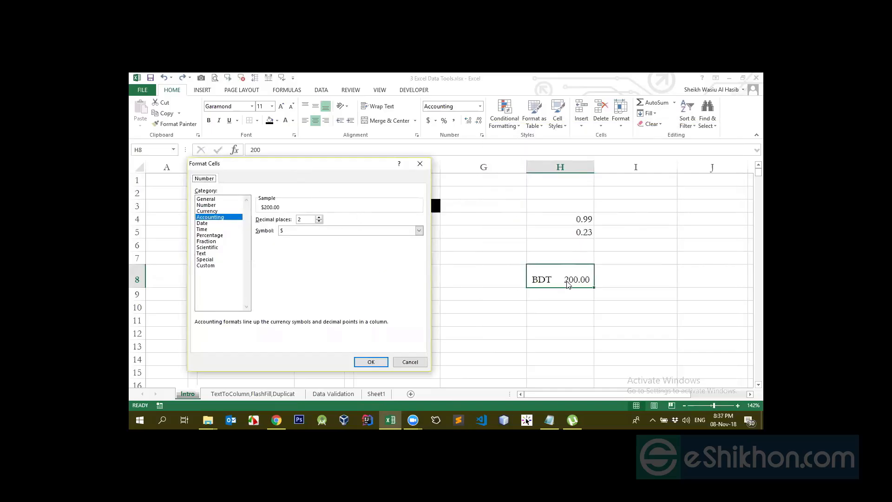
pyautogui.doubleClick(319, 222)
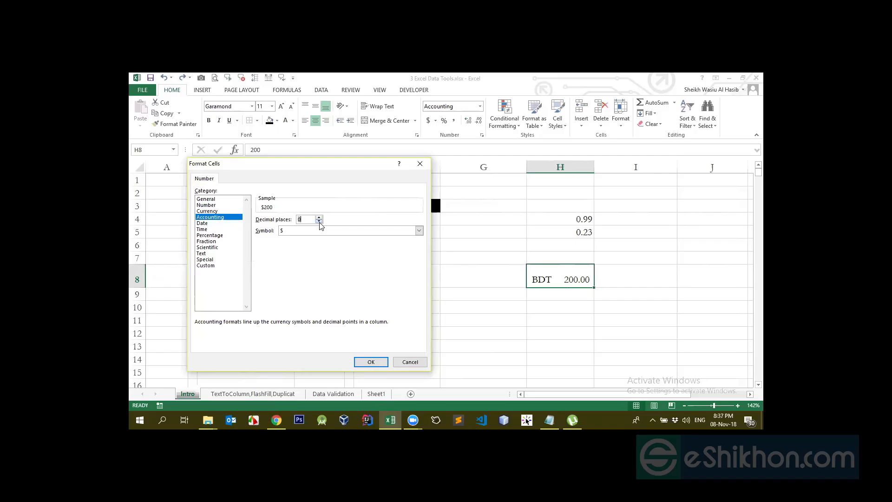
pyautogui.click(371, 363)
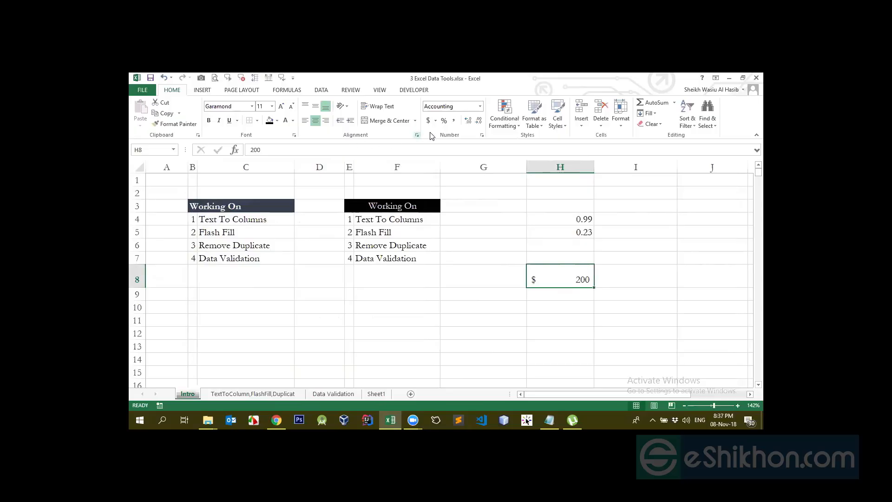
# - Set H8's accounting format to the BDT symbol with 0 decimal places through the additional accounting formats
pyautogui.click(435, 120)
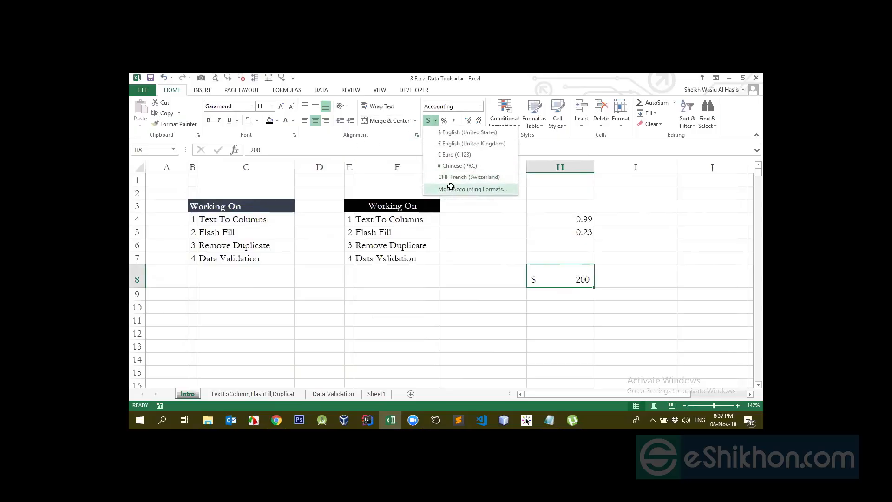
pyautogui.click(453, 191)
pyautogui.click(292, 231)
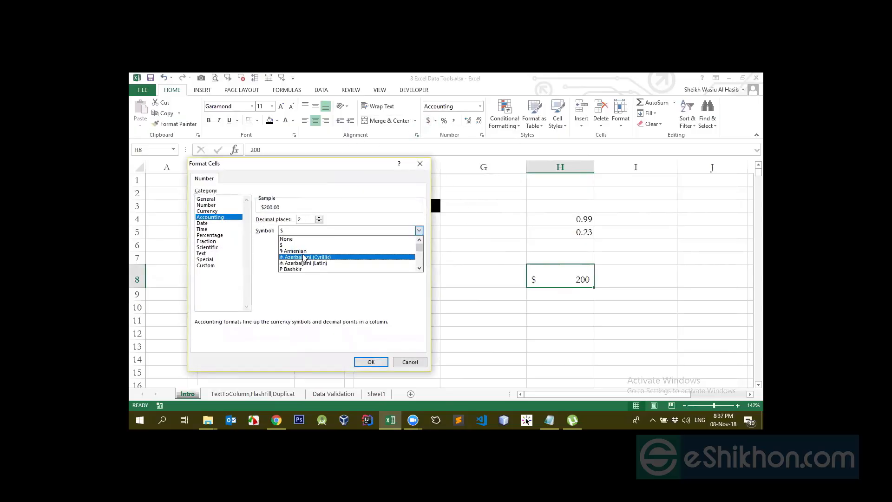
pyautogui.write('bt')
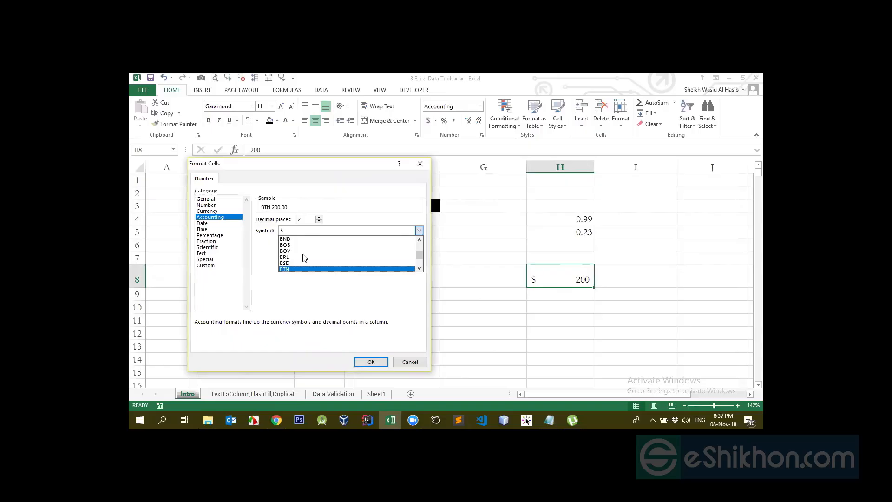
pyautogui.write('n')
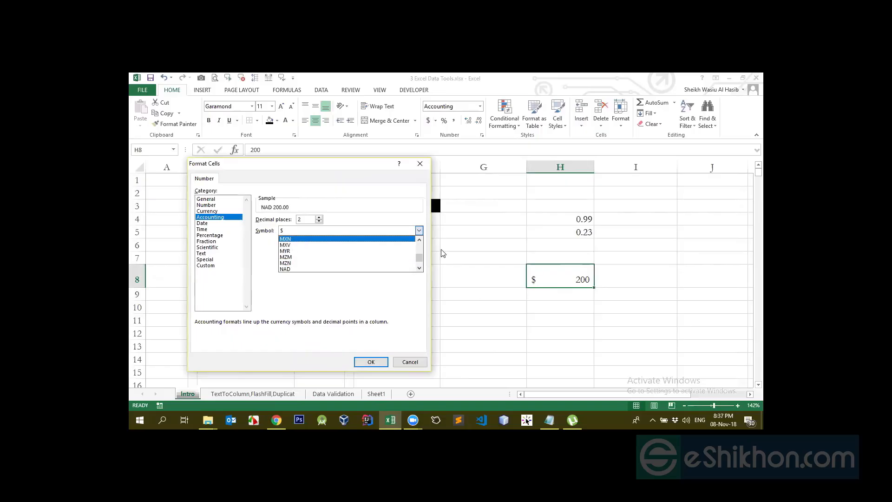
pyautogui.moveTo(418, 257); pyautogui.dragTo(418, 241)
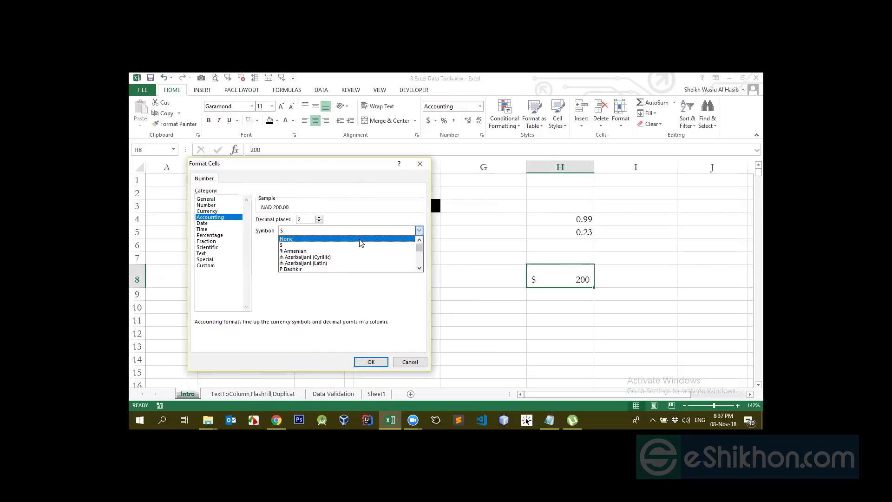
pyautogui.write('bs')
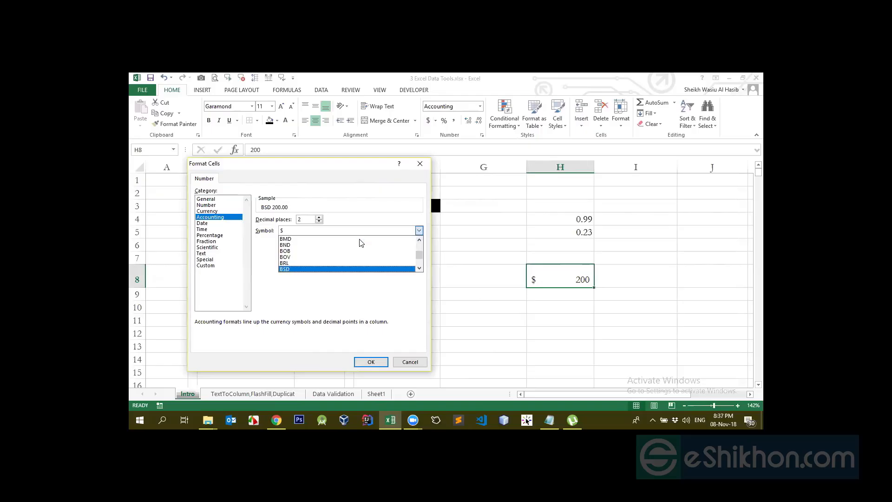
pyautogui.scroll(15, 361, 242)
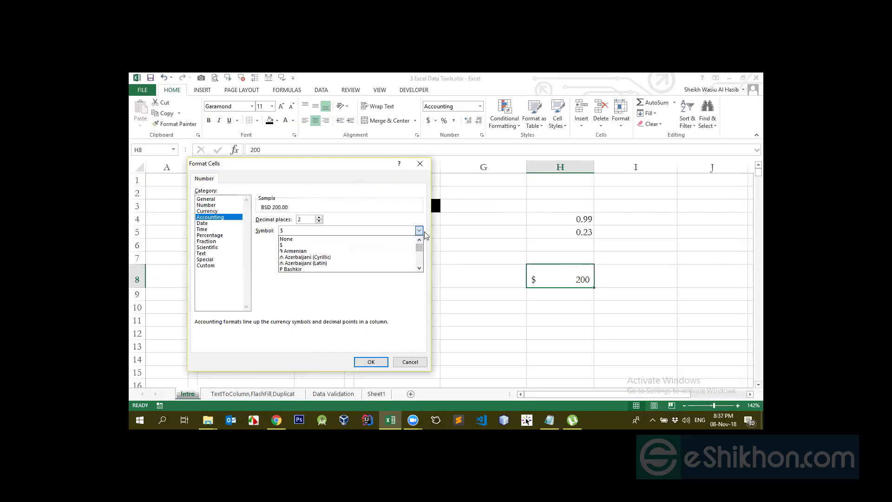
pyautogui.write('d')
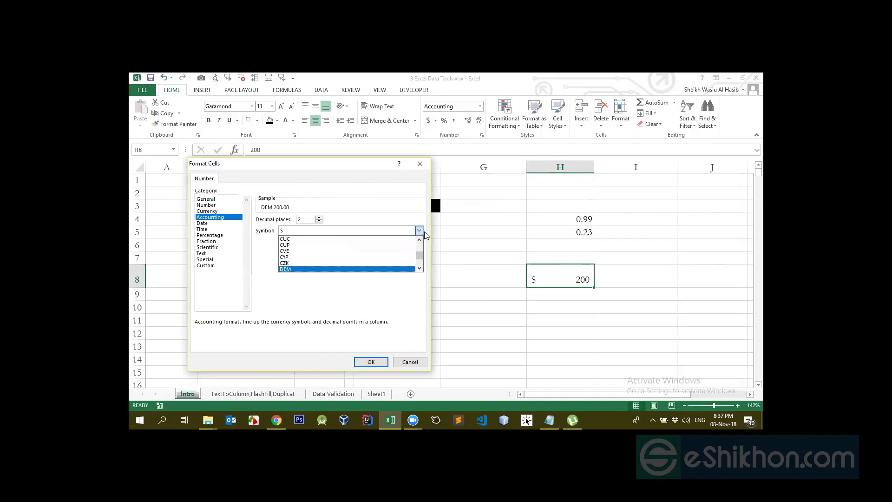
pyautogui.moveTo(420, 253); pyautogui.dragTo(421, 237)
pyautogui.write('bd')
pyautogui.press('Return')
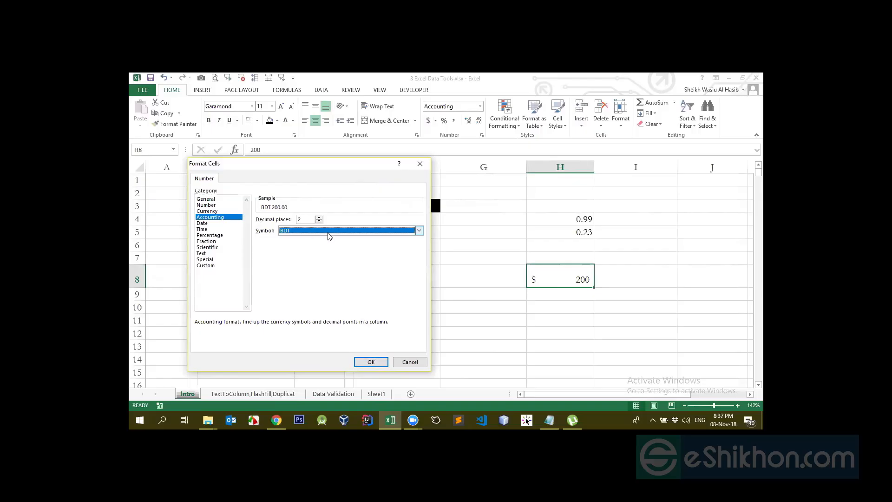
pyautogui.click(320, 221)
pyautogui.click(365, 362)
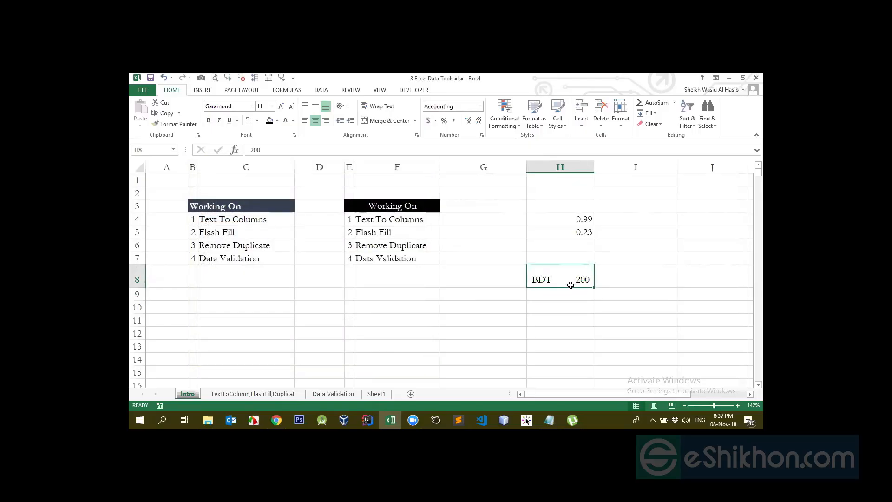
# - Enter 200 in H9, and replace it with 50
pyautogui.click(575, 307)
pyautogui.click(578, 276)
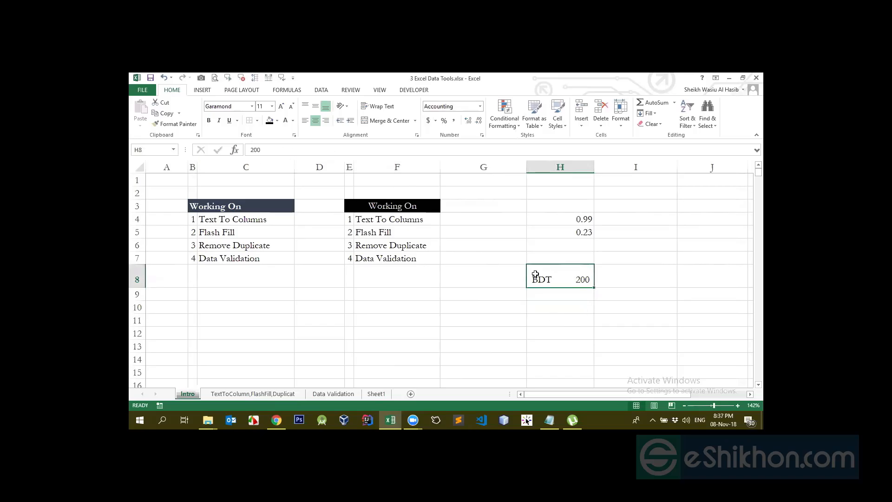
pyautogui.click(575, 297)
pyautogui.write('200')
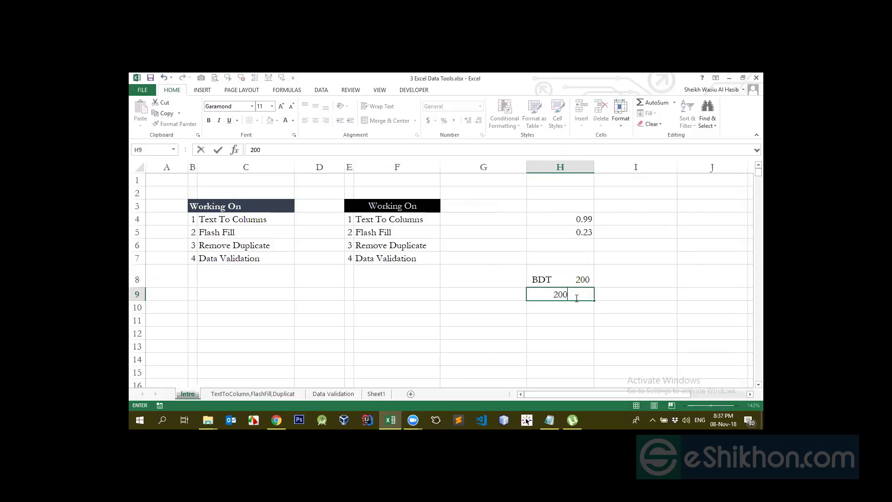
pyautogui.press('Return')
pyautogui.click(575, 298)
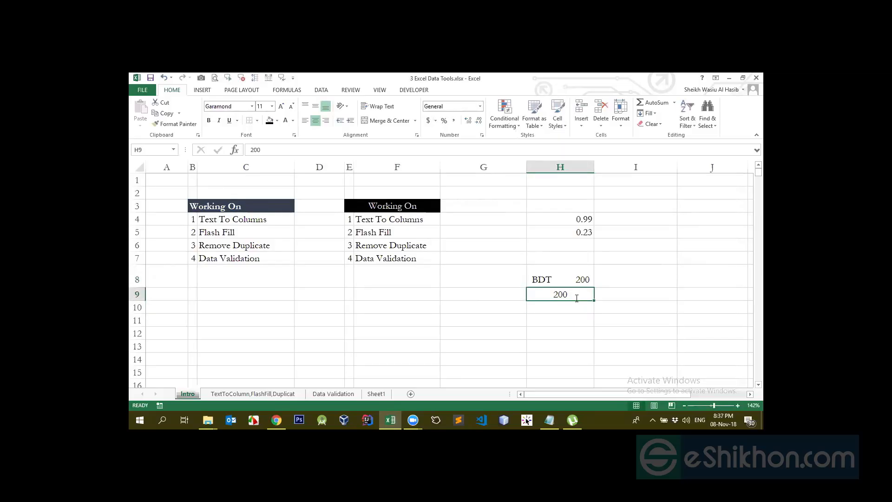
pyautogui.write('50')
pyautogui.press('Return')
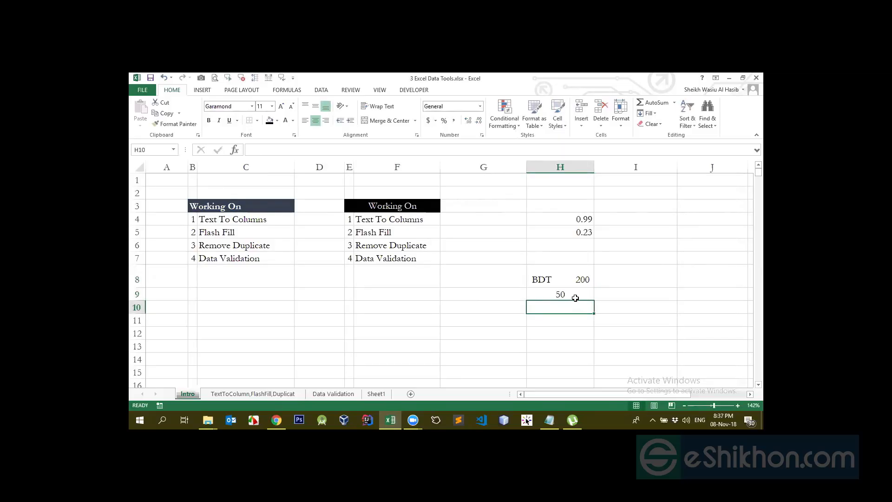
# - Use AutoSum in H10 to total H8:H9
pyautogui.hotkey('alt', '=')
pyautogui.press('Return')
pyautogui.press('Up')
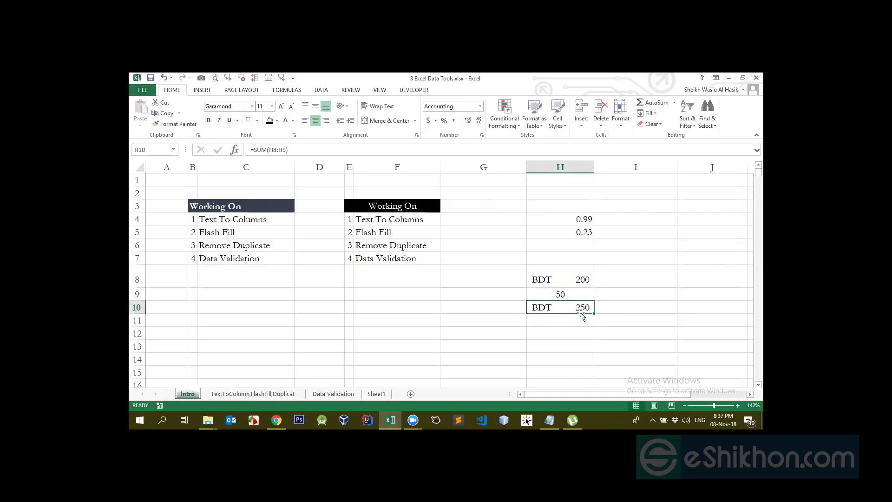
# - Compare the stored contents of H8, H9 and H10 with their displayed currency formatting
pyautogui.click(579, 275)
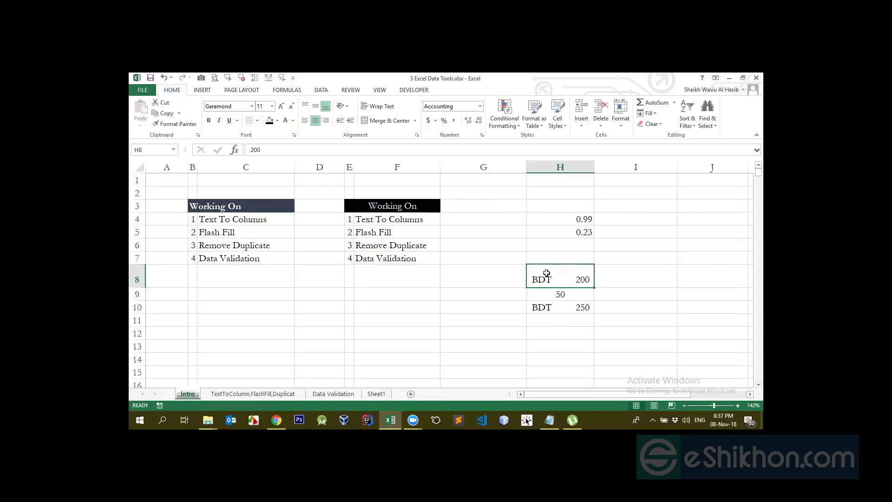
pyautogui.click(559, 306)
pyautogui.click(560, 292)
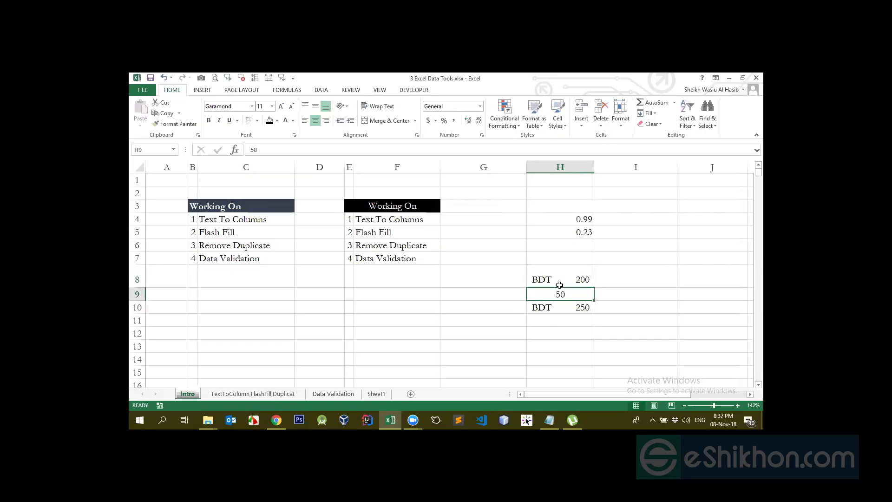
pyautogui.click(563, 280)
pyautogui.doubleClick(558, 277)
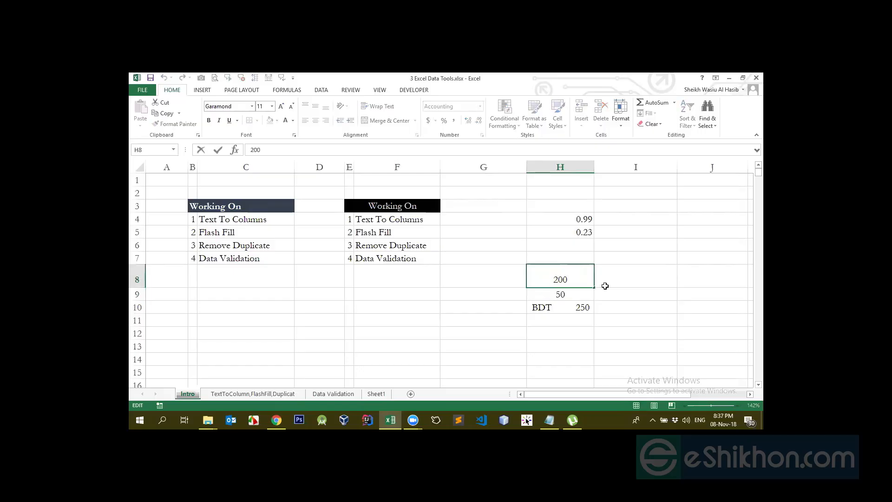
pyautogui.click(587, 303)
pyautogui.click(582, 281)
# - Enter the formula =N(H8) in I8, and clear the cell
pyautogui.click(623, 281)
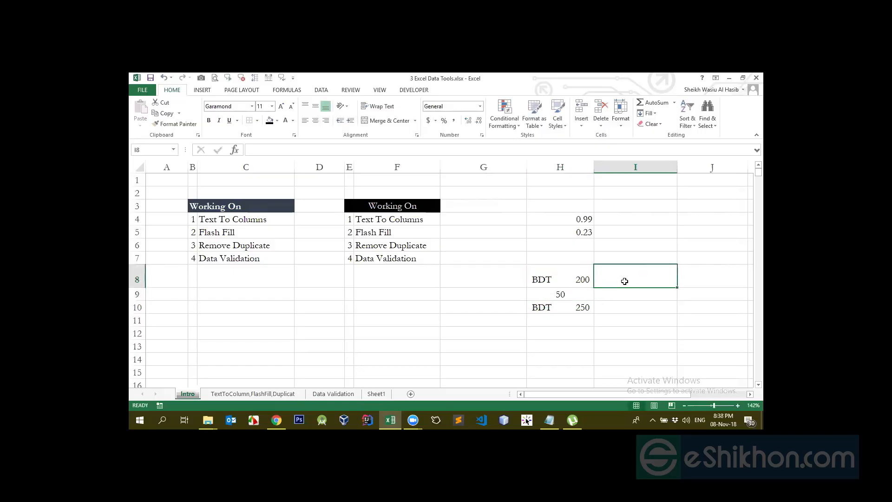
pyautogui.write('=N')
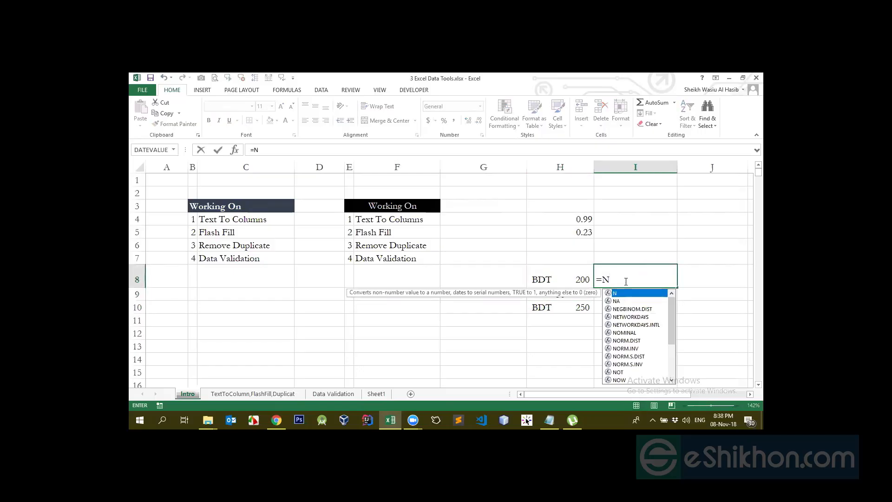
pyautogui.write('(')
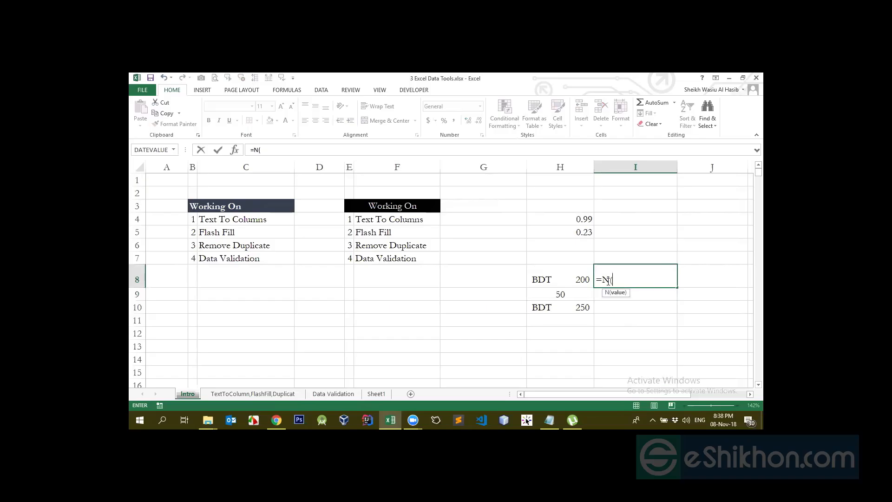
pyautogui.click(567, 279)
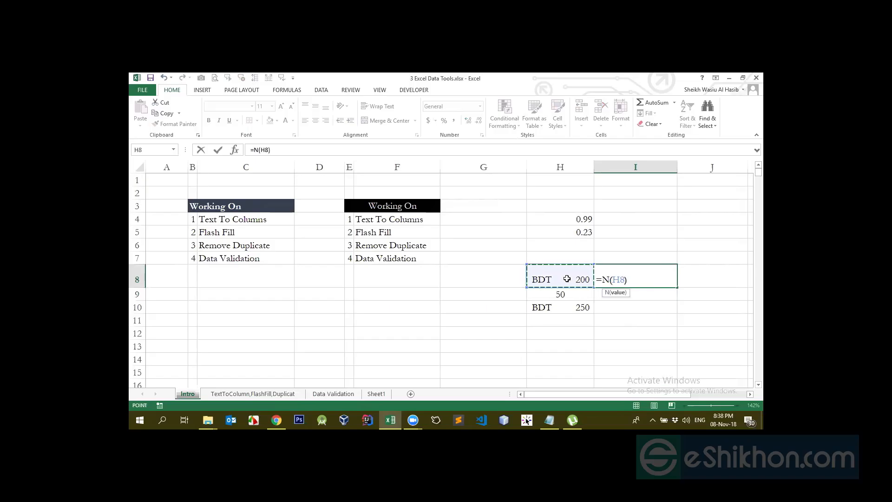
pyautogui.hotkey('ctrl', 'Return')
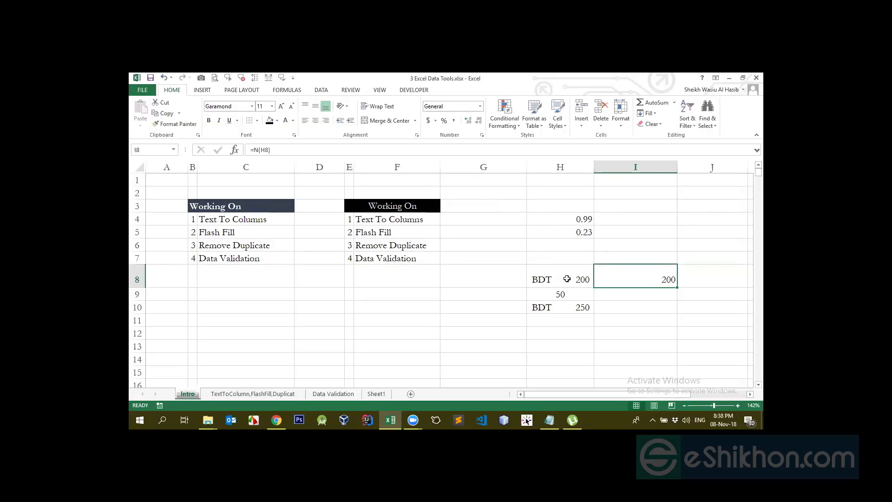
pyautogui.press('Delete')
pyautogui.click(567, 279)
pyautogui.hotkey('shift', 'Down')
pyautogui.hotkey('shift', 'Down')
pyautogui.hotkey('shift', 'Down')
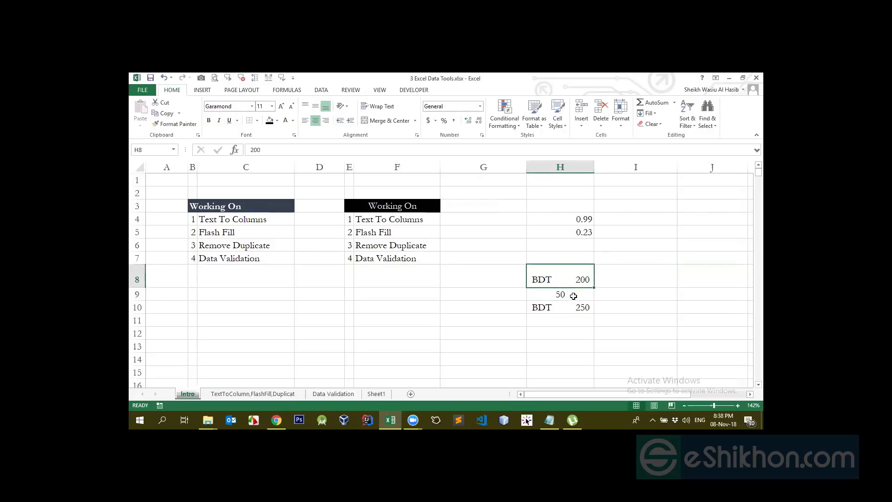
pyautogui.moveTo(581, 223); pyautogui.dragTo(576, 307)
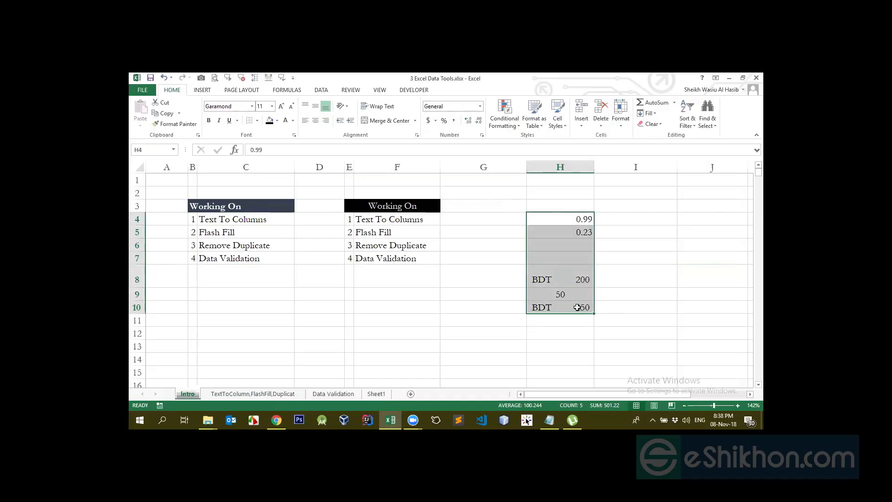
pyautogui.click(576, 307)
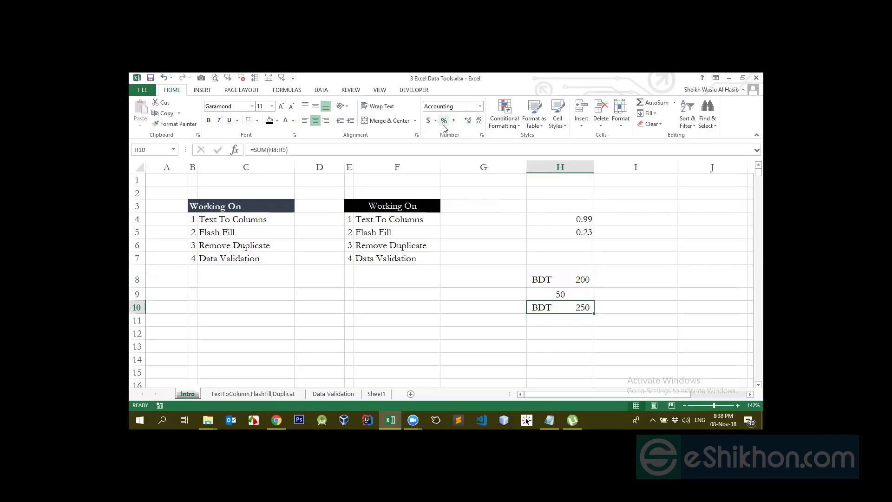
pyautogui.click(562, 256)
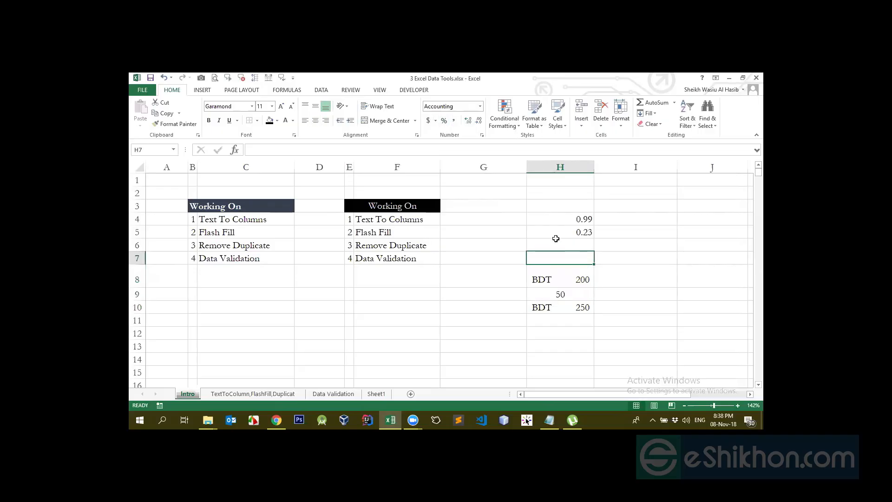
# - Enter 200000 in H6 with Comma Style, and clear the cell's value
pyautogui.click(556, 241)
pyautogui.write('200000')
pyautogui.press('Return')
pyautogui.click(554, 245)
pyautogui.click(454, 120)
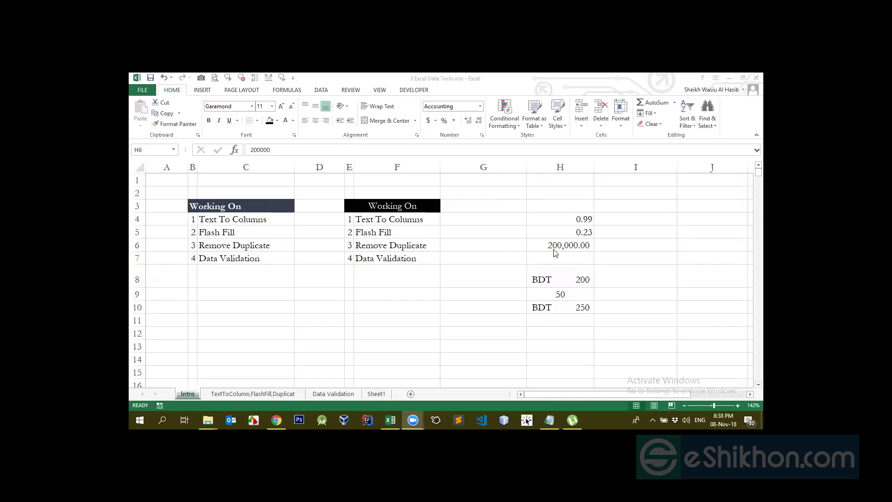
pyautogui.press('Delete')
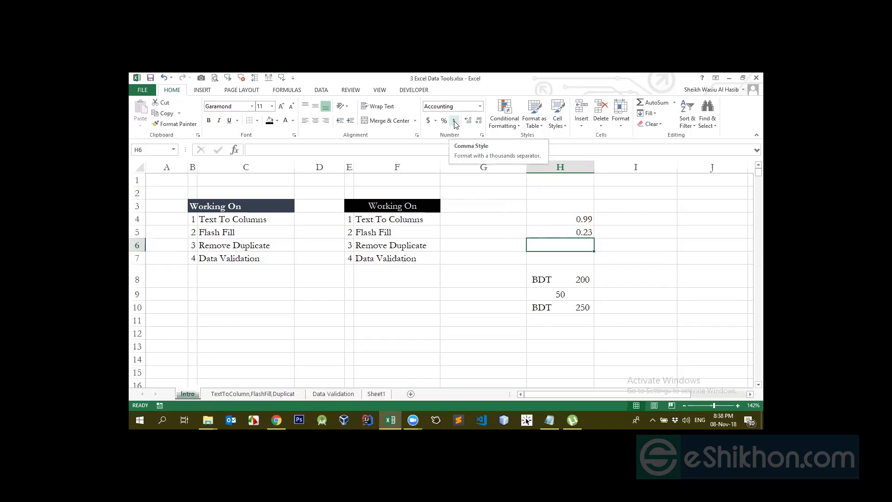
# - Enter 1000 in H6, and reduce its format to no decimal places
pyautogui.write('100')
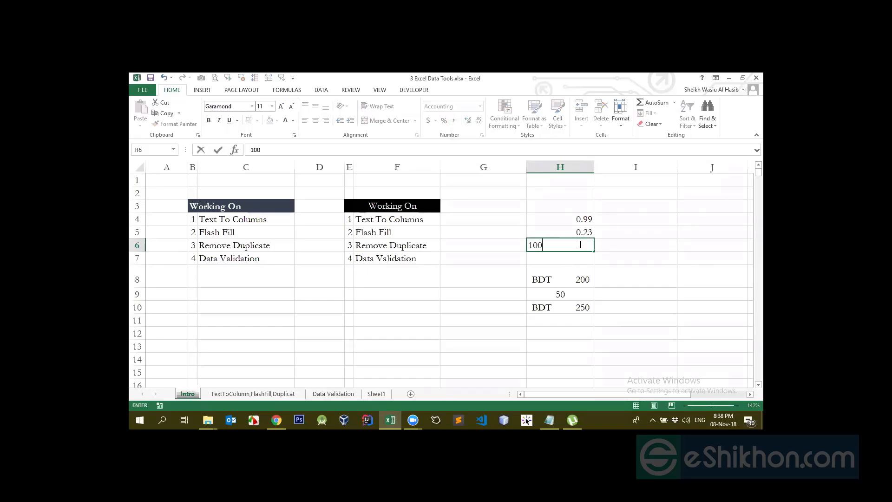
pyautogui.write('0')
pyautogui.press('Return')
pyautogui.click(582, 242)
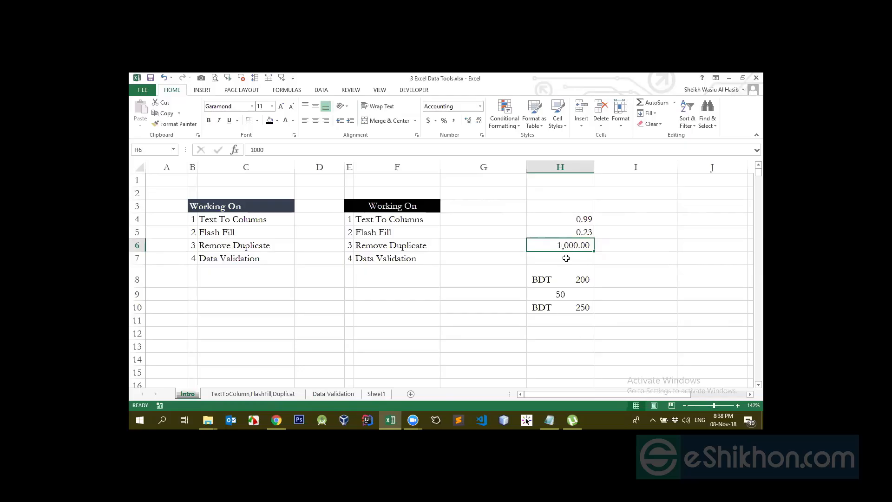
pyautogui.click(479, 120)
pyautogui.click(479, 121)
# - Replace the value in H6 with 1000000
pyautogui.write('1000000')
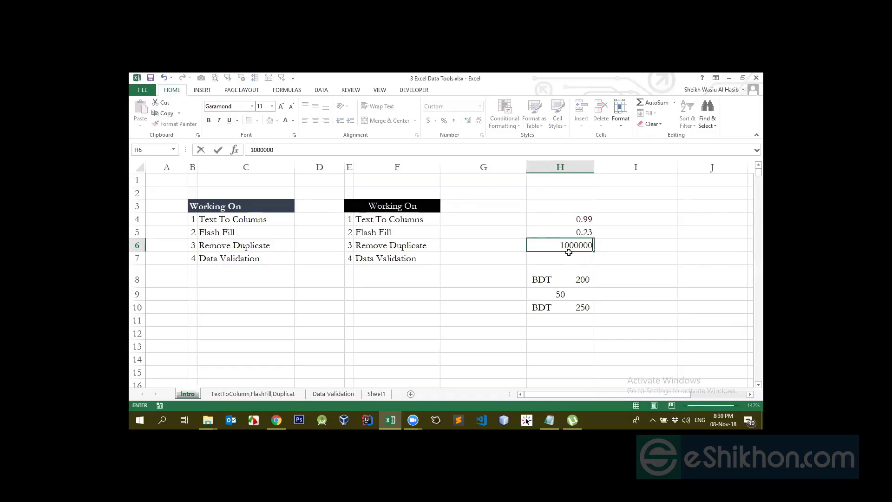
pyautogui.press('Return')
pyautogui.press('Up')
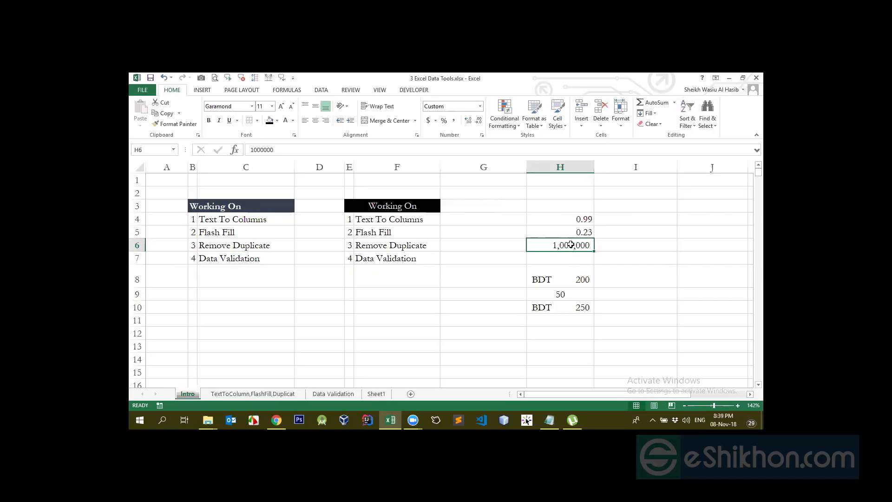
# - Dismiss the mail notification, and apply Comma Style to H6 with no decimal places
pyautogui.click(744, 319)
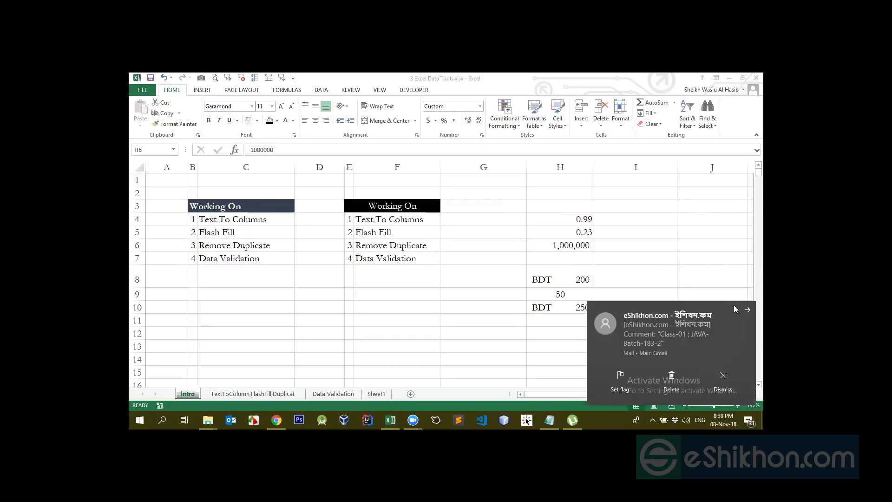
pyautogui.click(747, 309)
pyautogui.click(579, 249)
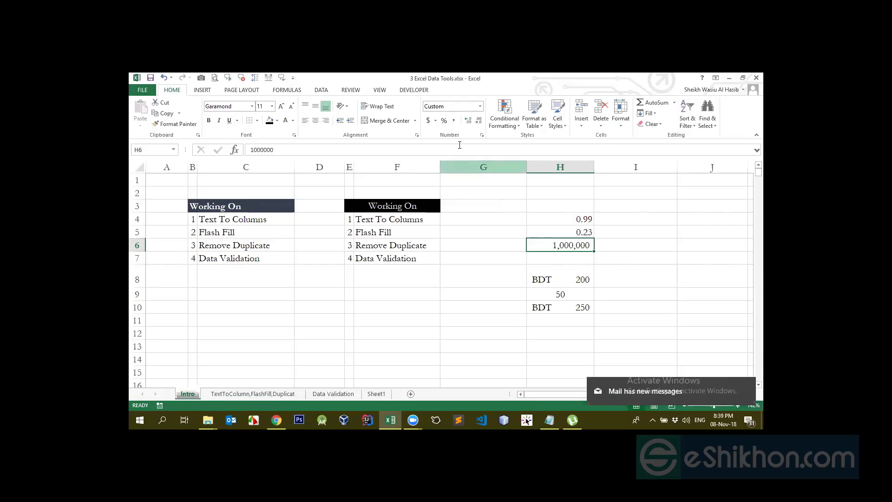
pyautogui.click(454, 121)
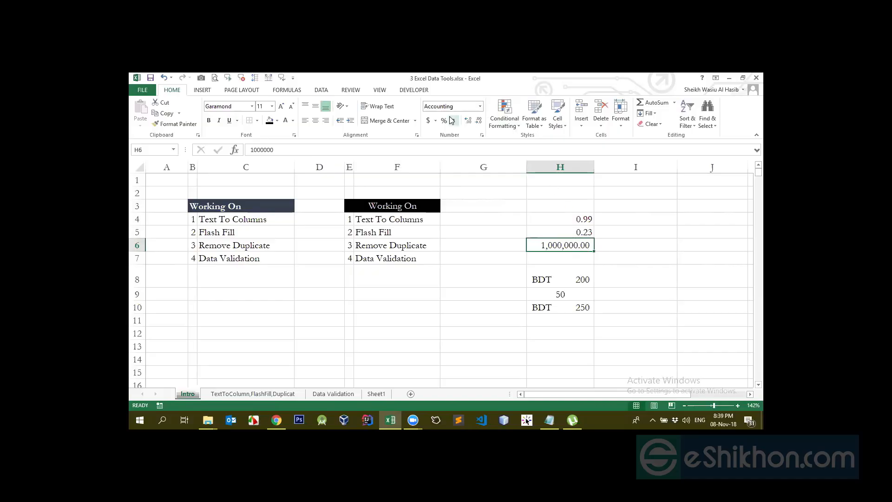
pyautogui.click(478, 124)
pyautogui.click(478, 124)
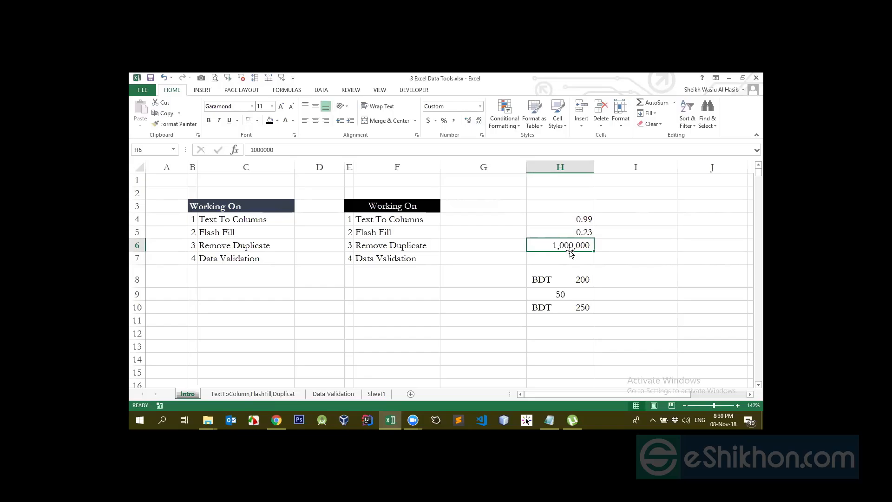
# - Set H6's number format to General, and change it to Number
pyautogui.click(480, 108)
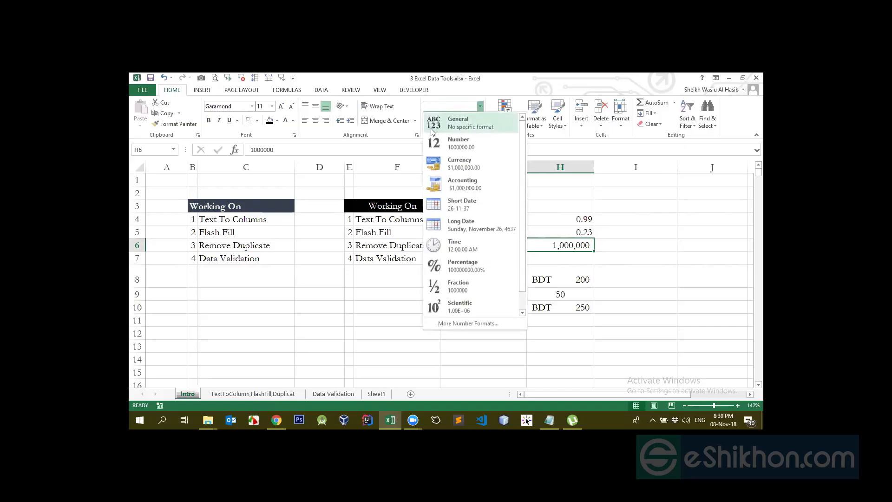
pyautogui.click(462, 123)
pyautogui.click(570, 260)
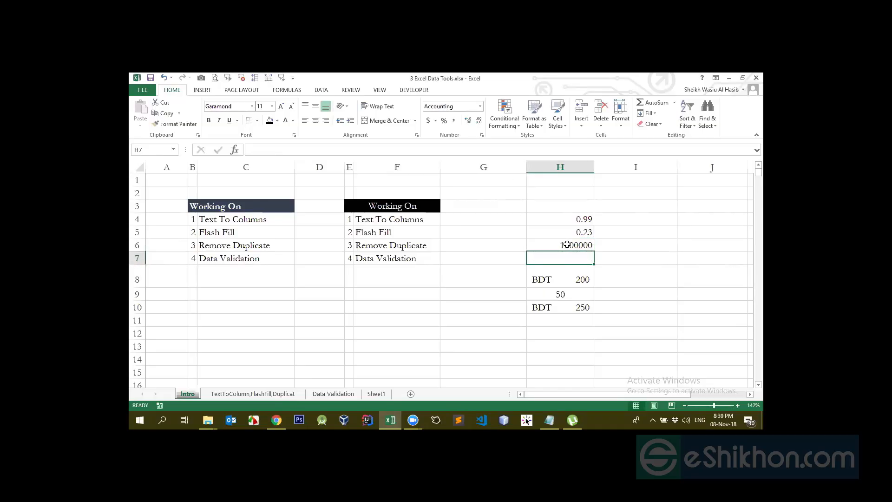
pyautogui.click(567, 245)
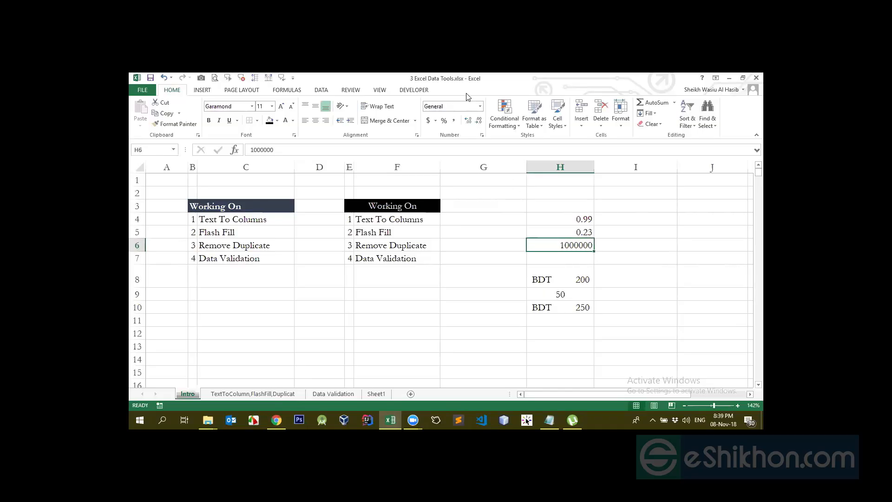
pyautogui.click(479, 106)
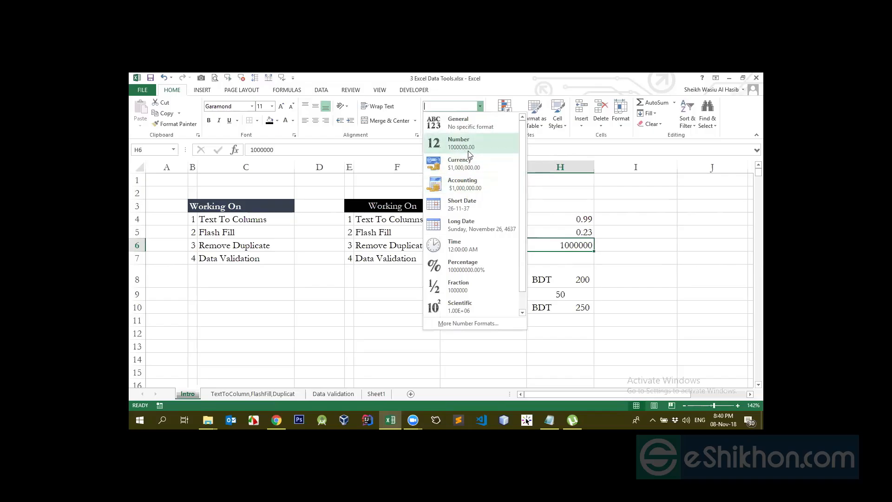
pyautogui.click(472, 148)
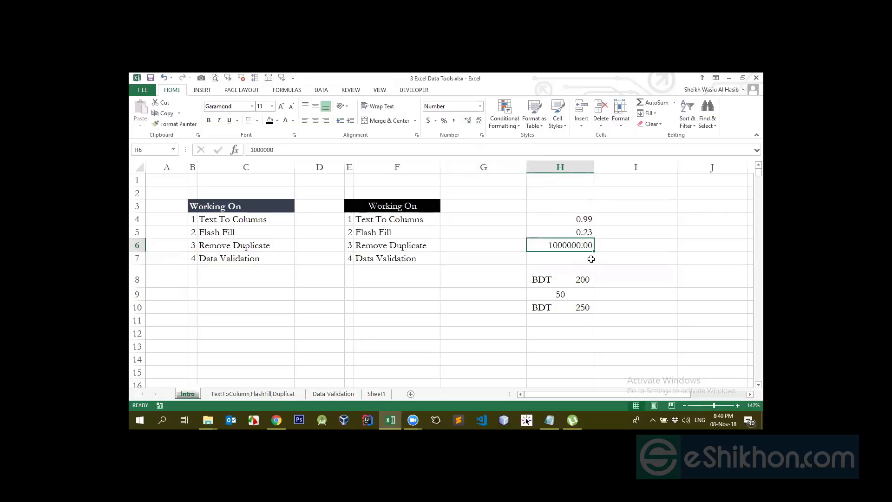
# - Set H6's number format to Currency with the $ symbol
pyautogui.click(479, 105)
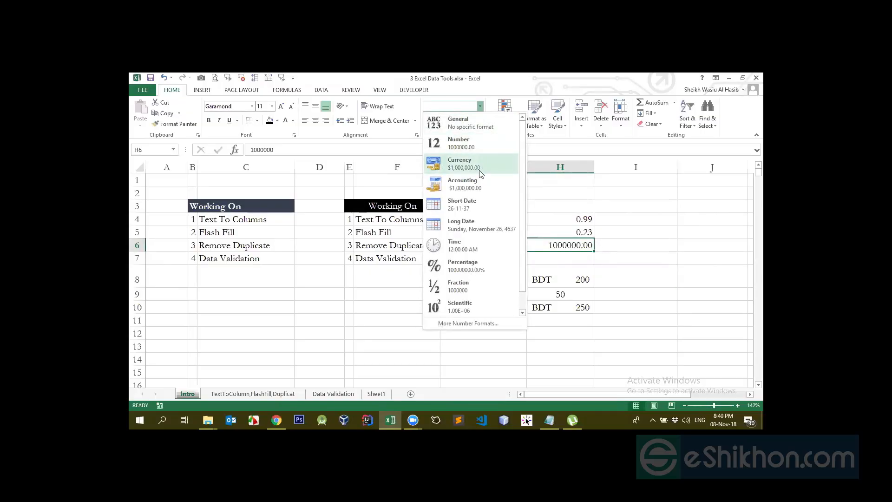
pyautogui.click(479, 167)
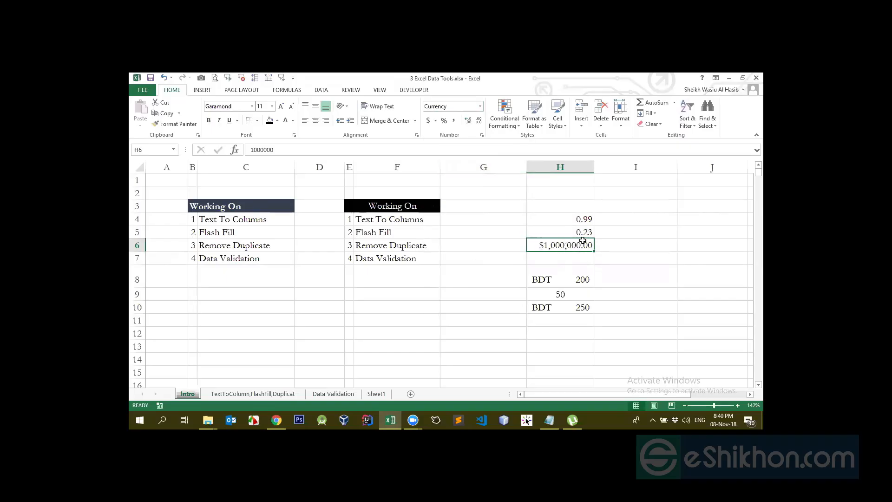
pyautogui.click(480, 107)
pyautogui.click(442, 168)
pyautogui.click(436, 122)
pyautogui.click(602, 262)
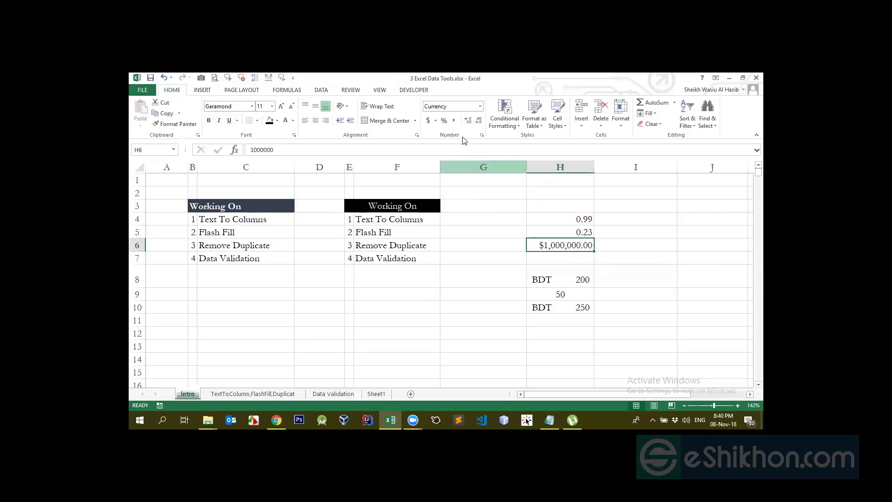
# - Set H6's number format to Short Date
pyautogui.click(478, 107)
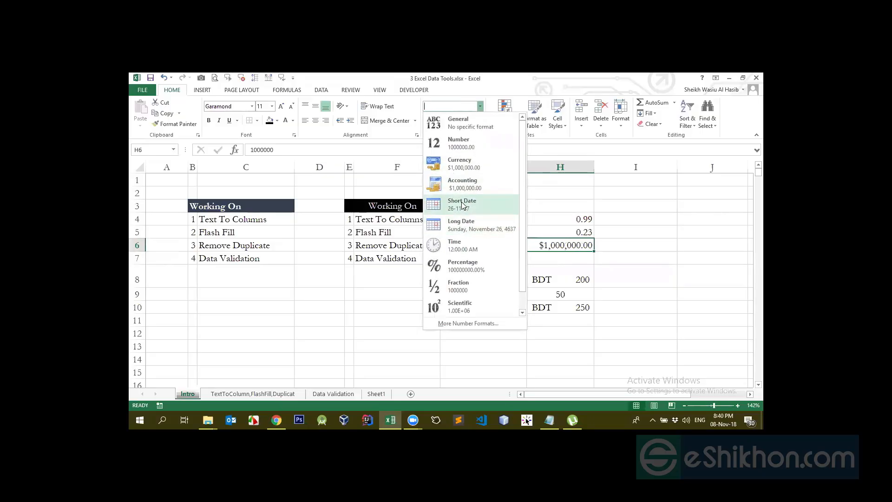
pyautogui.click(463, 213)
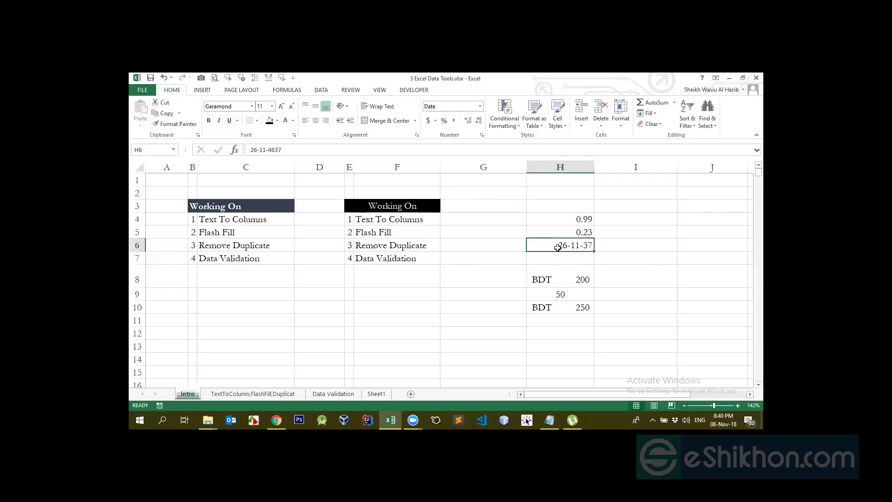
# - Clear the sample values from H4 through H10
pyautogui.click(559, 167)
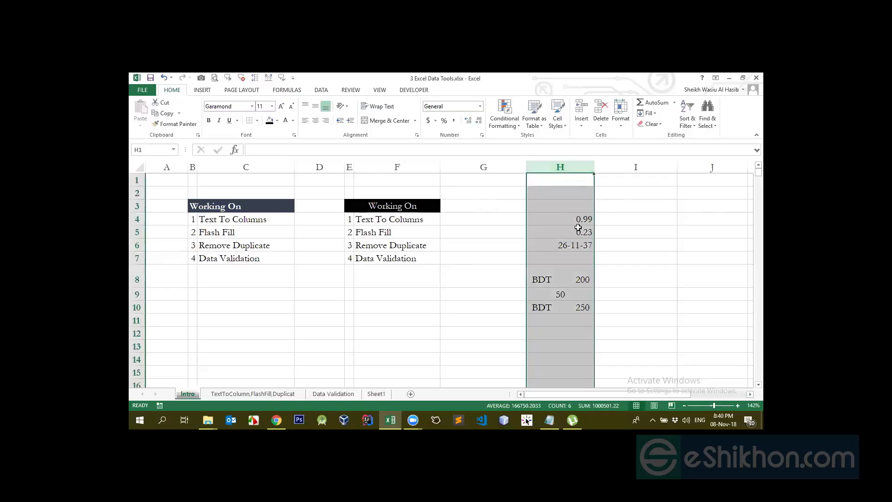
pyautogui.click(563, 217)
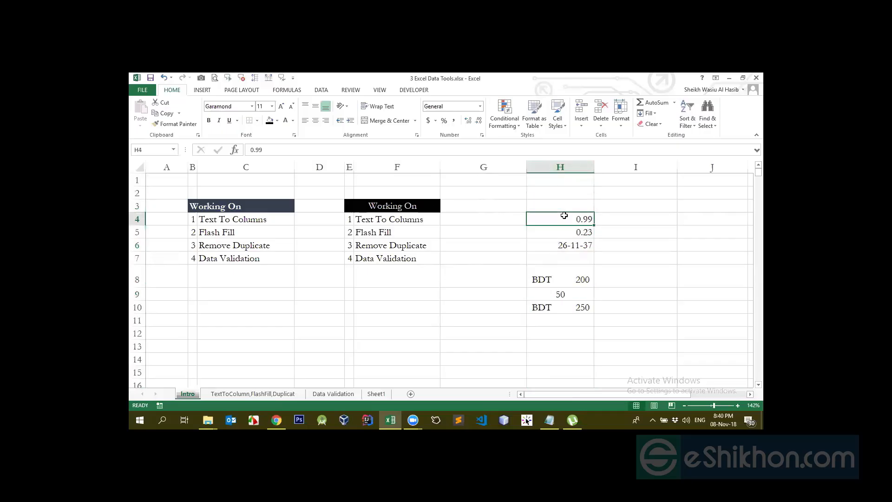
pyautogui.hotkey('ctrl', 'Down')
pyautogui.hotkey('ctrl', 'shift', 'Down')
pyautogui.press('Up')
pyautogui.press('Up')
pyautogui.hotkey('ctrl', 'shift', 'Down')
pyautogui.hotkey('ctrl', 'shift', 'Down')
pyautogui.hotkey('ctrl', 'shift', 'Down')
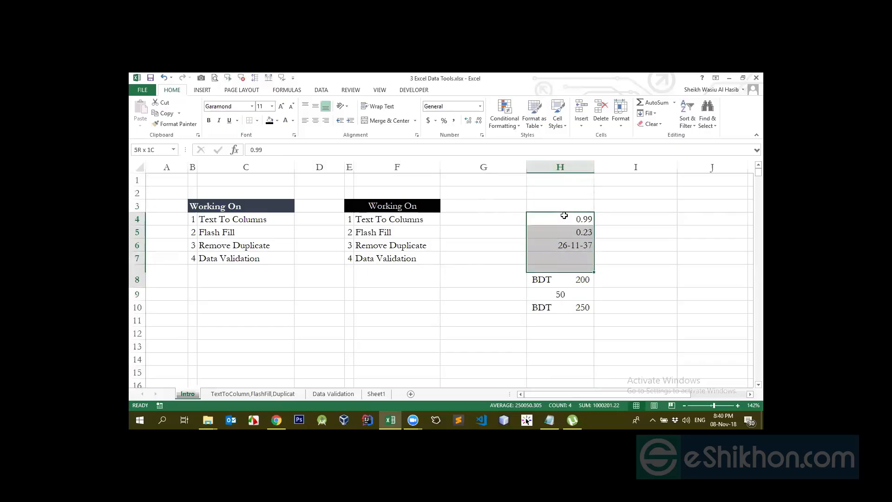
pyautogui.press('Delete')
pyautogui.click(564, 216)
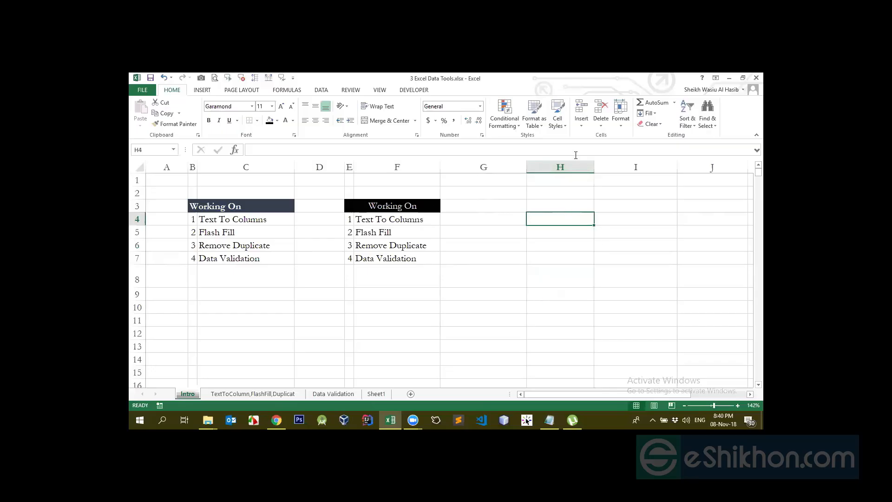
# - Delete columns E and F, which hold the duplicate Working On table
pyautogui.click(566, 166)
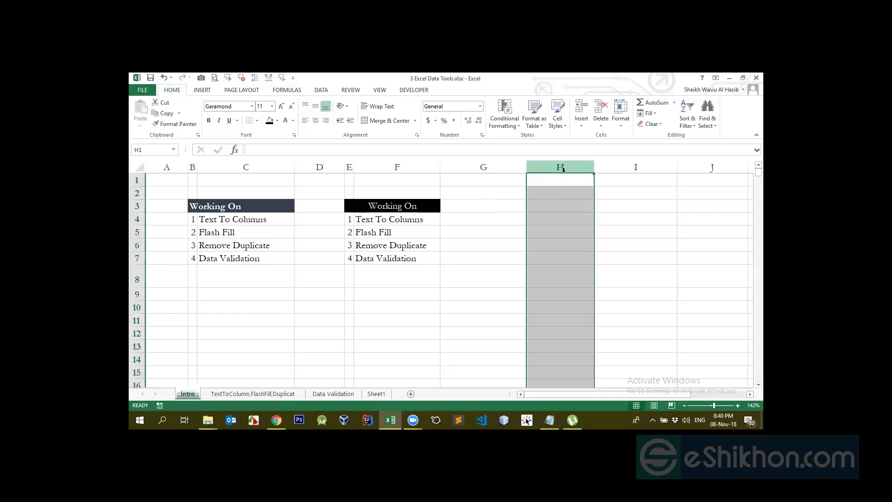
pyautogui.moveTo(349, 166); pyautogui.dragTo(388, 169)
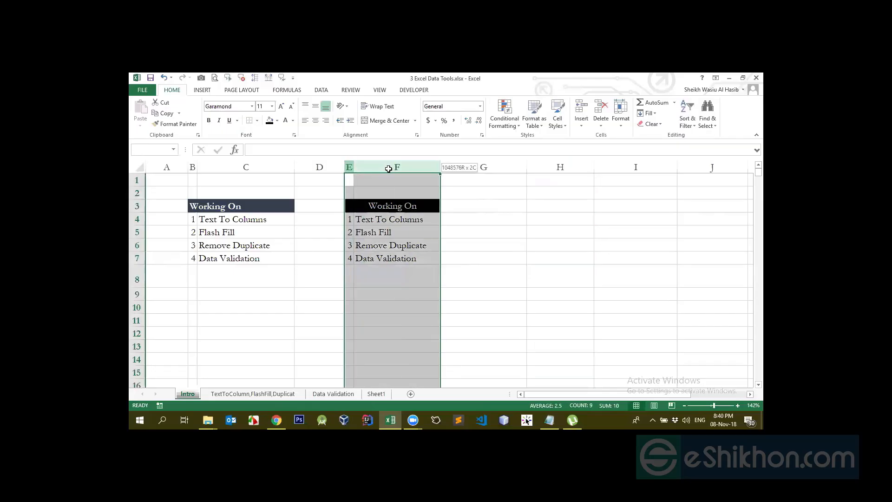
pyautogui.rightClick(389, 169)
pyautogui.click(425, 247)
pyautogui.click(511, 233)
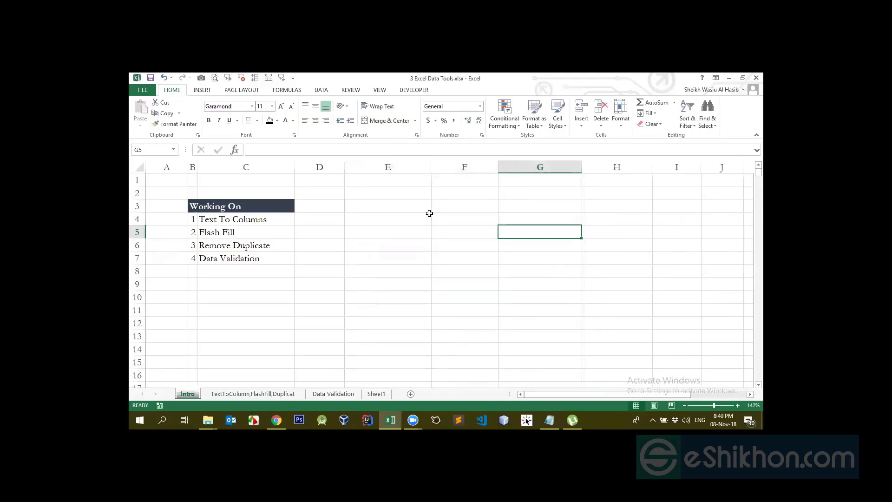
# - Clear the conditional formatting rules from the selected empty columns E through H
pyautogui.click(532, 166)
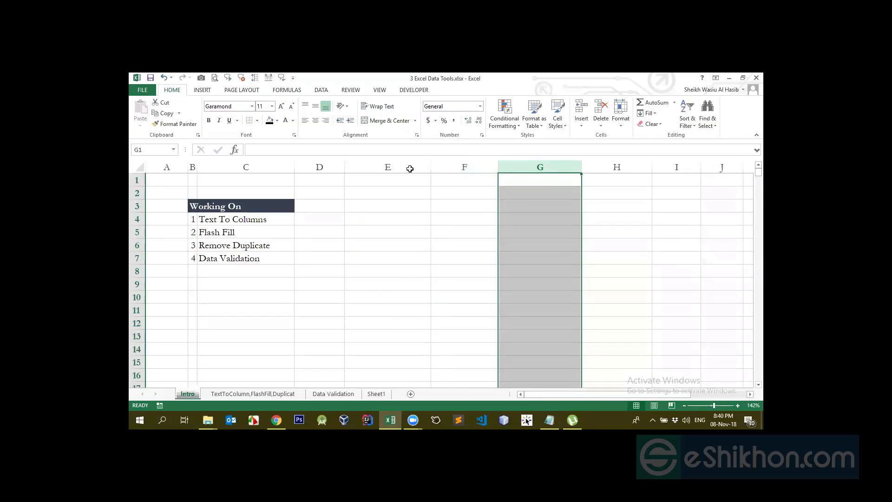
pyautogui.moveTo(410, 169); pyautogui.dragTo(590, 168)
pyautogui.rightClick(594, 168)
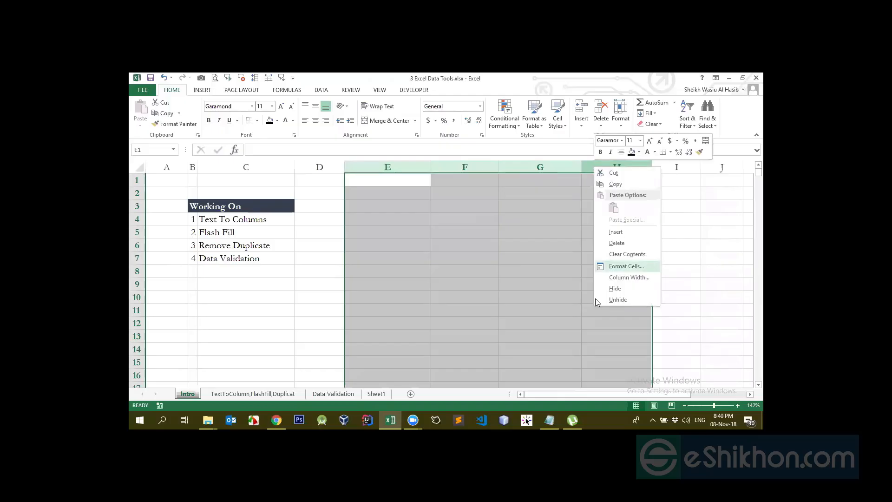
pyautogui.click(472, 162)
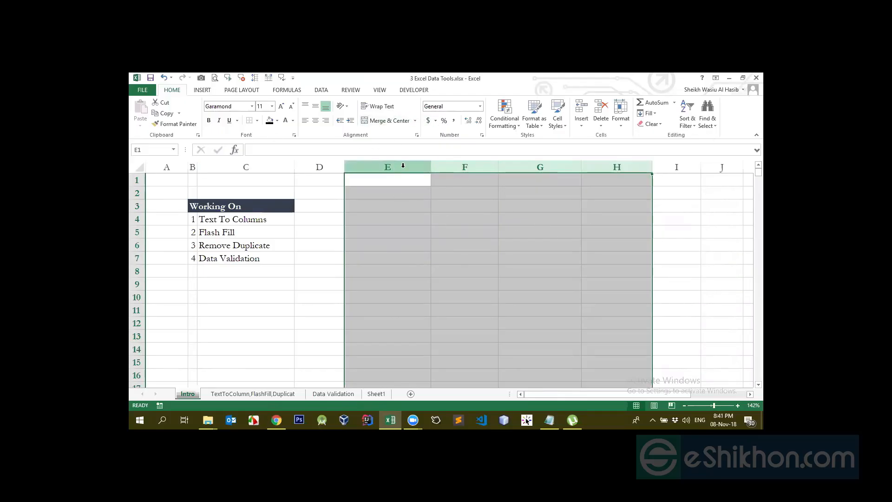
pyautogui.click(517, 124)
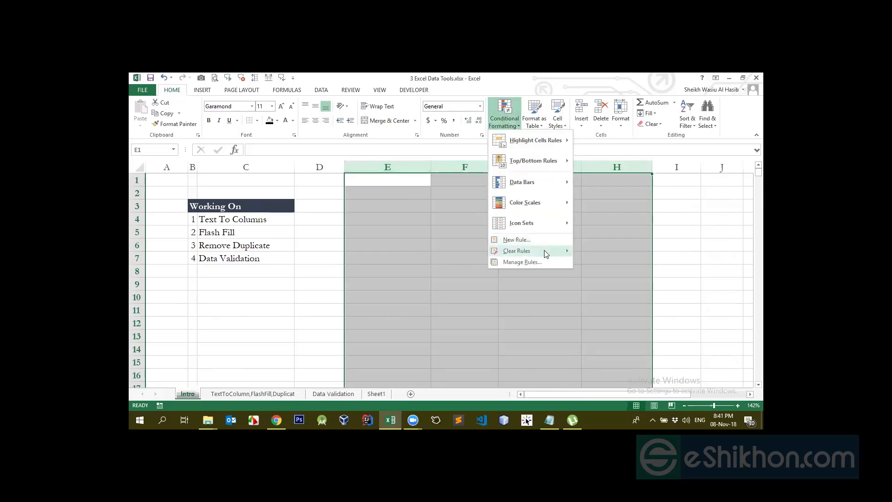
pyautogui.moveTo(548, 251)
pyautogui.click(598, 254)
pyautogui.click(493, 208)
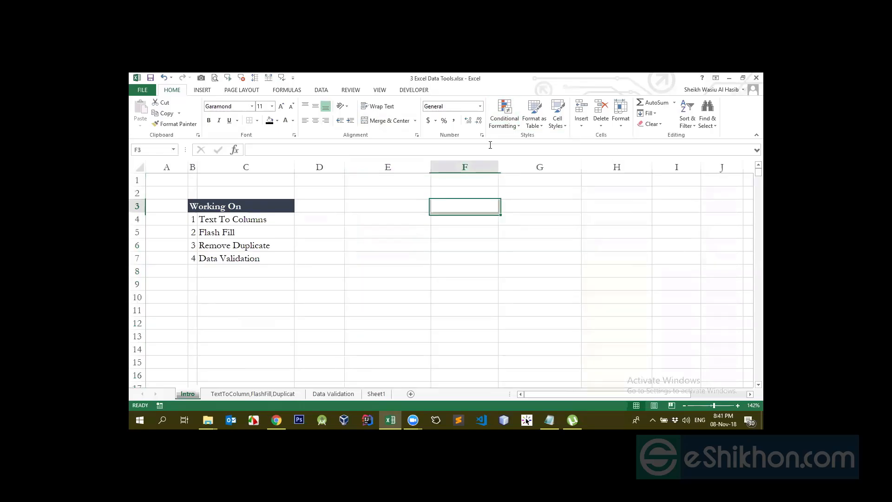
# - Review the number formats available for E4, including the categories in the Format Cells dialog
pyautogui.click(485, 102)
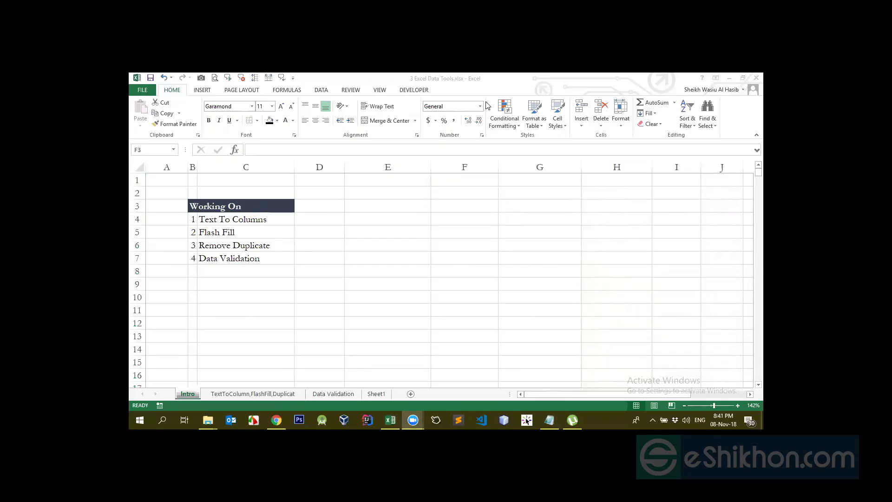
pyautogui.click(400, 207)
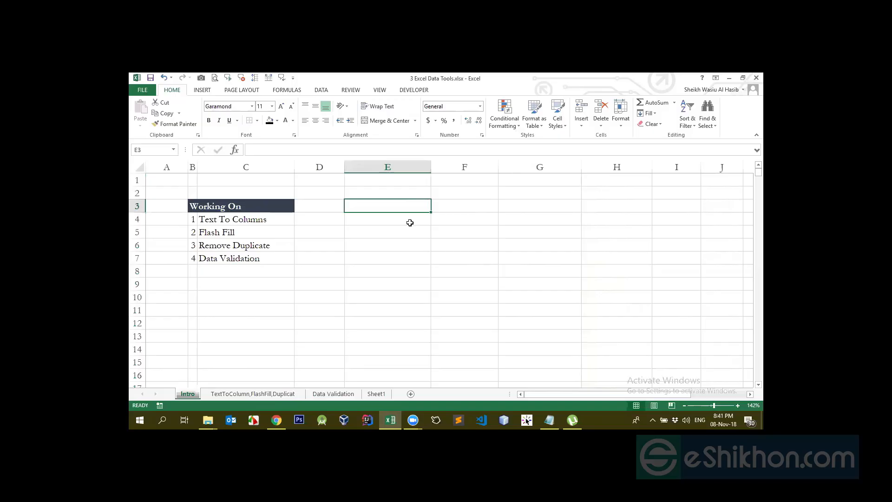
pyautogui.click(409, 222)
pyautogui.click(479, 106)
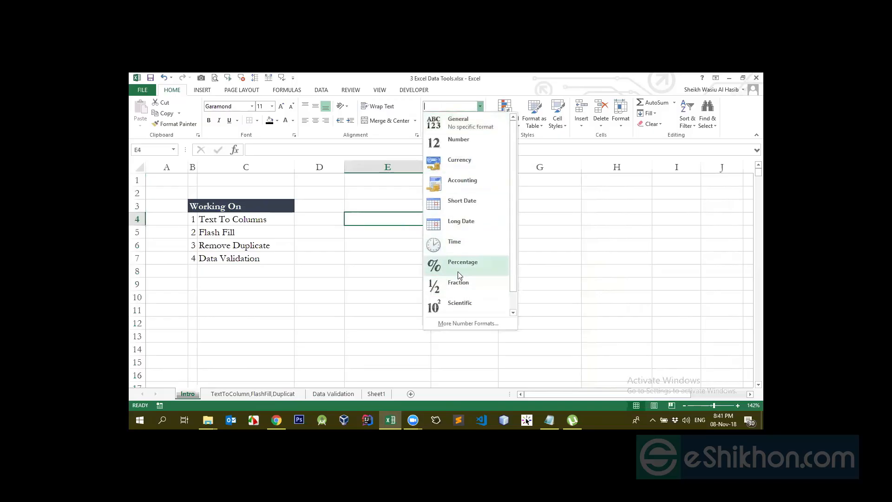
pyautogui.scroll(-1, 457, 271)
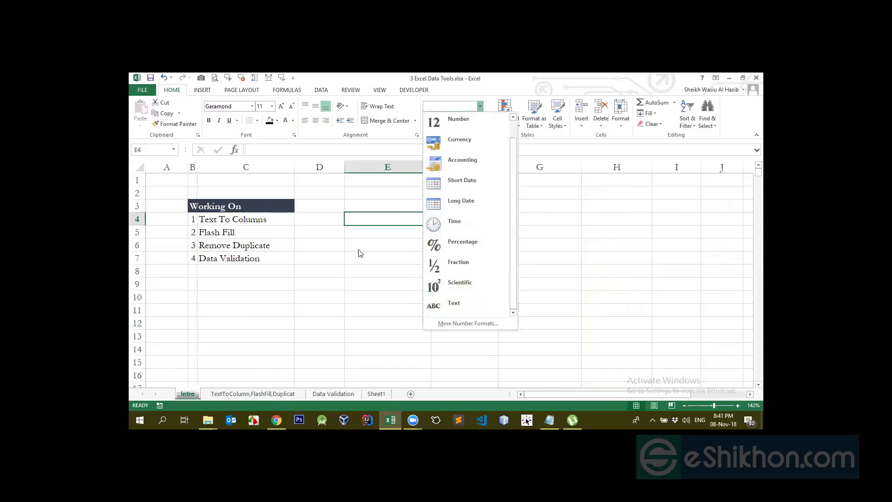
pyautogui.click(492, 325)
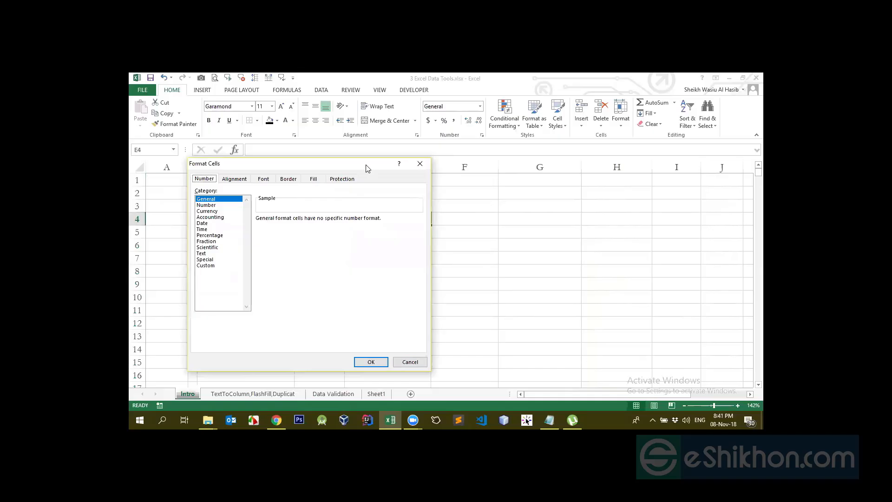
pyautogui.moveTo(366, 166); pyautogui.dragTo(635, 176)
pyautogui.click(686, 373)
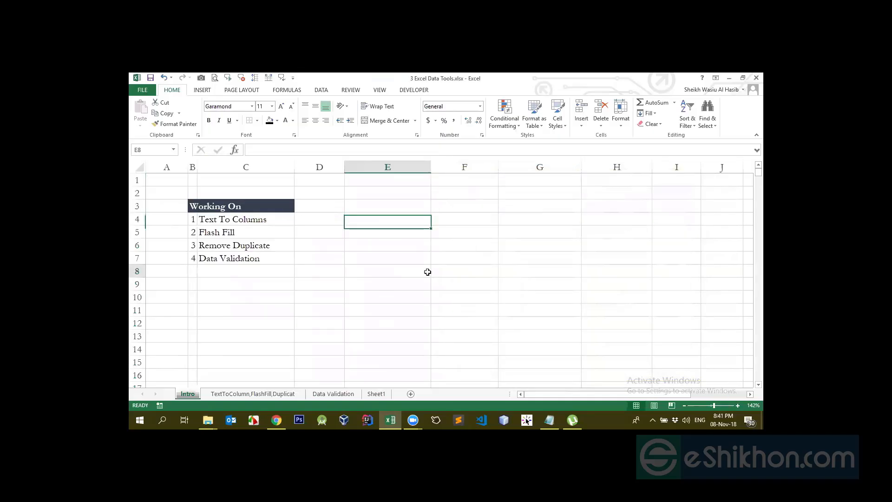
pyautogui.click(426, 271)
pyautogui.click(419, 233)
pyautogui.click(402, 205)
pyautogui.click(402, 194)
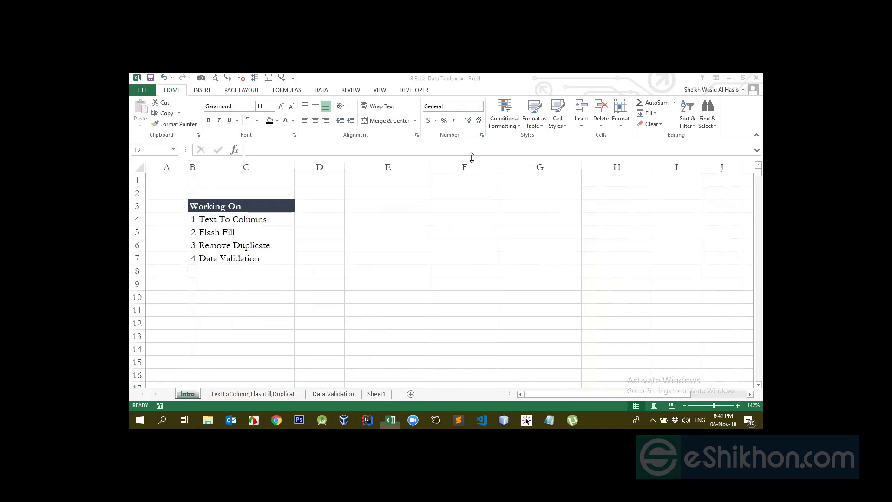
# - Examine the number categories and the alignment, text control and text direction options in Format Cells for E3
pyautogui.click(403, 208)
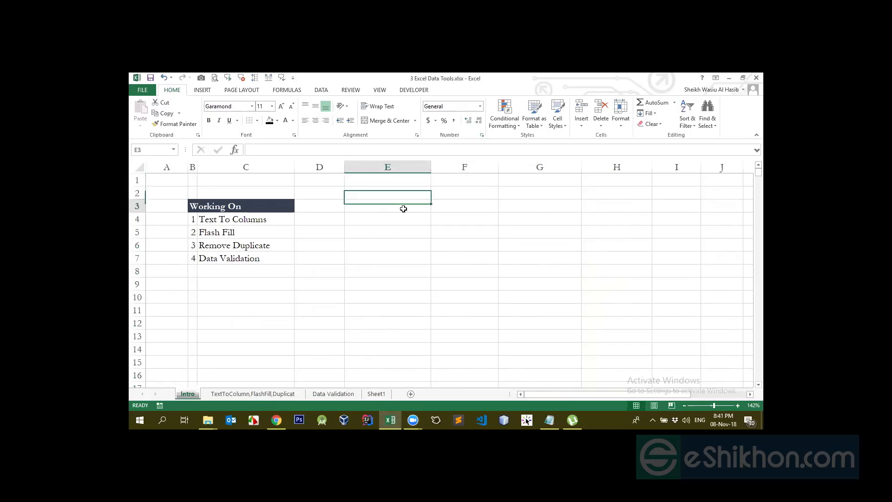
pyautogui.click(482, 135)
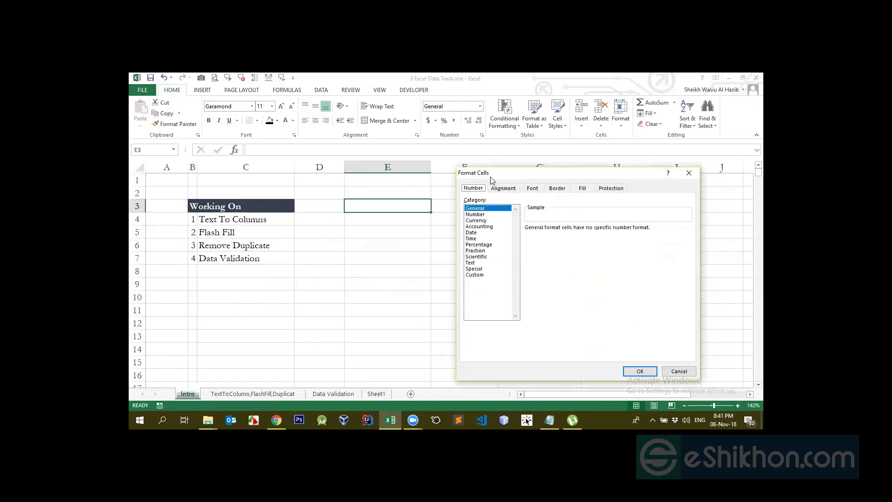
pyautogui.moveTo(490, 180); pyautogui.dragTo(485, 169)
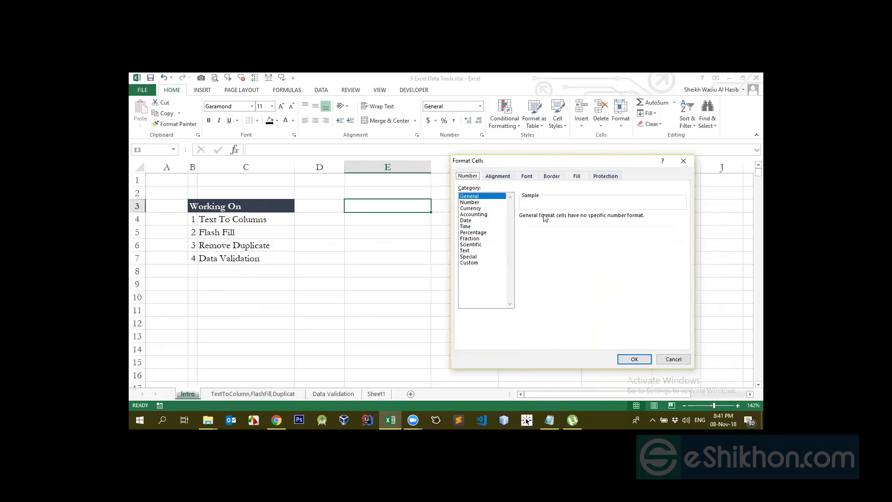
pyautogui.click(505, 179)
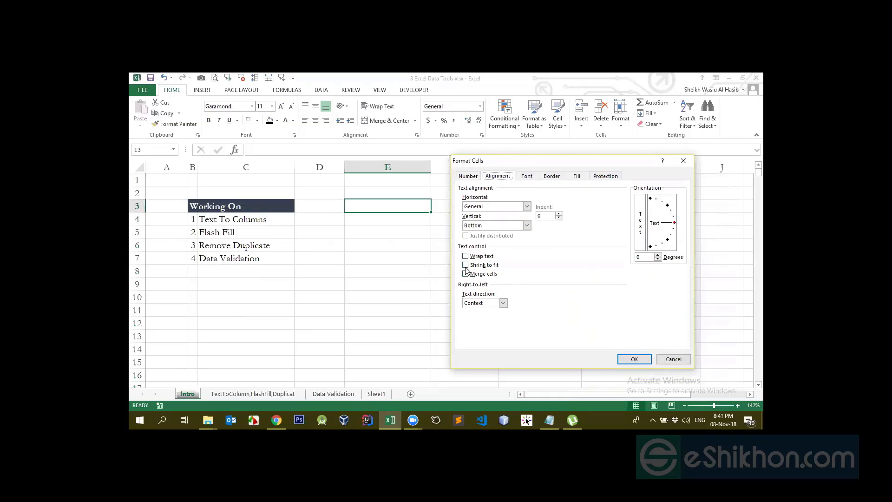
pyautogui.click(503, 303)
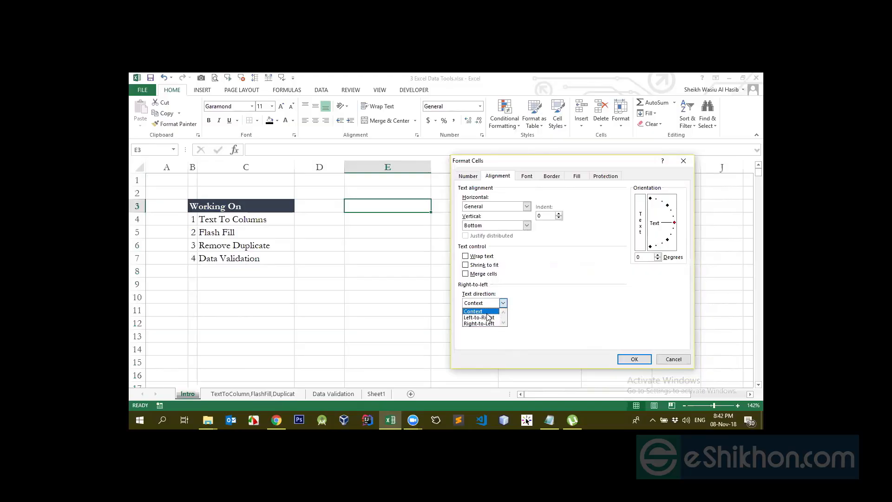
pyautogui.click(601, 305)
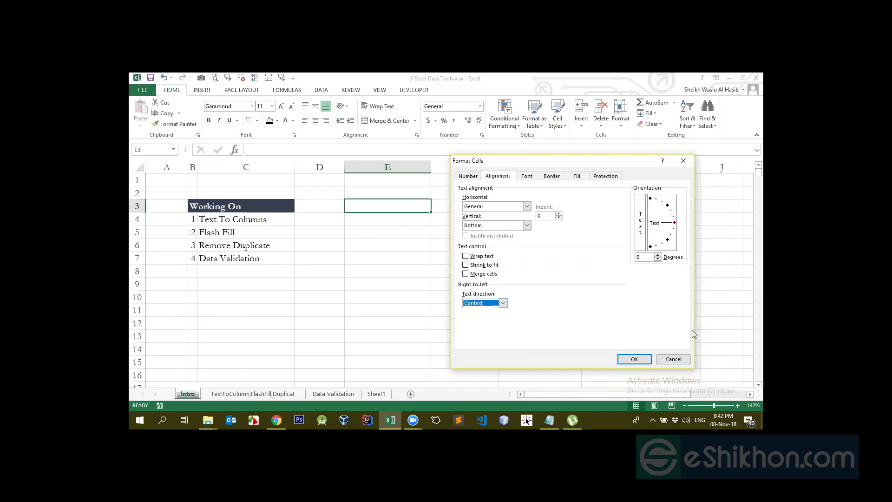
pyautogui.click(672, 359)
# - Enter the sample text 312asdsdad in E3
pyautogui.write('312')
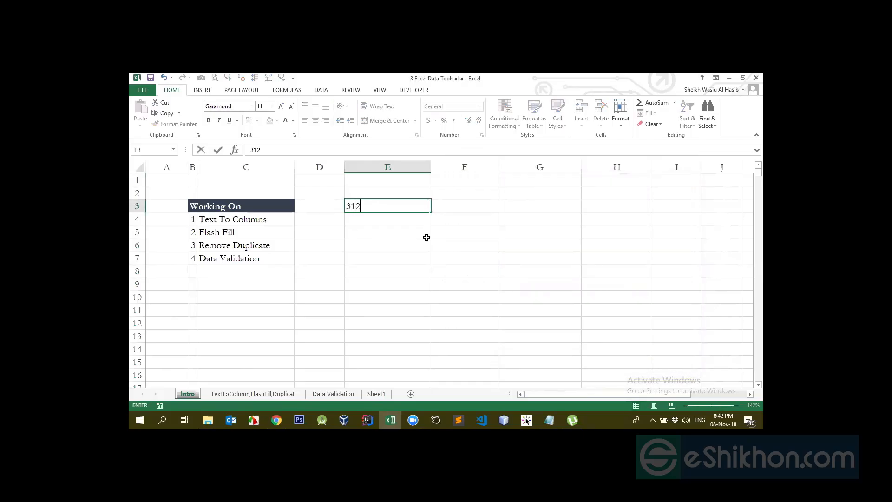
pyautogui.write('asdsdad')
pyautogui.press('Return')
# - Set the text direction of E3 to Right-to-Left in its alignment settings
pyautogui.click(405, 205)
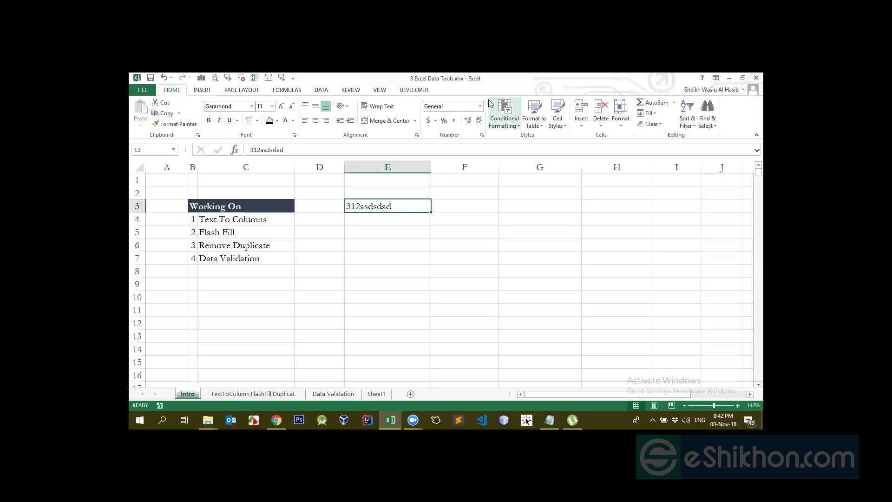
pyautogui.hotkey('ctrl', '1')
pyautogui.click(498, 176)
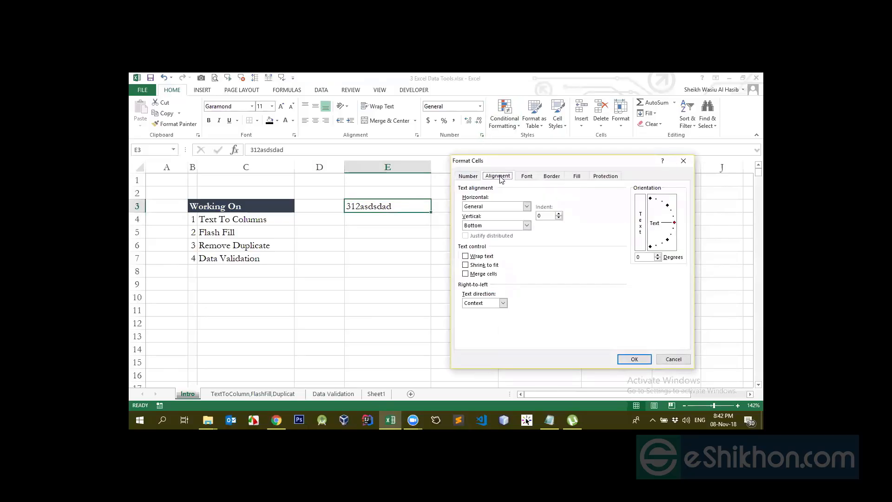
pyautogui.click(473, 302)
pyautogui.click(480, 318)
pyautogui.click(502, 303)
pyautogui.click(479, 323)
pyautogui.click(634, 359)
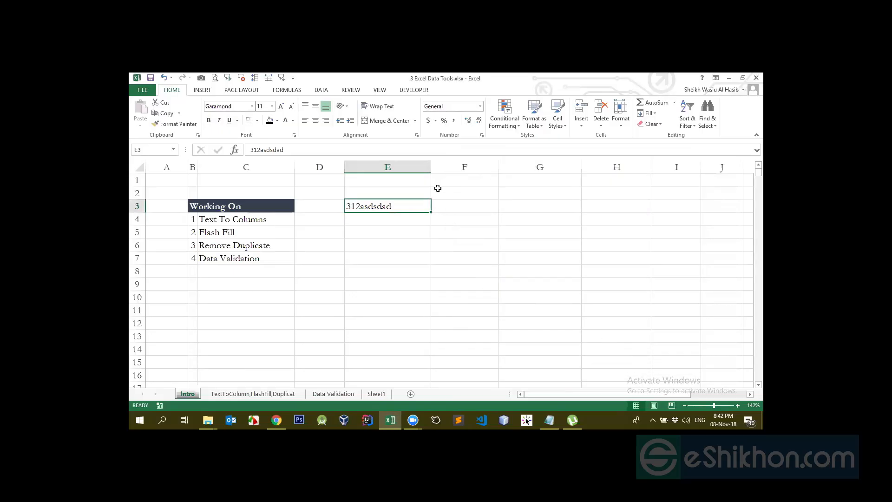
# - Change the text direction of E3 to Left-to-Right
pyautogui.click(481, 135)
pyautogui.click(498, 176)
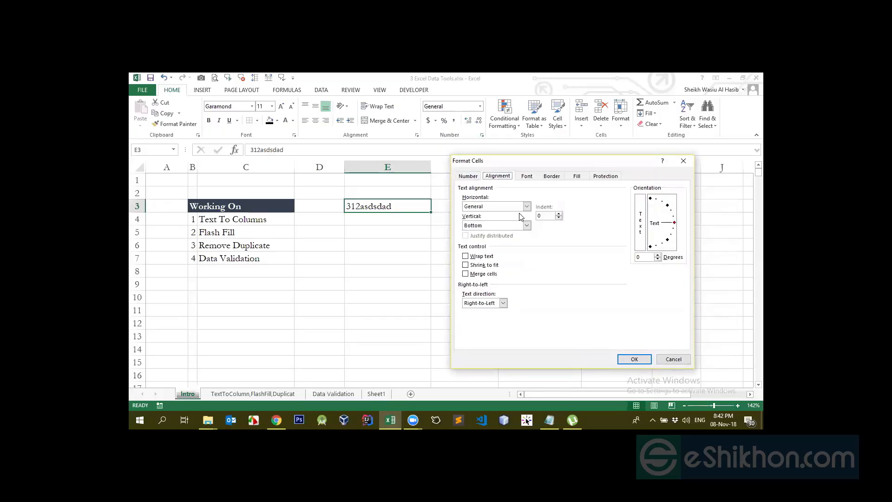
pyautogui.click(497, 303)
pyautogui.click(483, 317)
pyautogui.click(631, 359)
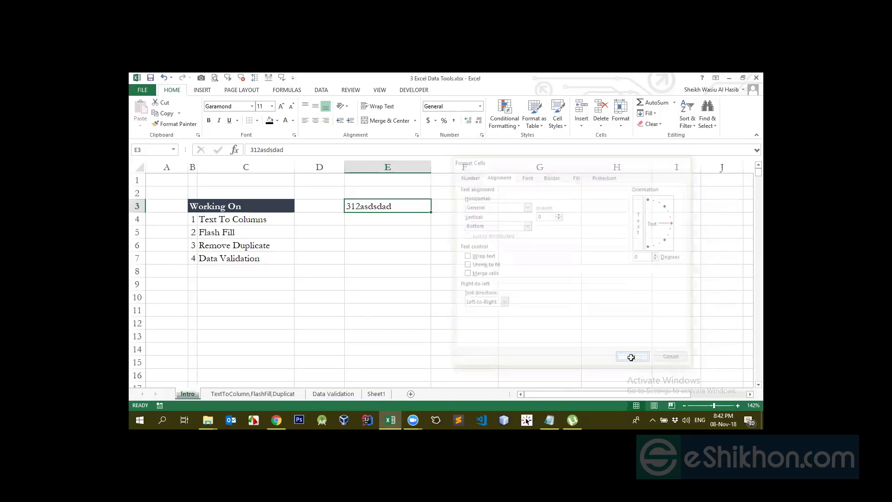
# - Set E3's text direction to Context and its horizontal alignment to Left (Indent) with an indent of 4
pyautogui.click(481, 135)
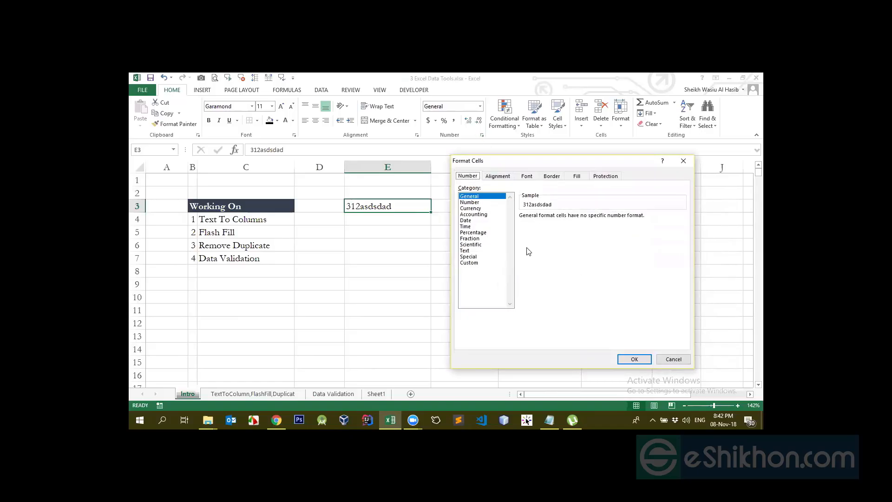
pyautogui.click(498, 176)
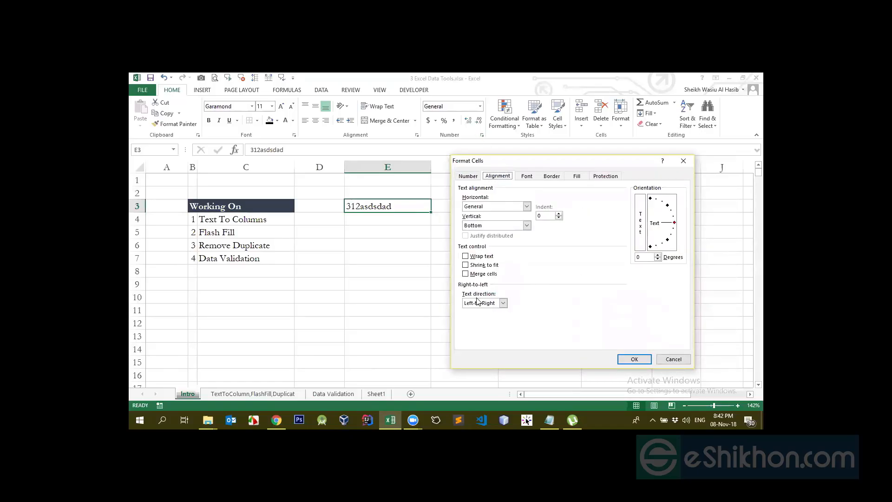
pyautogui.click(498, 304)
pyautogui.click(482, 312)
pyautogui.click(657, 254)
pyautogui.click(558, 214)
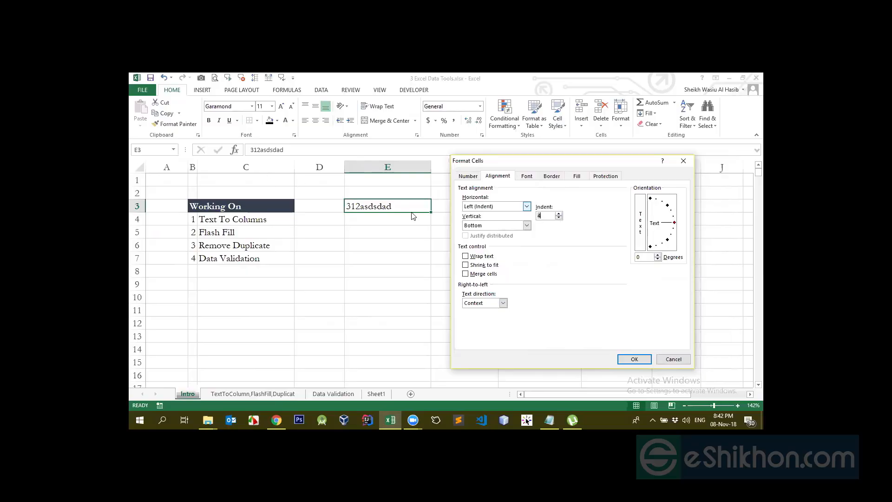
pyautogui.click(634, 358)
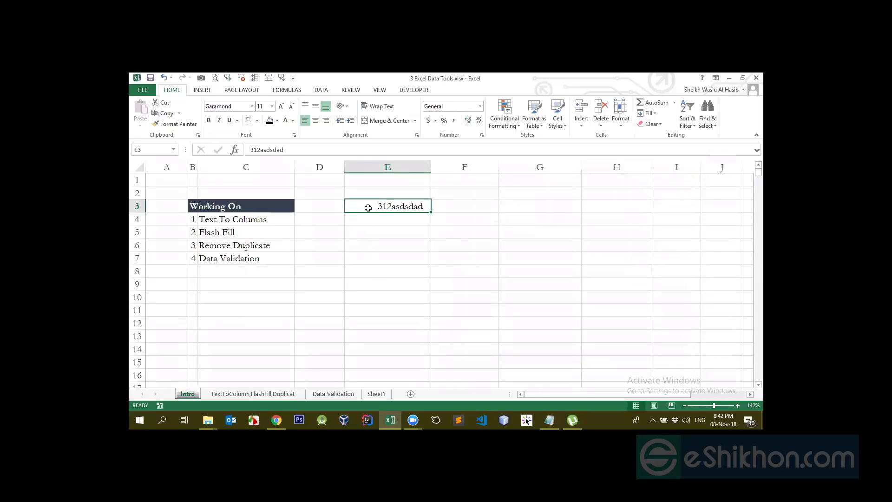
# - Reduce the indent of E3 to 2 in its alignment settings
pyautogui.click(481, 134)
pyautogui.click(490, 177)
pyautogui.click(559, 218)
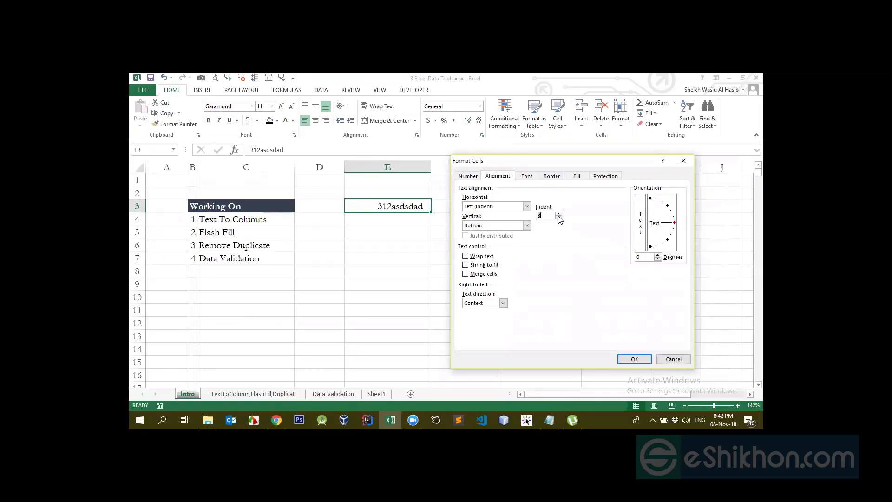
pyautogui.click(633, 359)
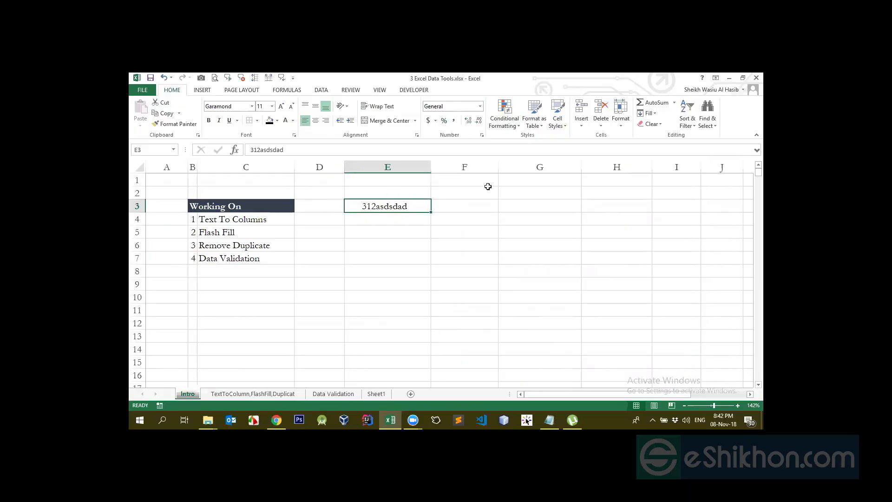
# - Examine the vertical alignment options available for E3
pyautogui.click(482, 135)
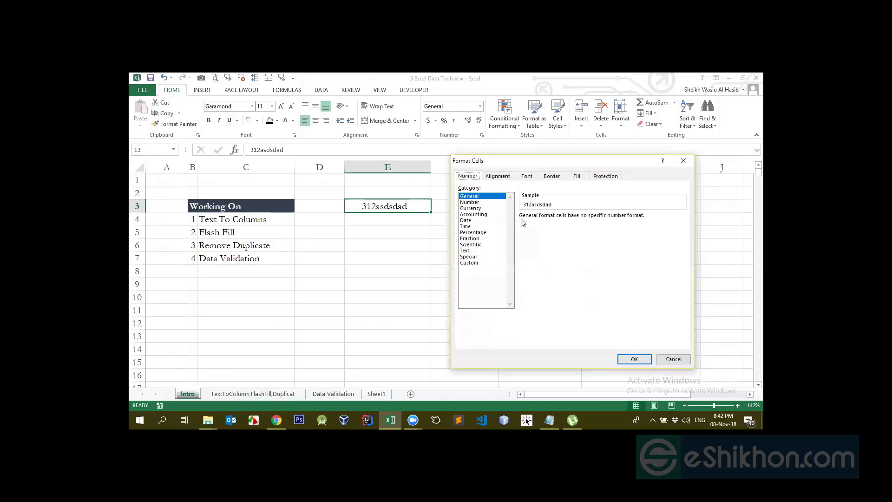
pyautogui.click(498, 176)
pyautogui.click(495, 226)
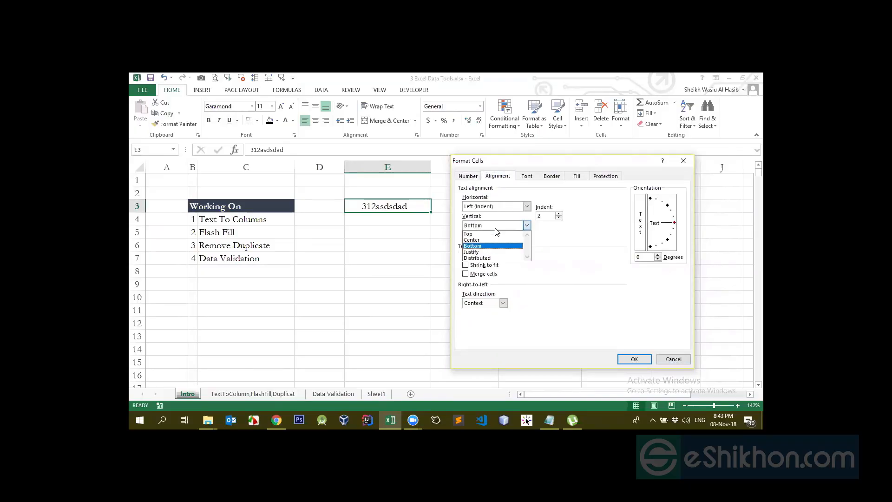
pyautogui.click(495, 229)
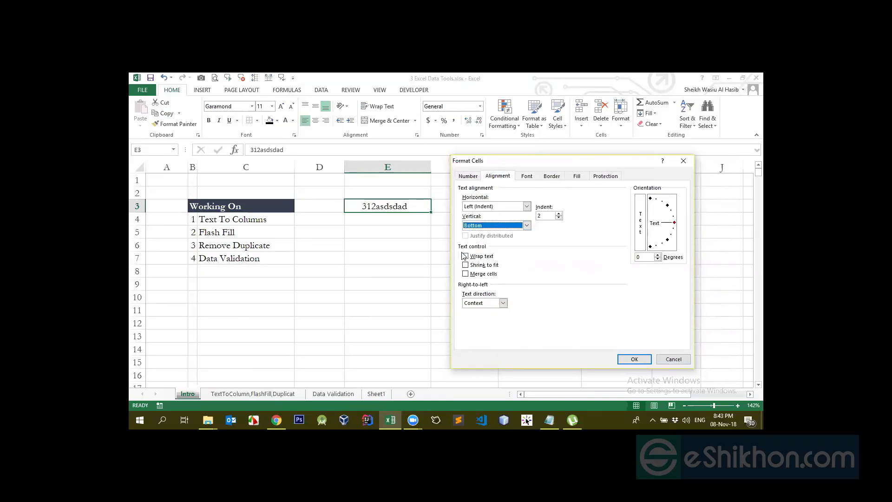
# - Try the Bold Italic font style and the Adobe Caslon Pro font for E3
pyautogui.click(527, 176)
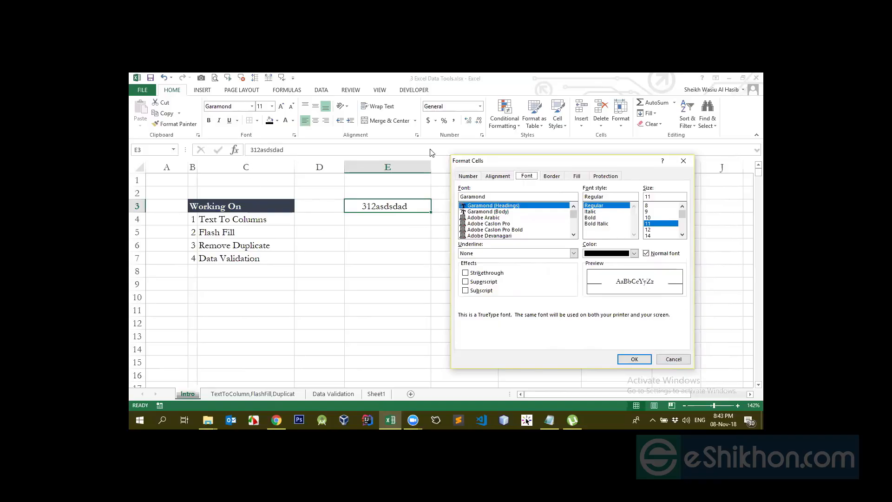
pyautogui.click(590, 213)
pyautogui.click(590, 218)
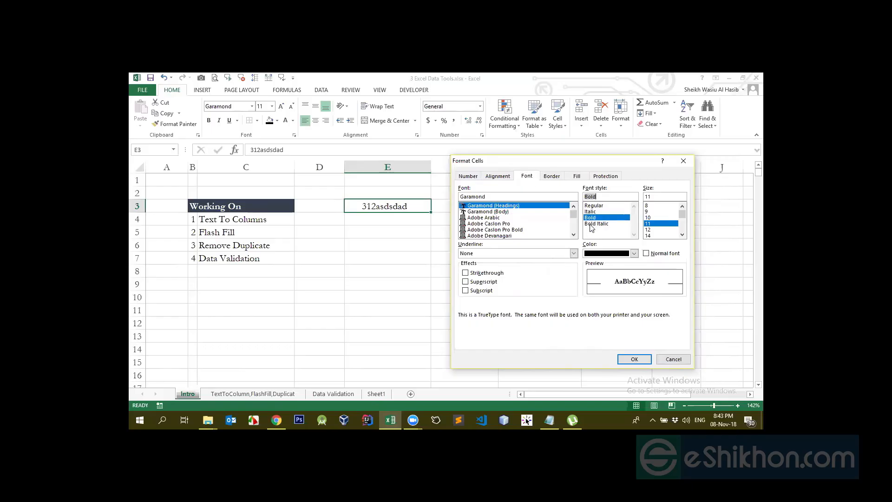
pyautogui.click(591, 224)
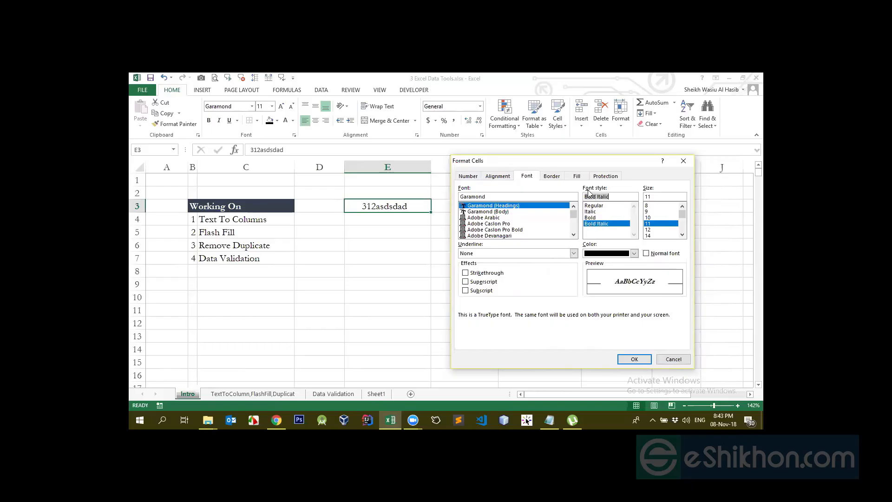
pyautogui.click(485, 217)
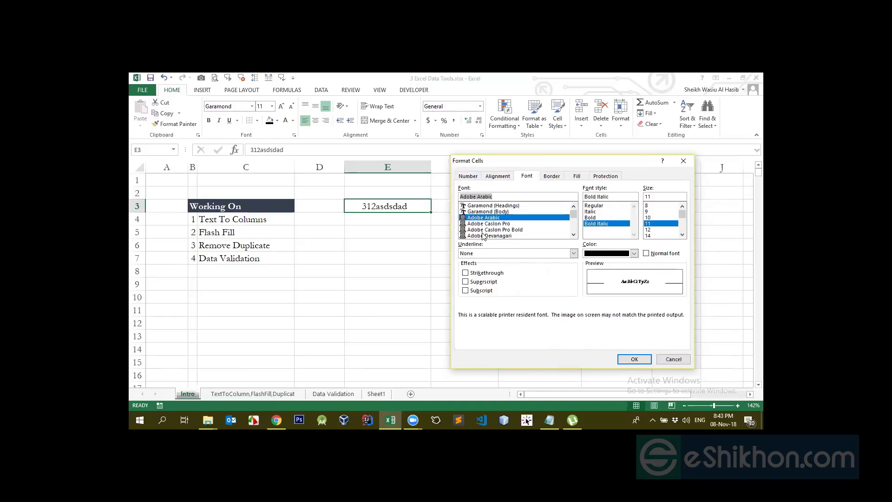
pyautogui.click(492, 224)
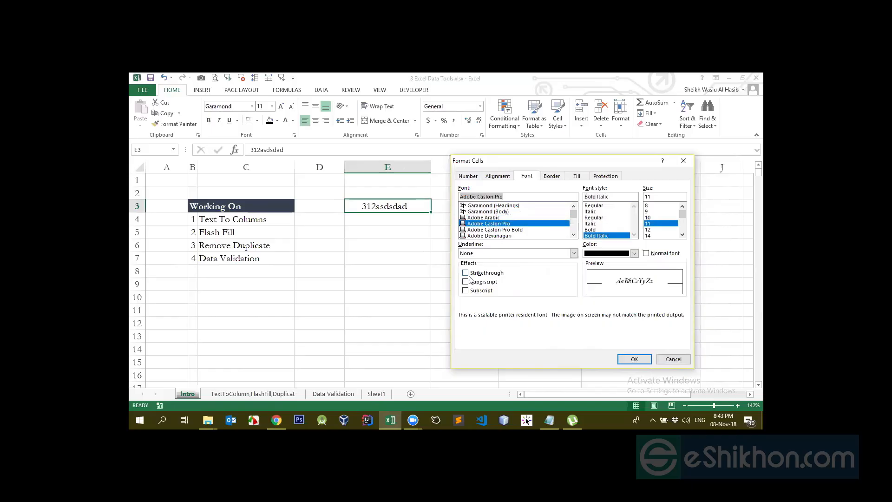
# - Try the Strikethrough, Superscript and Subscript effects on E3, then restore the normal font
pyautogui.click(469, 253)
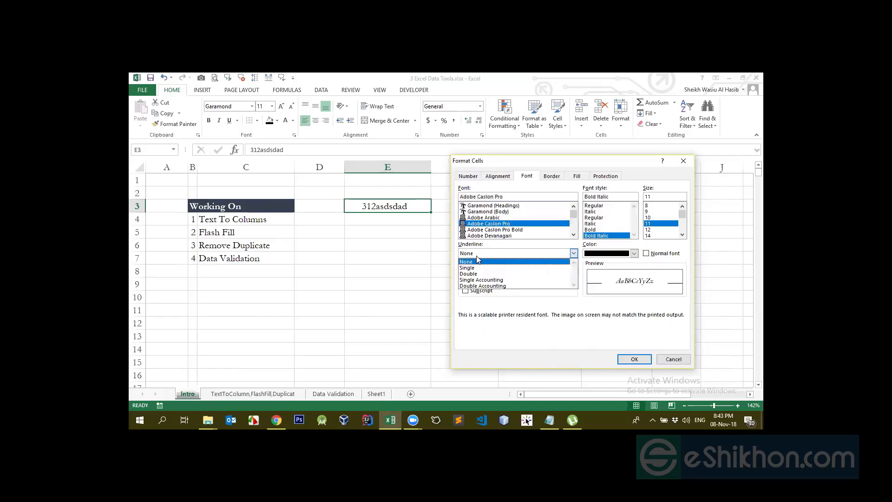
pyautogui.click(477, 261)
pyautogui.click(486, 254)
pyautogui.click(487, 254)
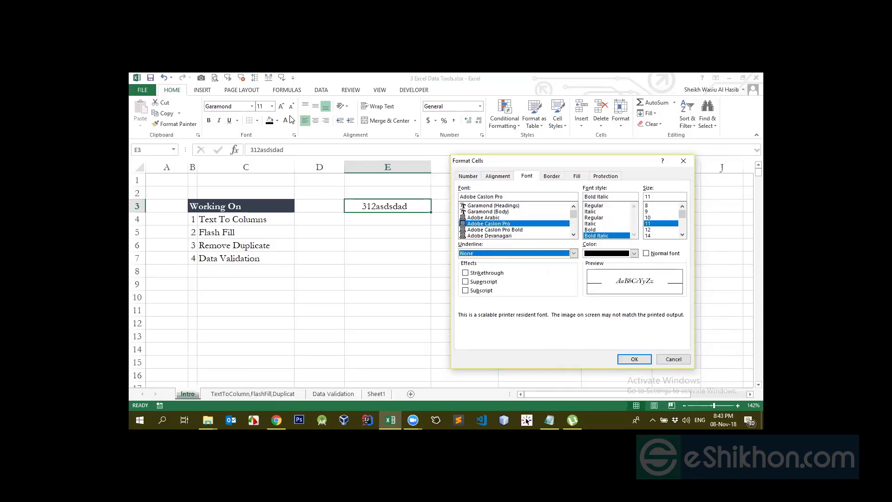
pyautogui.click(465, 273)
pyautogui.click(465, 274)
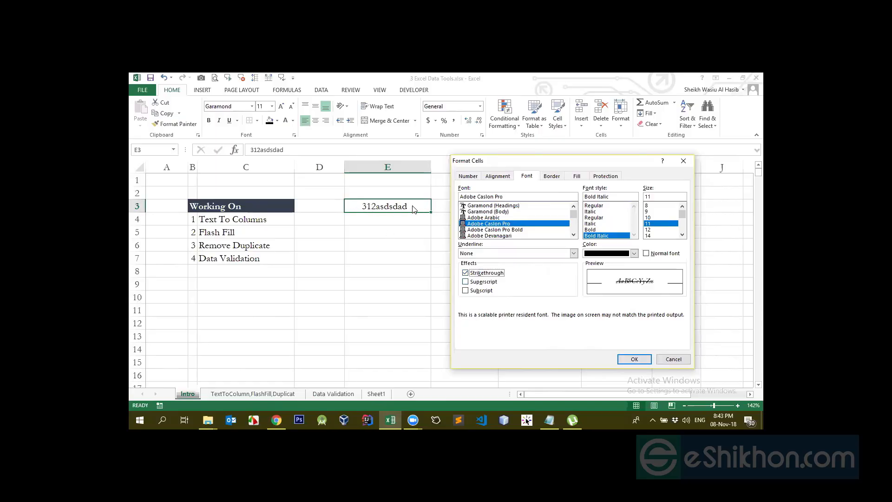
pyautogui.click(464, 273)
pyautogui.click(465, 281)
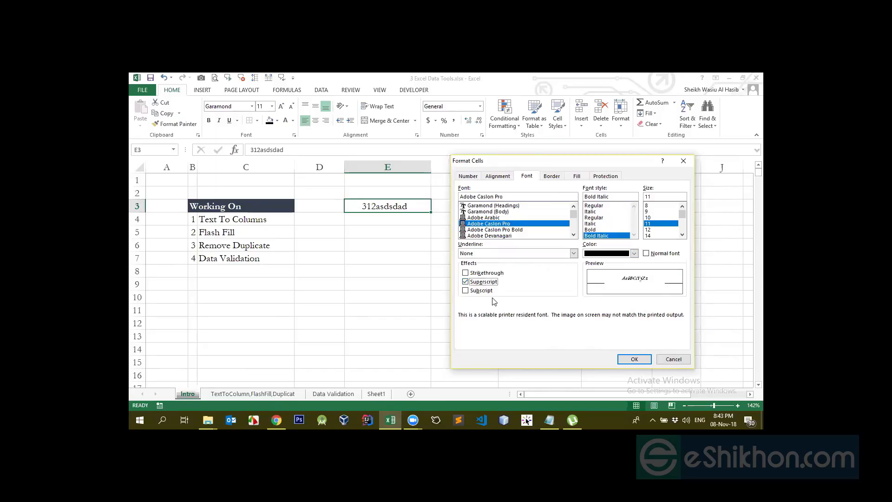
pyautogui.click(465, 282)
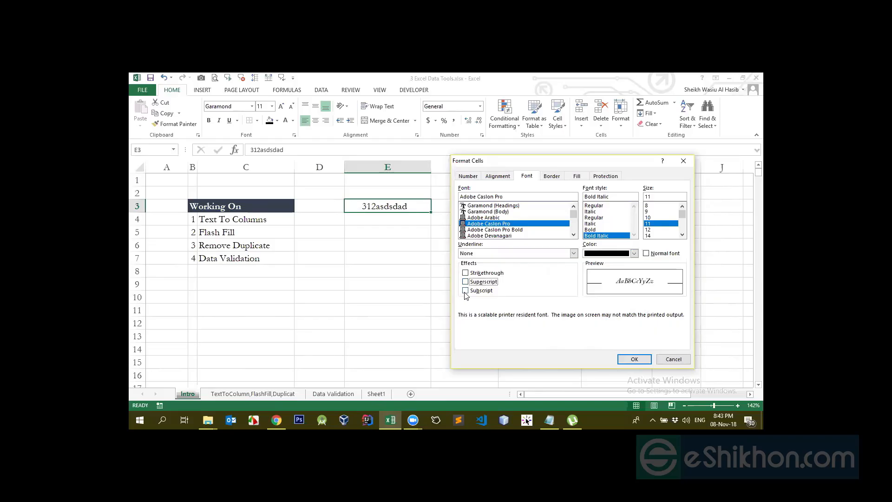
pyautogui.click(465, 291)
pyautogui.click(465, 291)
pyautogui.click(645, 256)
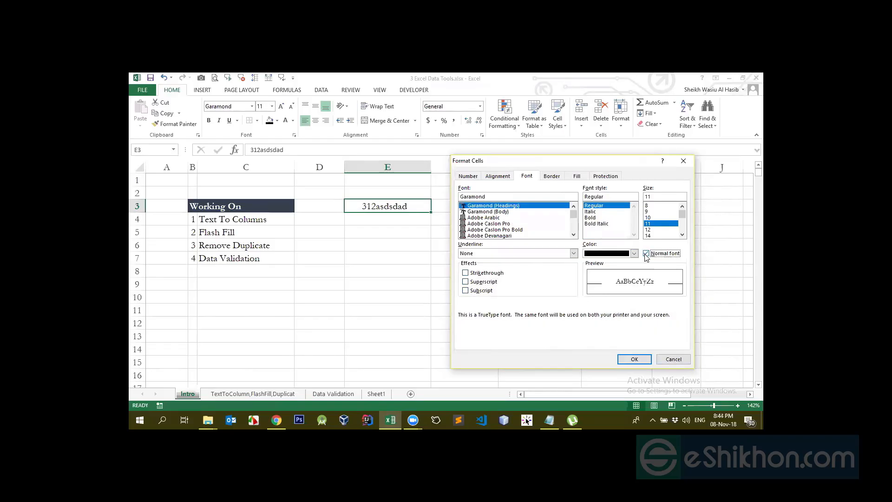
# - Add a thin border line to all four sides of E3 in its border settings
pyautogui.click(555, 178)
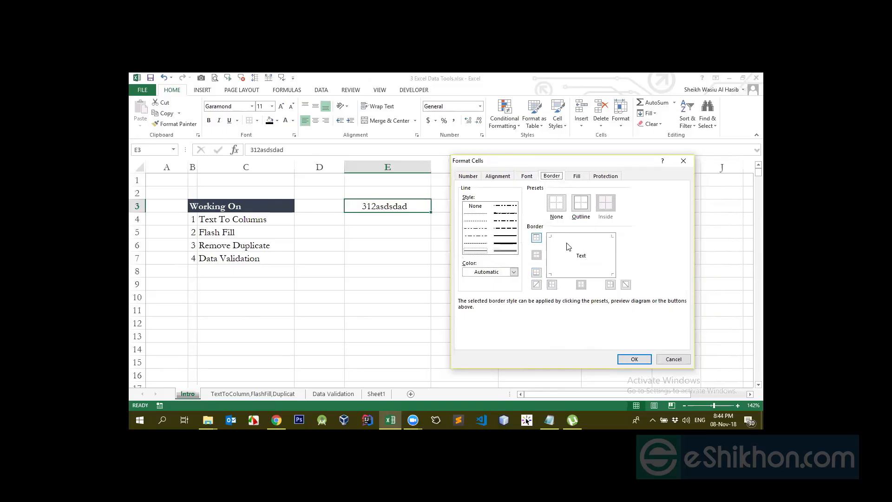
pyautogui.click(553, 256)
pyautogui.click(614, 257)
pyautogui.click(580, 239)
pyautogui.click(584, 274)
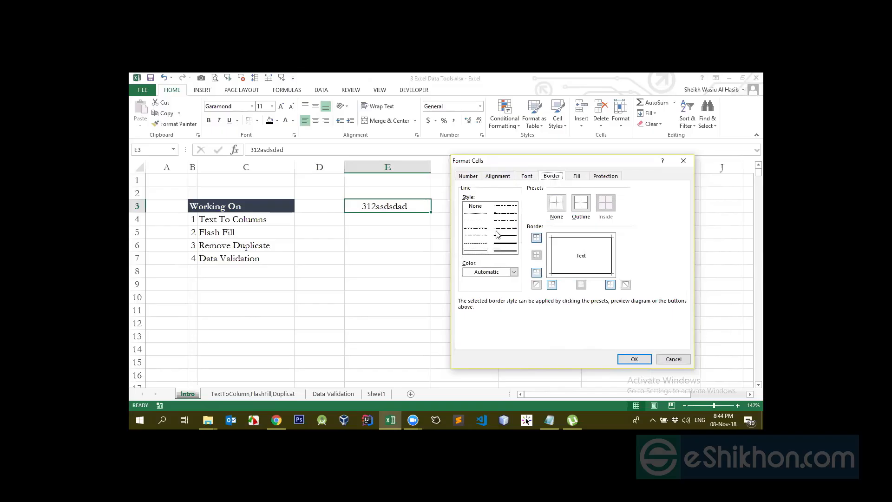
# - Change the left and top borders of E3 to a thick line and apply the borders
pyautogui.click(509, 244)
pyautogui.click(552, 256)
pyautogui.click(563, 238)
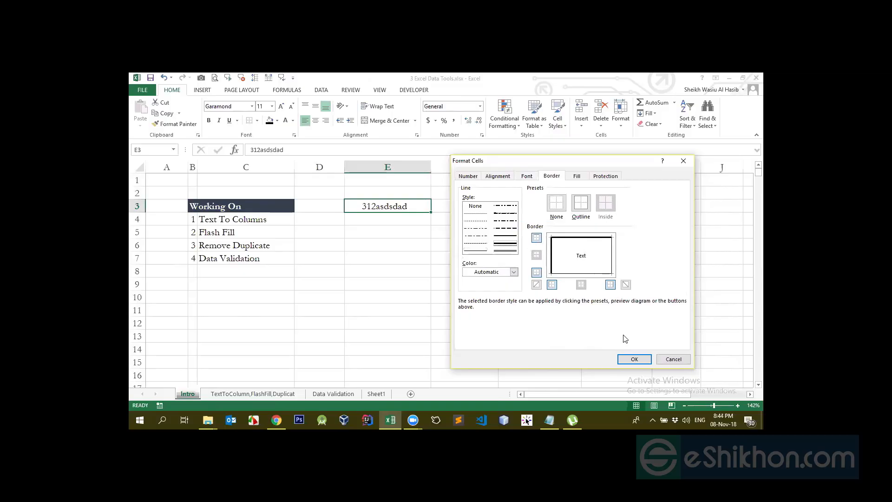
pyautogui.click(632, 359)
pyautogui.click(406, 259)
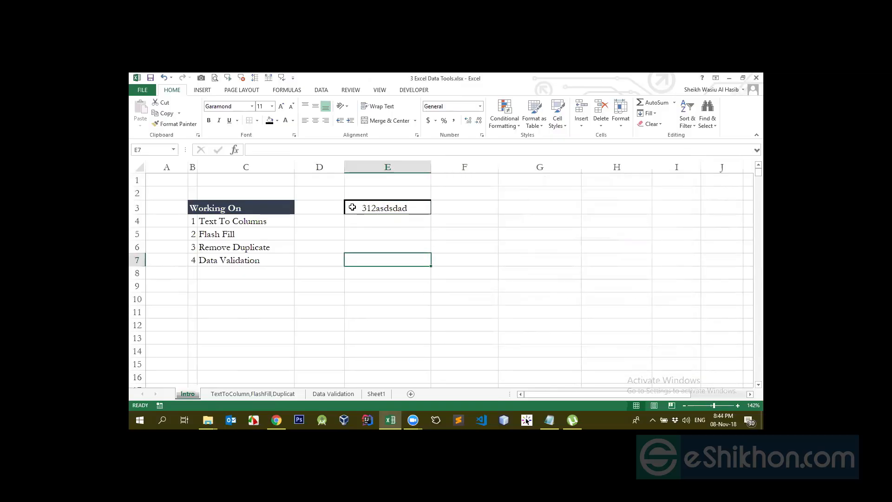
# - Fill E3 with the standard red background color
pyautogui.click(377, 204)
pyautogui.click(482, 135)
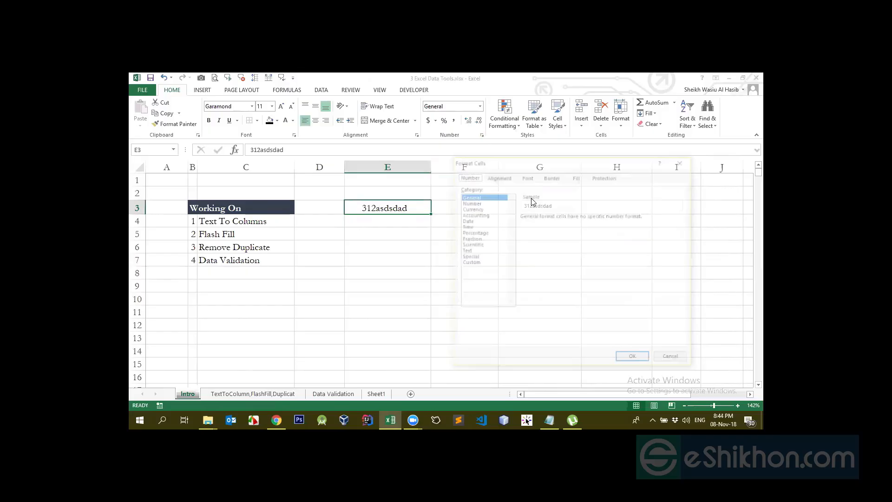
pyautogui.click(534, 178)
pyautogui.click(553, 179)
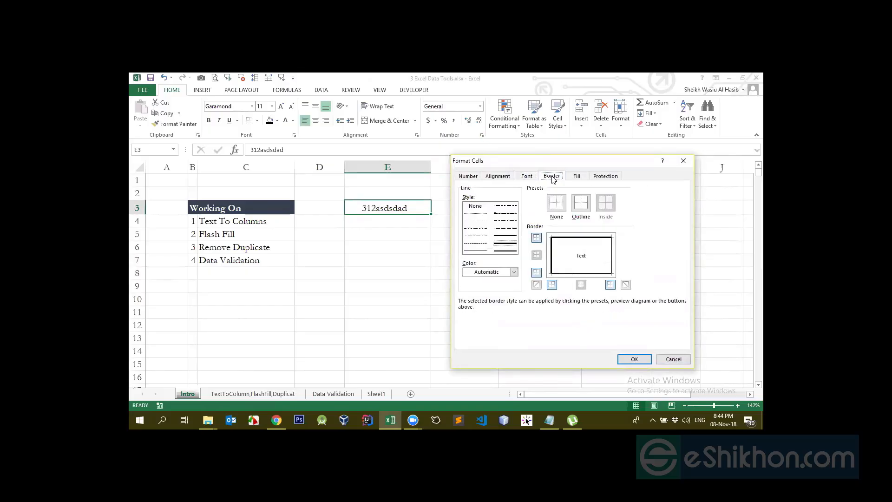
pyautogui.click(578, 178)
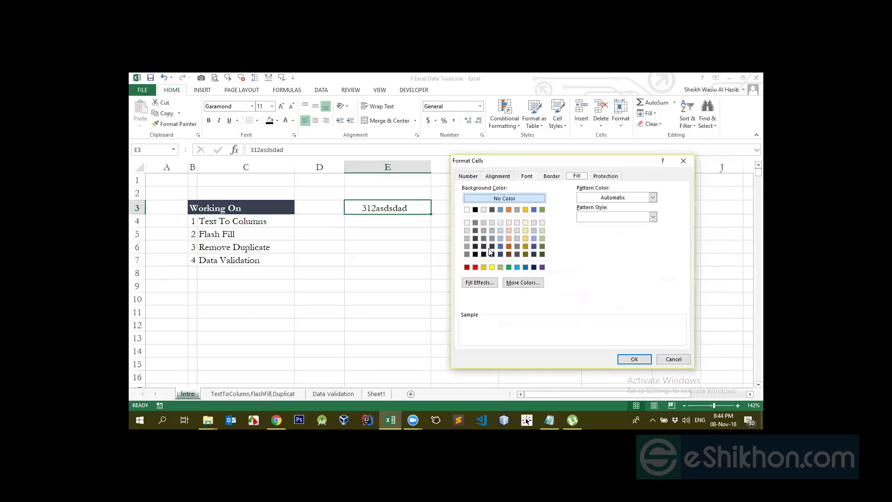
pyautogui.click(475, 267)
pyautogui.click(634, 359)
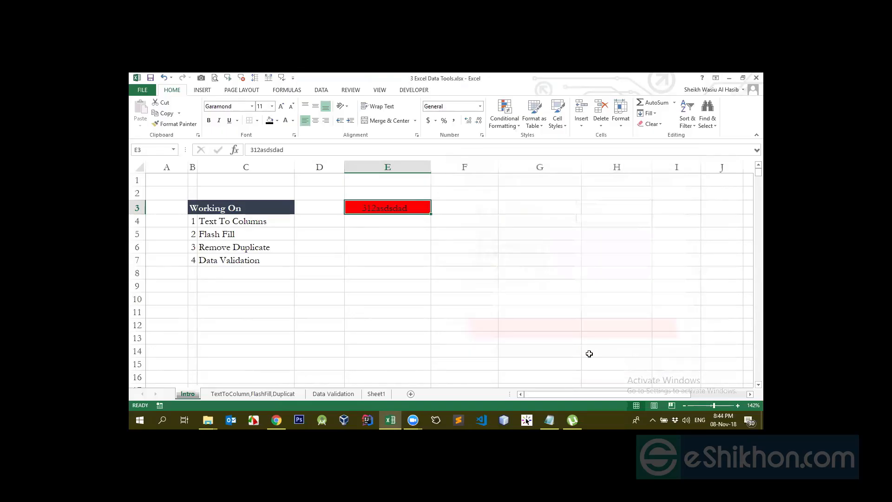
# - Try a dark blue pattern color in E3's fill settings and view the cell's protection options
pyautogui.click(482, 135)
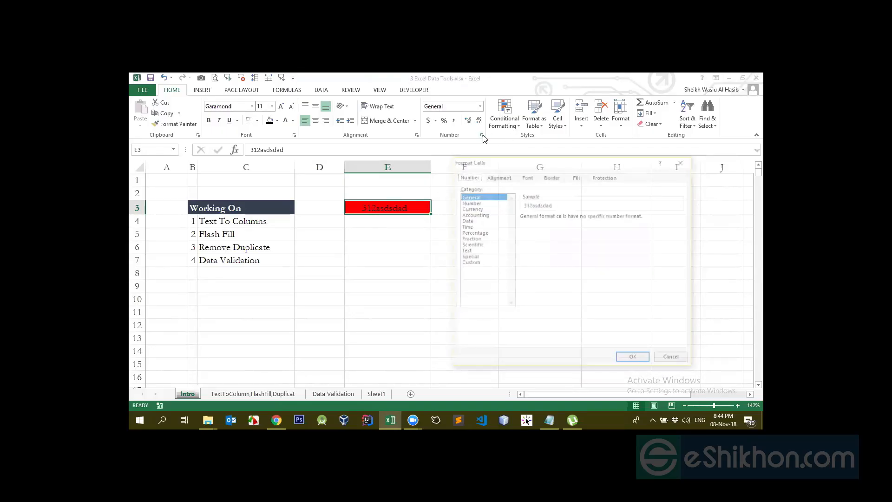
pyautogui.moveTo(618, 163); pyautogui.dragTo(689, 163)
pyautogui.click(648, 177)
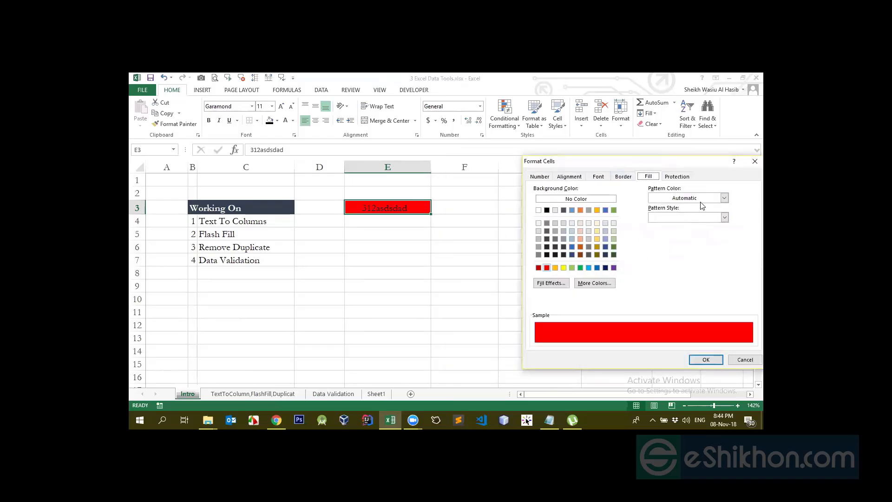
pyautogui.click(723, 197)
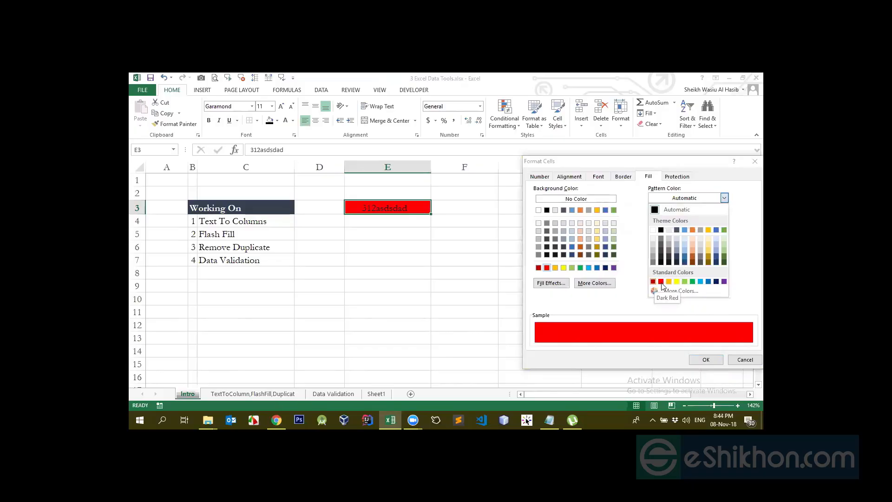
pyautogui.click(716, 281)
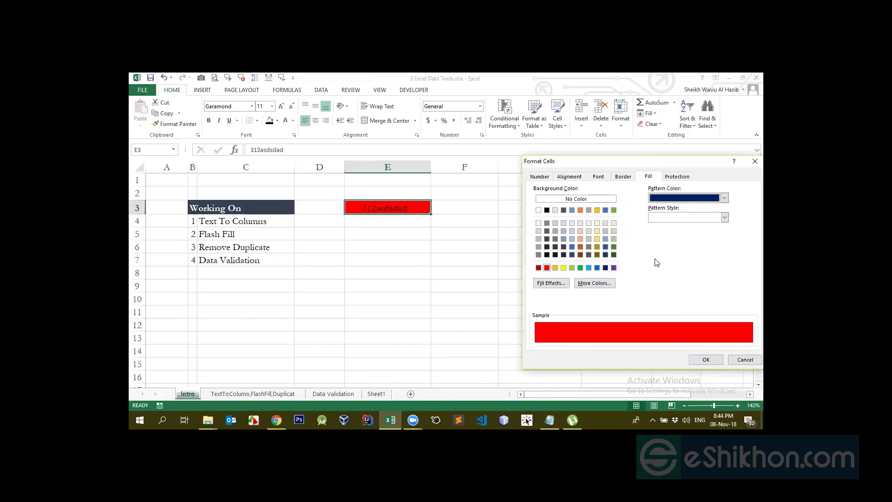
pyautogui.click(680, 177)
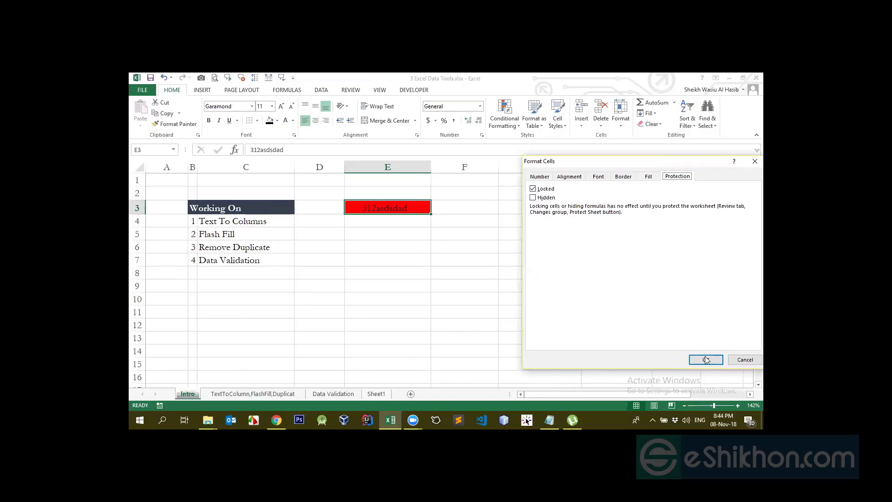
pyautogui.click(743, 359)
# - Protect the Intro sheet without a password, allowing only selection of locked and unlocked cells, and select E3
pyautogui.click(388, 260)
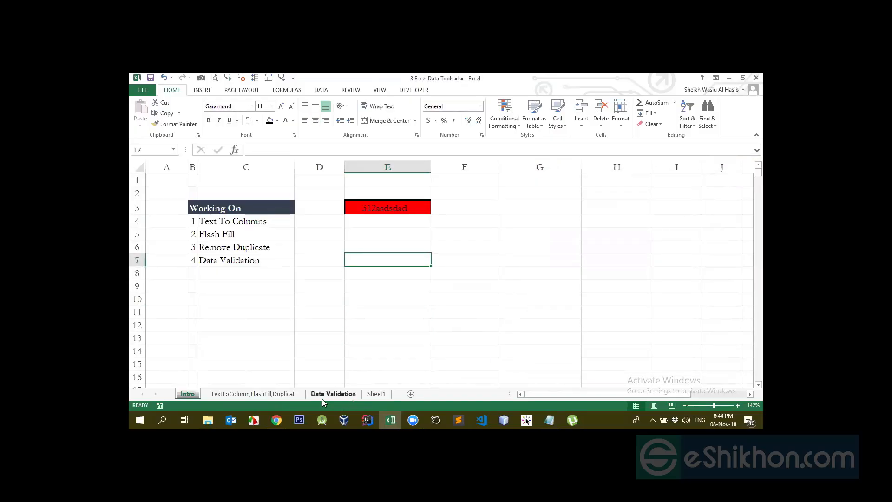
pyautogui.click(358, 273)
pyautogui.click(380, 207)
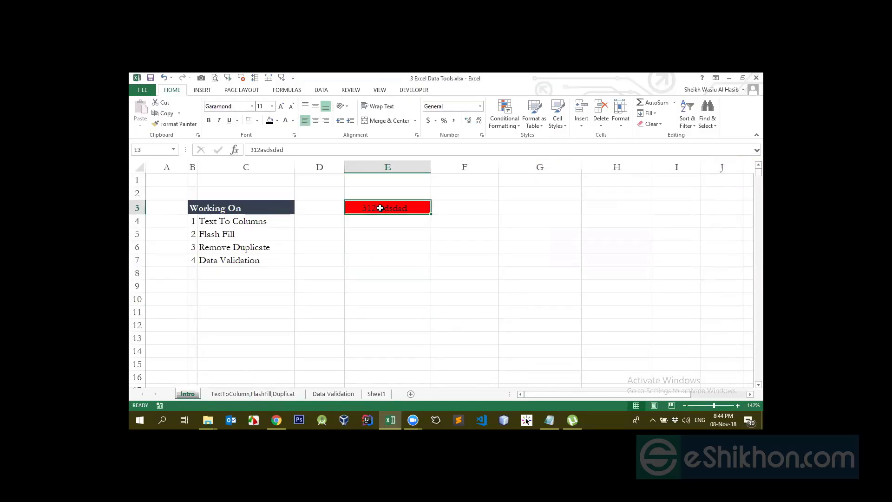
pyautogui.rightClick(193, 393)
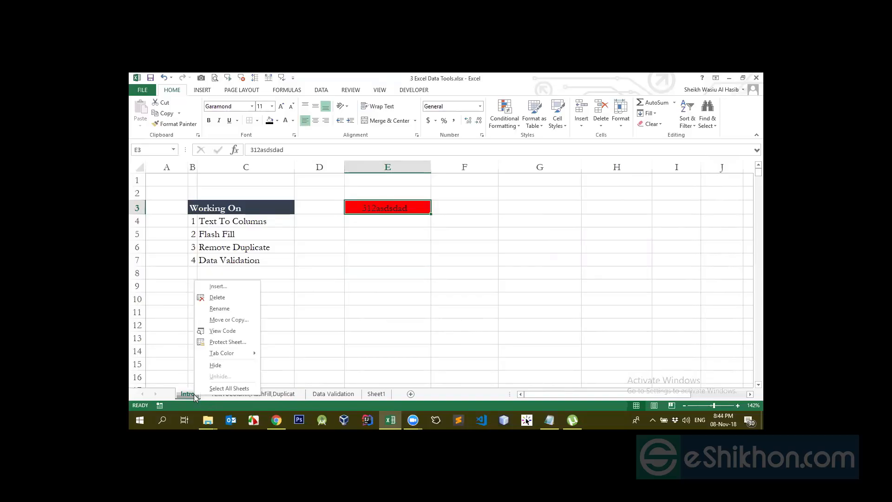
pyautogui.click(215, 342)
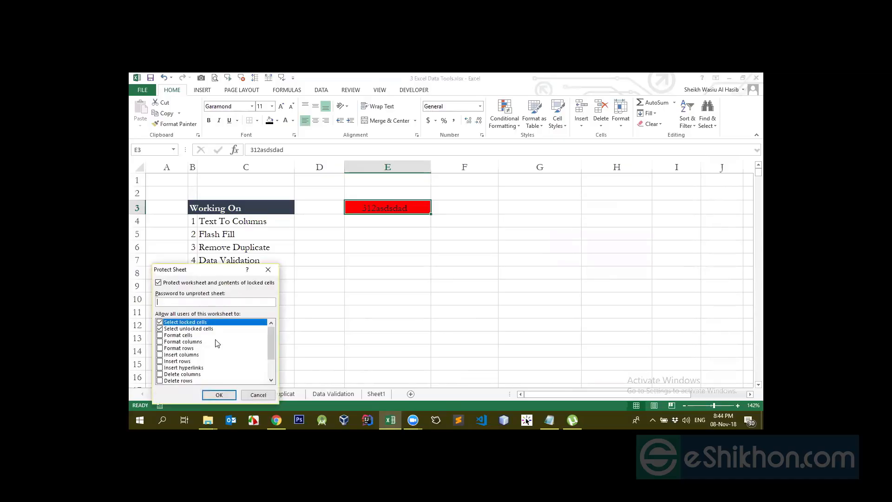
pyautogui.moveTo(207, 273); pyautogui.dragTo(581, 217)
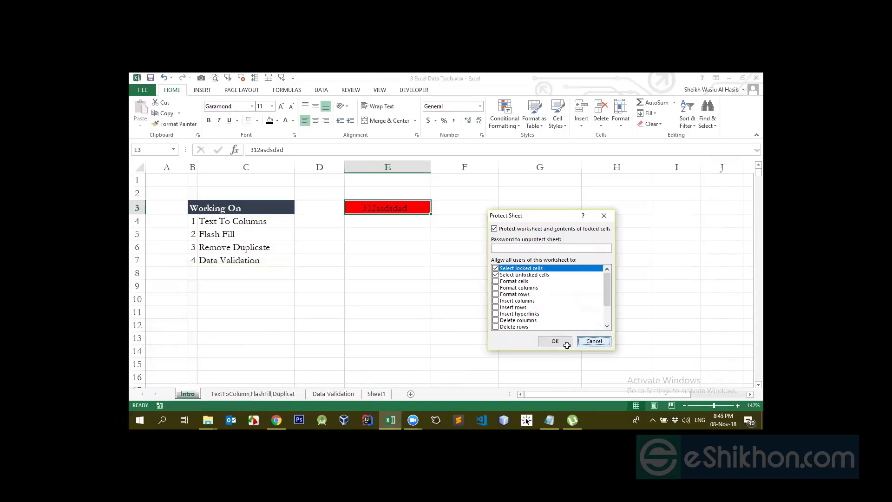
pyautogui.click(555, 340)
pyautogui.click(227, 296)
pyautogui.click(384, 208)
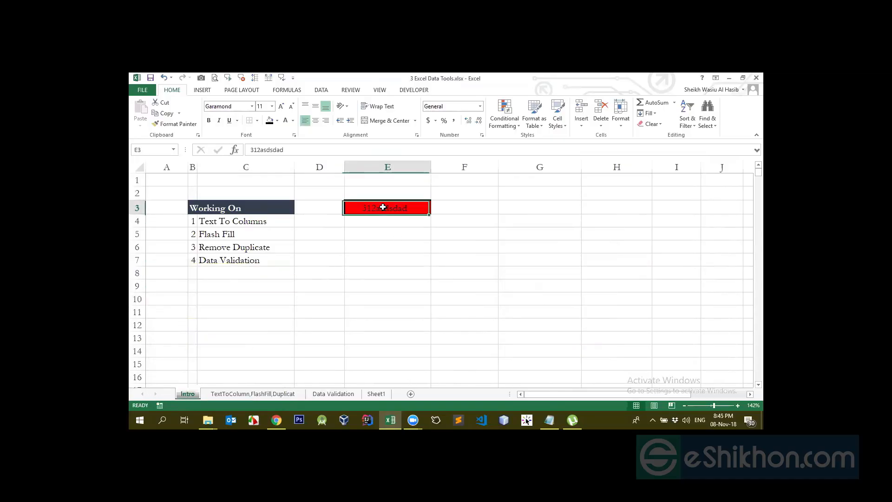
# - Remove the fill color from cell E3 and set its font color back to black
pyautogui.click(285, 121)
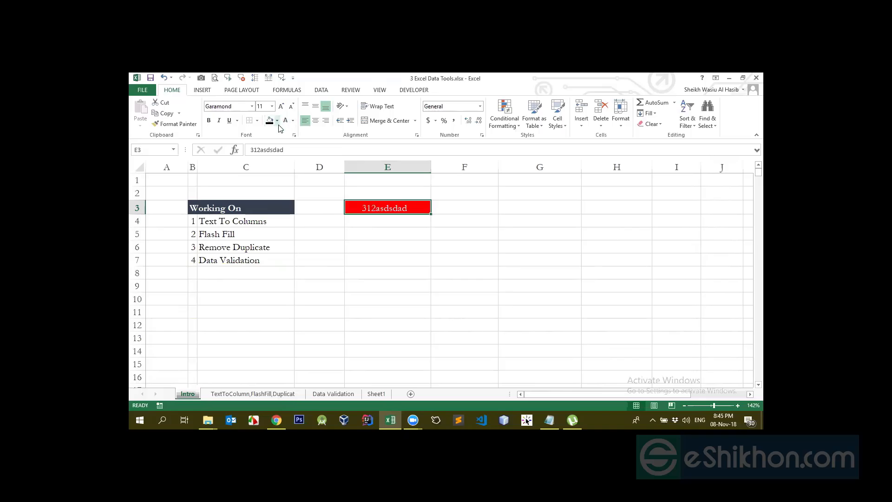
pyautogui.click(277, 121)
pyautogui.click(285, 204)
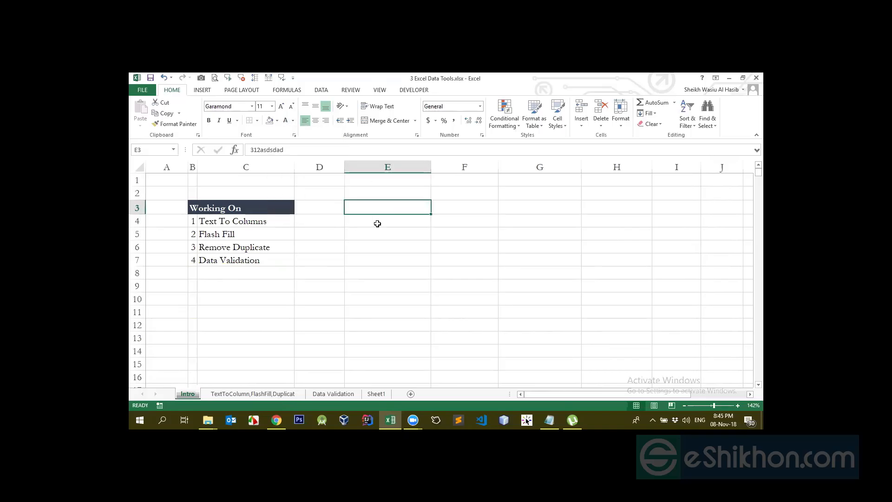
pyautogui.click(293, 121)
pyautogui.click(294, 127)
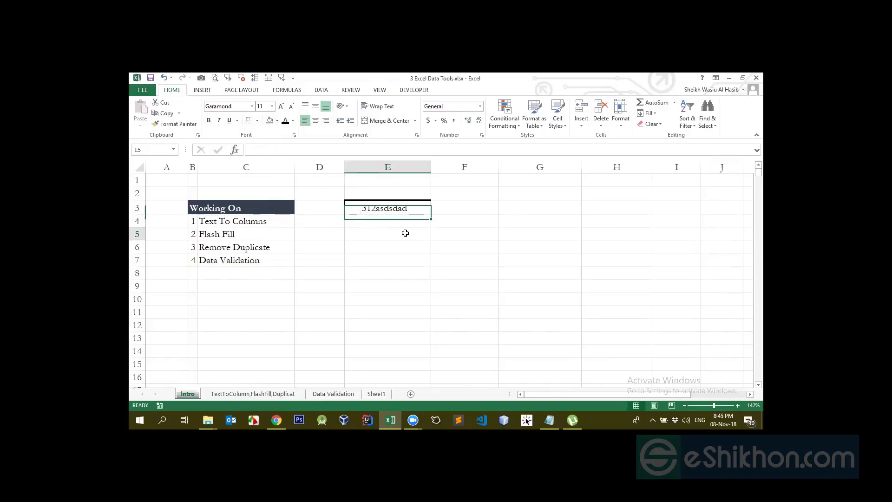
# - Remove all borders from cell E3
pyautogui.click(249, 121)
pyautogui.click(388, 271)
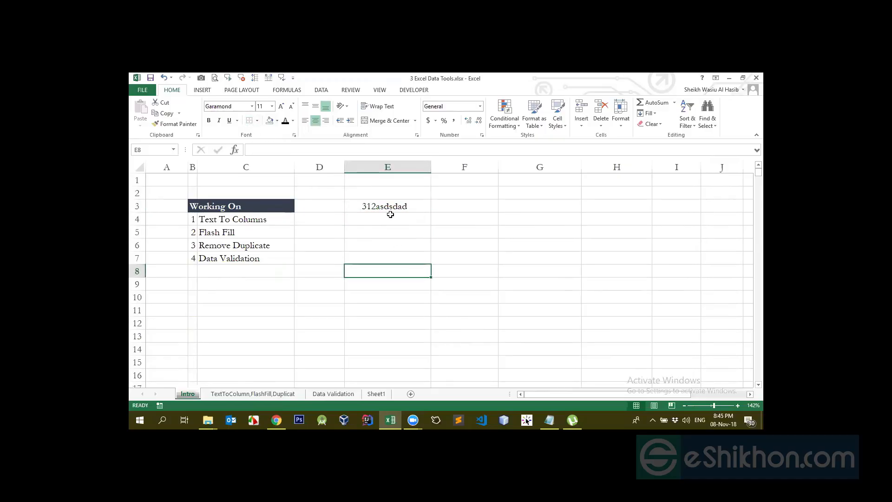
pyautogui.click(398, 206)
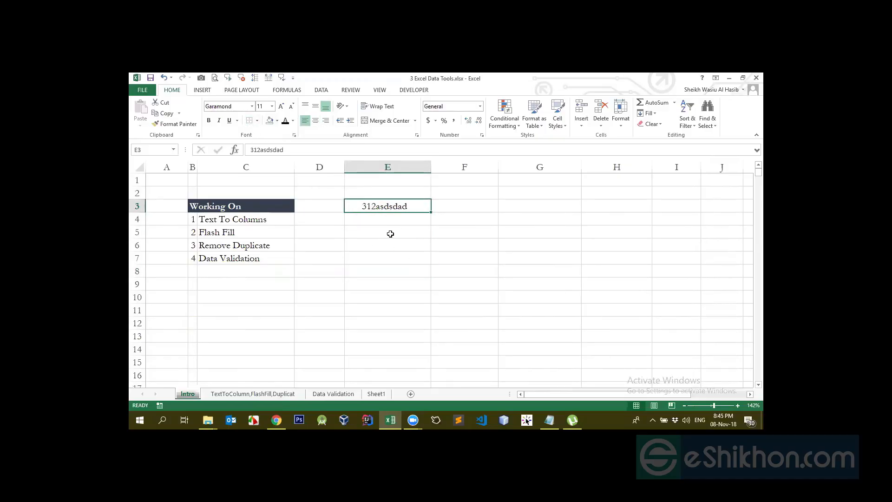
pyautogui.click(417, 273)
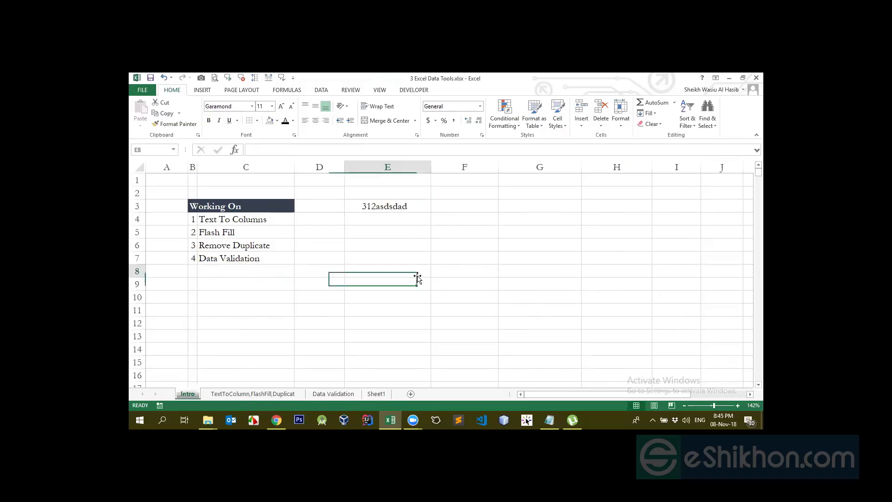
# - Examine the protection options in E3's cell format settings and close them without changes
pyautogui.click(404, 203)
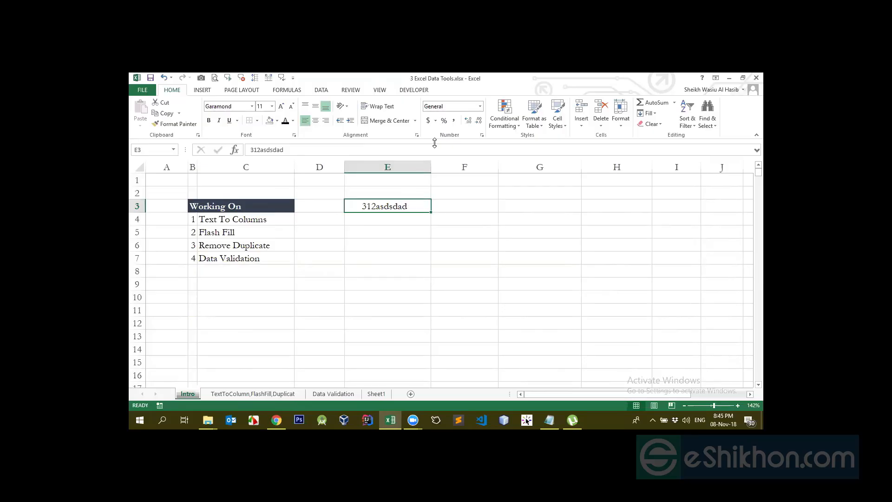
pyautogui.click(481, 135)
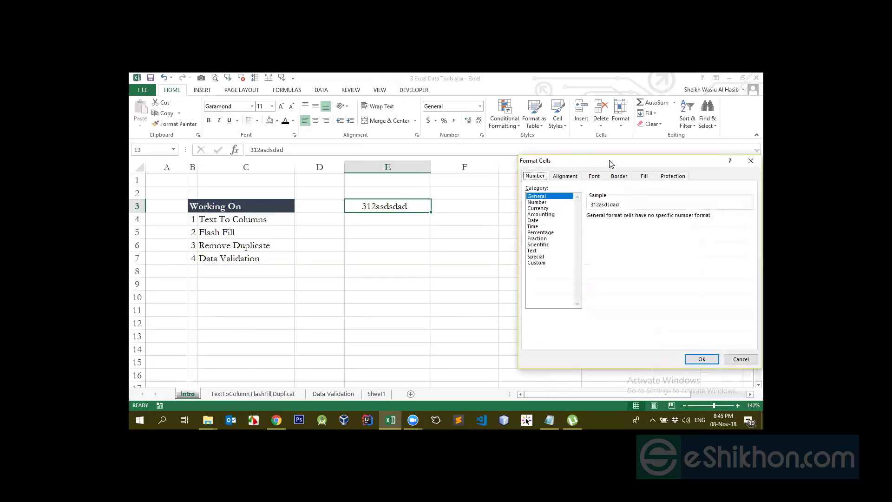
pyautogui.click(672, 175)
pyautogui.click(740, 358)
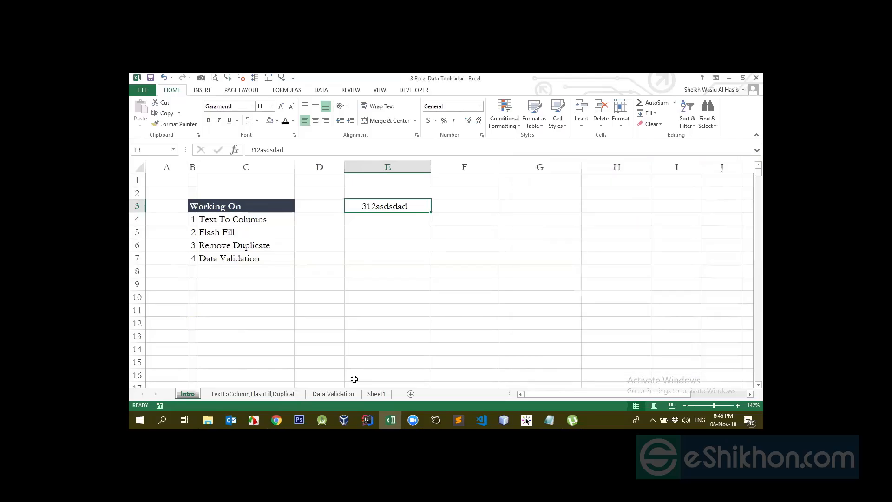
# - Protect the Intro sheet with a sheet password, allowing only selection of locked and unlocked cells
pyautogui.rightClick(186, 394)
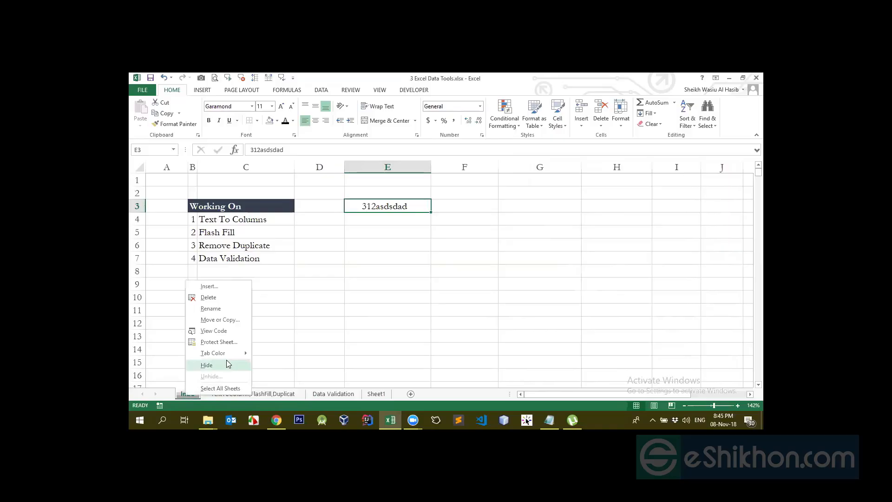
pyautogui.click(222, 342)
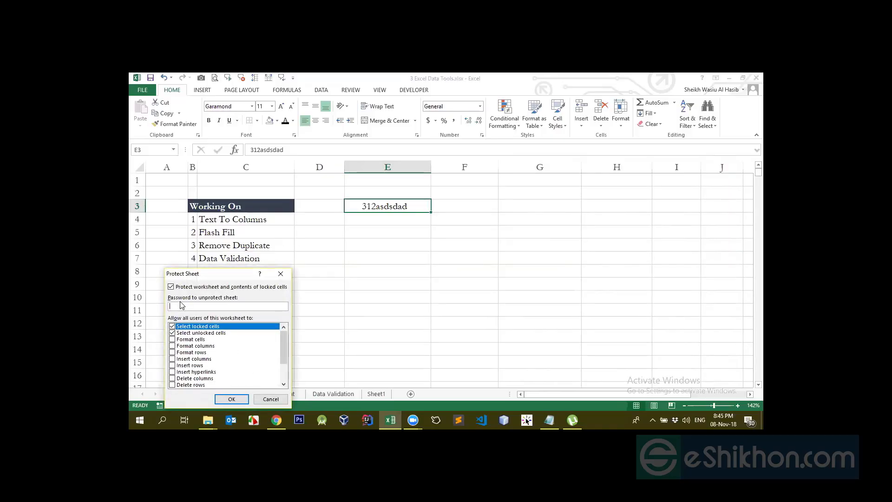
pyautogui.press('Return')
pyautogui.write('1')
pyautogui.press('Return')
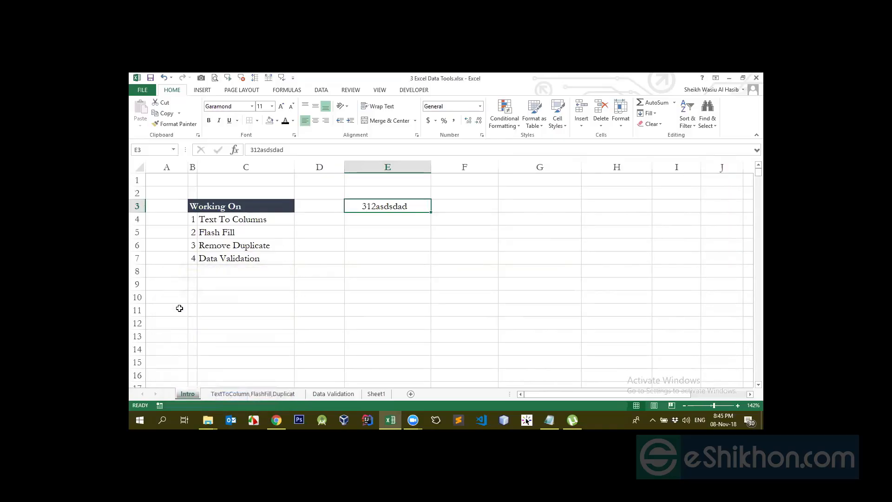
# - Try to edit the empty cells E7, H7 and H3 on the protected sheet
pyautogui.click(347, 279)
pyautogui.click(381, 259)
pyautogui.doubleClick(381, 262)
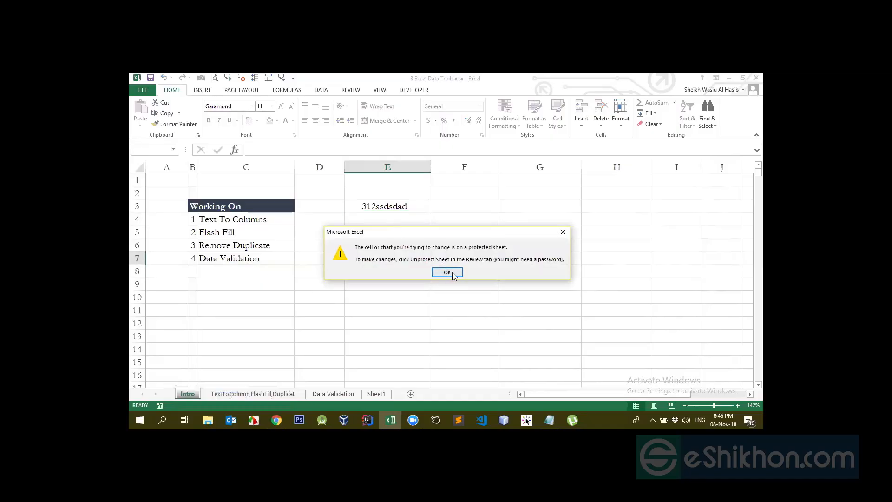
pyautogui.click(447, 272)
pyautogui.click(668, 256)
pyautogui.doubleClick(599, 256)
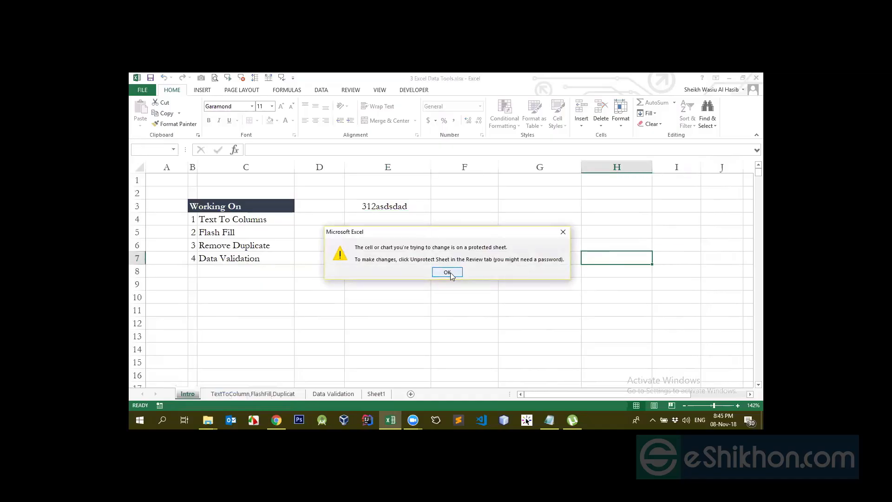
pyautogui.click(449, 272)
pyautogui.hotkey('ctrl', 'Up')
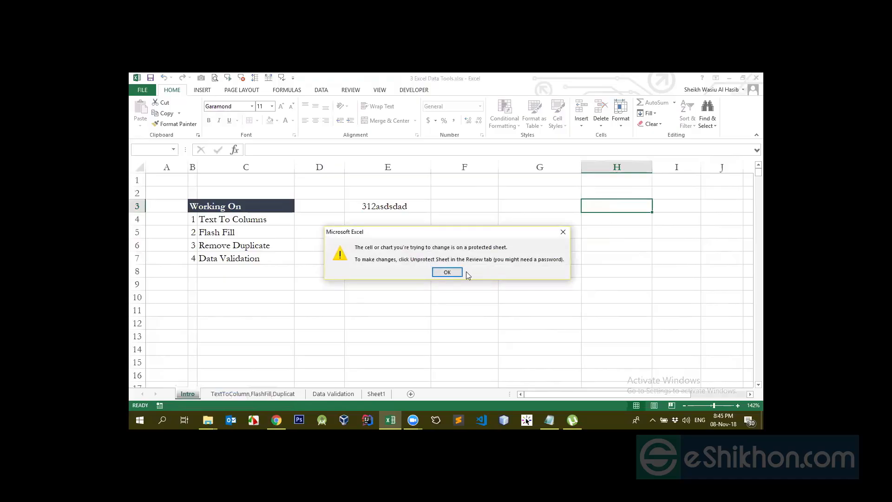
pyautogui.click(465, 271)
# - Try to edit the empty cells D11, C11, C9 and G11 on the protected sheet
pyautogui.click(297, 310)
pyautogui.doubleClick(316, 309)
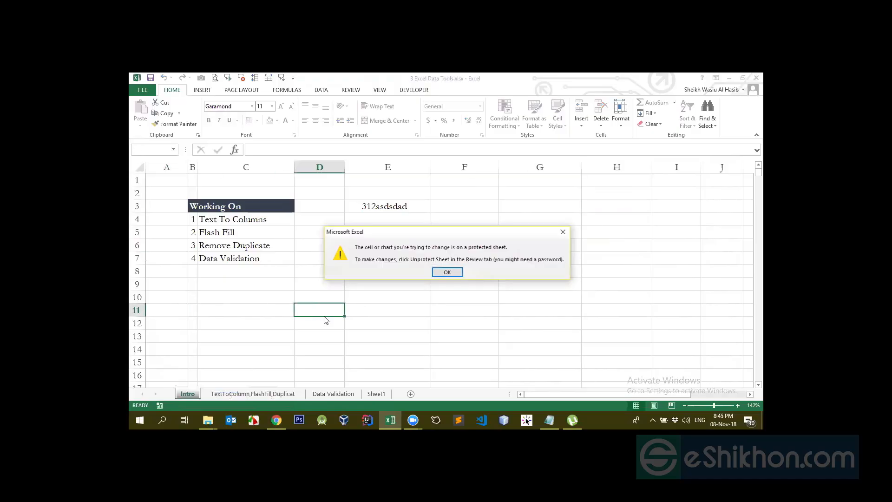
pyautogui.click(452, 271)
pyautogui.doubleClick(271, 311)
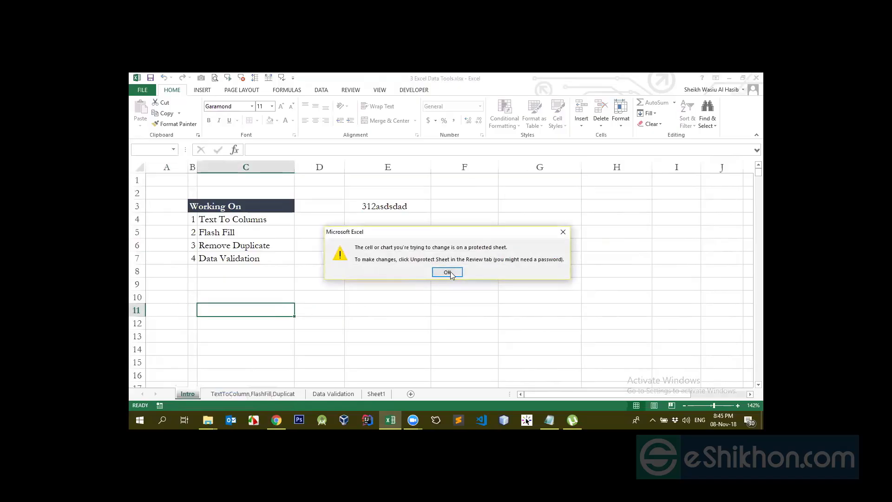
pyautogui.click(450, 271)
pyautogui.click(260, 289)
pyautogui.doubleClick(263, 290)
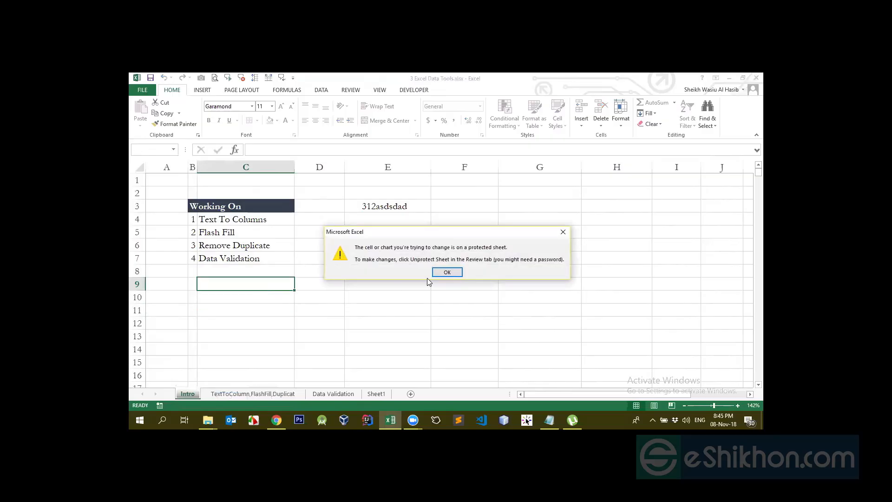
pyautogui.click(450, 272)
pyautogui.doubleClick(508, 310)
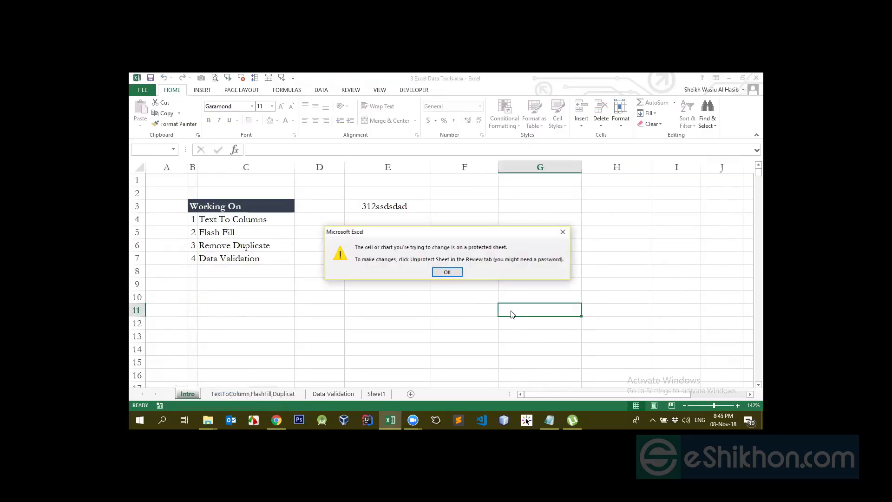
pyautogui.click(447, 272)
# - Try to edit the text in cell E3 while the sheet is protected
pyautogui.click(374, 231)
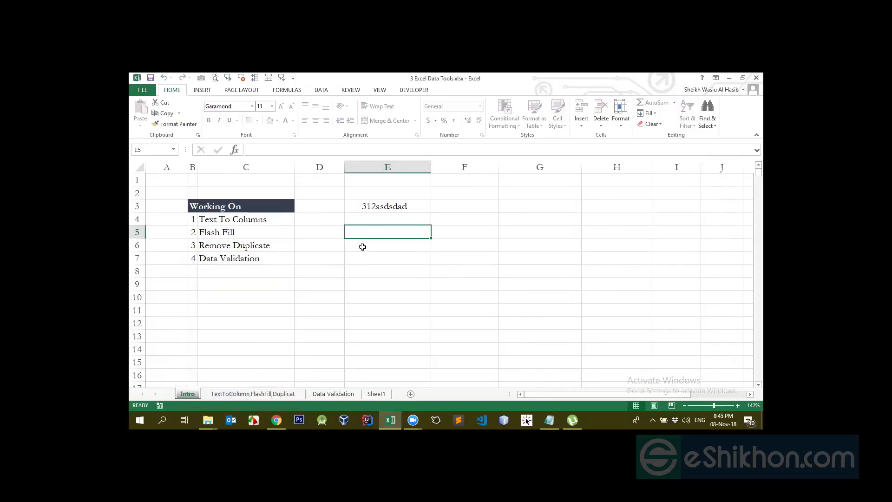
pyautogui.click(377, 205)
pyautogui.doubleClick(377, 205)
pyautogui.click(442, 271)
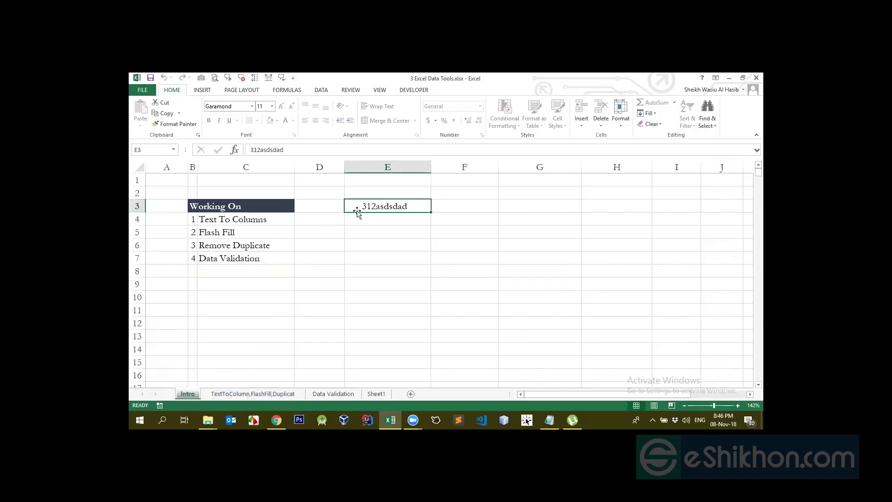
# - Select E3 and unprotect the Intro sheet by entering the sheet password
pyautogui.click(369, 232)
pyautogui.click(370, 208)
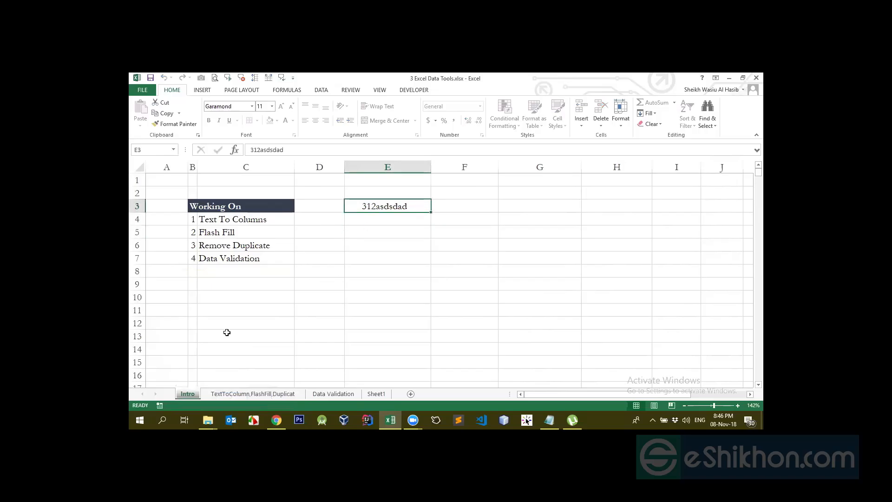
pyautogui.rightClick(188, 393)
pyautogui.click(213, 340)
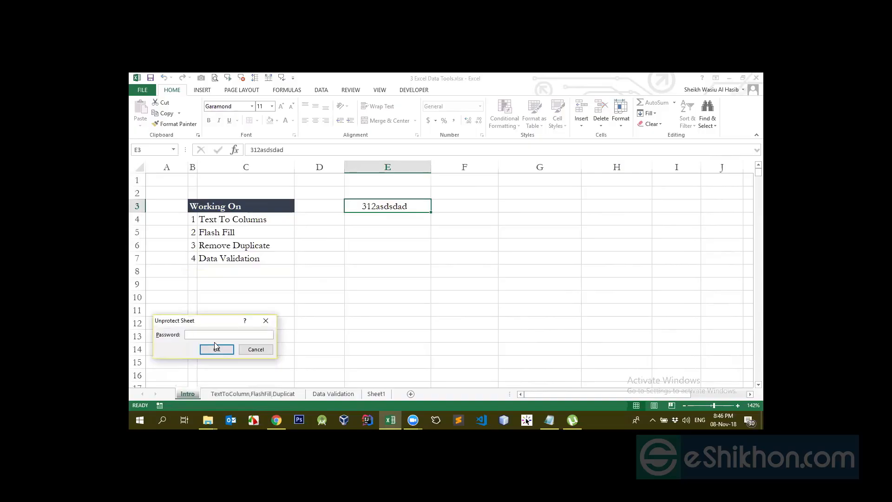
pyautogui.click(216, 349)
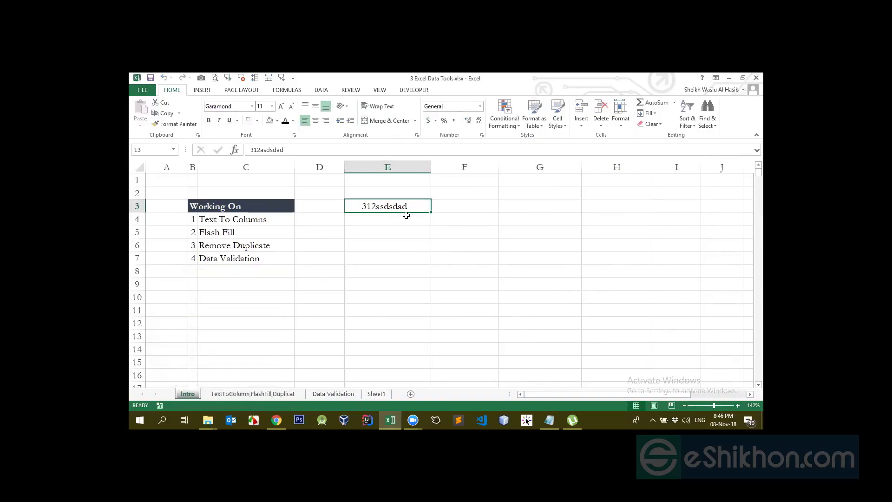
# - Turn off the Locked protection option for cell E3 and apply the change
pyautogui.click(481, 135)
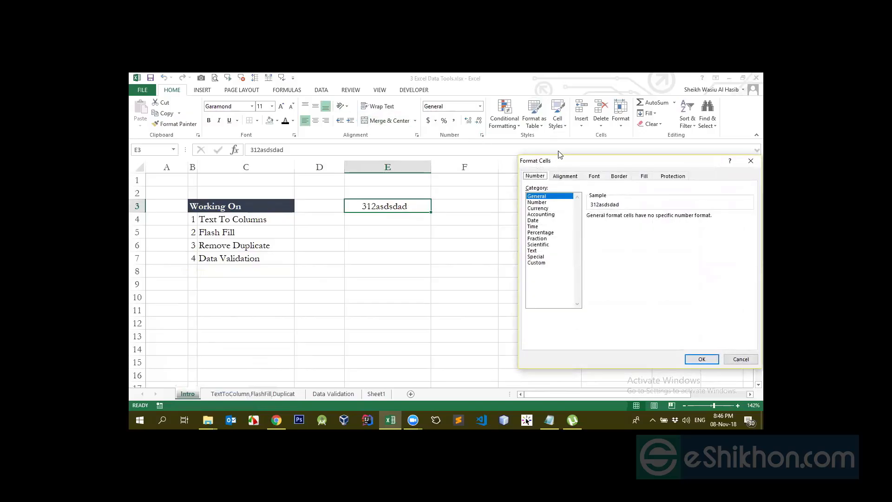
pyautogui.click(675, 177)
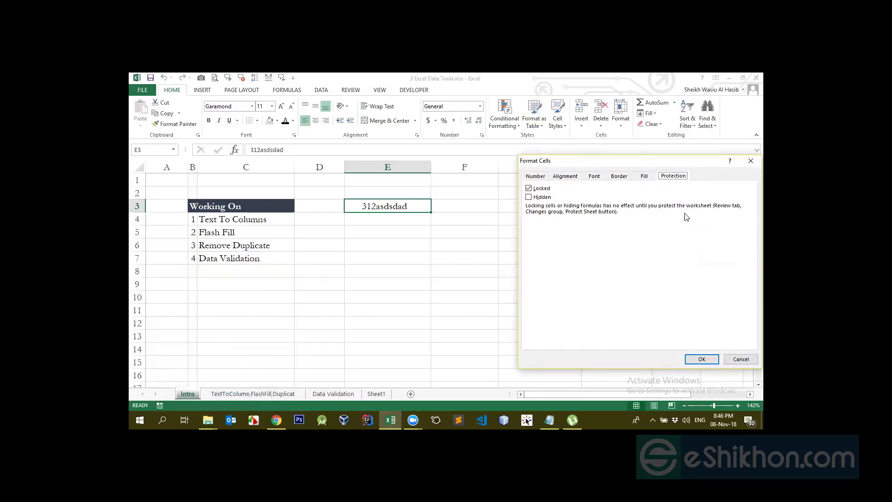
pyautogui.click(530, 189)
pyautogui.press('Return')
pyautogui.click(407, 221)
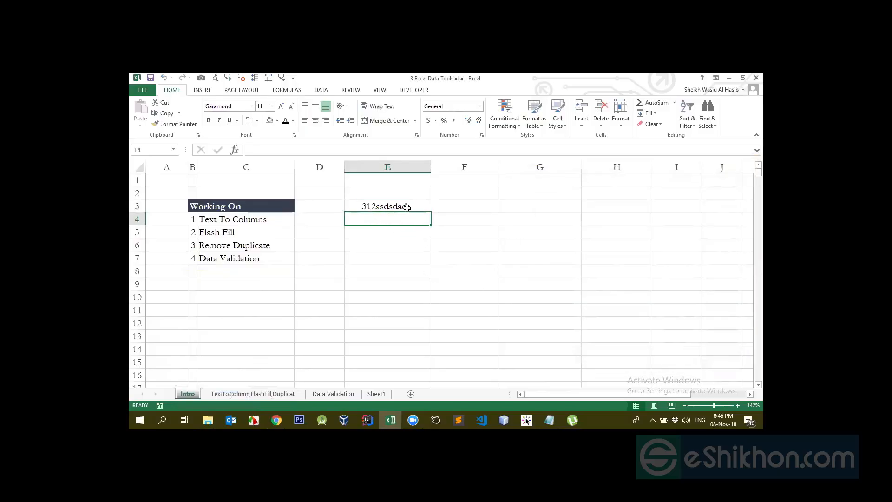
# - Reopen E3's protection options and apply them with both Locked and Hidden switched off
pyautogui.click(407, 207)
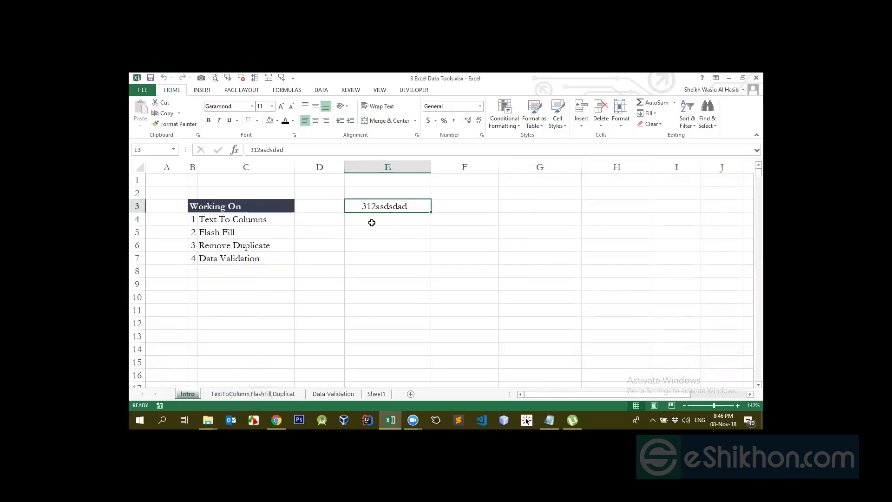
pyautogui.click(482, 136)
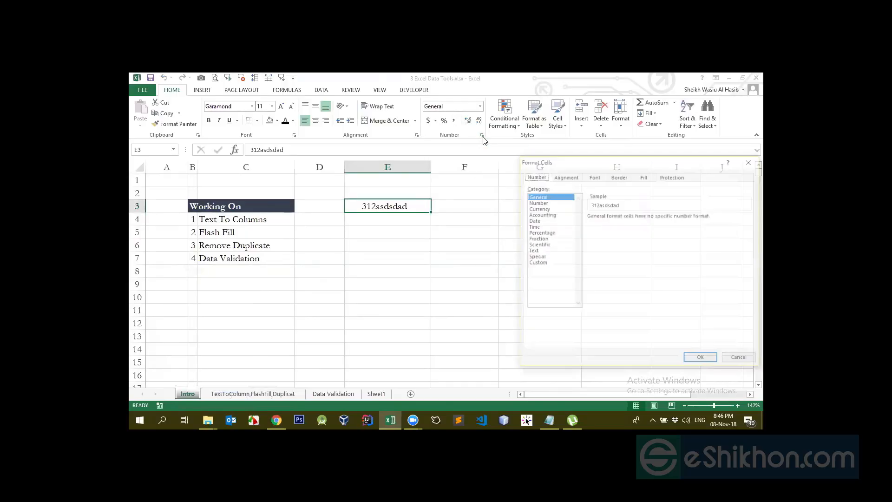
pyautogui.click(667, 177)
pyautogui.click(533, 189)
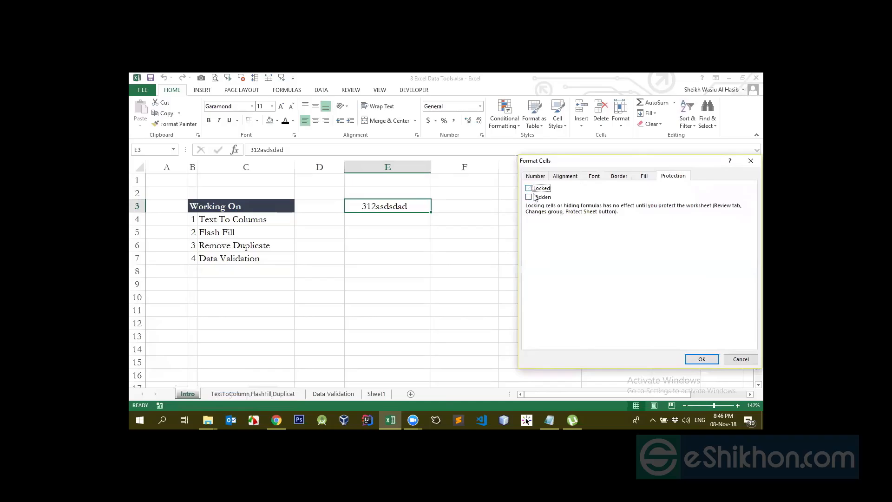
pyautogui.click(702, 359)
# - Select cell E6 and examine its protection options without changing them
pyautogui.click(399, 260)
pyautogui.click(405, 296)
pyautogui.click(545, 273)
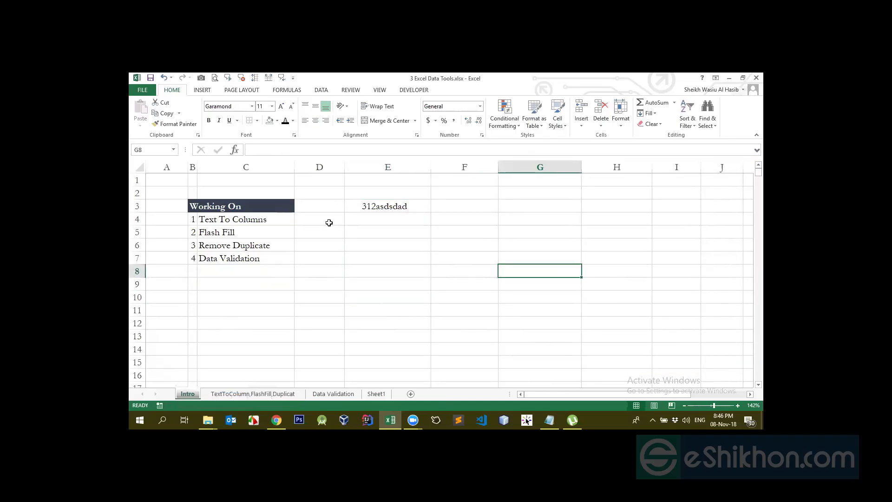
pyautogui.click(385, 220)
pyautogui.click(425, 266)
pyautogui.click(390, 241)
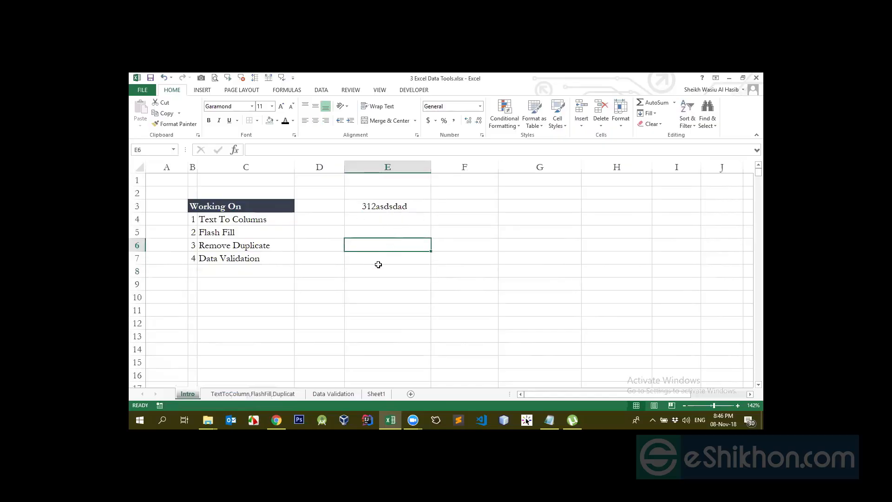
pyautogui.click(481, 135)
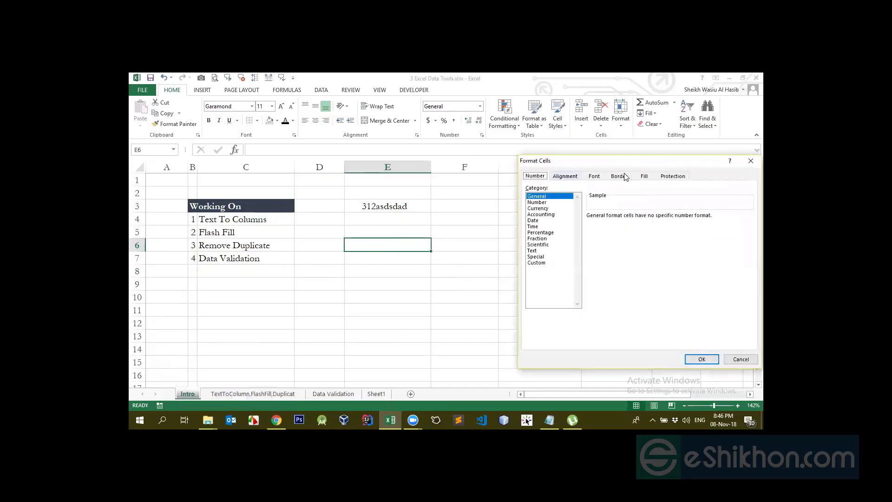
pyautogui.click(671, 177)
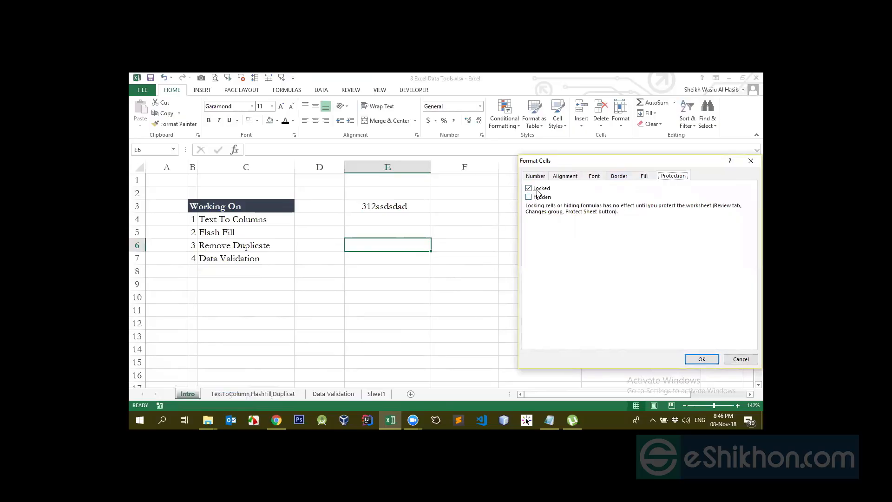
pyautogui.click(733, 359)
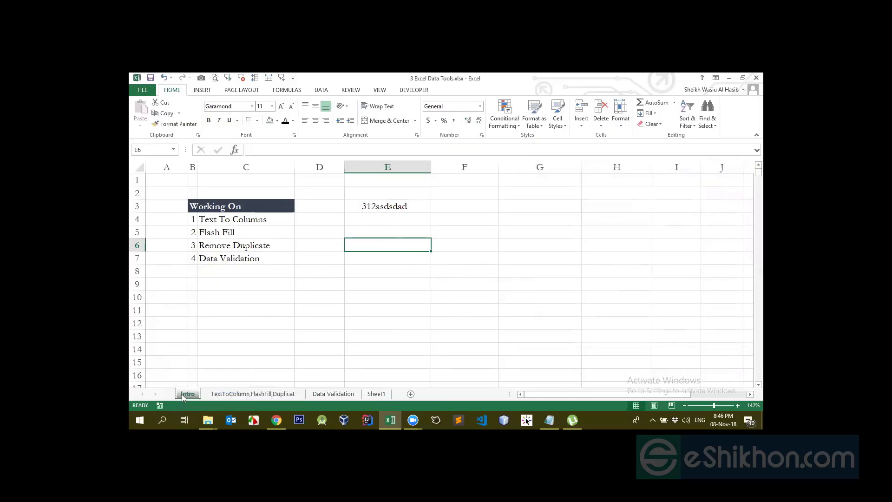
# - Protect the Intro sheet with the sheet password, keeping the default user permissions
pyautogui.rightClick(183, 394)
pyautogui.click(205, 341)
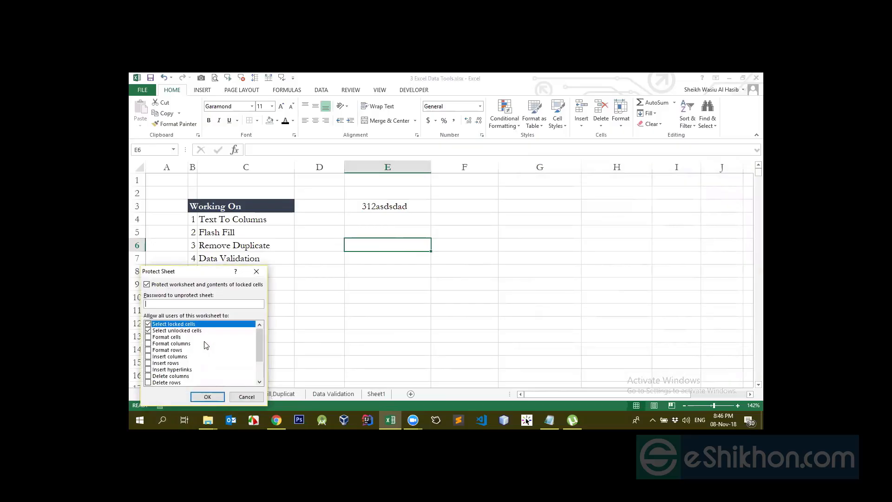
pyautogui.press('Return')
pyautogui.press('Return')
# - Delete the text in unlocked cell E3 while the sheet is protected
pyautogui.click(361, 211)
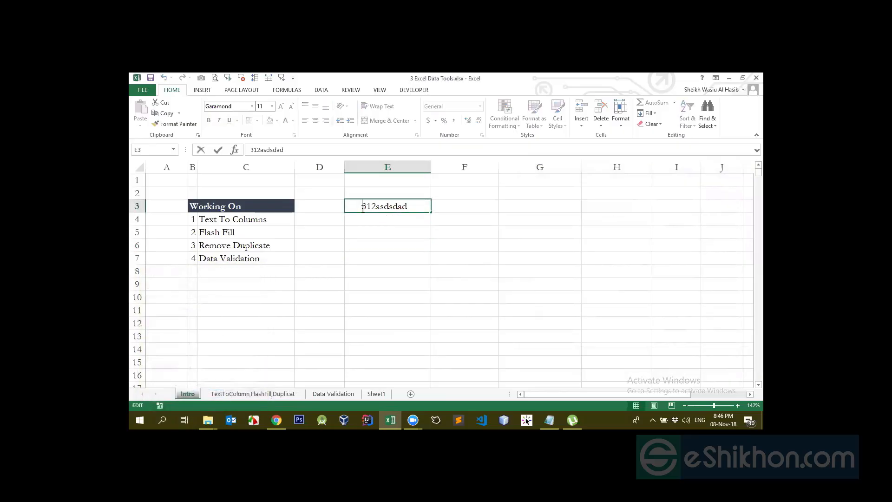
pyautogui.doubleClick(369, 208)
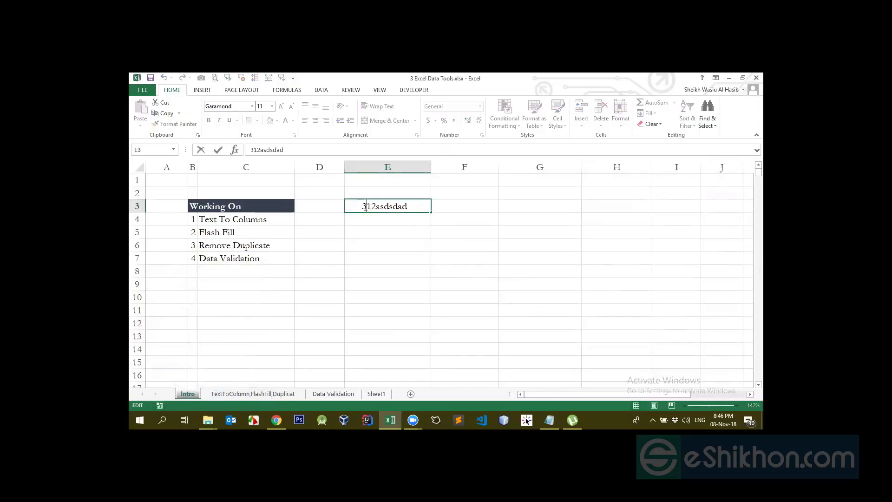
pyautogui.moveTo(363, 207); pyautogui.dragTo(459, 217)
pyautogui.press('BackSpace')
pyautogui.press('Return')
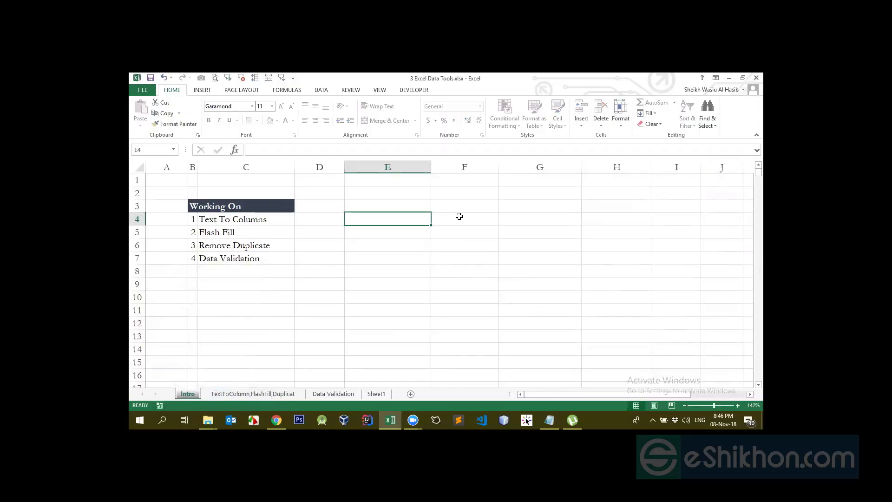
# - Enter "dasd" in unlocked cell E3 of the protected sheet
pyautogui.press('Up')
pyautogui.write('dasd')
pyautogui.press('Return')
pyautogui.press('Up')
pyautogui.write('dasd')
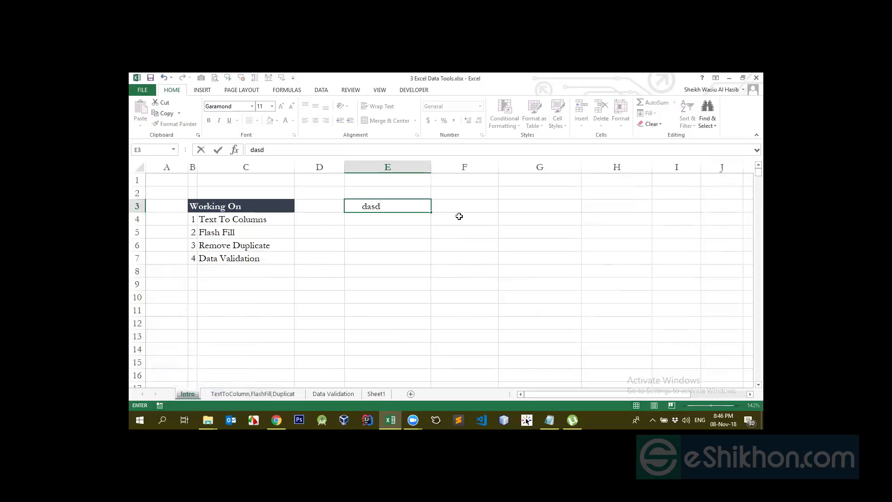
pyautogui.press('Return')
# - Try to edit locked cell E9, and compare it with unlocked cell E3
pyautogui.doubleClick(382, 284)
pyautogui.click(460, 275)
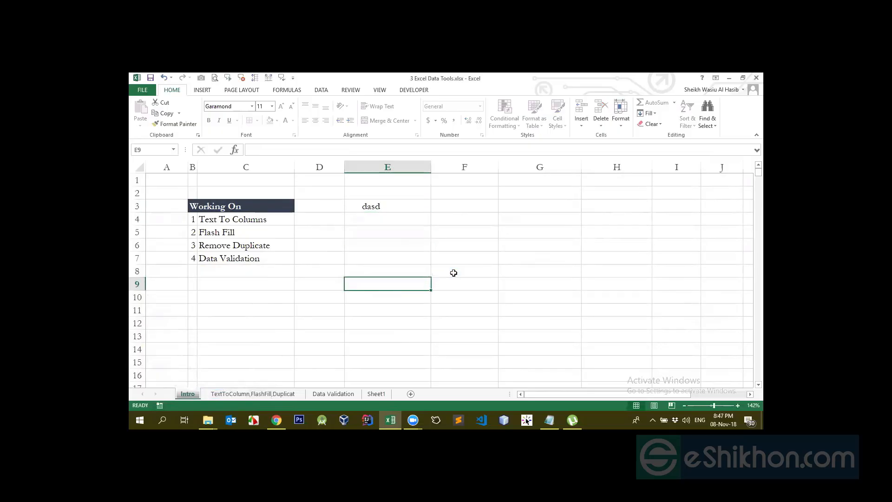
pyautogui.click(385, 207)
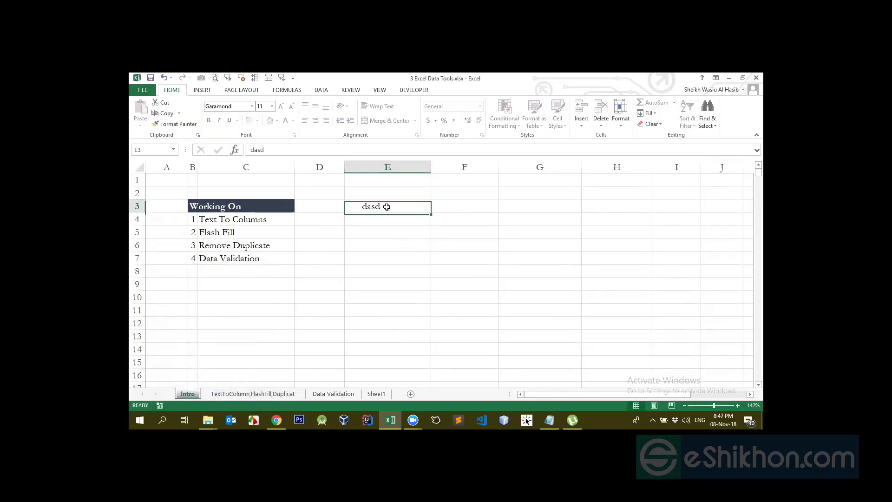
pyautogui.click(397, 289)
# - Unprotect the Intro sheet with its password and clear the contents of cell E3
pyautogui.rightClick(191, 393)
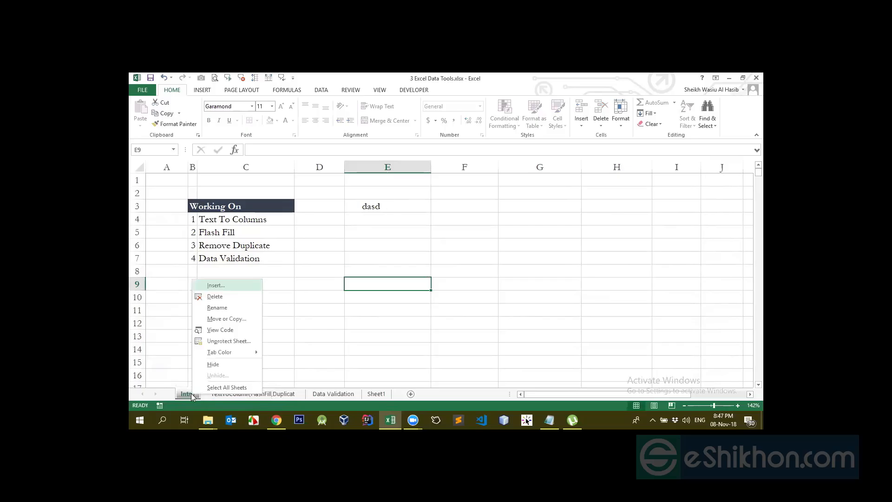
pyautogui.click(218, 342)
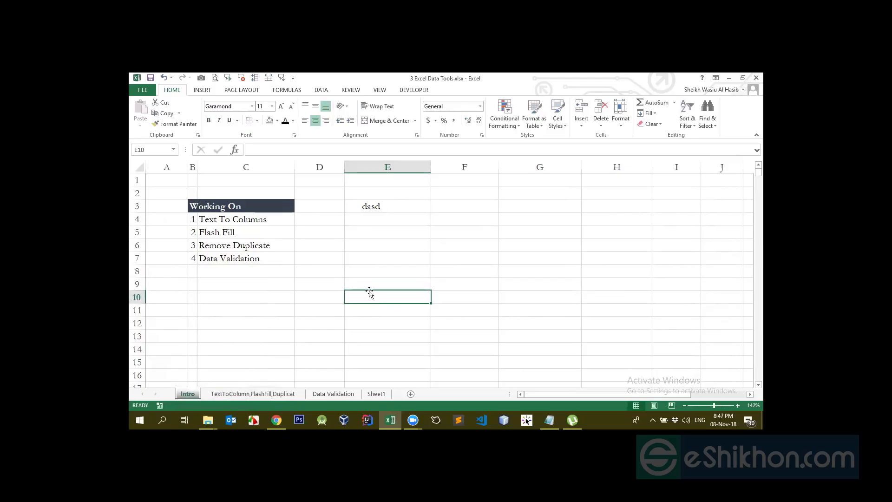
pyautogui.click(373, 205)
pyautogui.press('Delete')
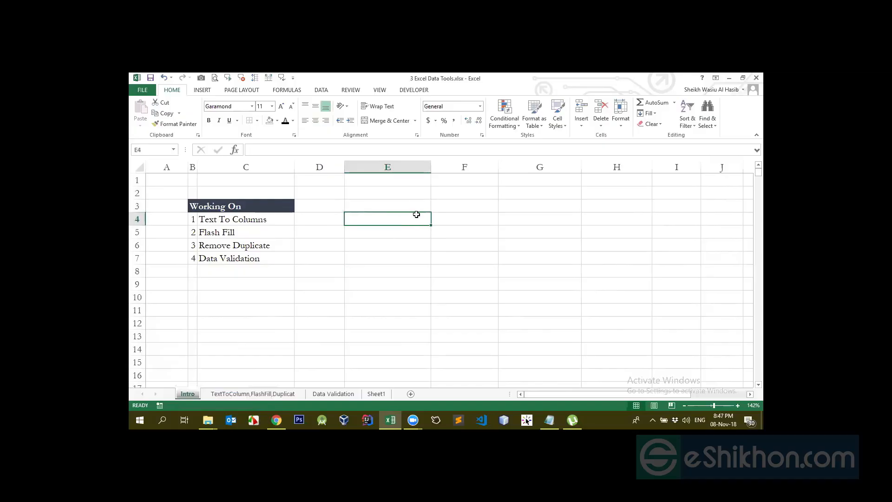
# - Fill the range E3:G10 with the standard yellow colour
pyautogui.moveTo(427, 210); pyautogui.dragTo(510, 299)
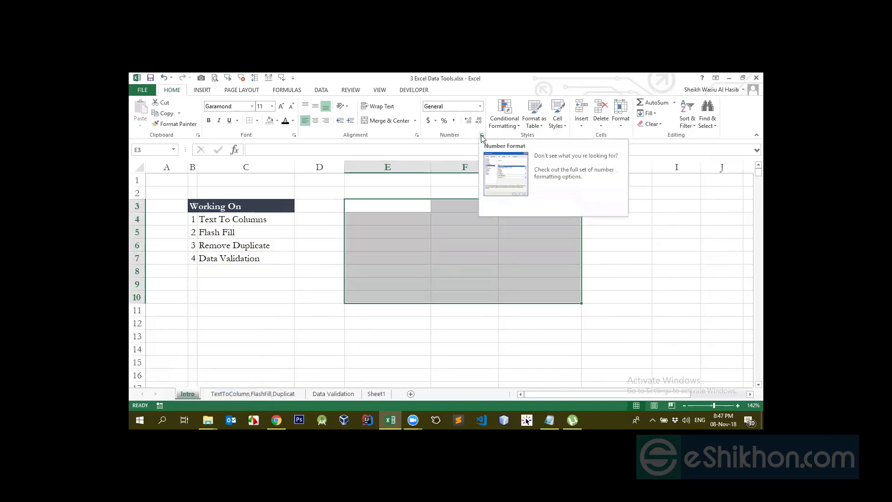
pyautogui.click(277, 120)
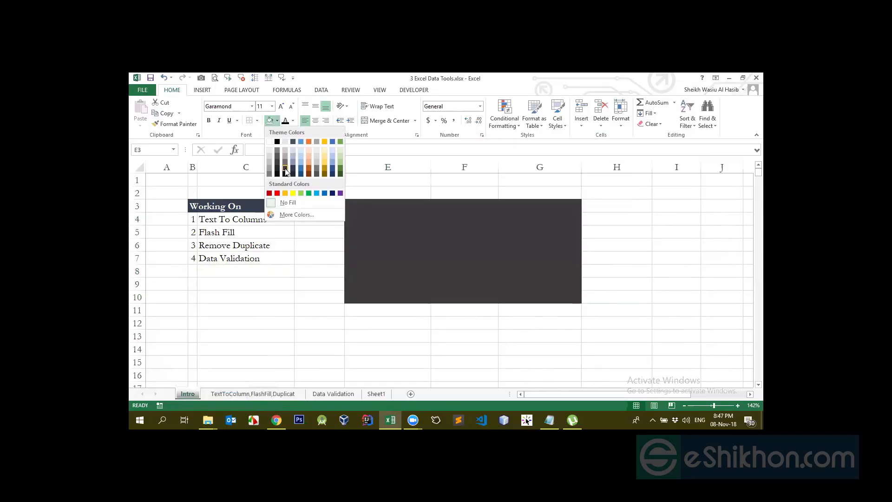
pyautogui.click(285, 172)
pyautogui.click(277, 121)
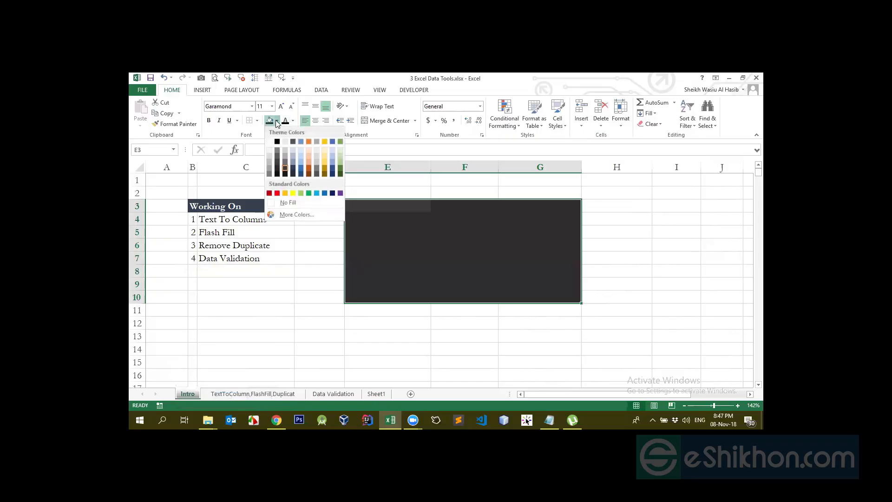
pyautogui.click(293, 192)
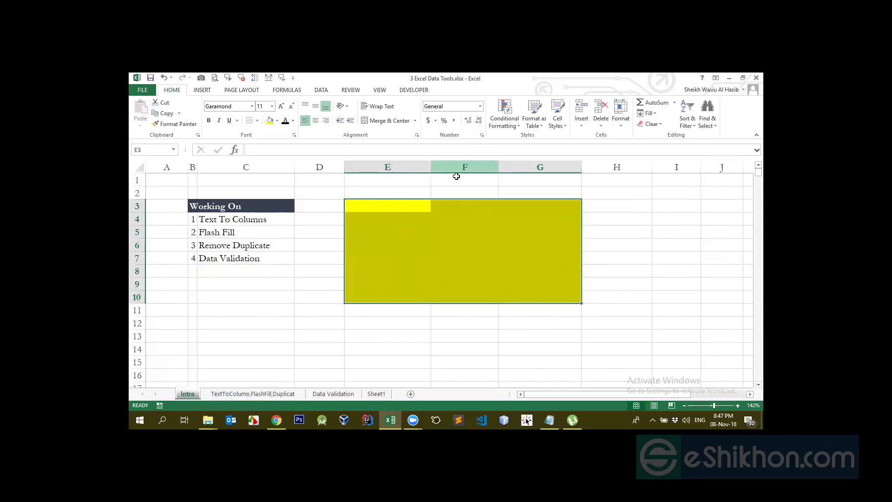
# - Apply a thick box border around the yellow range E3:G10
pyautogui.click(434, 251)
pyautogui.moveTo(354, 203); pyautogui.dragTo(557, 302)
pyautogui.click(257, 121)
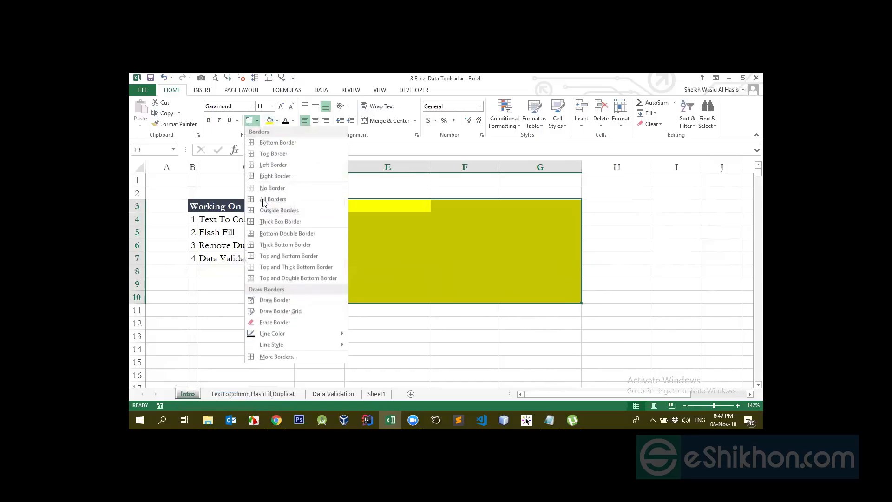
pyautogui.click(271, 222)
pyautogui.click(438, 319)
# - Merge and center the range E3:G10 and enter "asdjhasgdjhasd" in it
pyautogui.moveTo(370, 203); pyautogui.dragTo(565, 295)
pyautogui.click(384, 121)
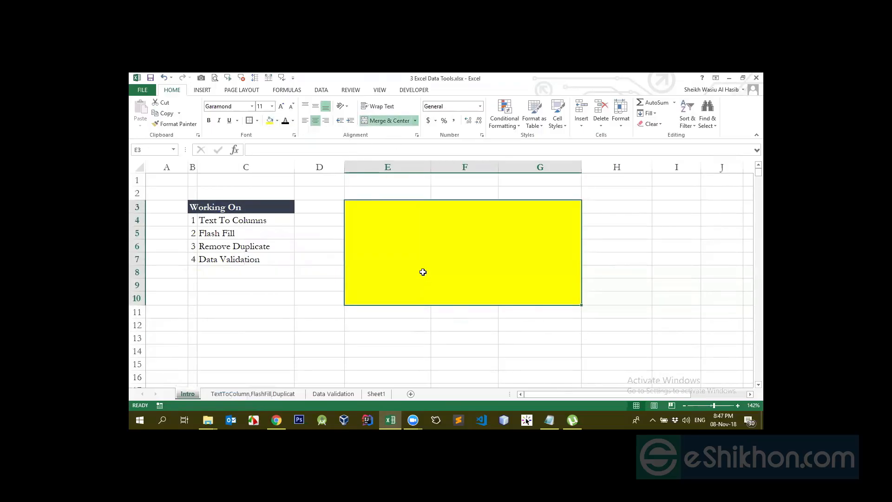
pyautogui.write('asdjhasgdjhasd')
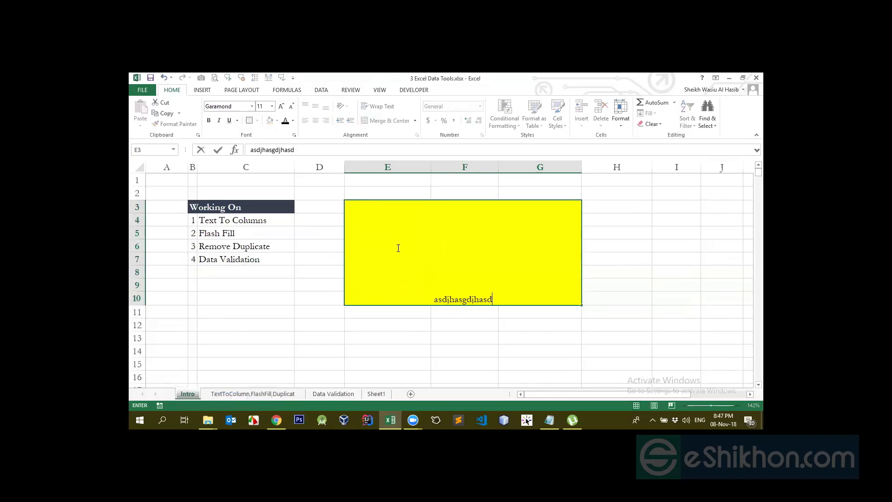
pyautogui.click(447, 373)
# - Examine the protection options of the merged yellow cell without changing them
pyautogui.click(453, 283)
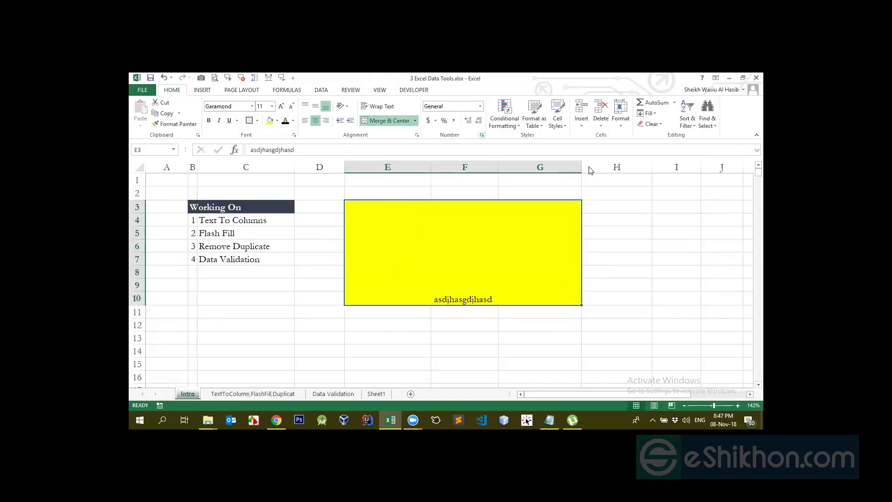
pyautogui.click(482, 135)
pyautogui.click(673, 176)
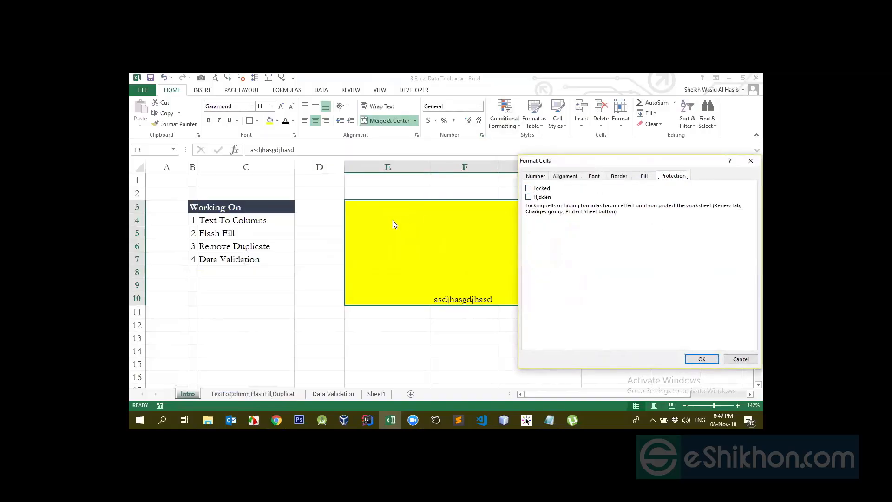
pyautogui.click(739, 359)
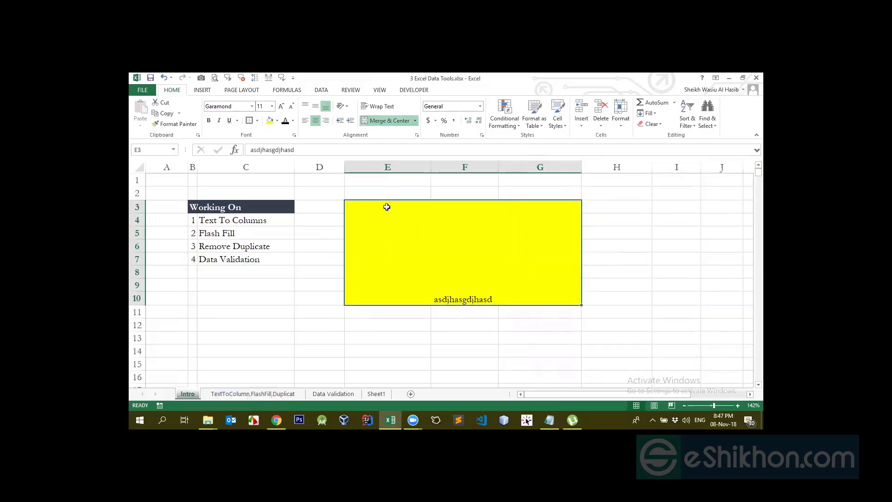
# - Protect the Intro sheet again, entering and confirming the sheet password with the default permissions
pyautogui.rightClick(186, 396)
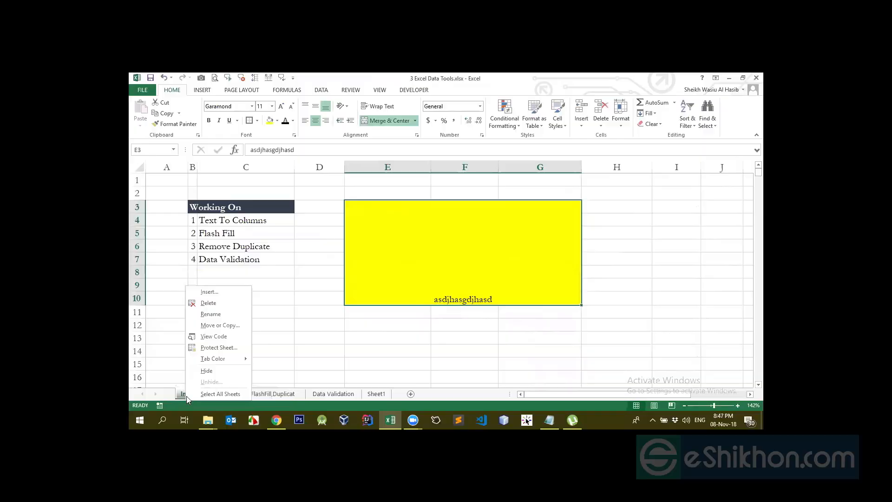
pyautogui.click(202, 349)
pyautogui.write('1')
pyautogui.press('Return')
pyautogui.write('1')
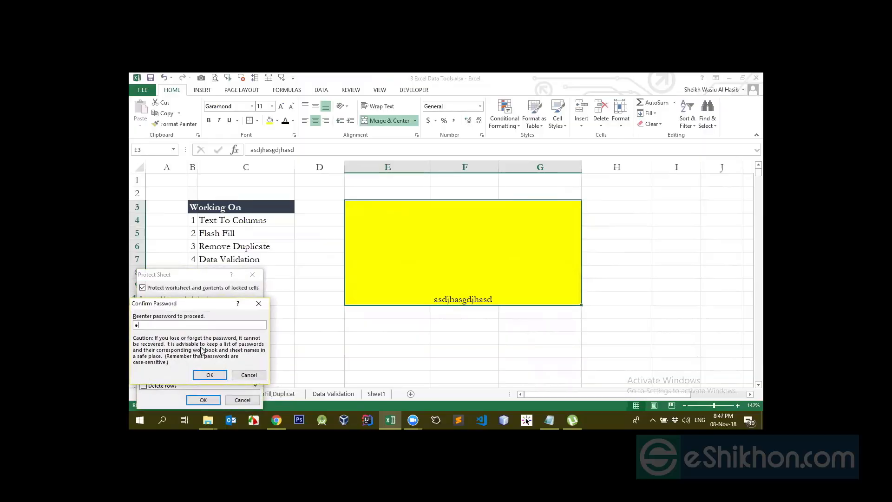
pyautogui.press('Return')
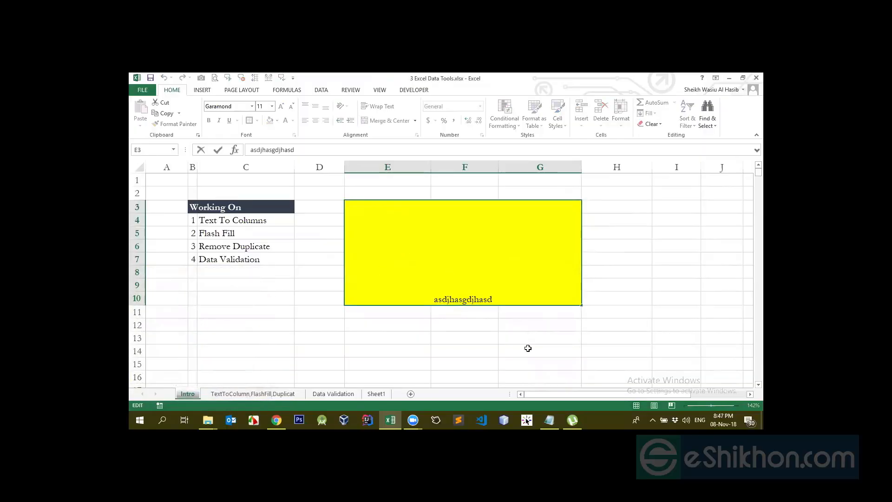
# - Select the merged yellow cell and the range H3:I9 to examine which formatting tools are available under protection
pyautogui.click(494, 340)
pyautogui.click(382, 205)
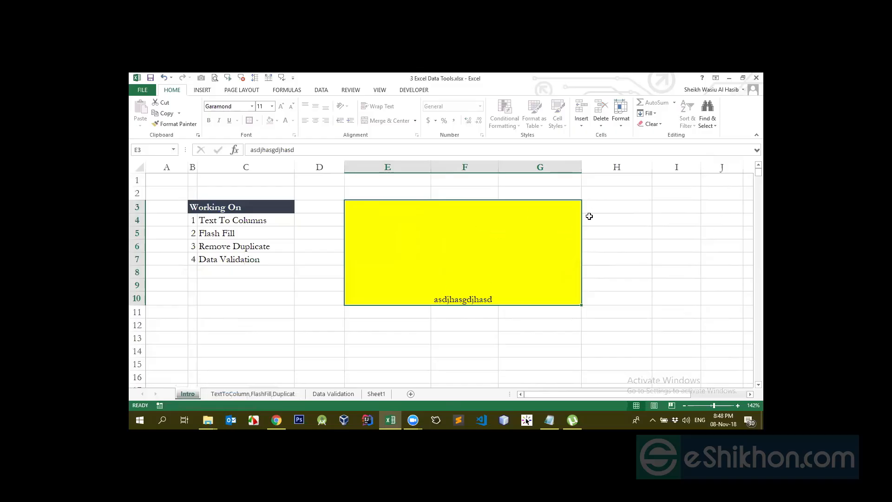
pyautogui.moveTo(606, 207); pyautogui.dragTo(698, 291)
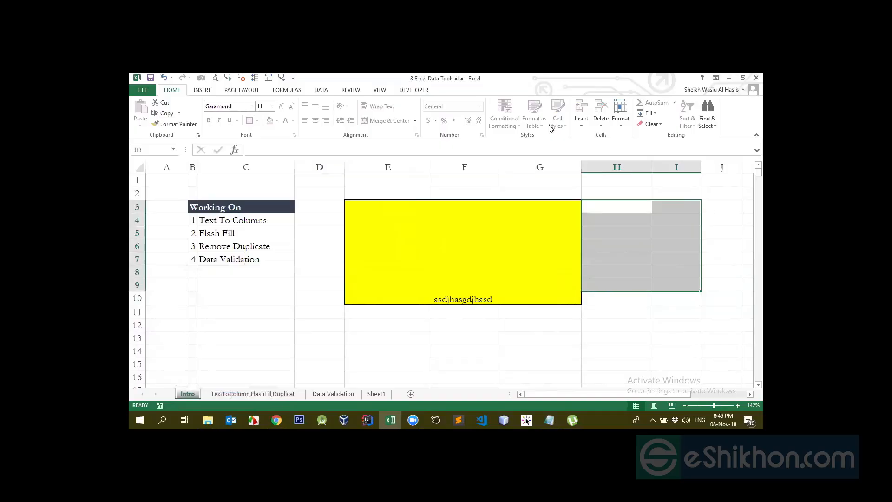
# - Unprotect the Intro sheet by entering the sheet password
pyautogui.rightClick(188, 395)
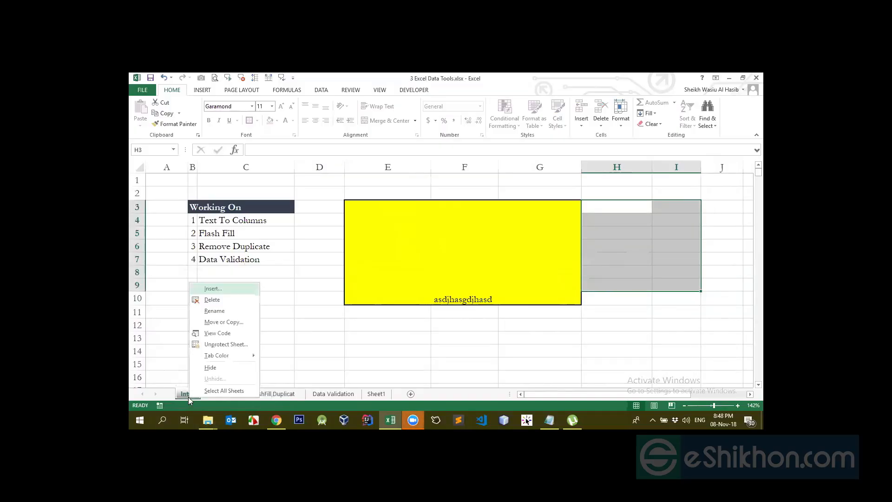
pyautogui.click(223, 345)
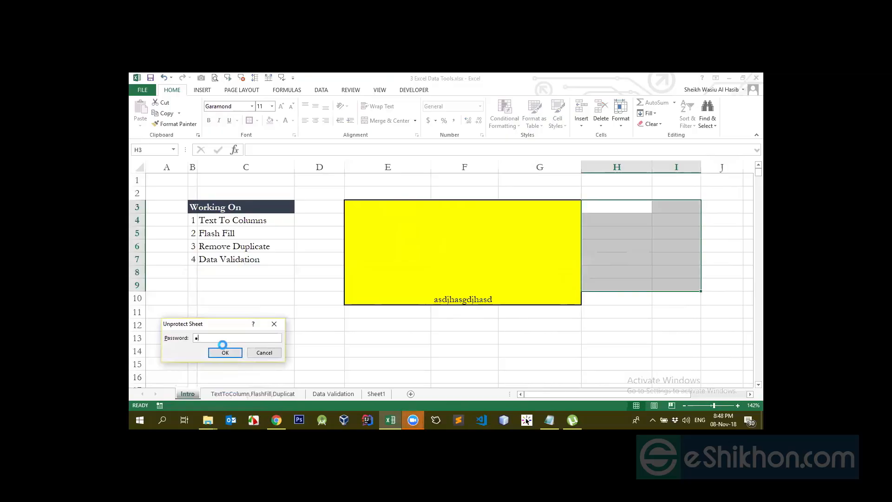
pyautogui.click(223, 345)
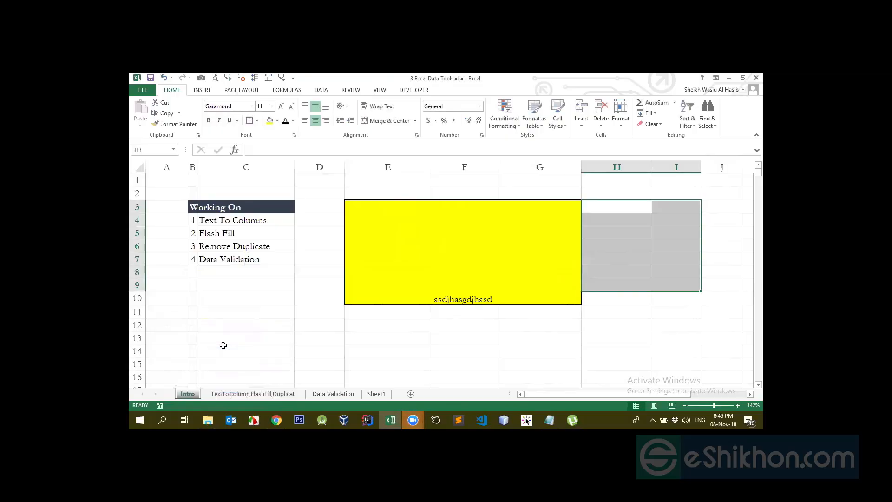
pyautogui.click(640, 102)
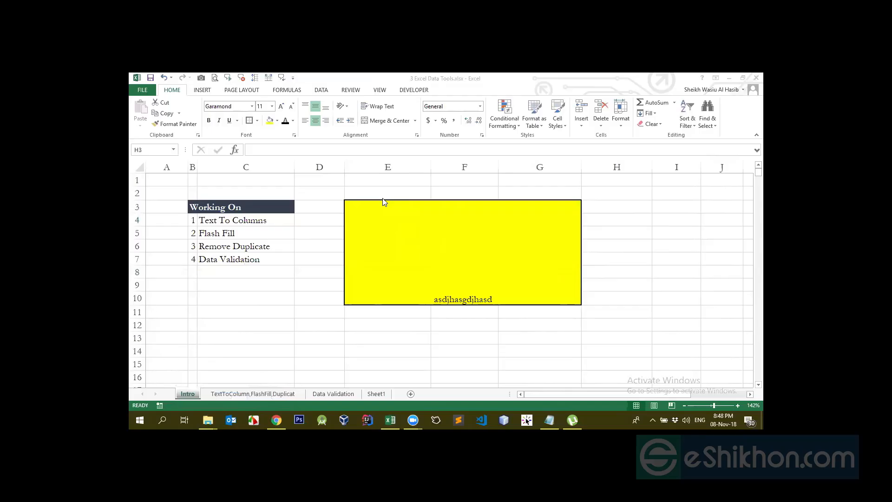
# - Select the merged yellow cell and open its Format Cells options, closing them without changes
pyautogui.click(418, 248)
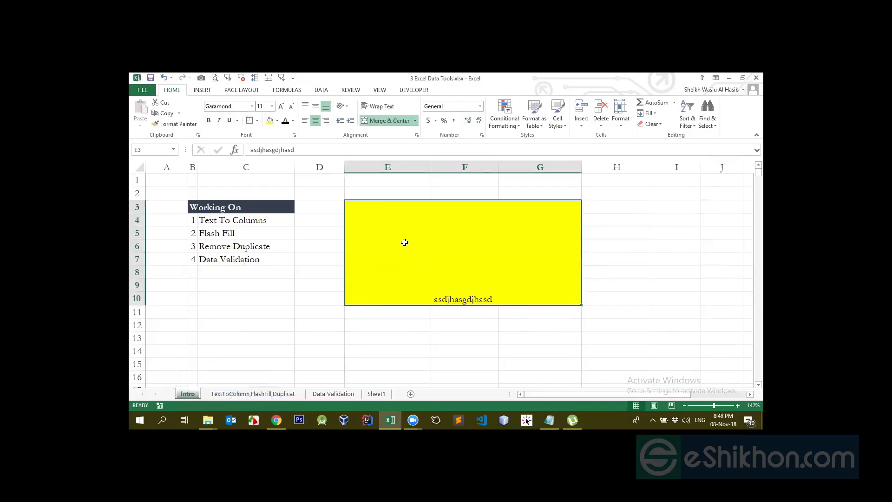
pyautogui.click(481, 135)
pyautogui.click(726, 363)
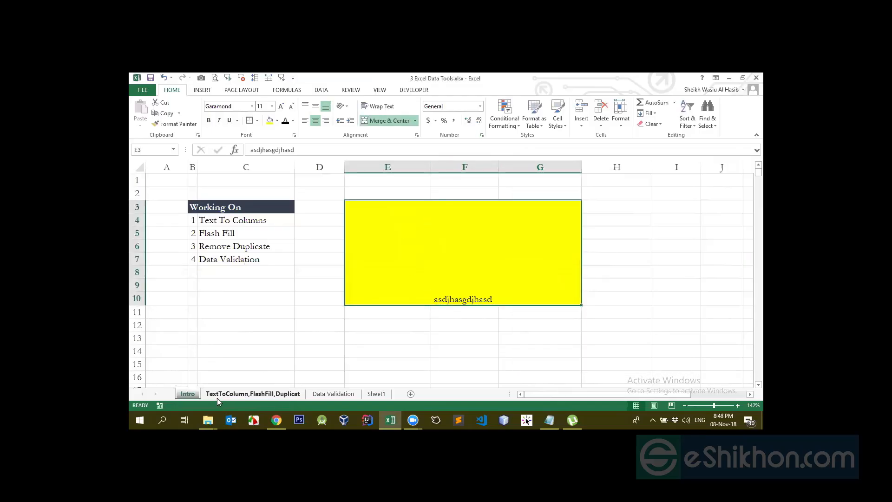
# - Open the Intro sheet's protection settings and allow formatting cells, columns and rows, and inserting columns and rows
pyautogui.rightClick(191, 394)
pyautogui.click(216, 343)
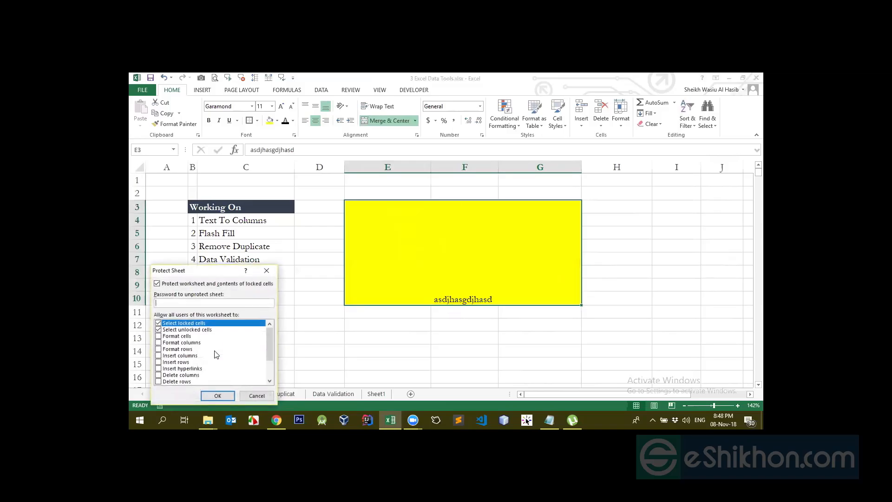
pyautogui.click(159, 335)
pyautogui.click(158, 342)
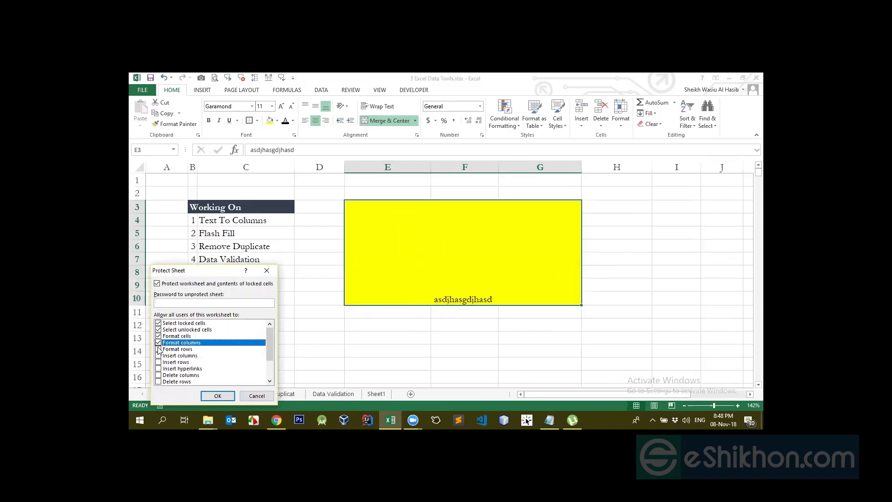
pyautogui.click(159, 348)
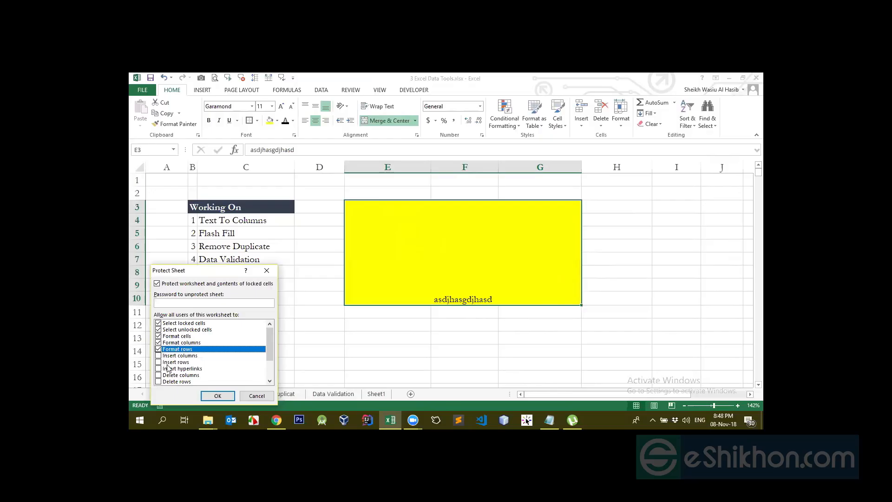
pyautogui.click(158, 355)
pyautogui.click(158, 361)
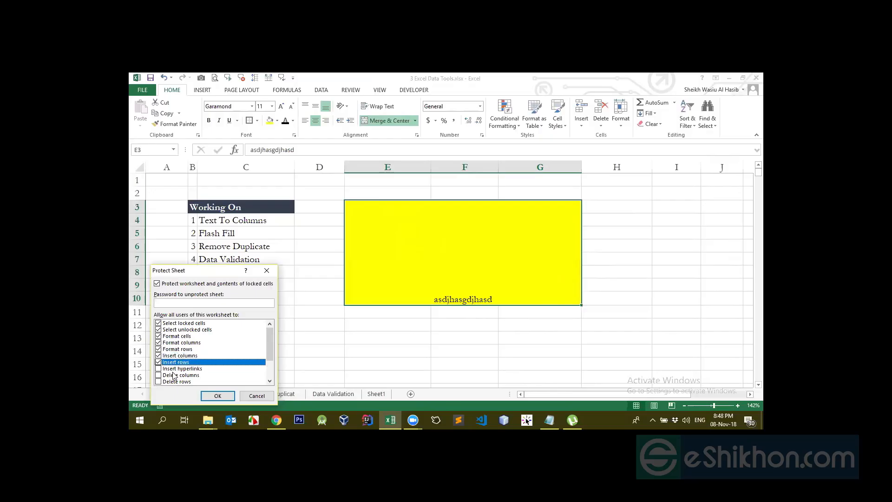
# - Clear the permissions for inserting rows and columns and formatting rows, columns and cells, leaving the protection settings without applying them
pyautogui.scroll(-2, 173, 375)
pyautogui.scroll(2, 159, 364)
pyautogui.click(158, 362)
pyautogui.click(159, 355)
pyautogui.click(158, 349)
pyautogui.click(158, 342)
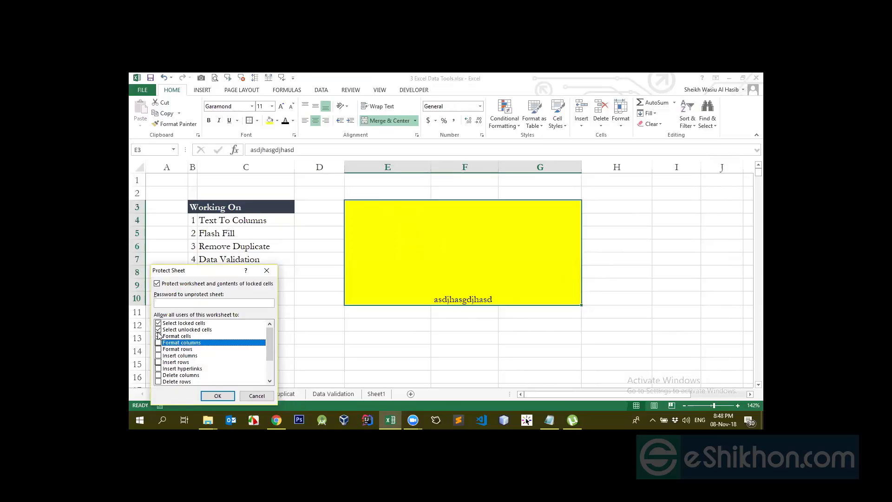
pyautogui.click(159, 336)
pyautogui.scroll(-2, 161, 349)
pyautogui.scroll(2, 161, 358)
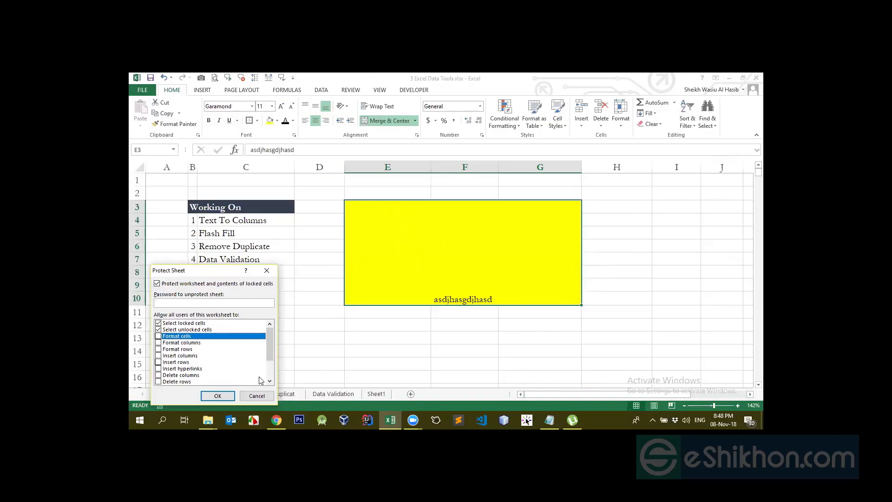
pyautogui.click(256, 395)
# - Look through the Data Validation sheet and Sheet1, and return to the Intro sheet
pyautogui.click(245, 338)
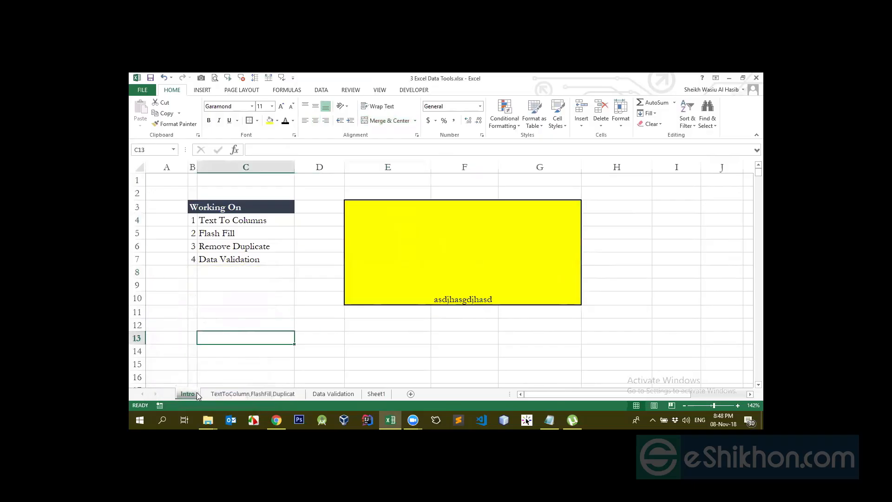
pyautogui.press('Down')
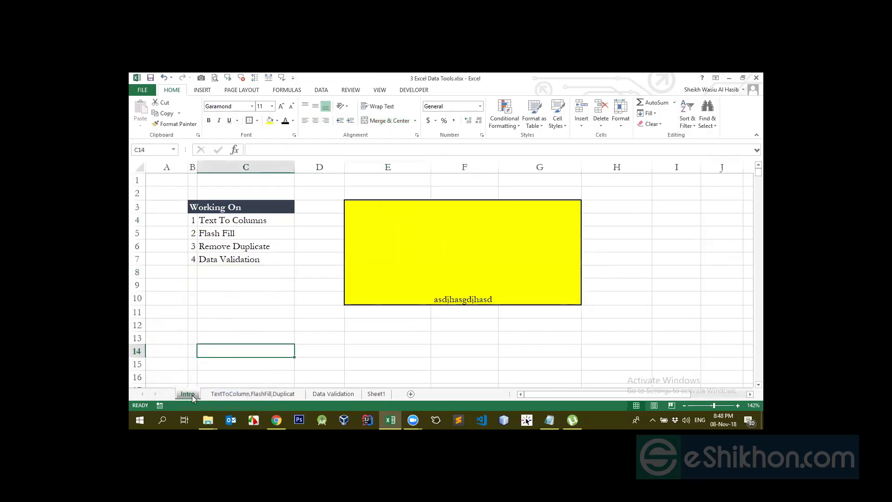
pyautogui.click(293, 257)
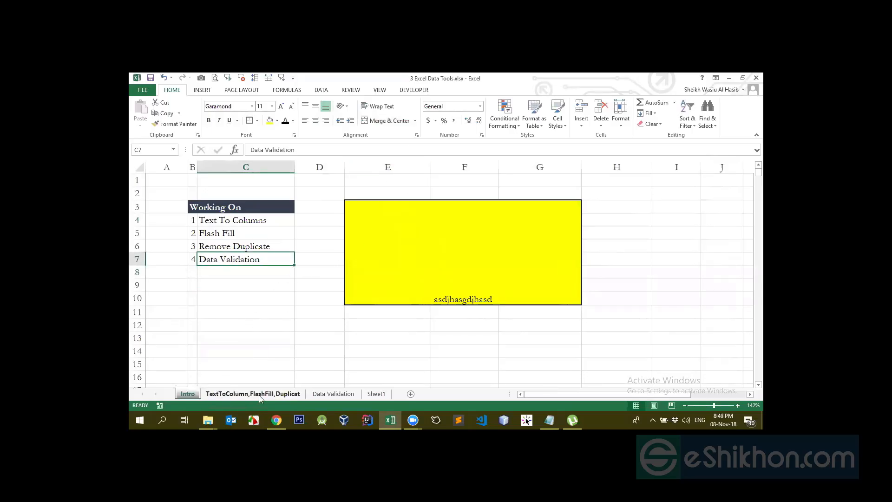
pyautogui.click(333, 393)
pyautogui.click(379, 394)
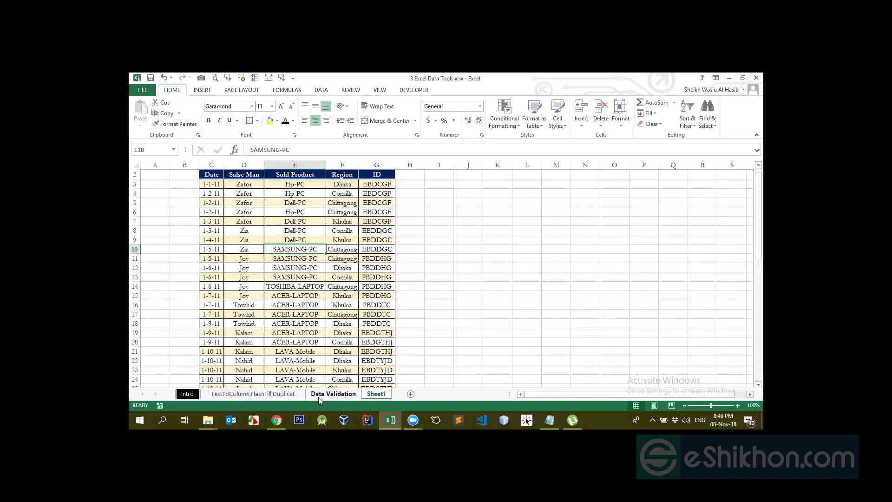
pyautogui.click(210, 395)
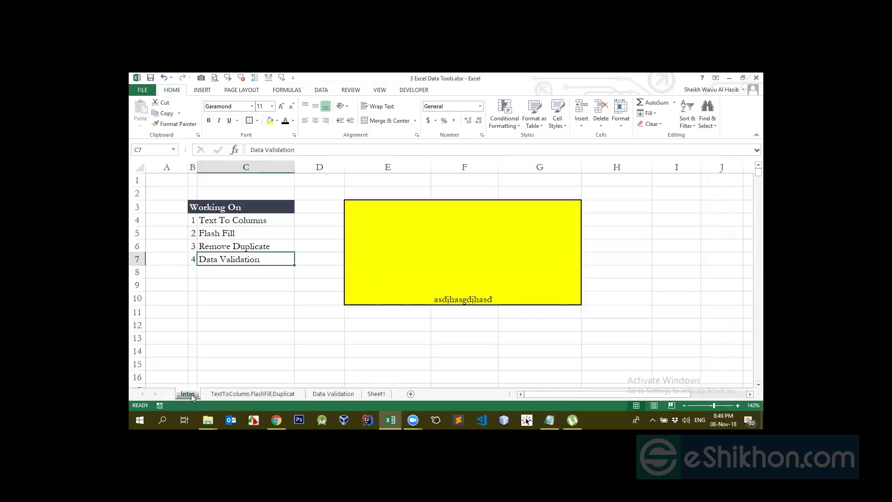
# - Protect the Intro sheet with a password, allowing only the selection of locked and unlocked cells, and re-enter the password to confirm
pyautogui.rightClick(191, 394)
pyautogui.click(214, 342)
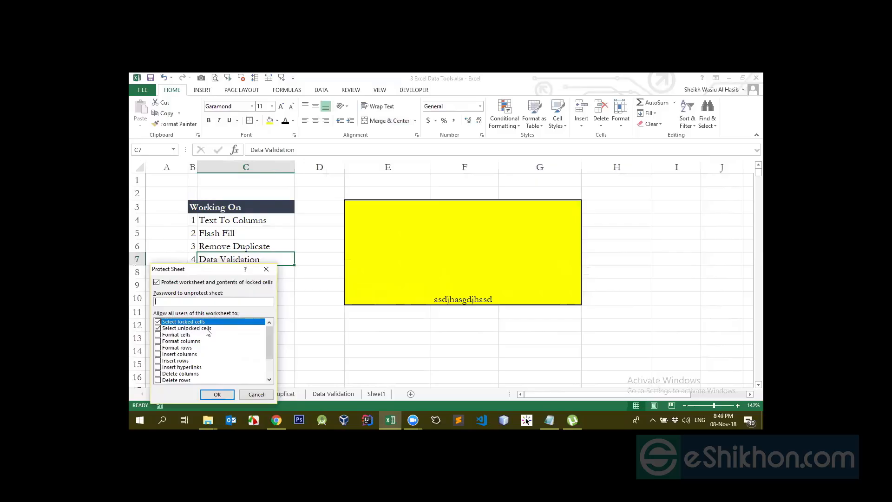
pyautogui.scroll(-2, 207, 331)
pyautogui.scroll(2, 207, 332)
pyautogui.scroll(-2, 173, 369)
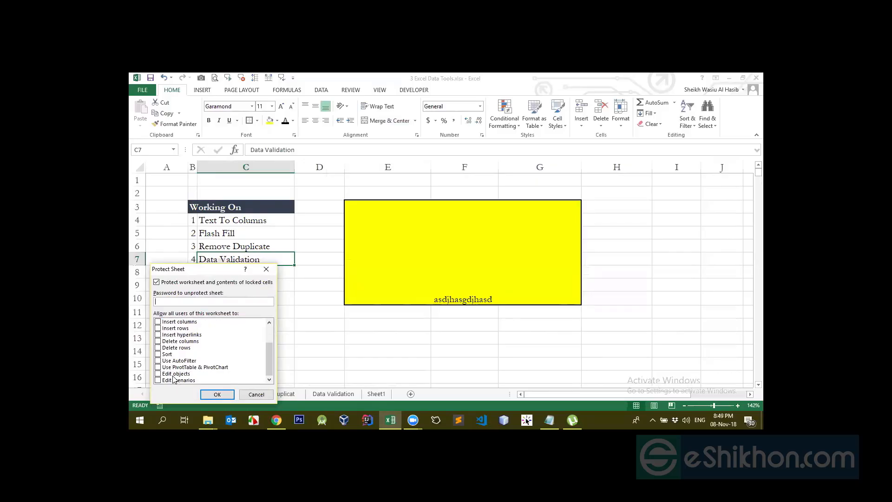
pyautogui.scroll(2, 177, 364)
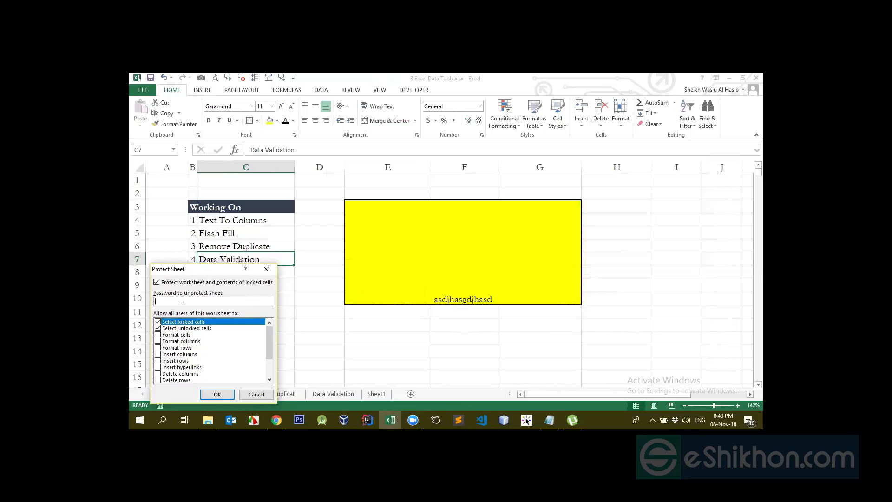
pyautogui.press('Return')
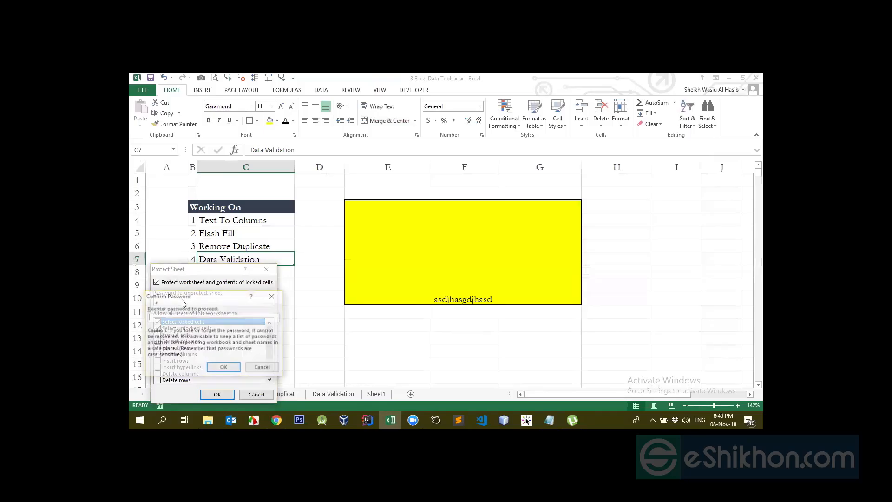
pyautogui.write('1')
pyautogui.press('Return')
# - Select cells around the protected Intro sheet and try to edit locked cell I7
pyautogui.click(244, 300)
pyautogui.moveTo(251, 312); pyautogui.dragTo(320, 356)
pyautogui.click(450, 339)
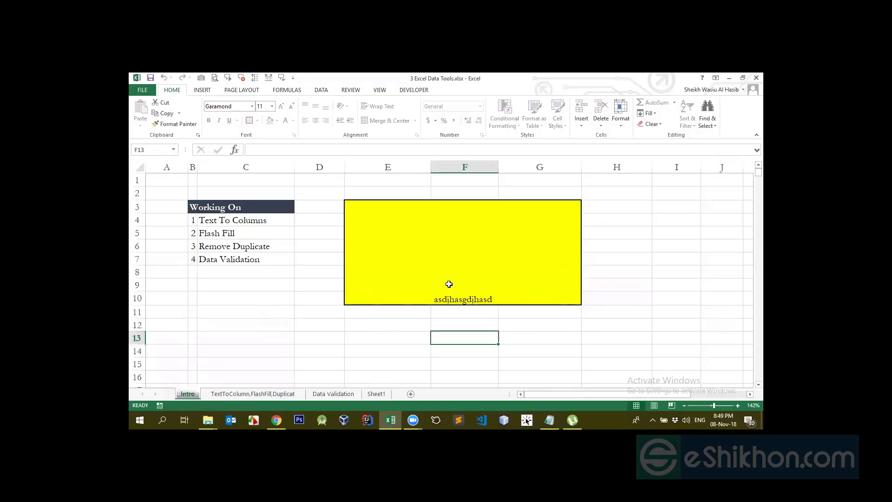
pyautogui.click(436, 260)
pyautogui.moveTo(657, 212); pyautogui.dragTo(715, 311)
pyautogui.click(598, 309)
pyautogui.doubleClick(657, 264)
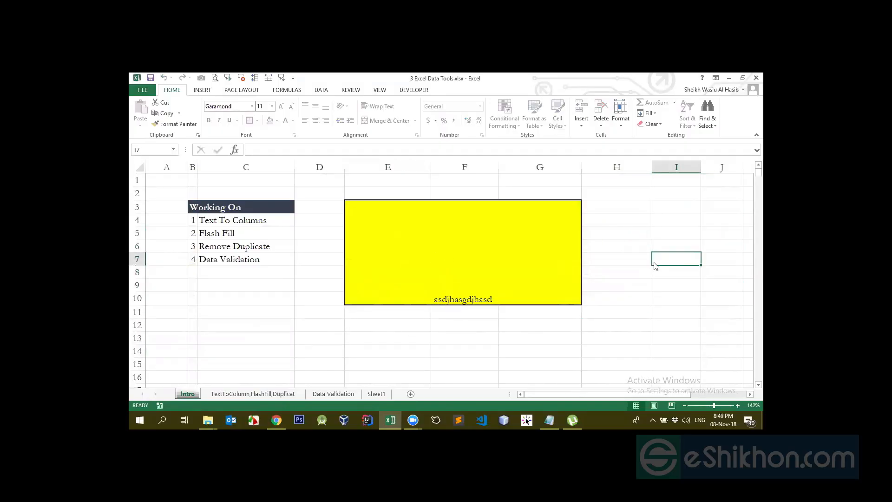
pyautogui.click(447, 272)
# - Unprotect the Intro sheet by entering the sheet password
pyautogui.rightClick(188, 395)
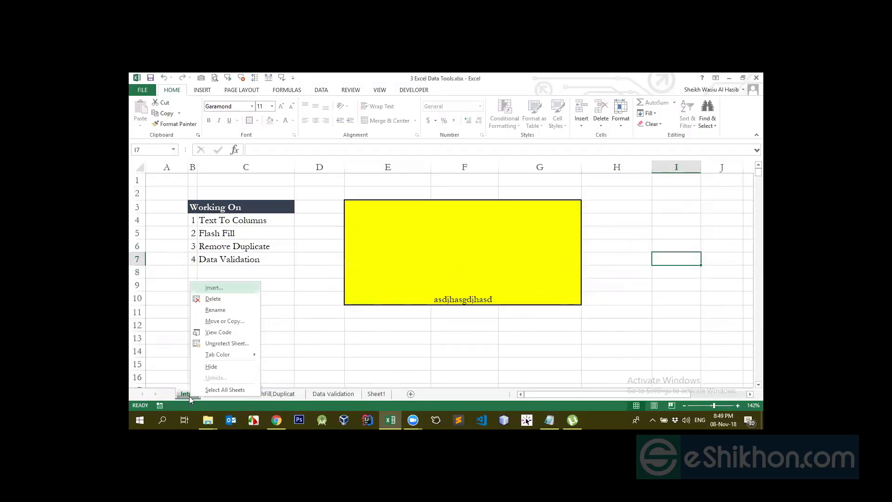
pyautogui.click(227, 344)
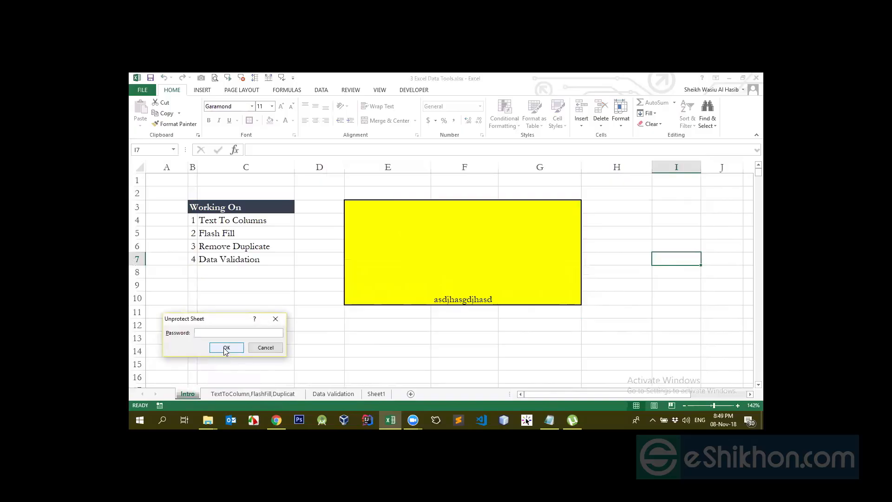
pyautogui.write('1')
pyautogui.click(225, 348)
# - In the Intro sheet's protection settings, allow selecting locked and unlocked cells and formatting cells, columns and rows, and close the settings
pyautogui.rightClick(182, 396)
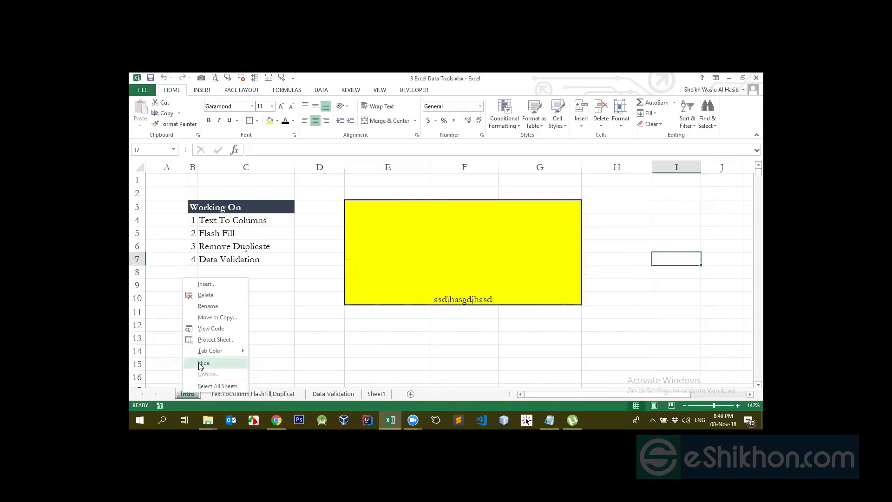
pyautogui.click(206, 340)
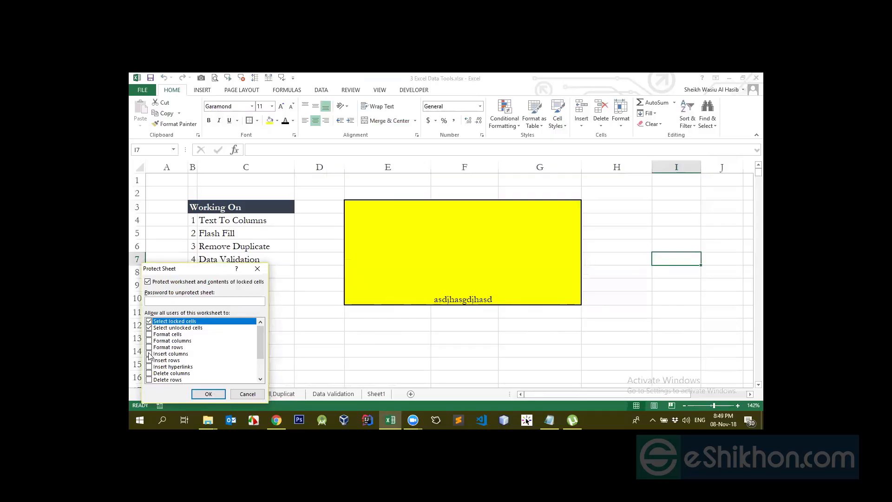
pyautogui.click(149, 328)
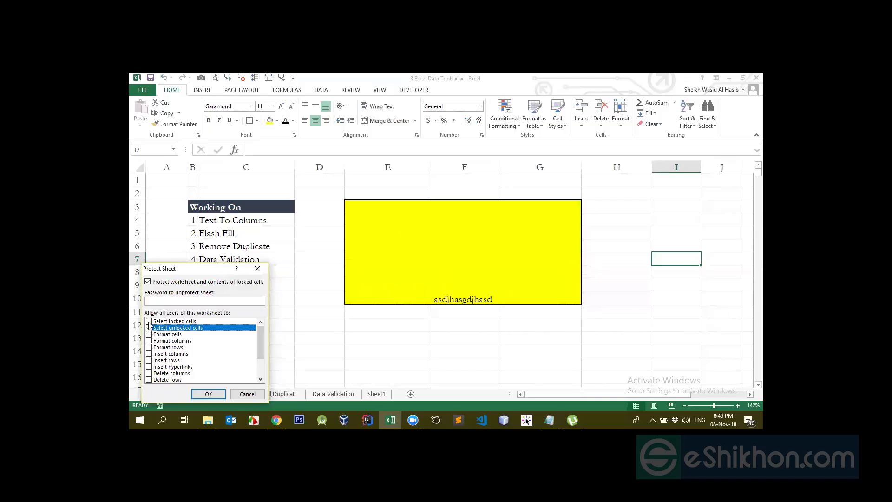
pyautogui.click(149, 321)
pyautogui.click(148, 334)
pyautogui.click(148, 340)
pyautogui.click(149, 347)
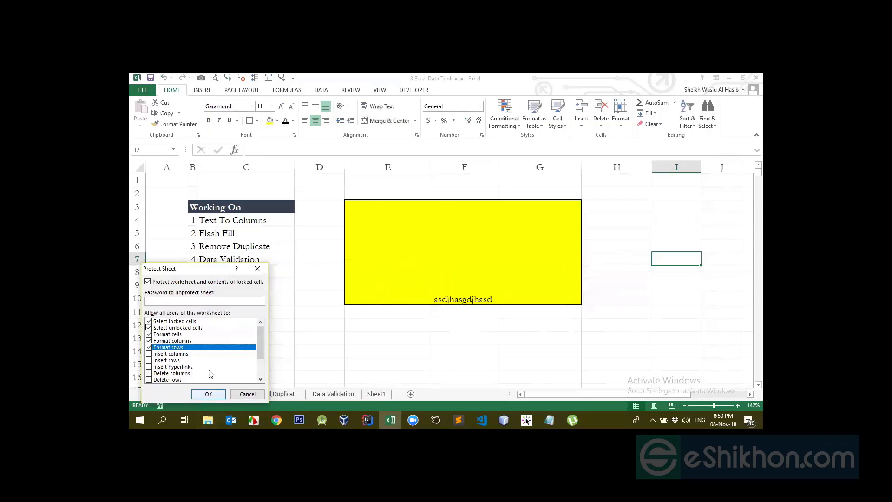
pyautogui.scroll(-1, 238, 366)
pyautogui.scroll(1, 240, 364)
pyautogui.moveTo(263, 346); pyautogui.dragTo(263, 302)
pyautogui.click(208, 394)
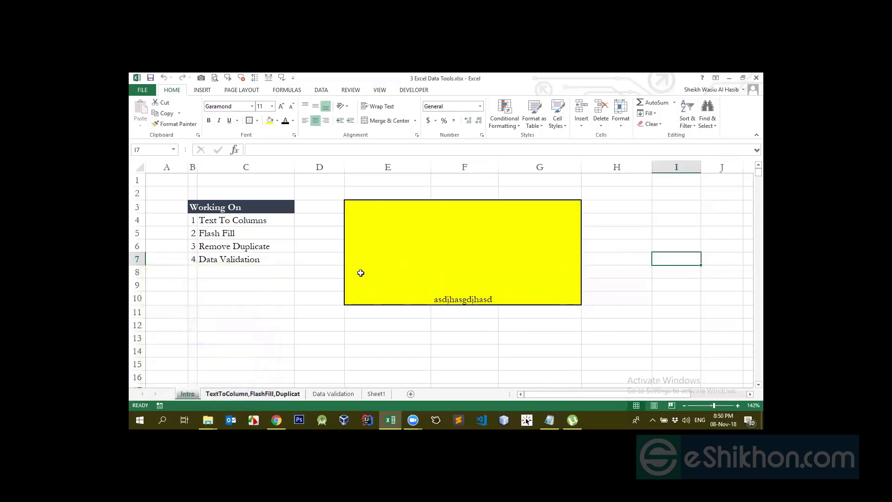
# - Select the merged yellow cell to check its available formatting tools, and switch to the Zoom meeting controls
pyautogui.click(402, 286)
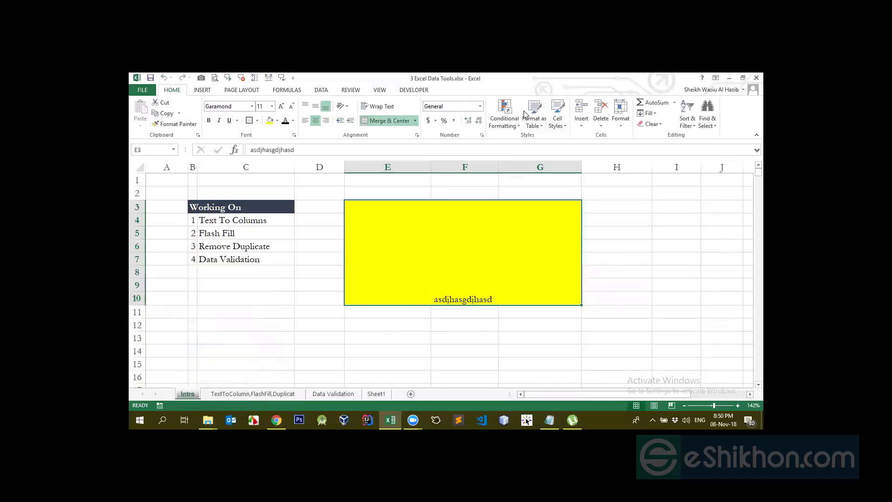
pyautogui.click(413, 420)
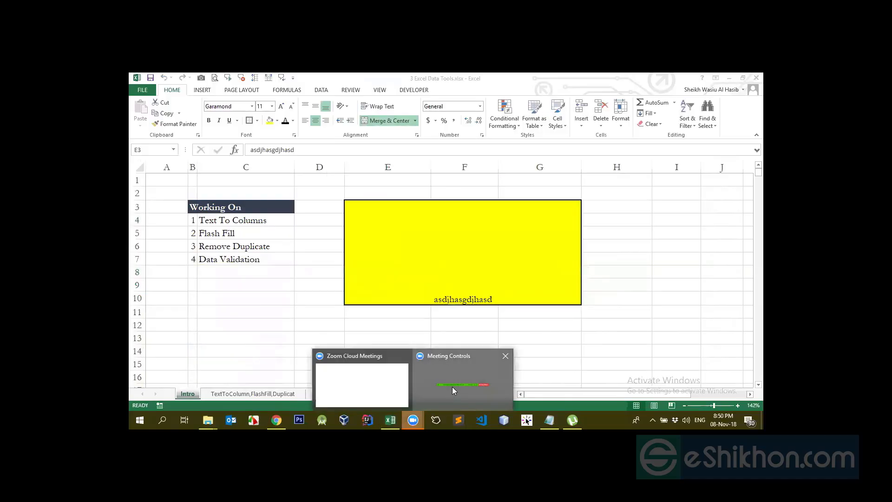
pyautogui.click(451, 386)
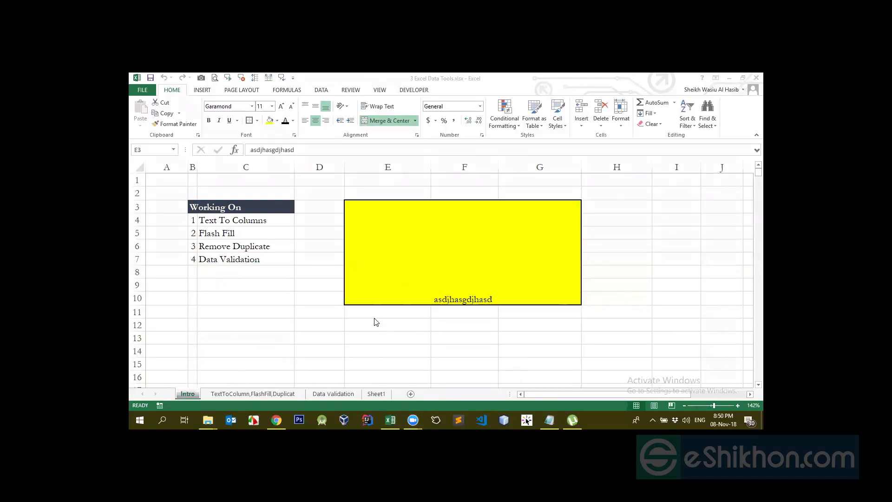